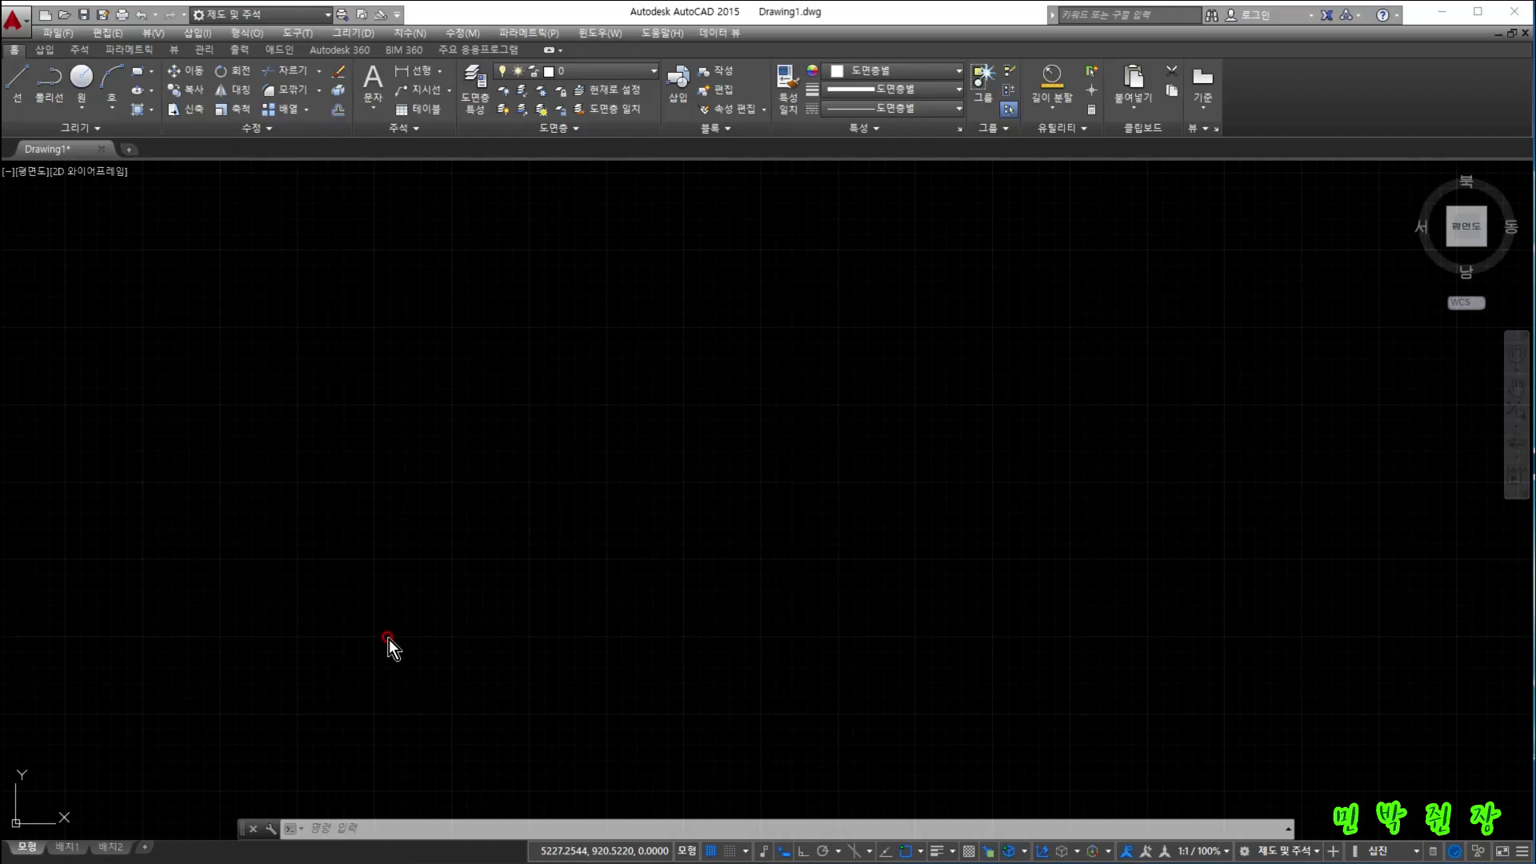
# - Open the help page for the ARC command, read through its options, and close the help window
pyautogui.click(336, 828)
pyautogui.write('a')
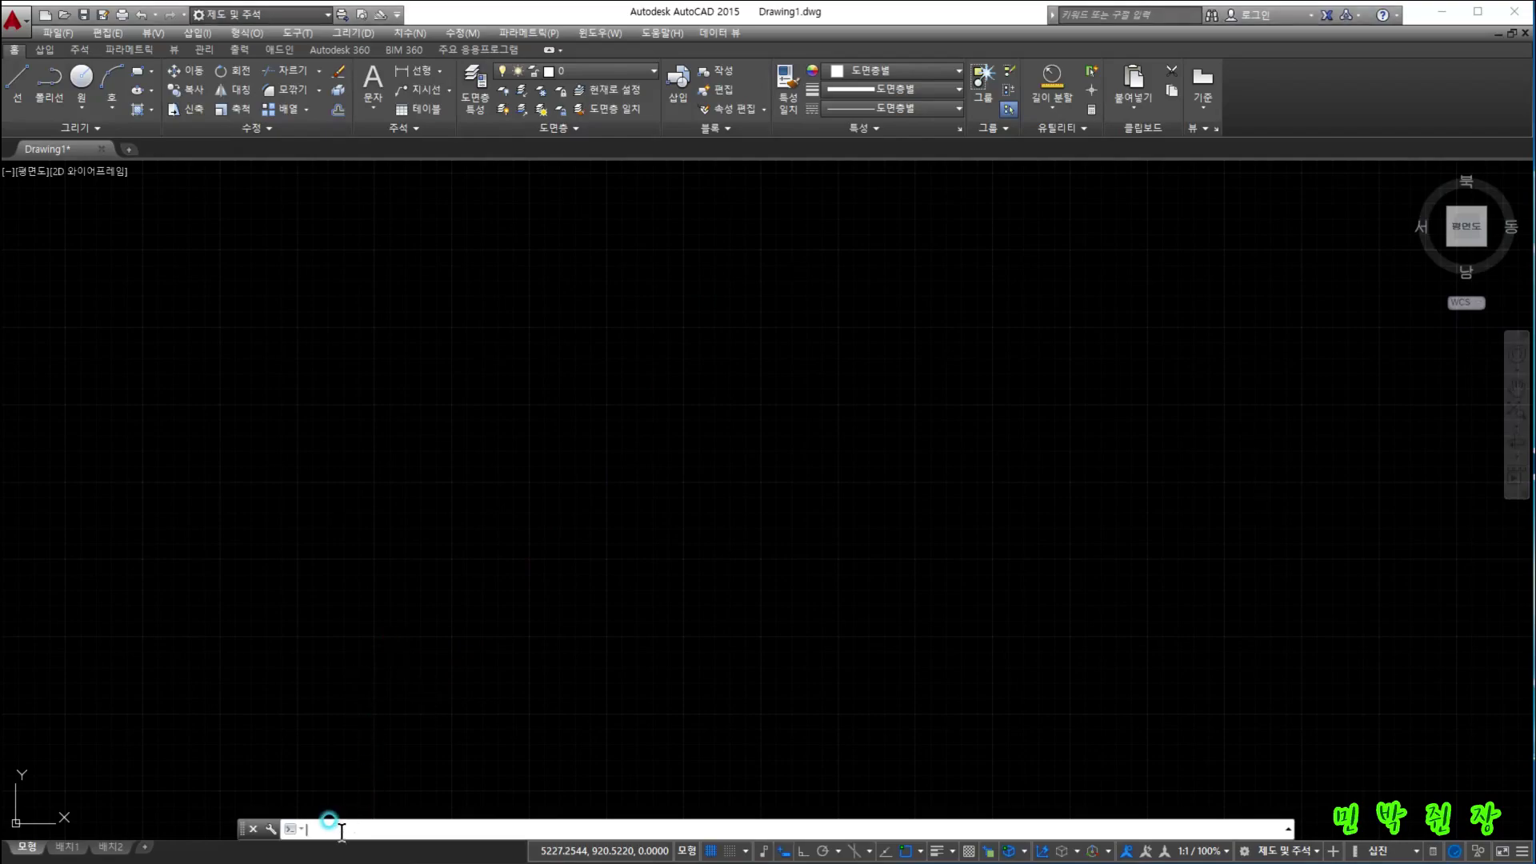
pyautogui.write('rc')
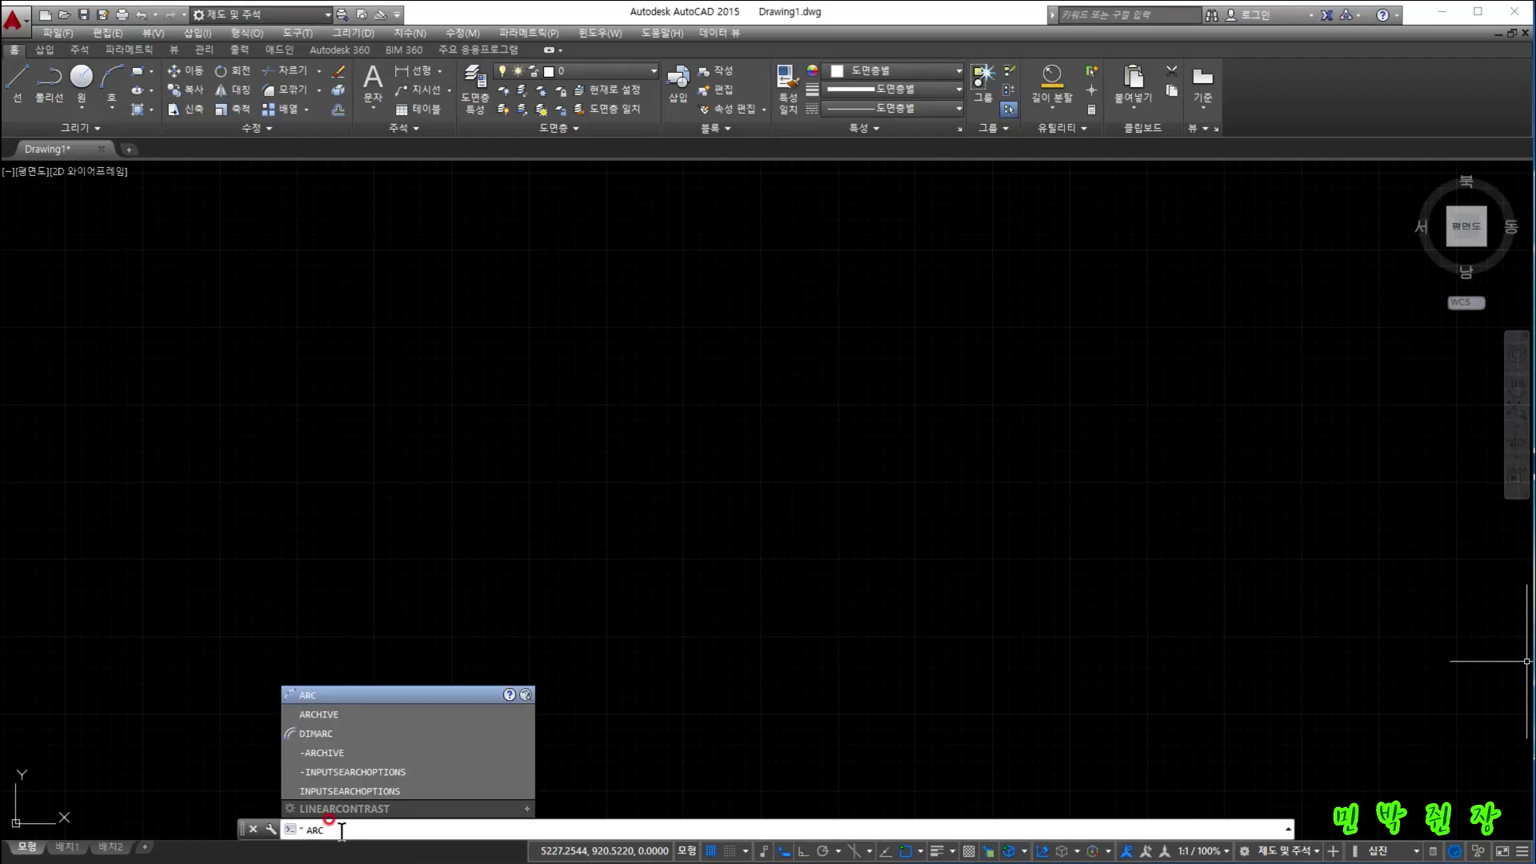
pyautogui.press('BackSpace')
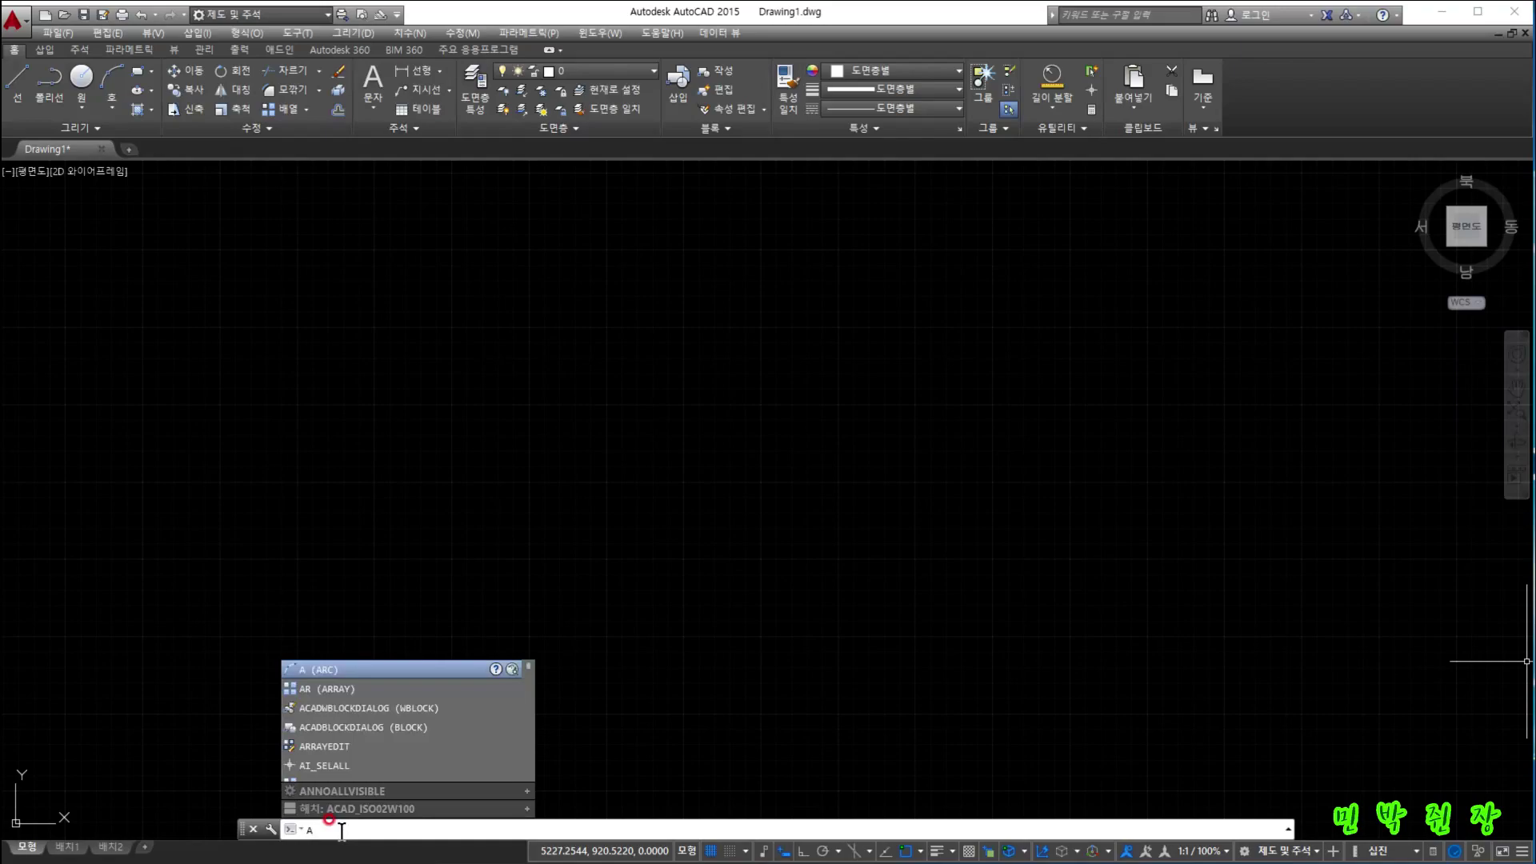
pyautogui.moveTo(331, 674)
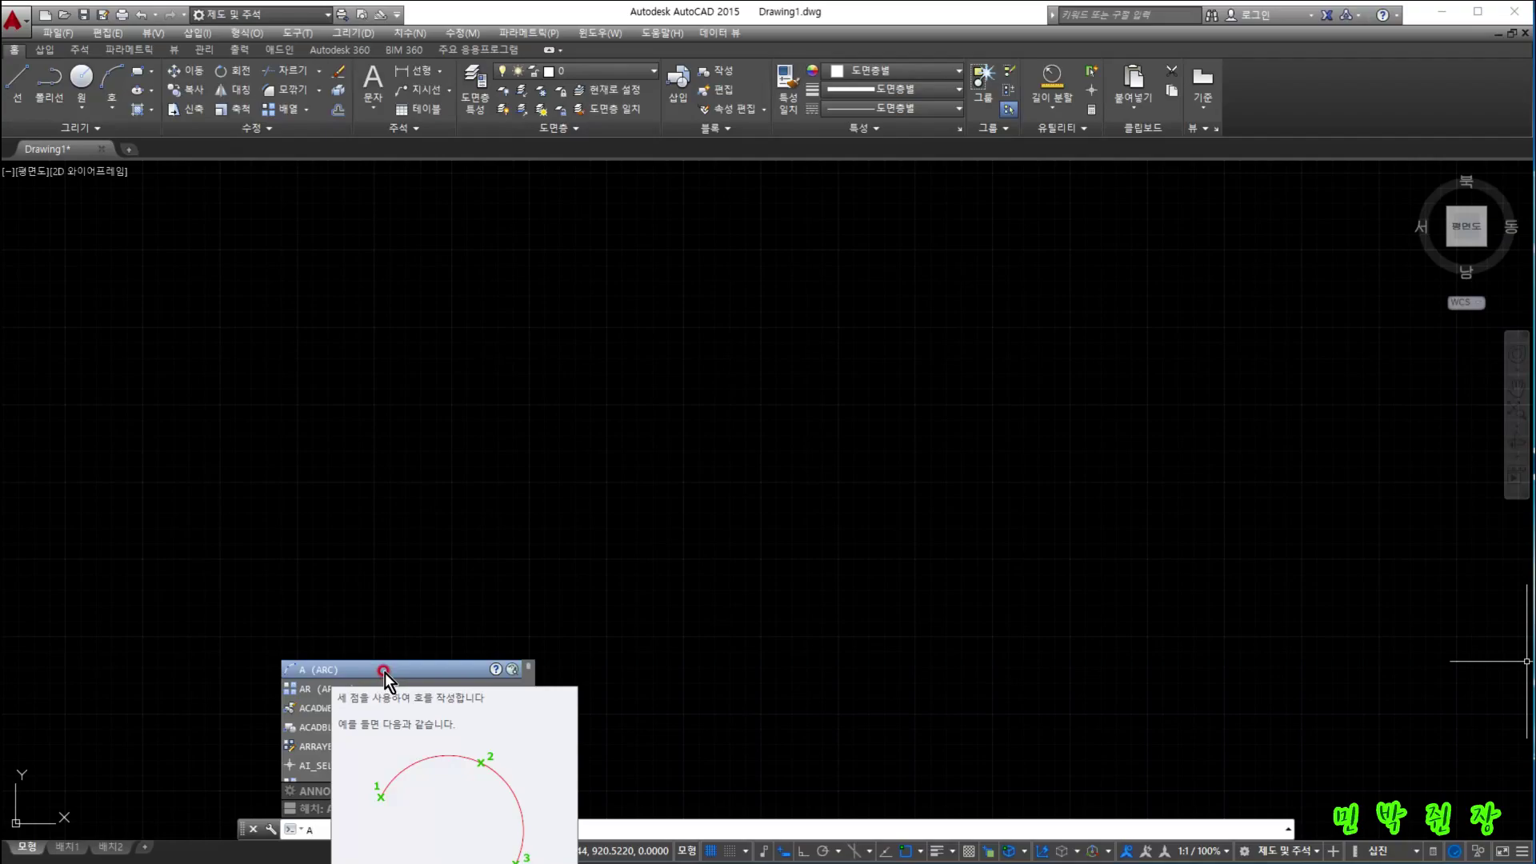
pyautogui.press('F1')
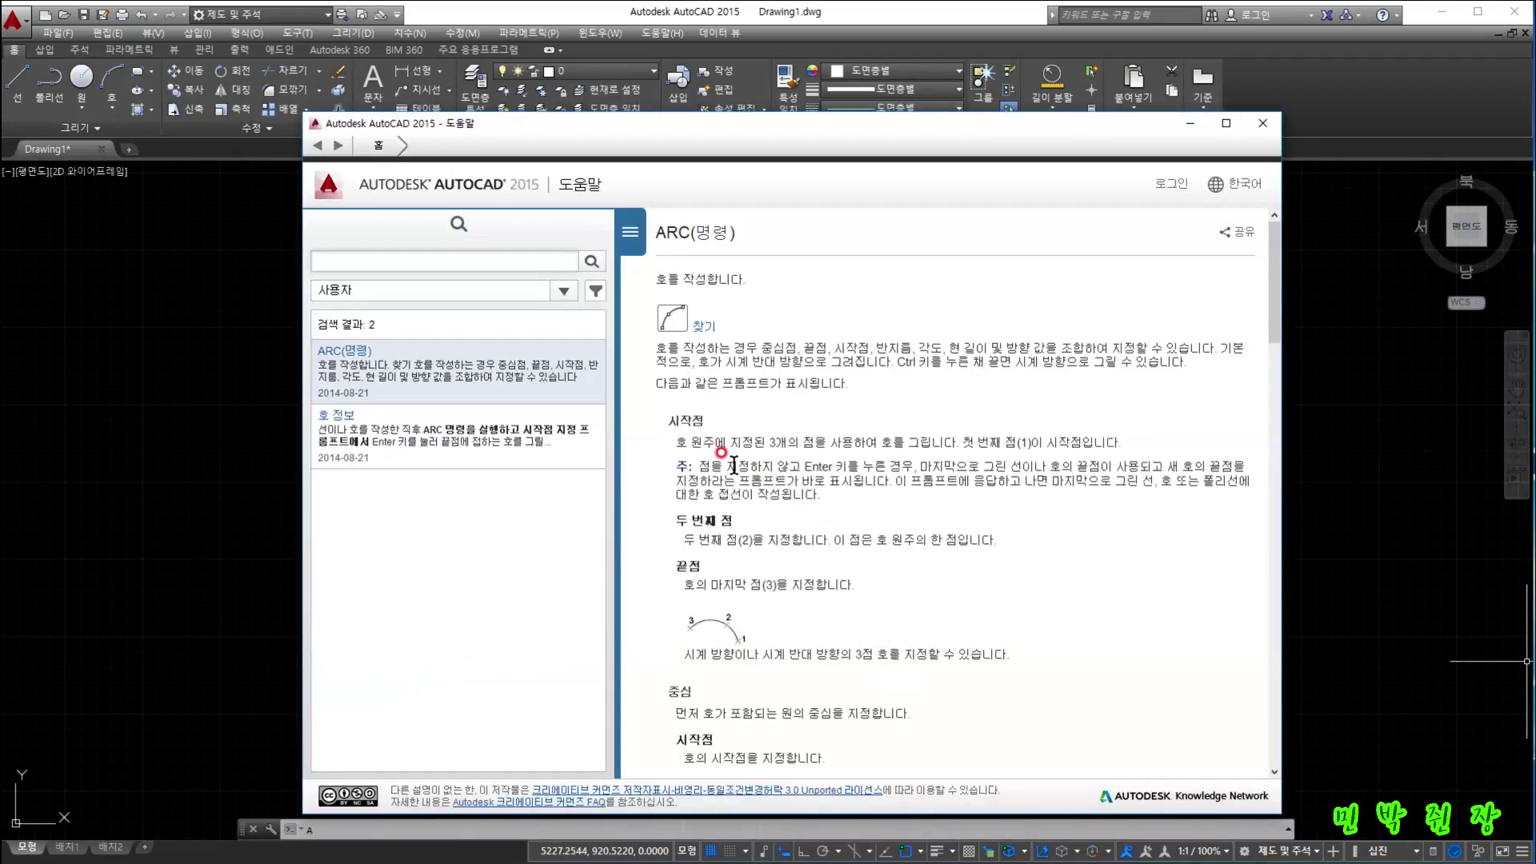
pyautogui.scroll(-10, 978, 578)
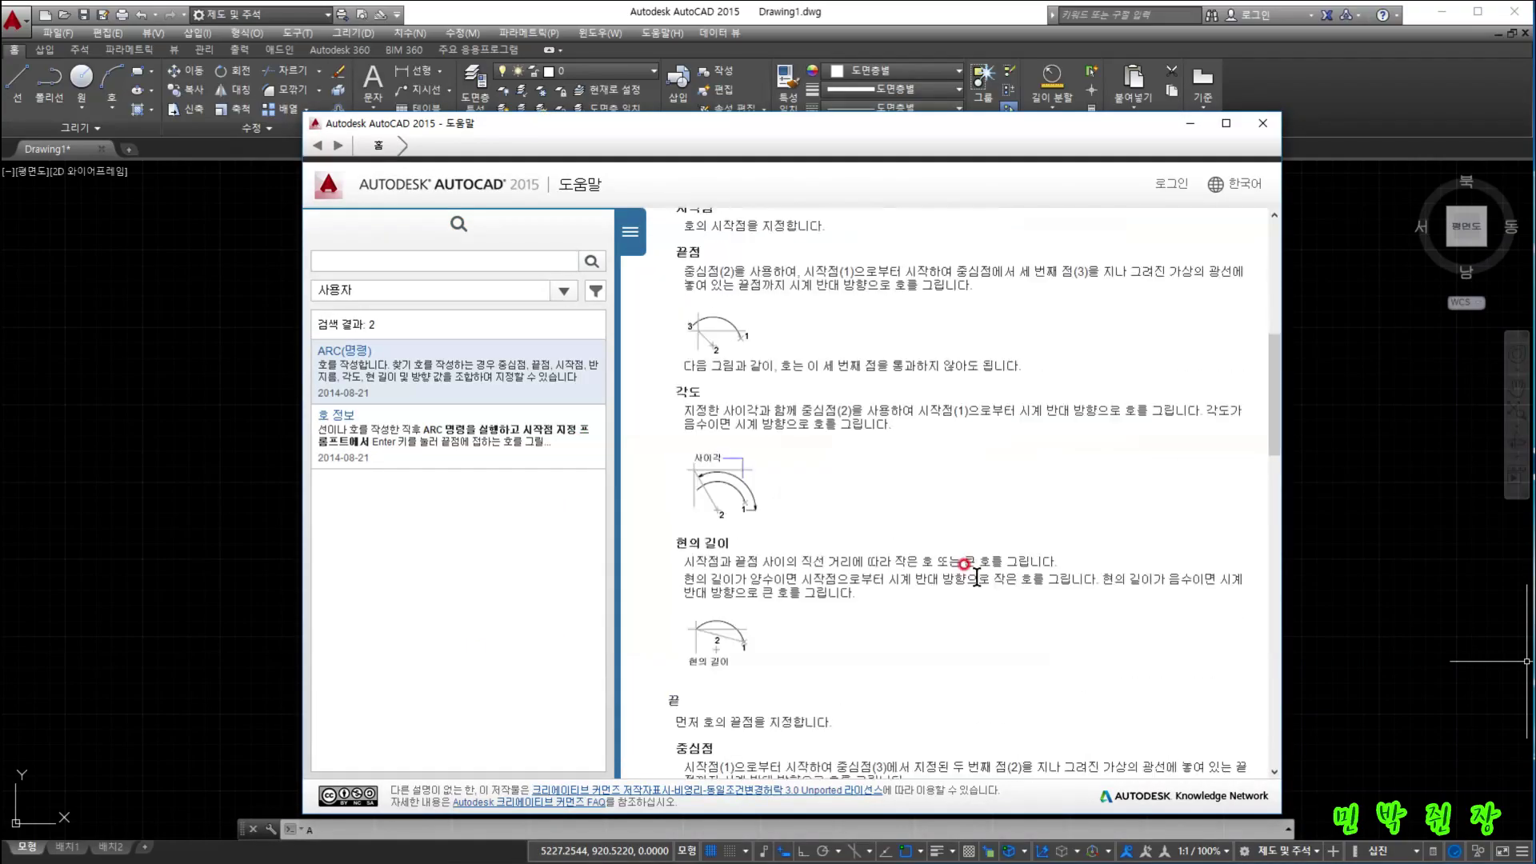
pyautogui.click(1262, 123)
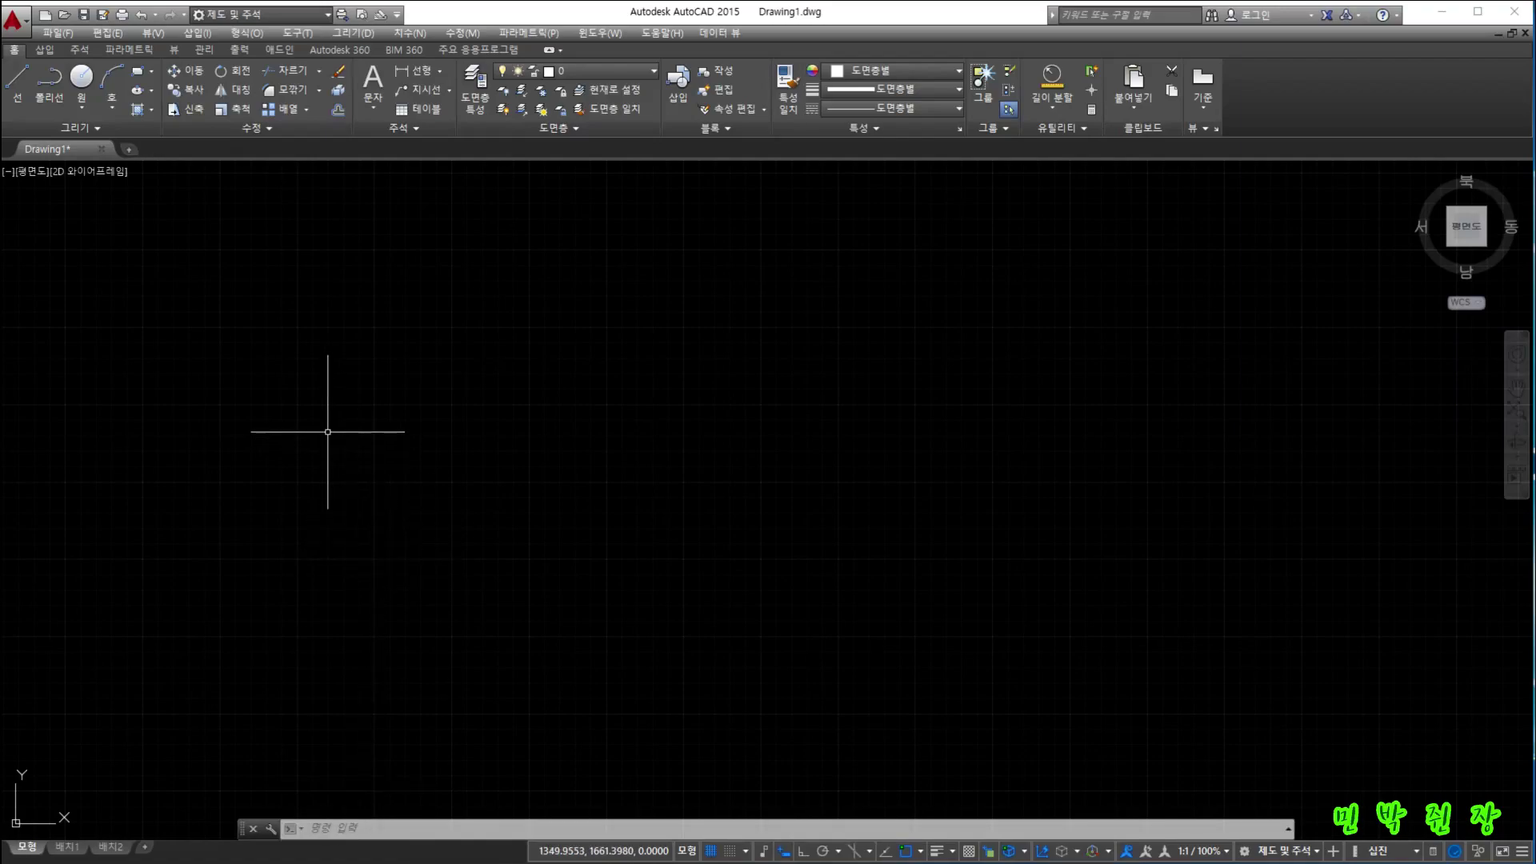
# - Examine the list of arc construction methods and try starting a 3-point arc
pyautogui.click(39, 150)
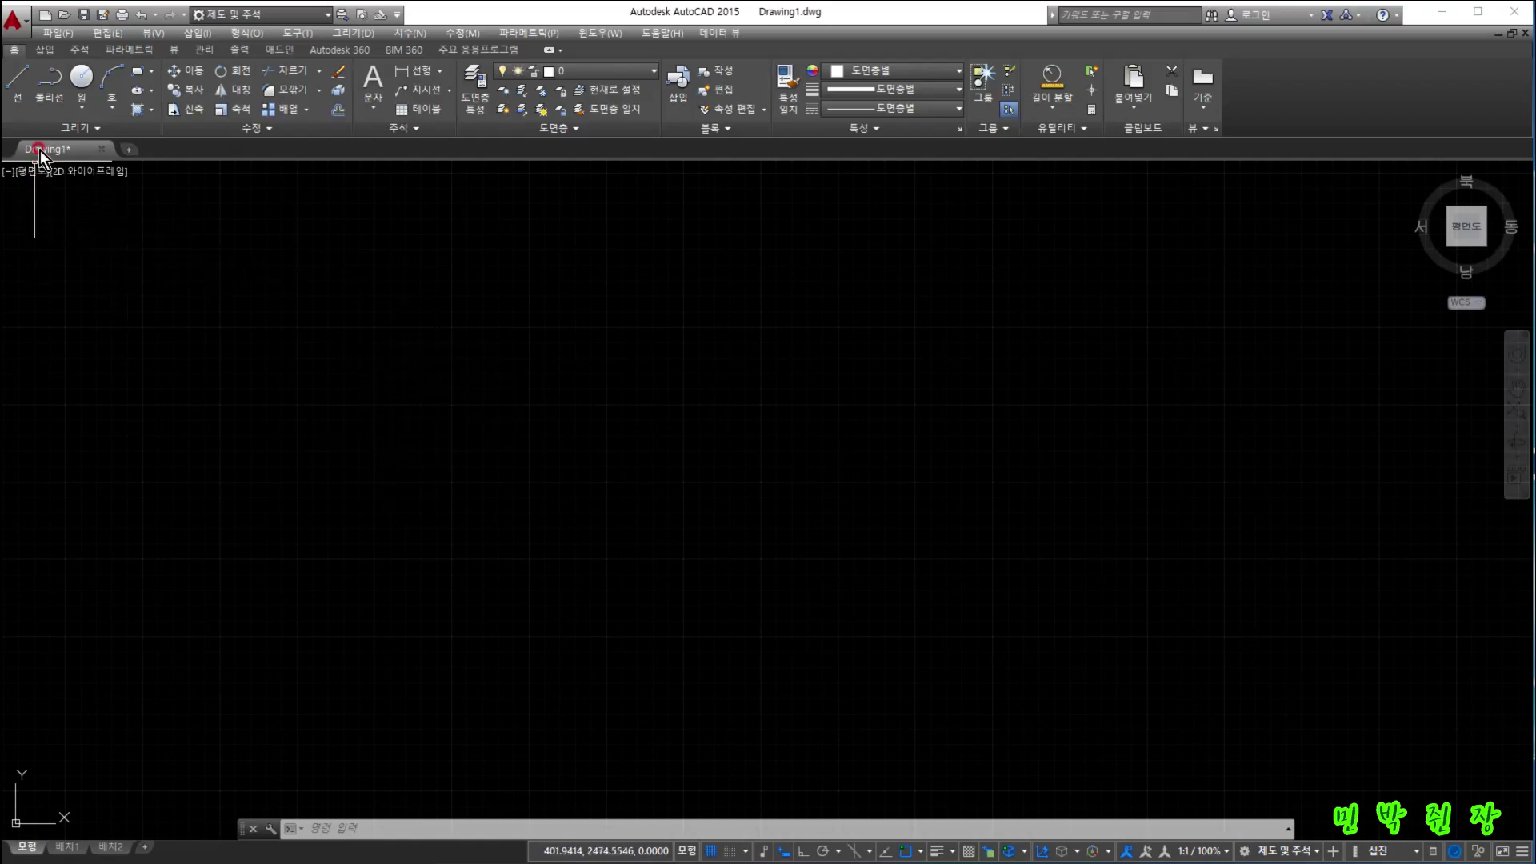
pyautogui.click(16, 50)
pyautogui.click(88, 131)
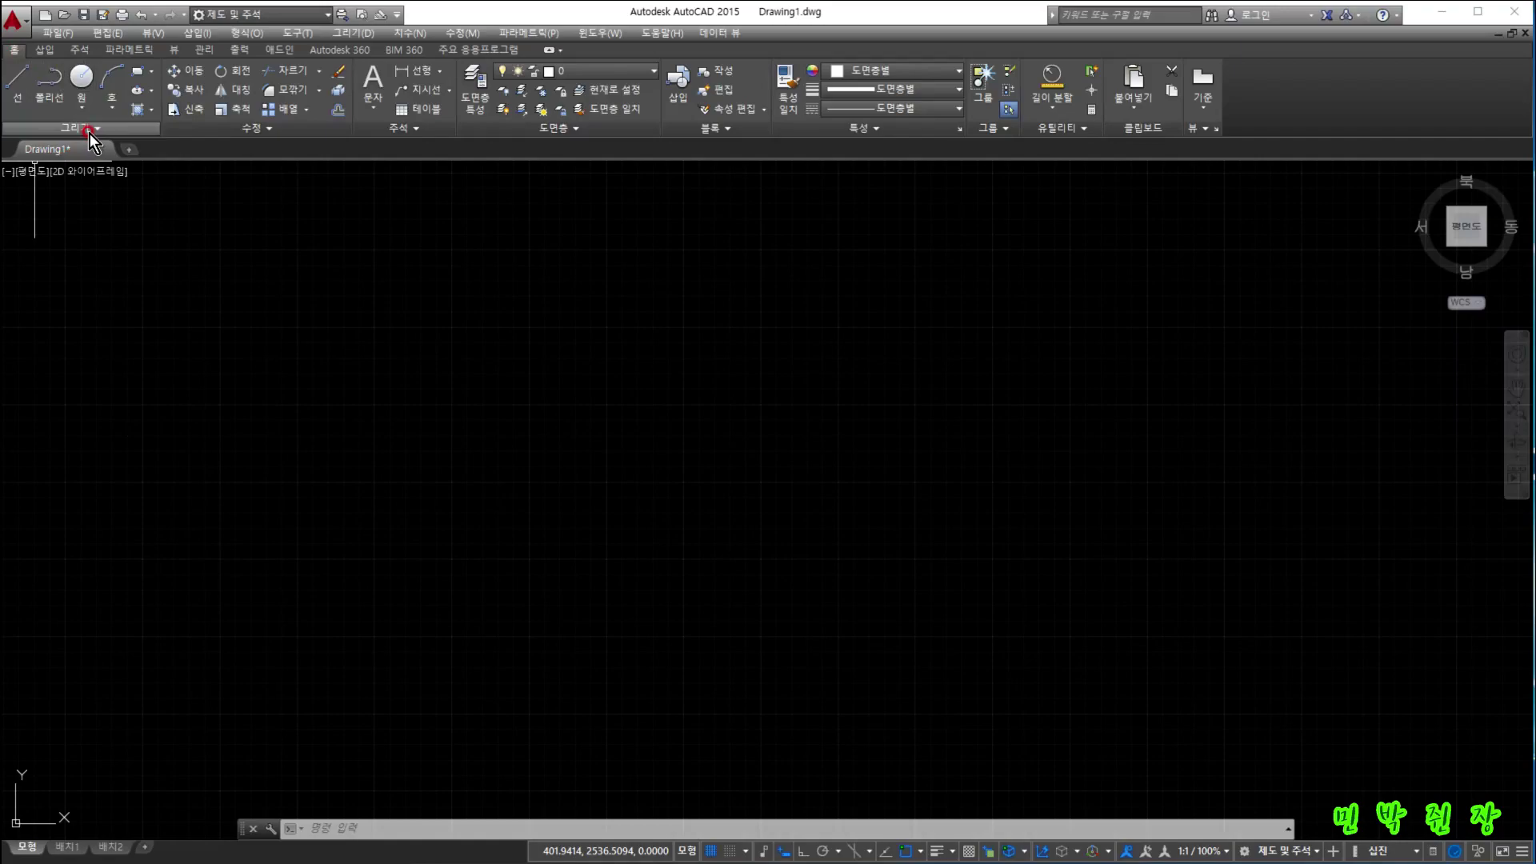
pyautogui.click(124, 76)
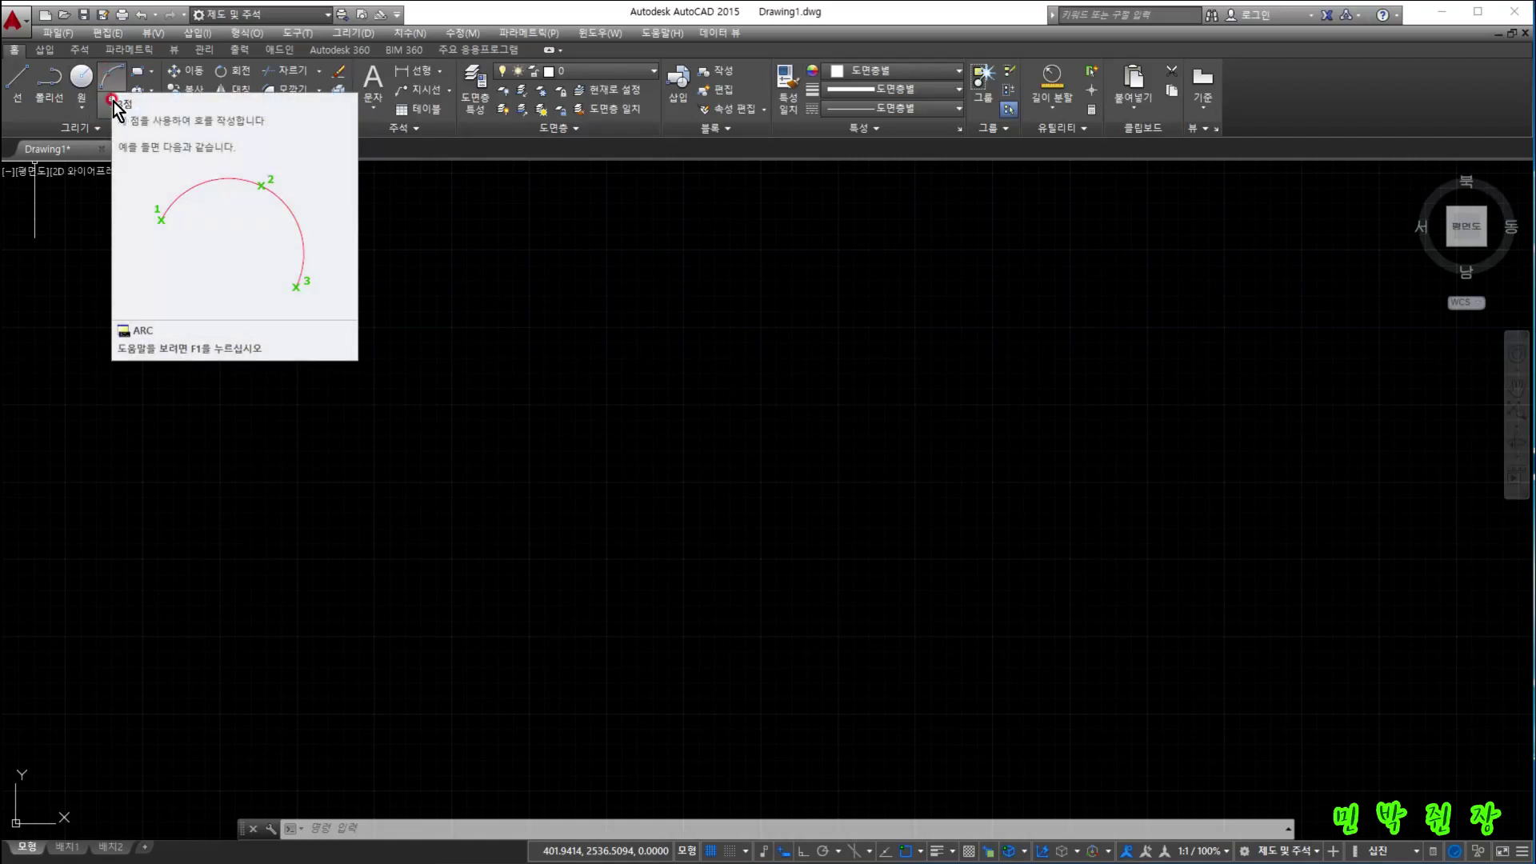
pyautogui.click(112, 105)
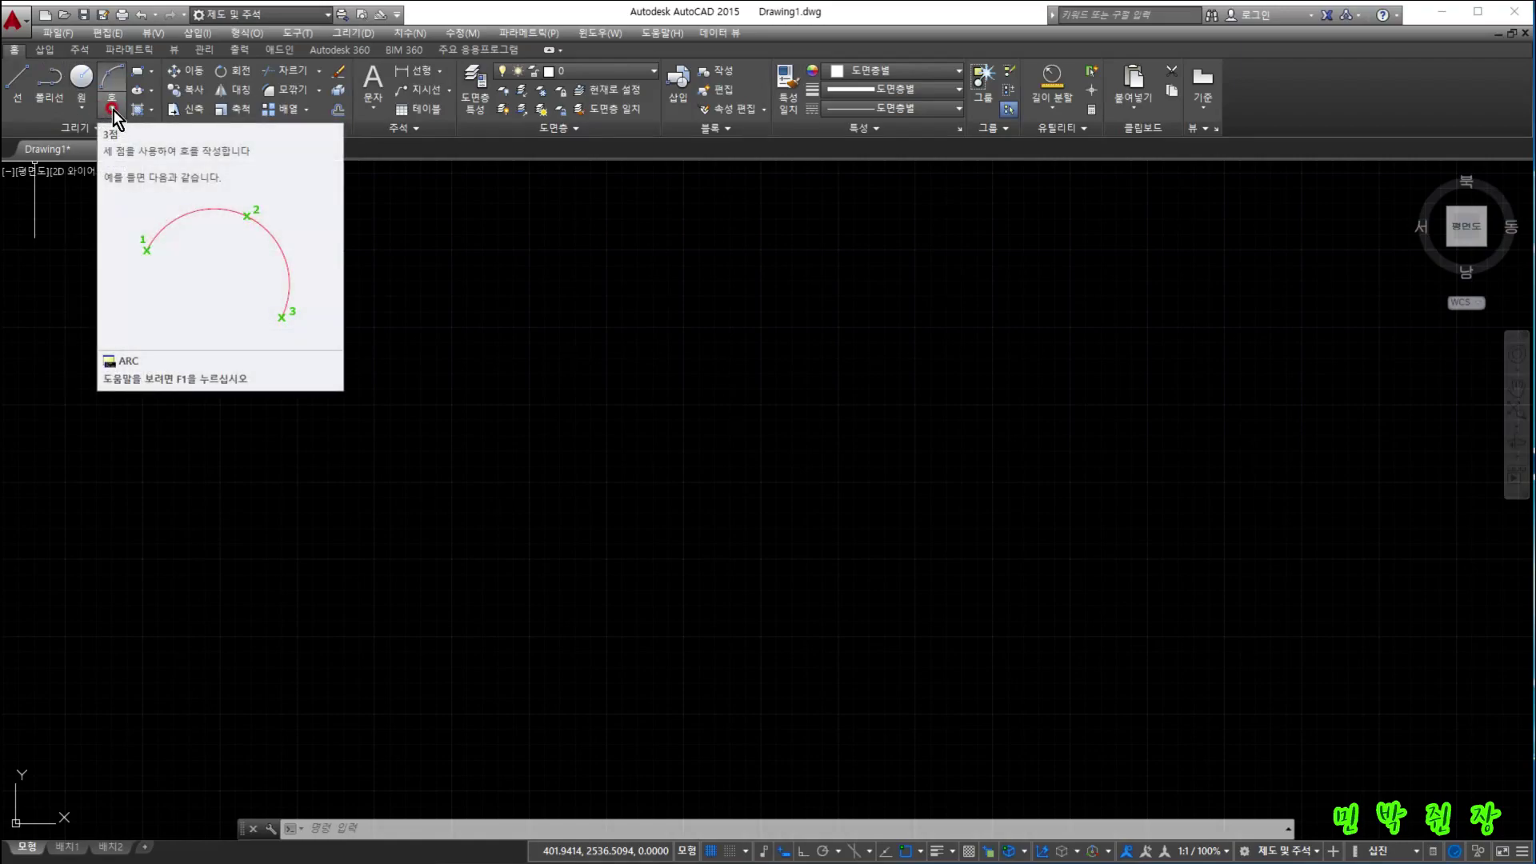
pyautogui.click(113, 108)
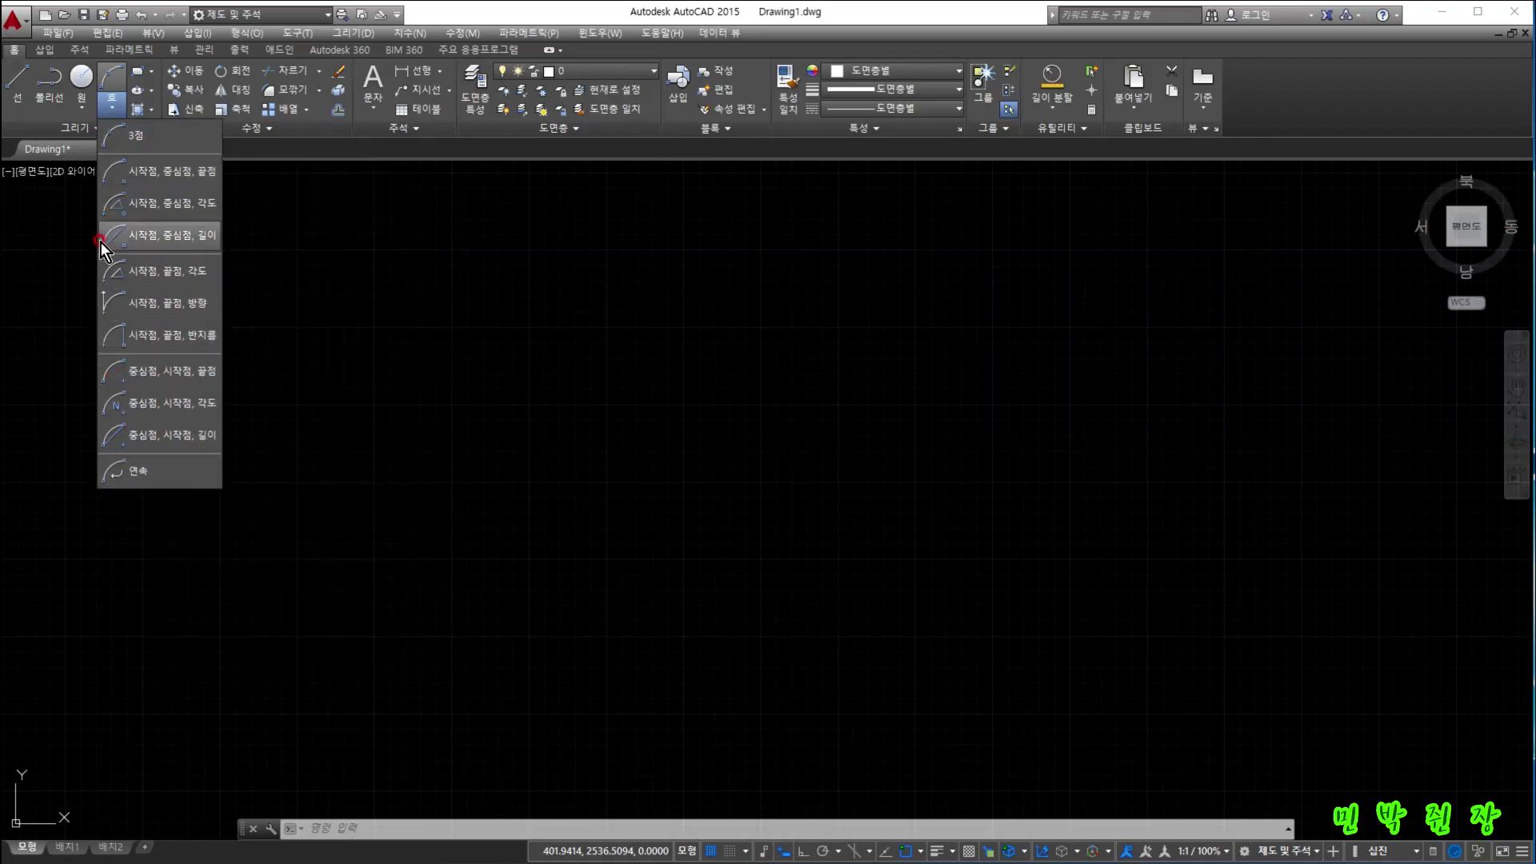
pyautogui.click(112, 111)
pyautogui.click(112, 110)
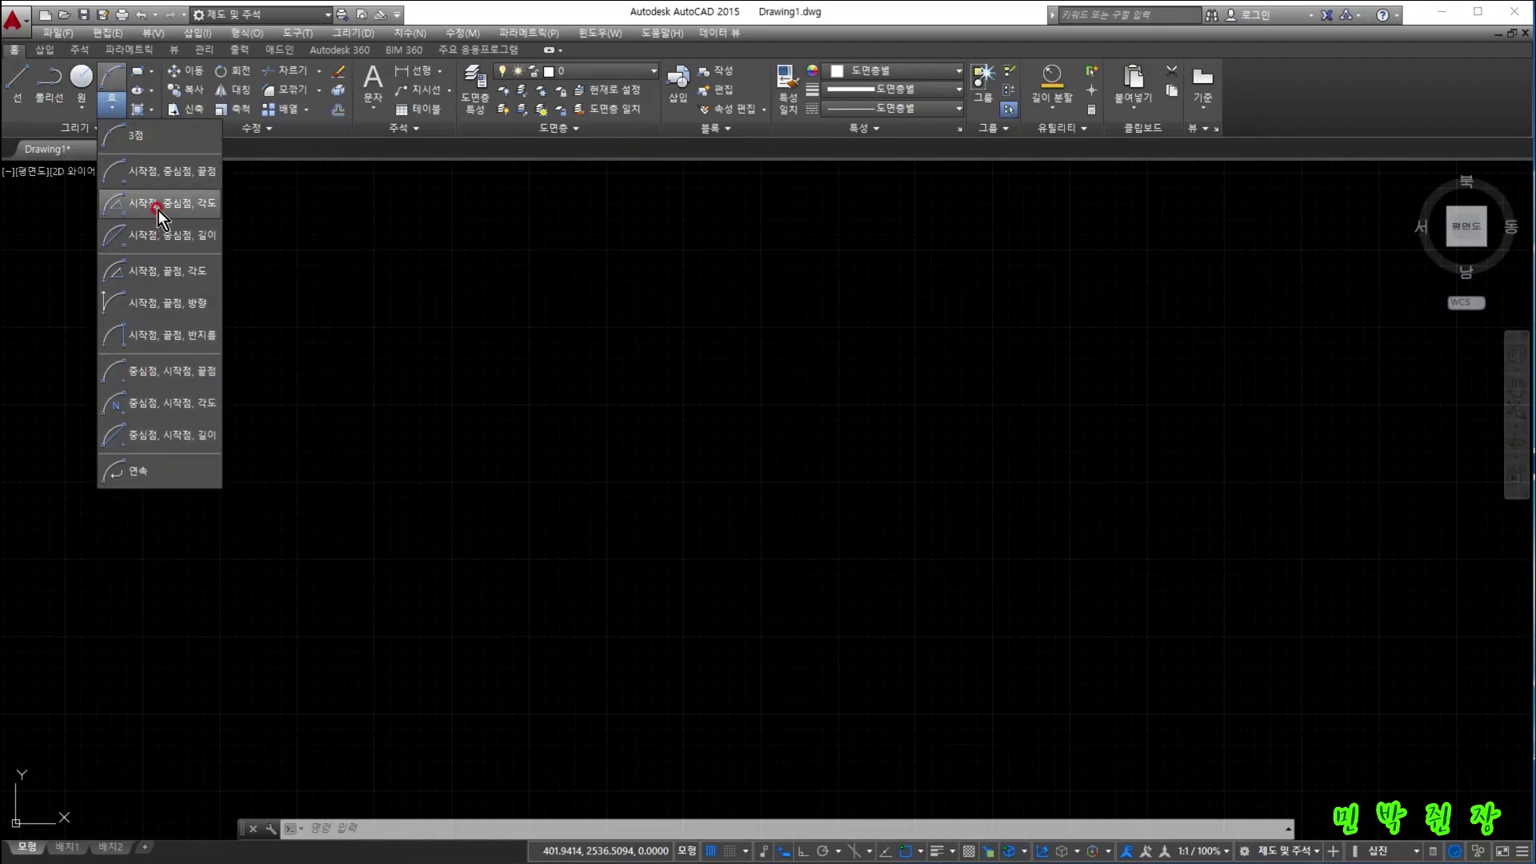
pyautogui.click(133, 142)
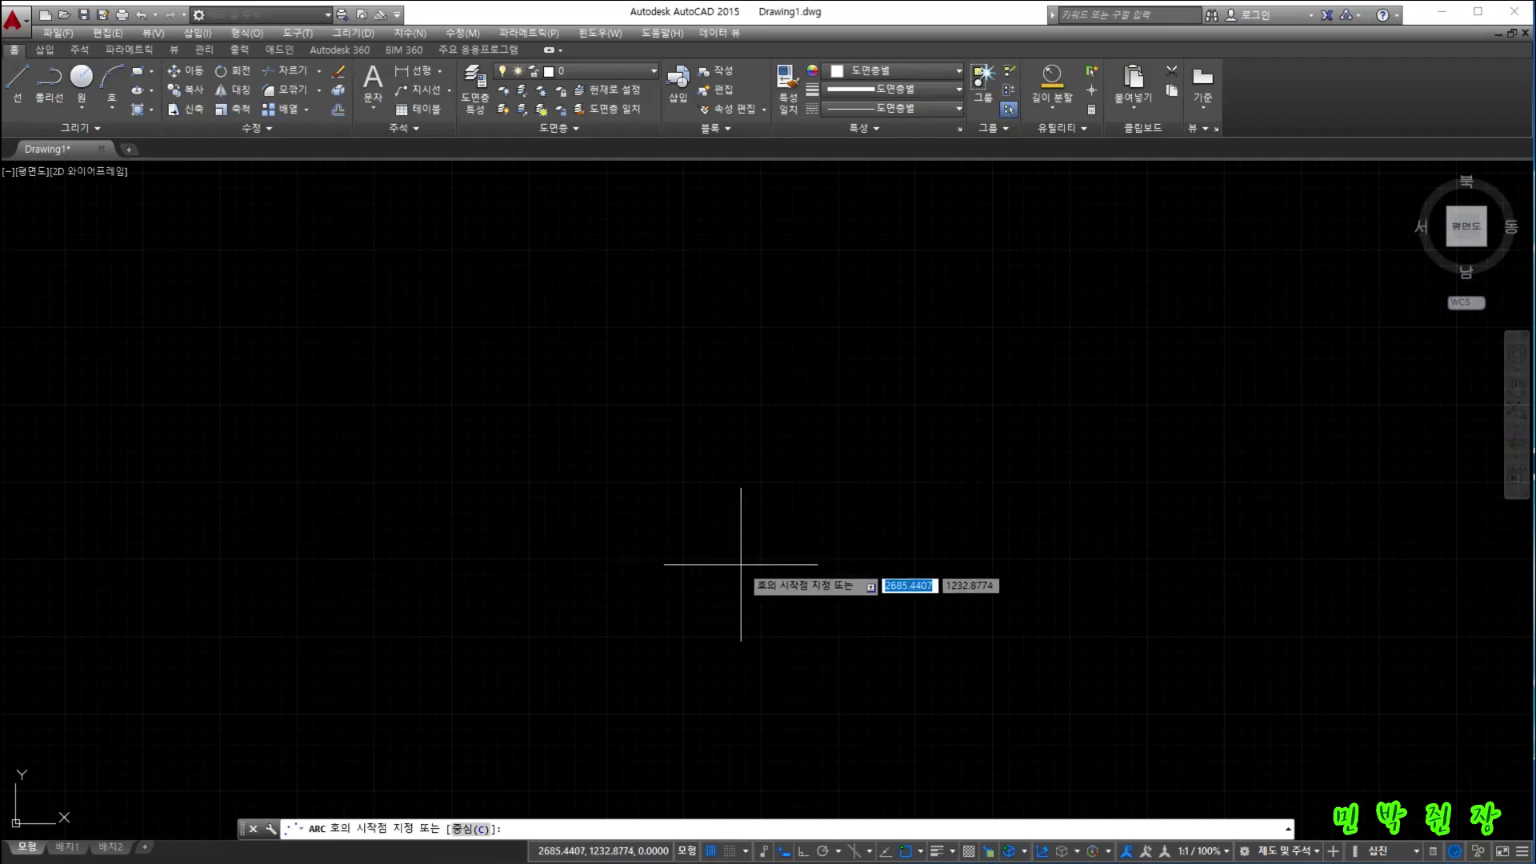
pyautogui.press('Escape')
pyautogui.click(387, 821)
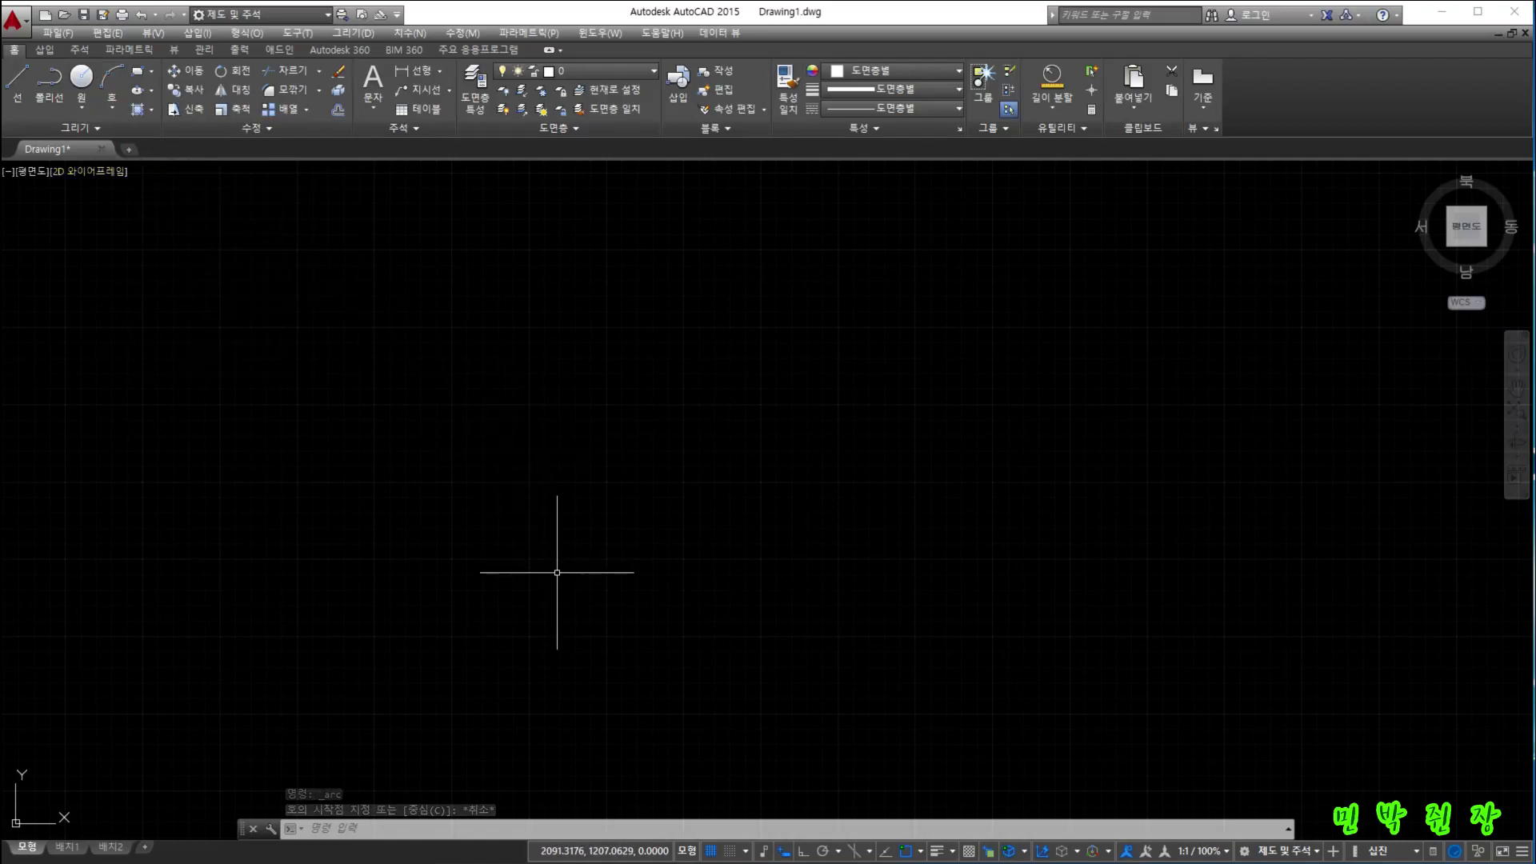
pyautogui.click(387, 848)
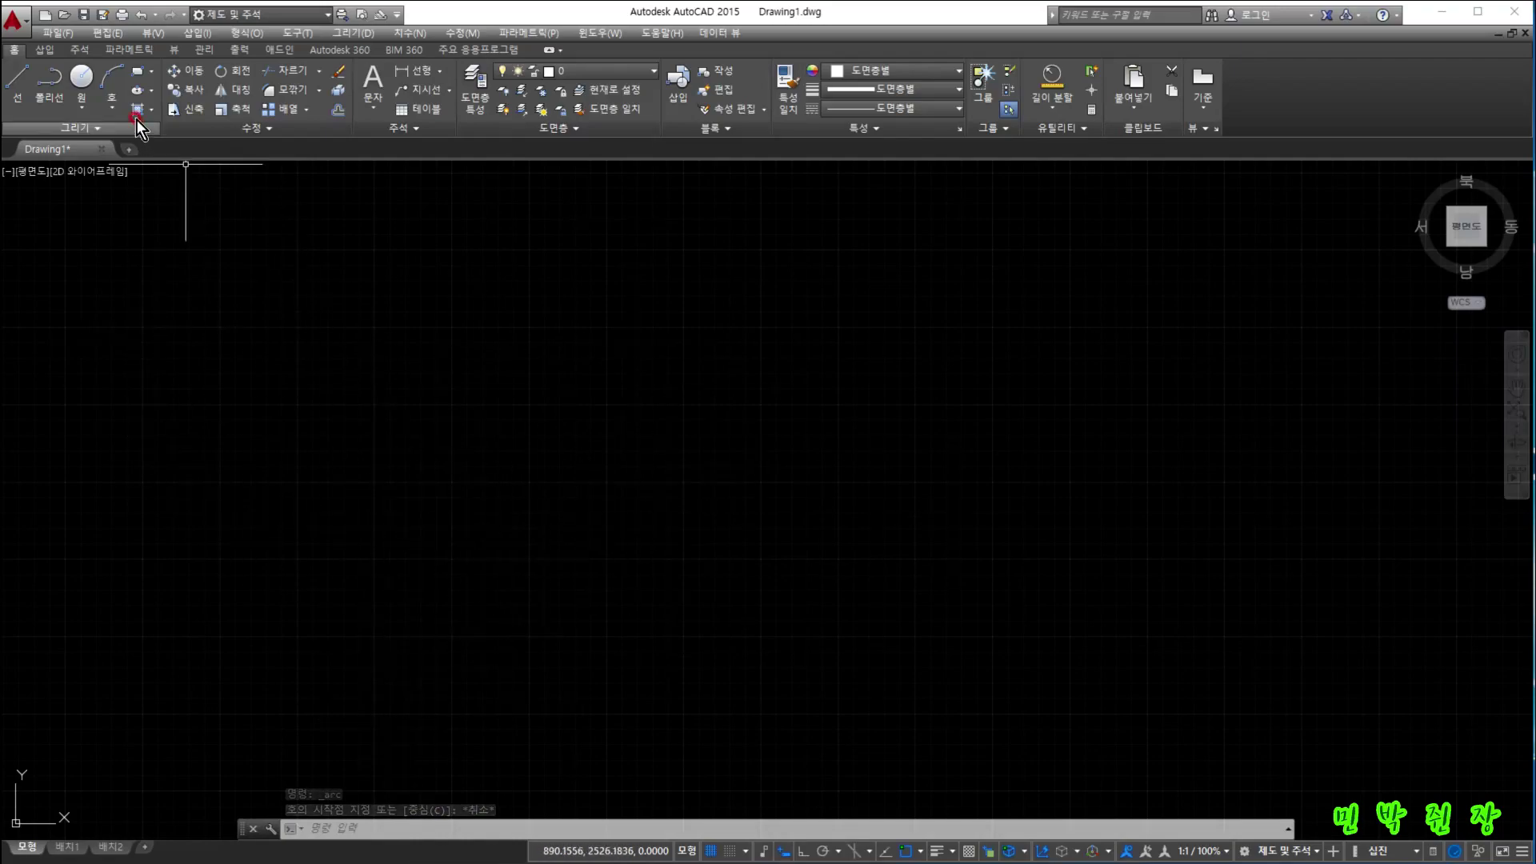
pyautogui.click(113, 94)
pyautogui.click(170, 111)
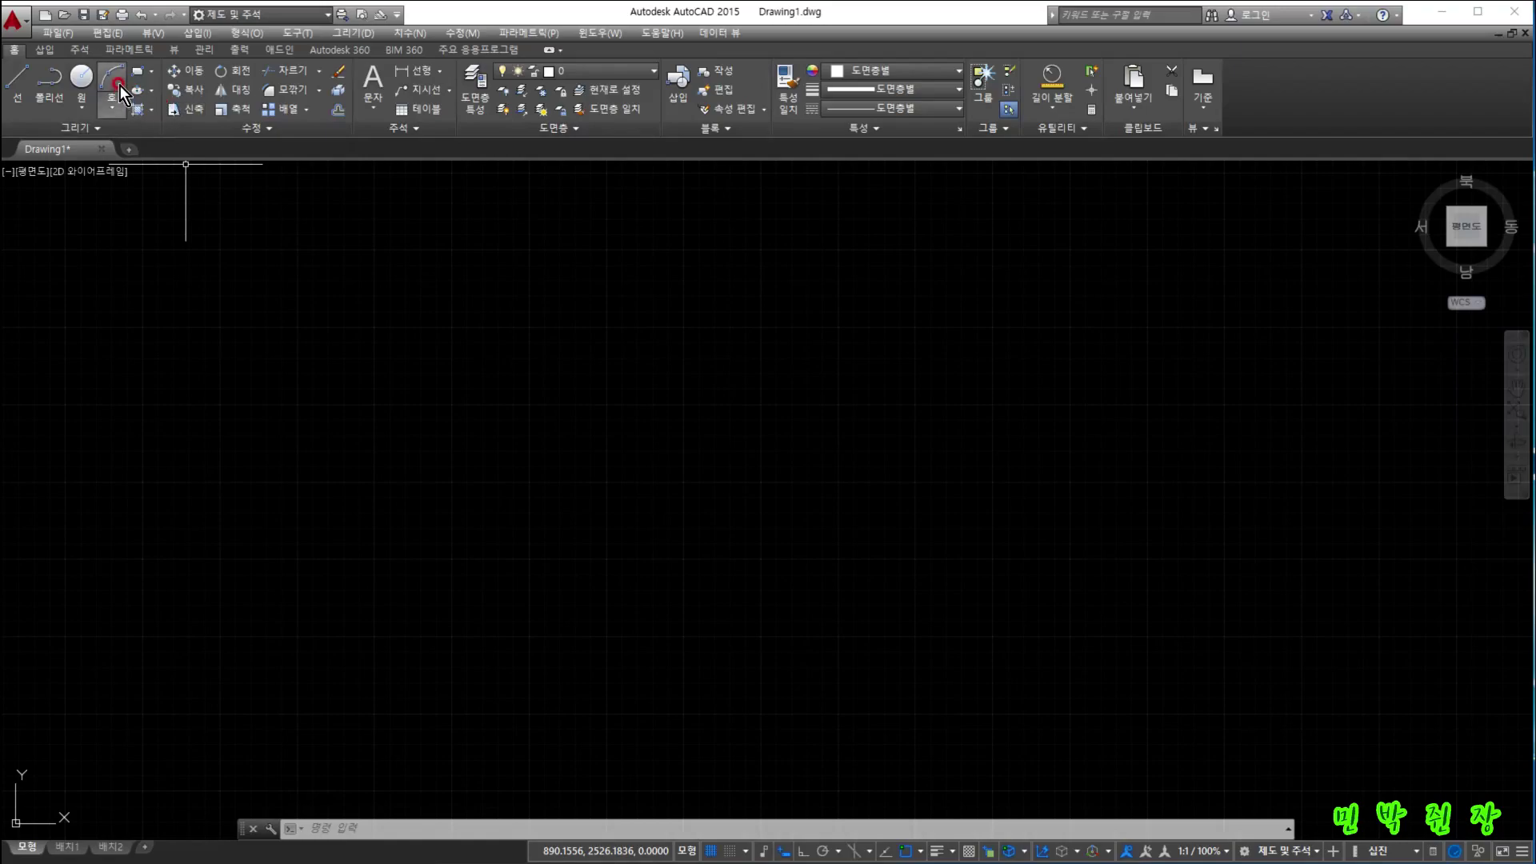
pyautogui.click(176, 98)
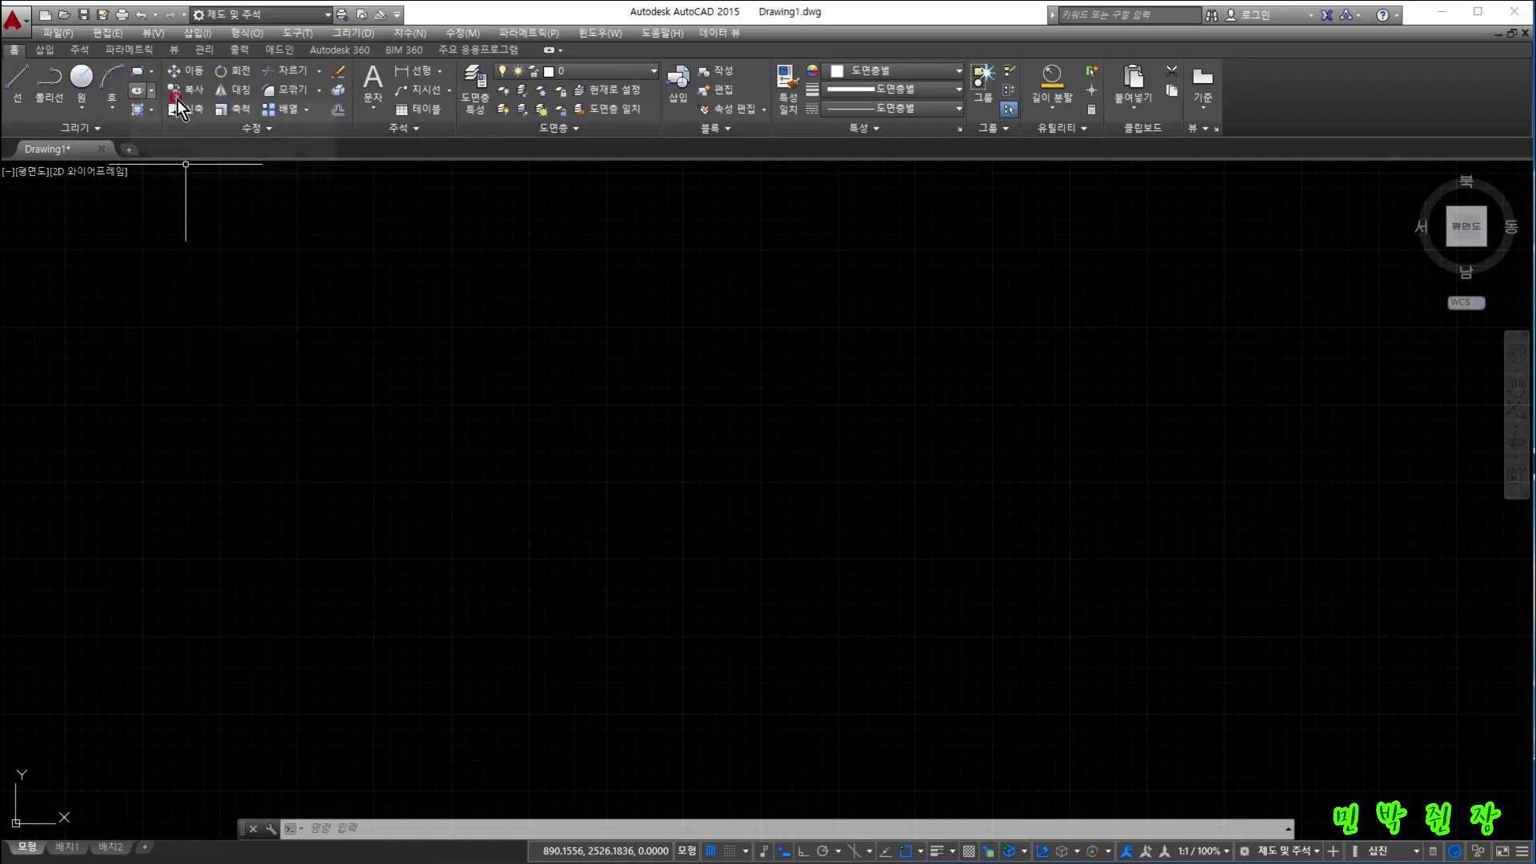
pyautogui.click(354, 824)
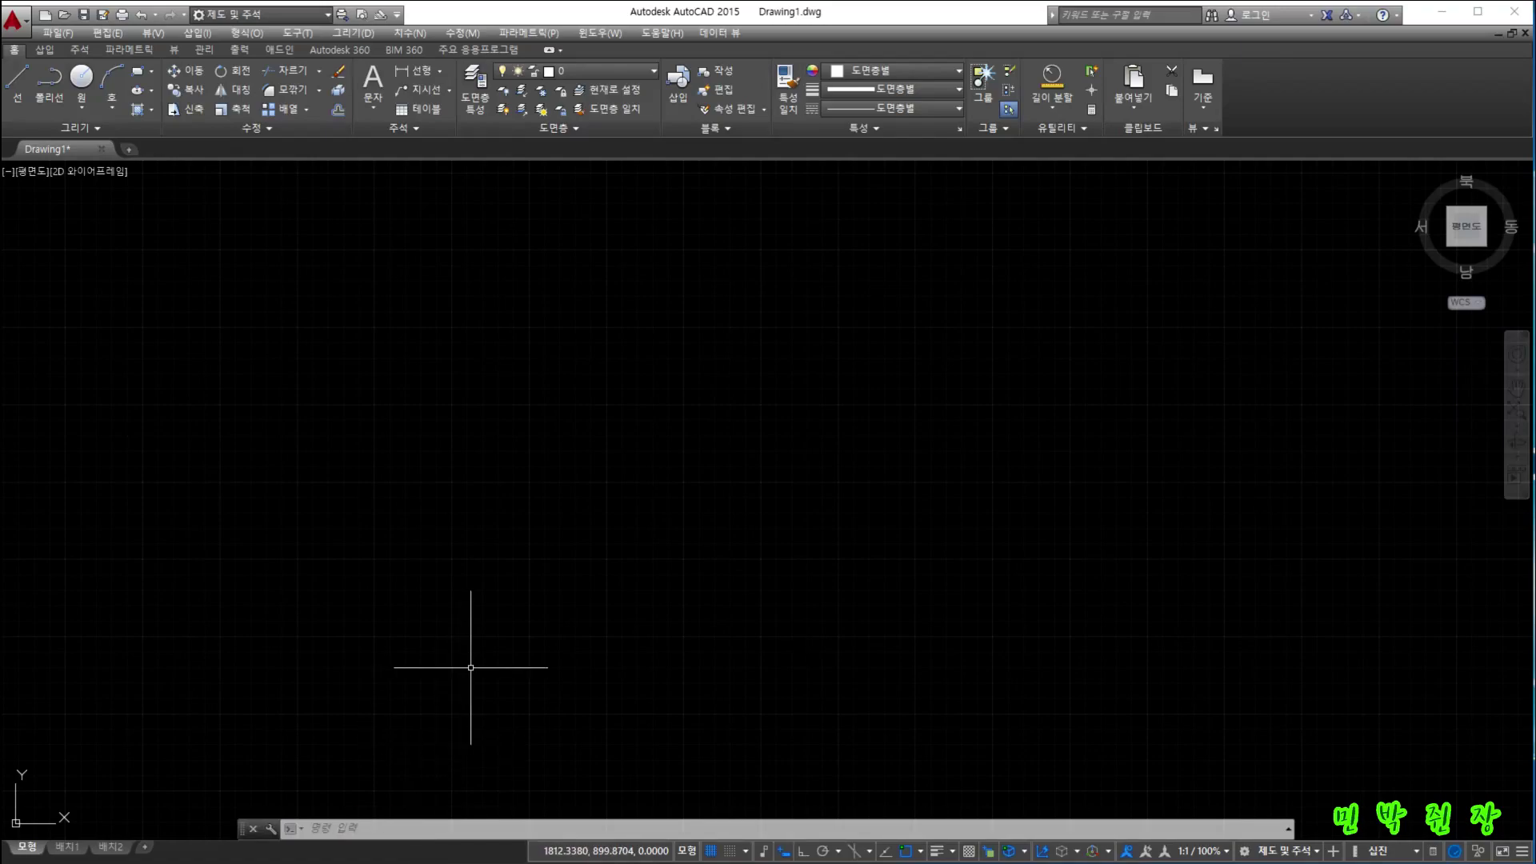
# - Draw a 3-point arc with a radius of about 932 units in the empty drawing, bulging upward to the left
pyautogui.write('a')
pyautogui.press('Return')
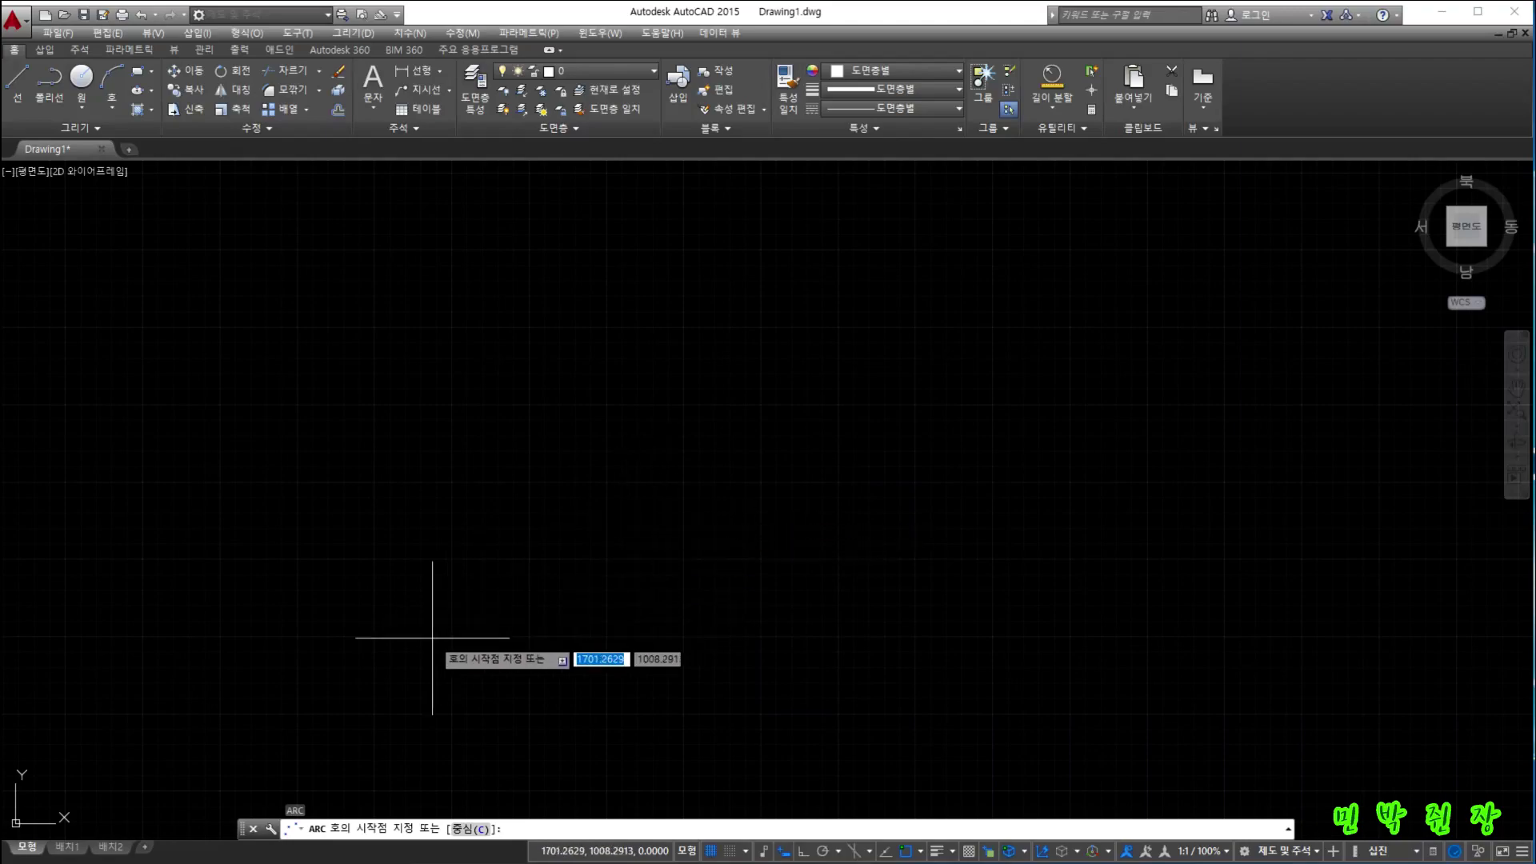
pyautogui.click(313, 821)
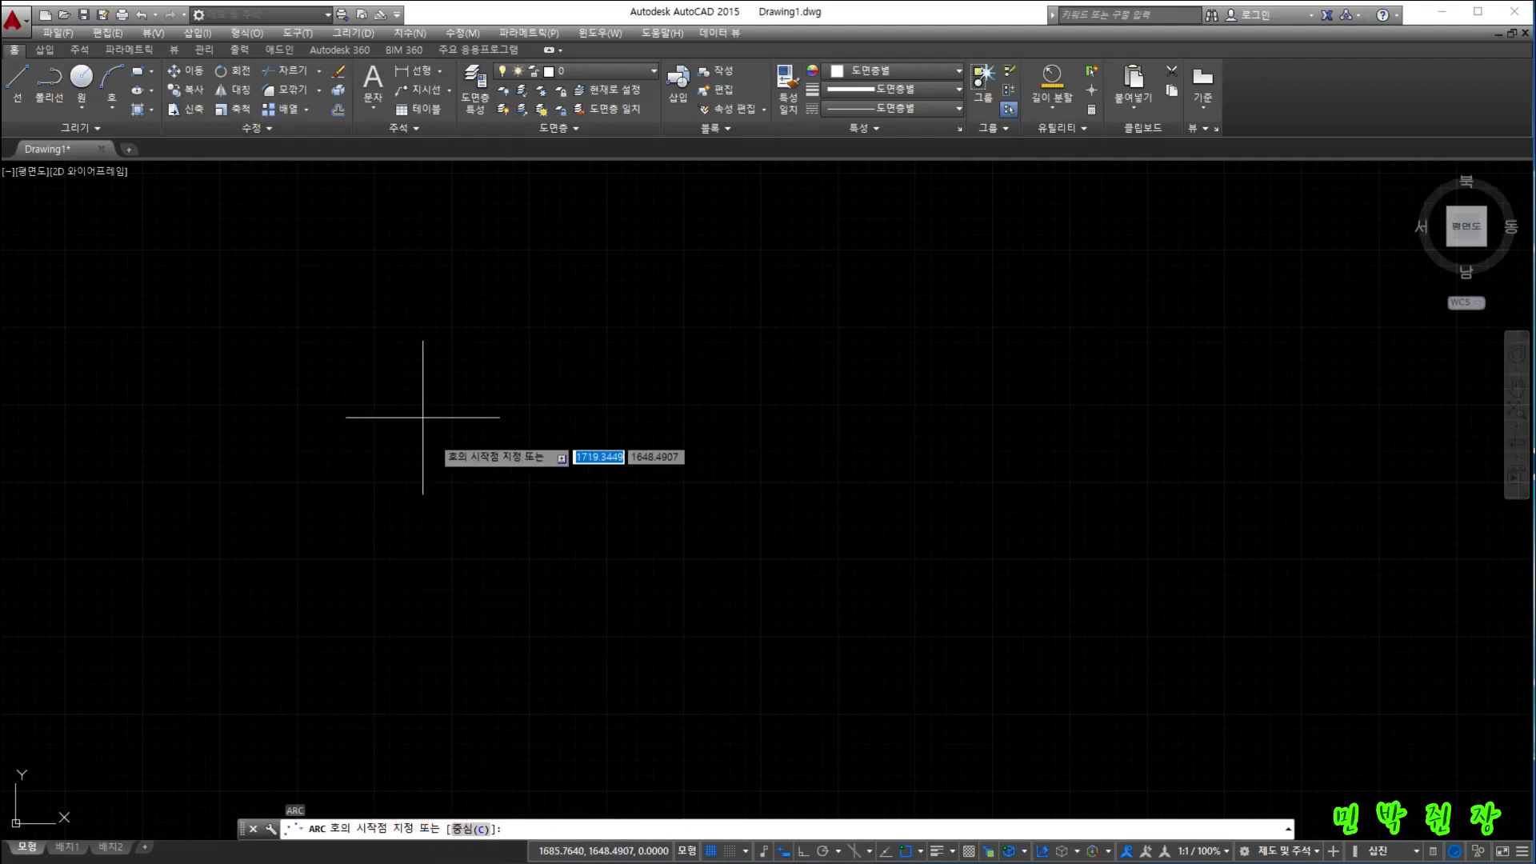
pyautogui.click(113, 106)
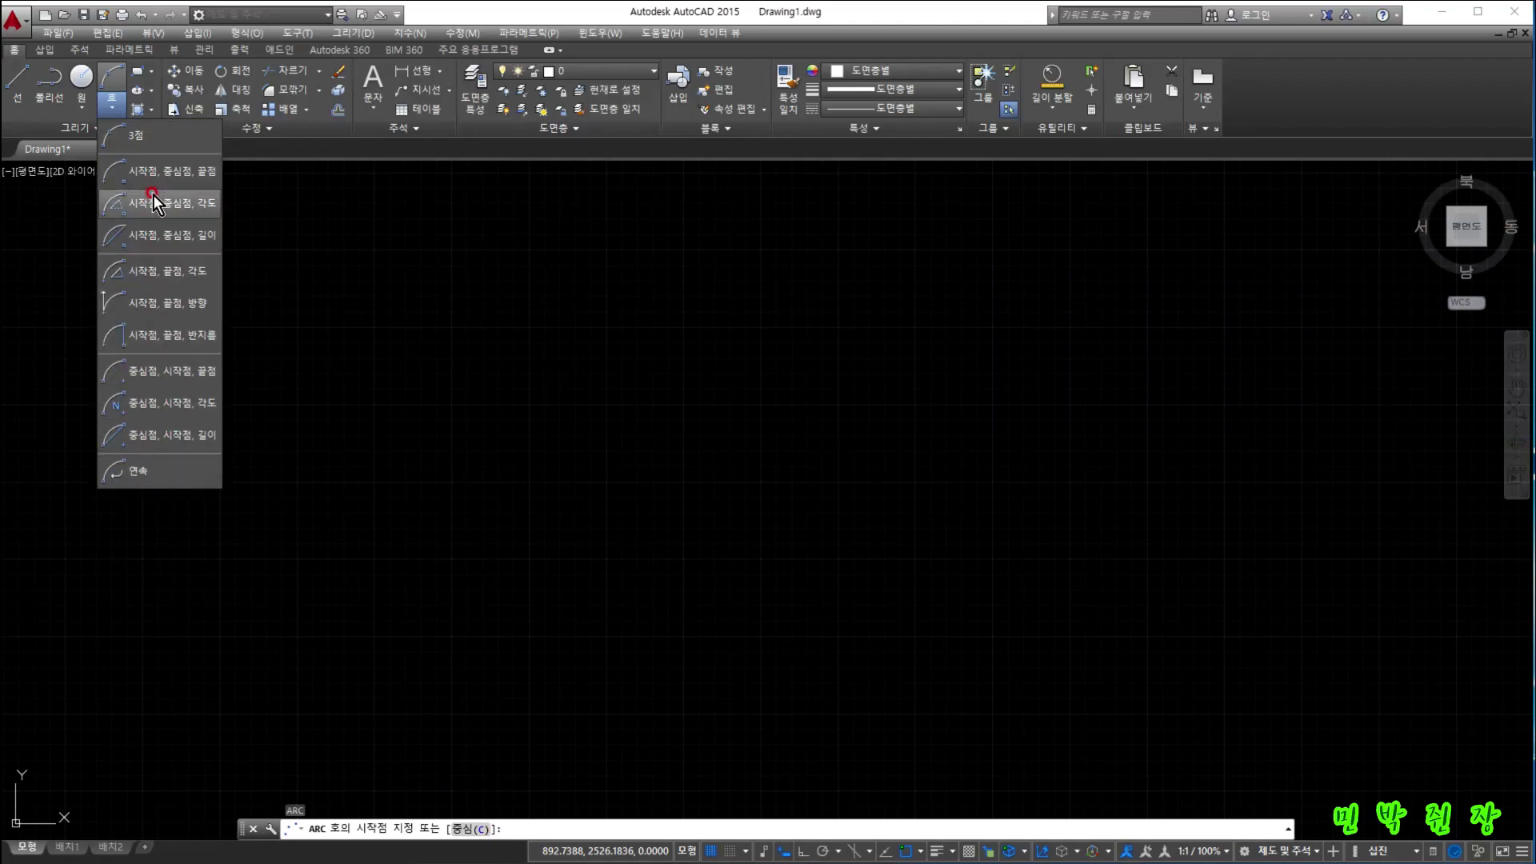
pyautogui.click(464, 359)
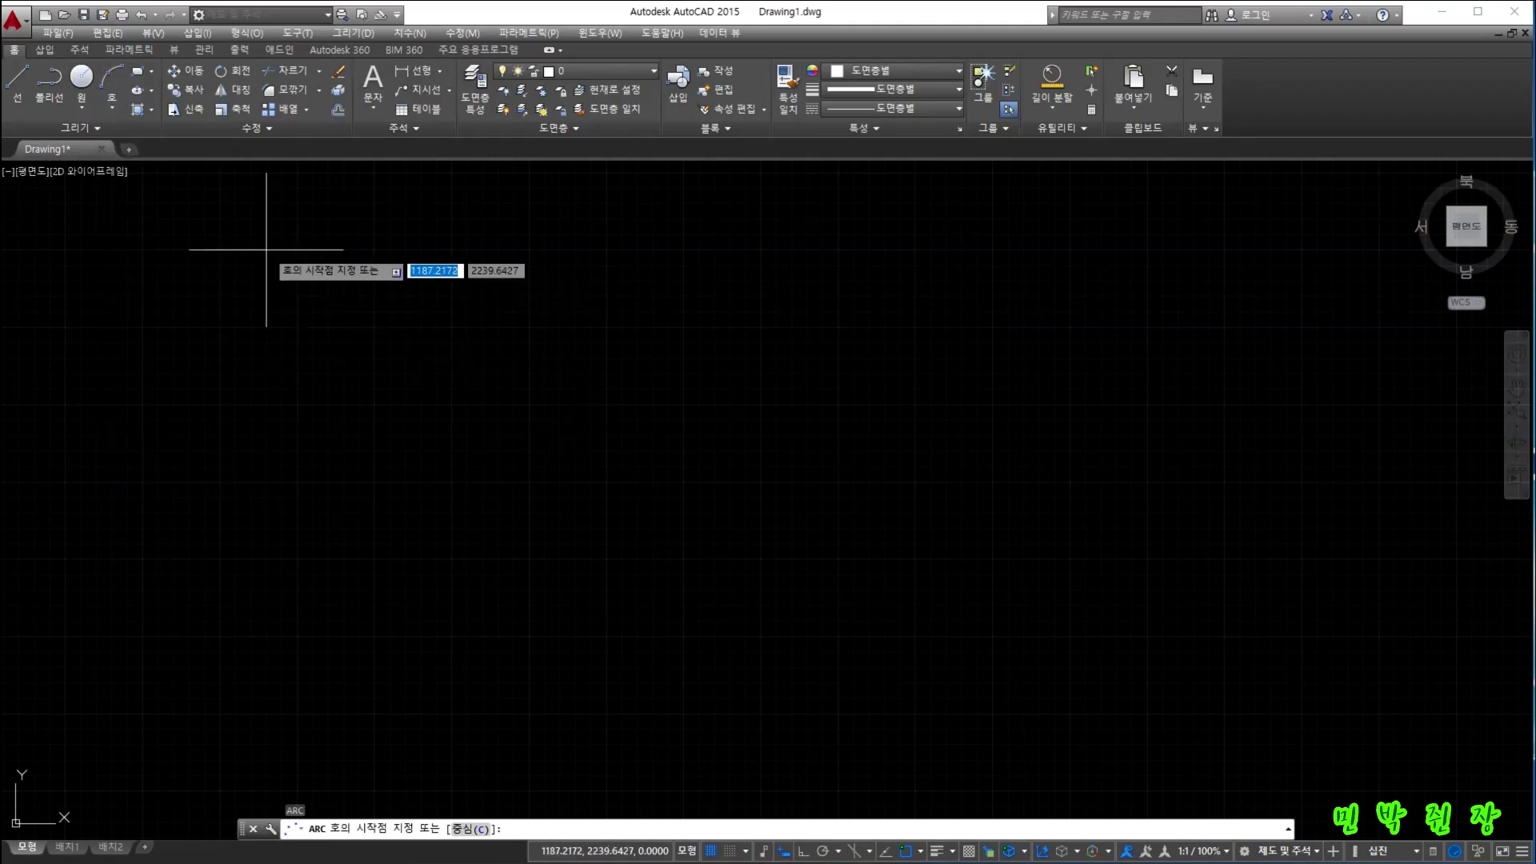
pyautogui.click(116, 80)
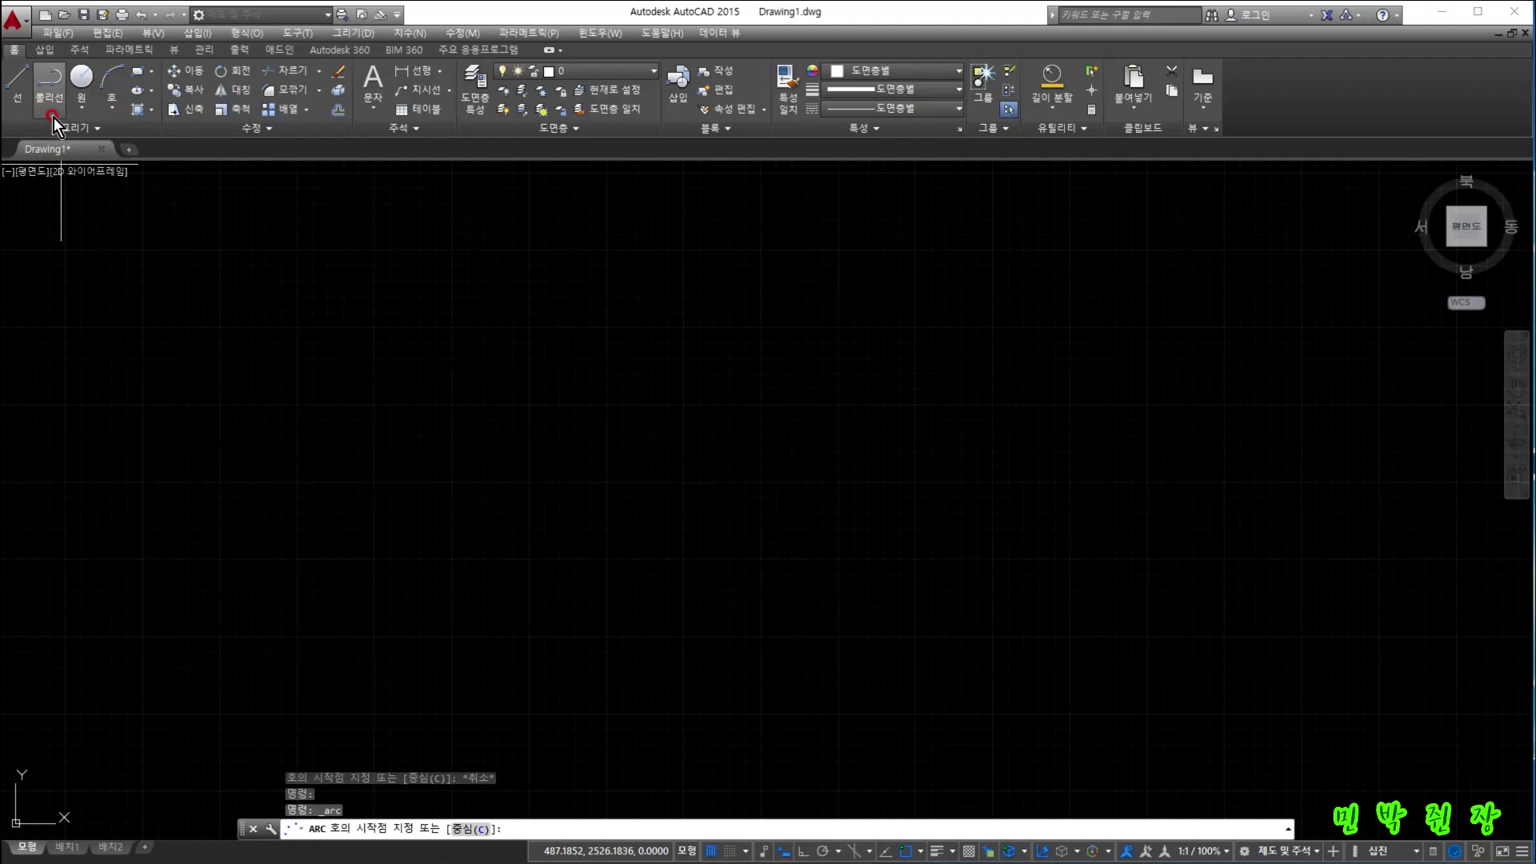
pyautogui.click(656, 270)
pyautogui.click(509, 288)
pyautogui.click(400, 425)
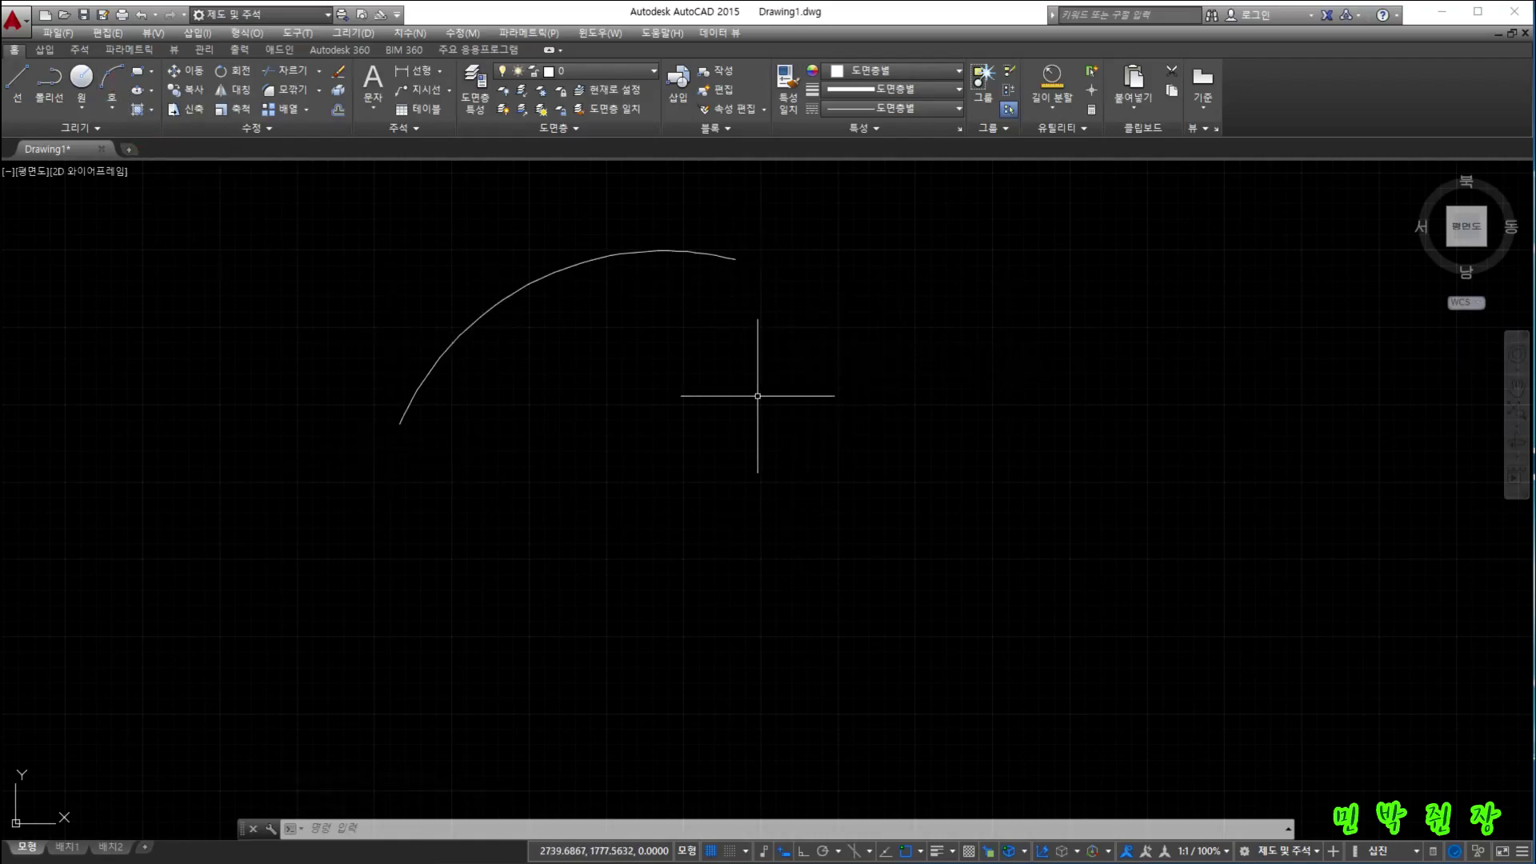
# - Measure the radius of the arc with the measuring tool
pyautogui.click(612, 259)
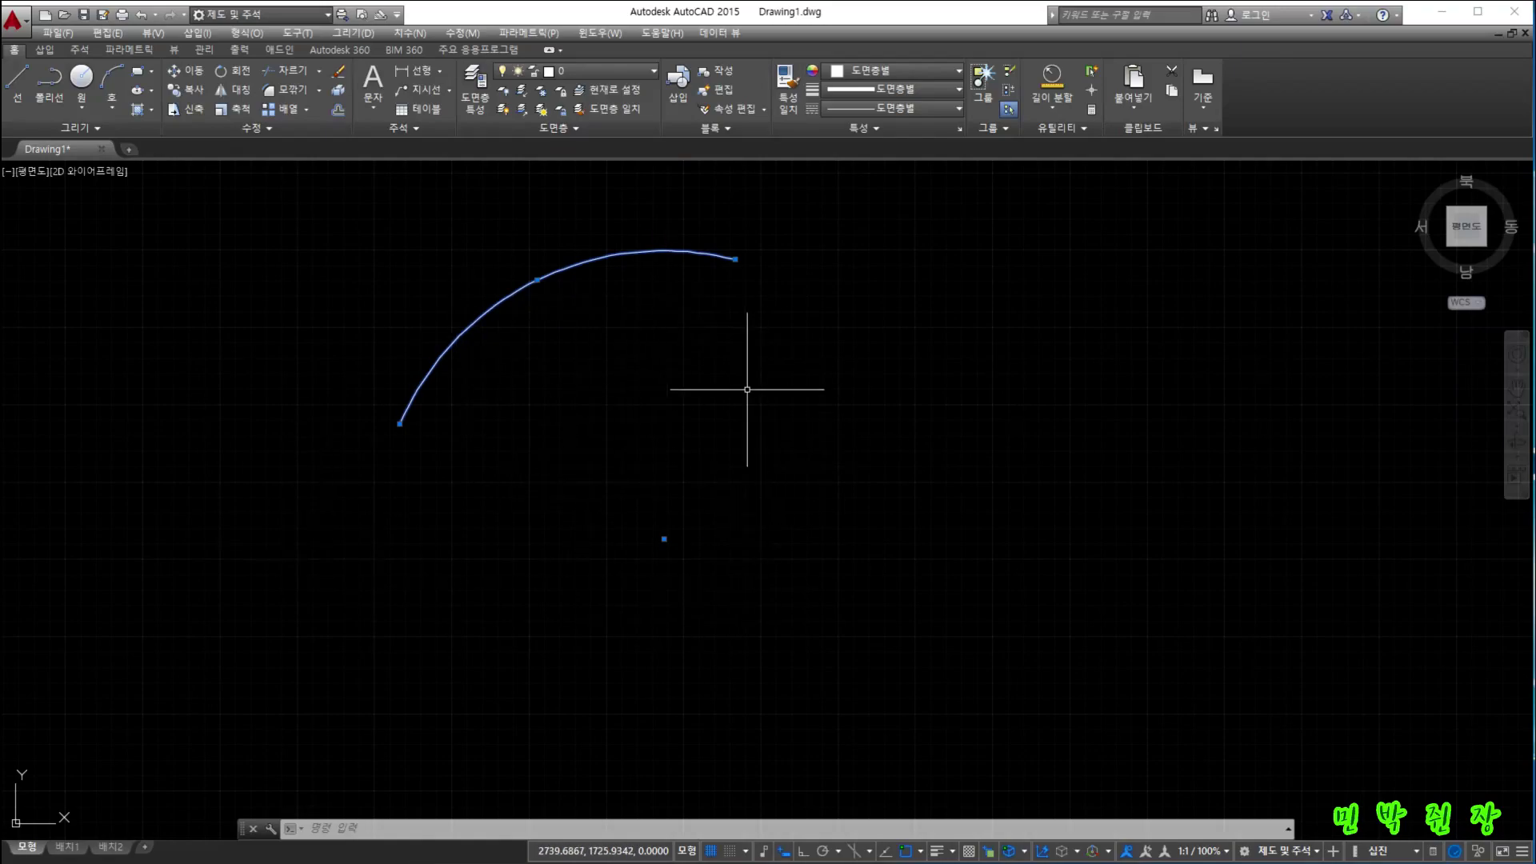
pyautogui.click(1051, 112)
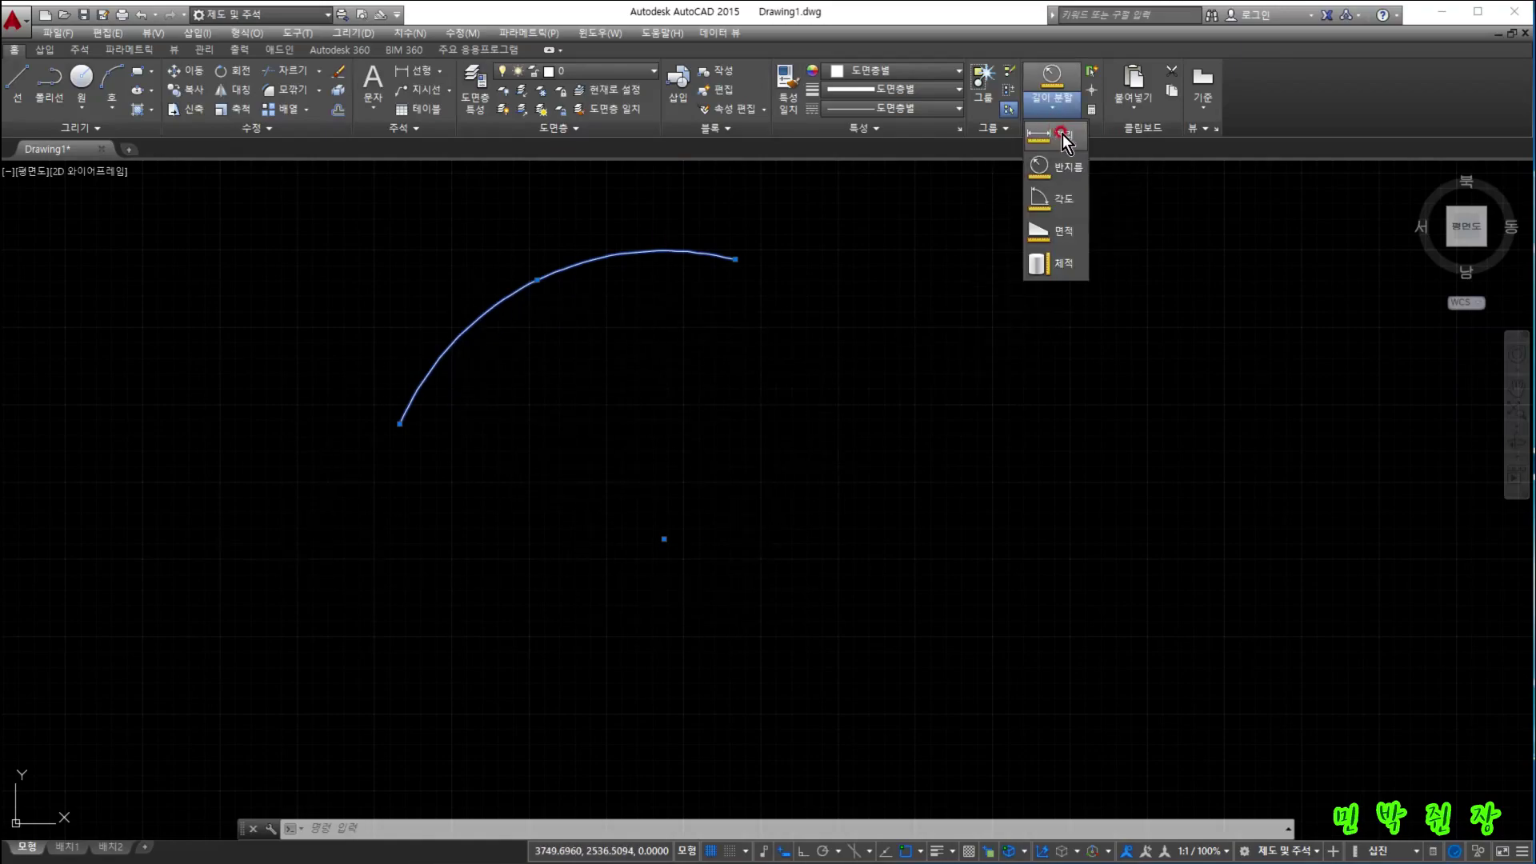
pyautogui.click(1053, 175)
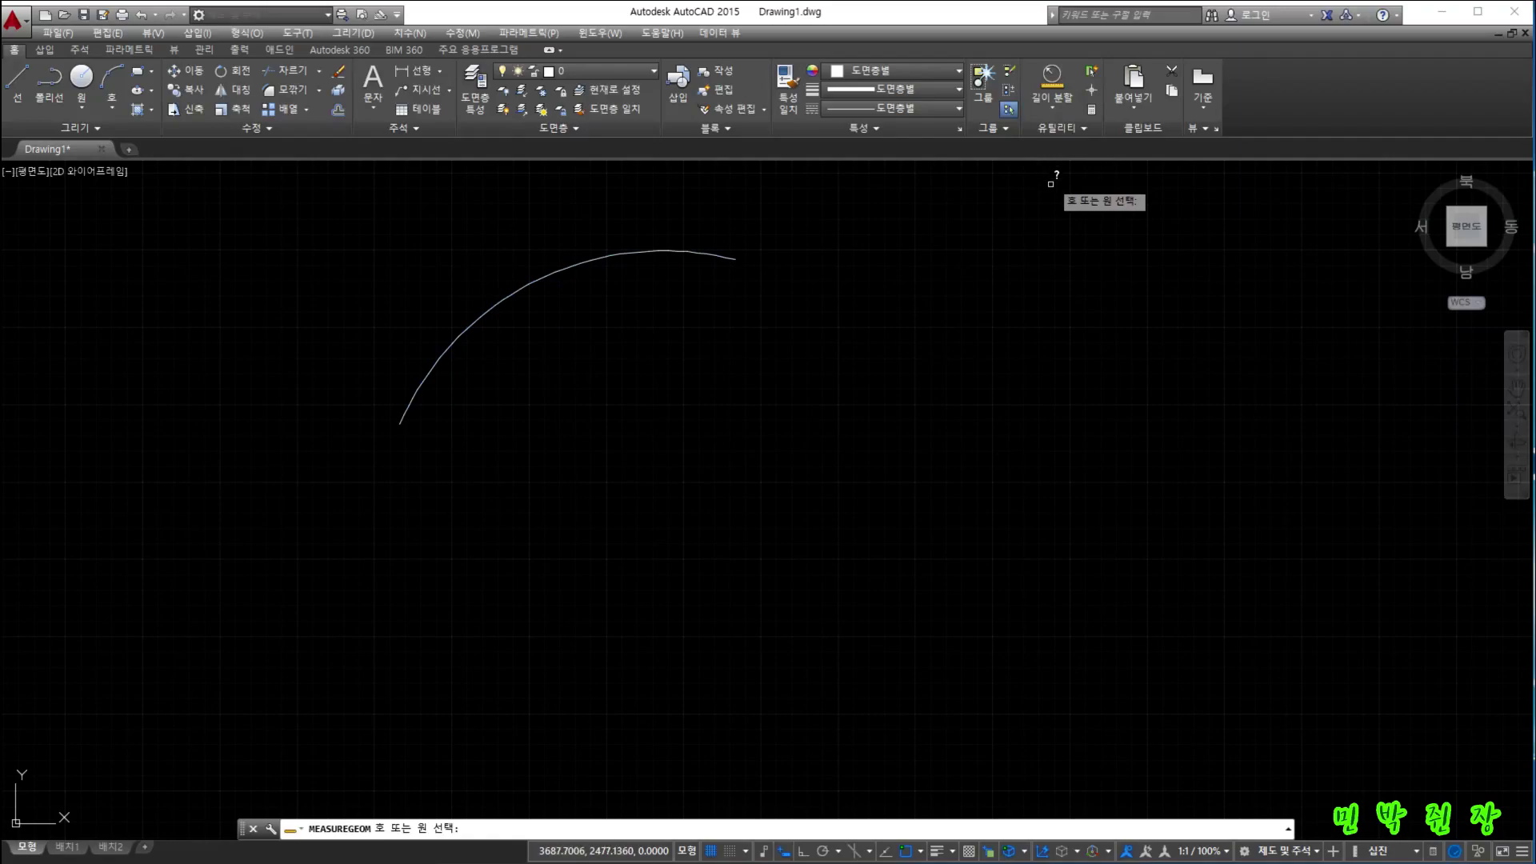
pyautogui.click(549, 273)
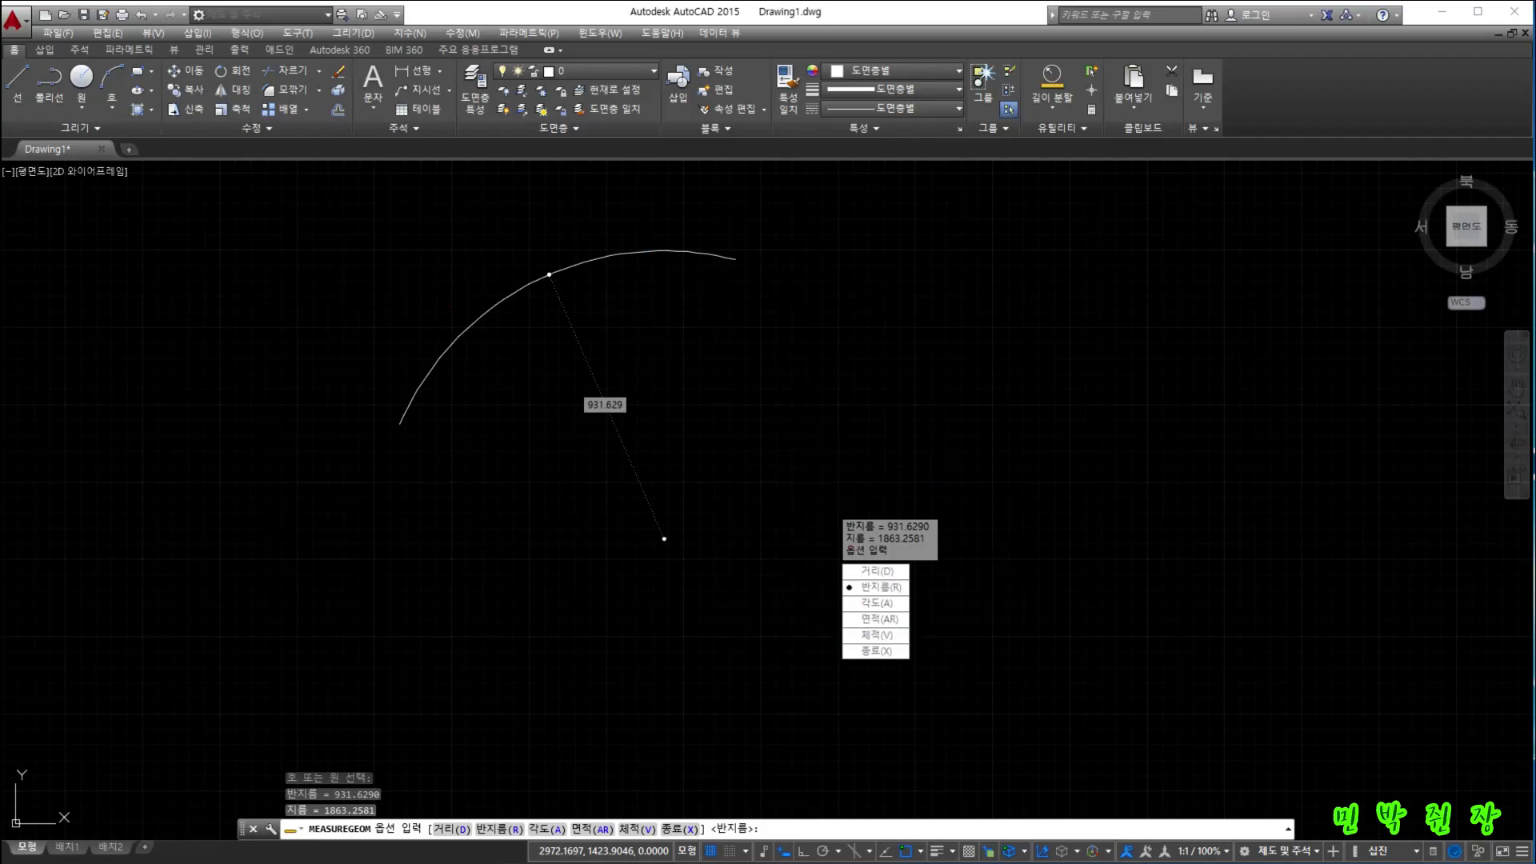
pyautogui.press('Escape')
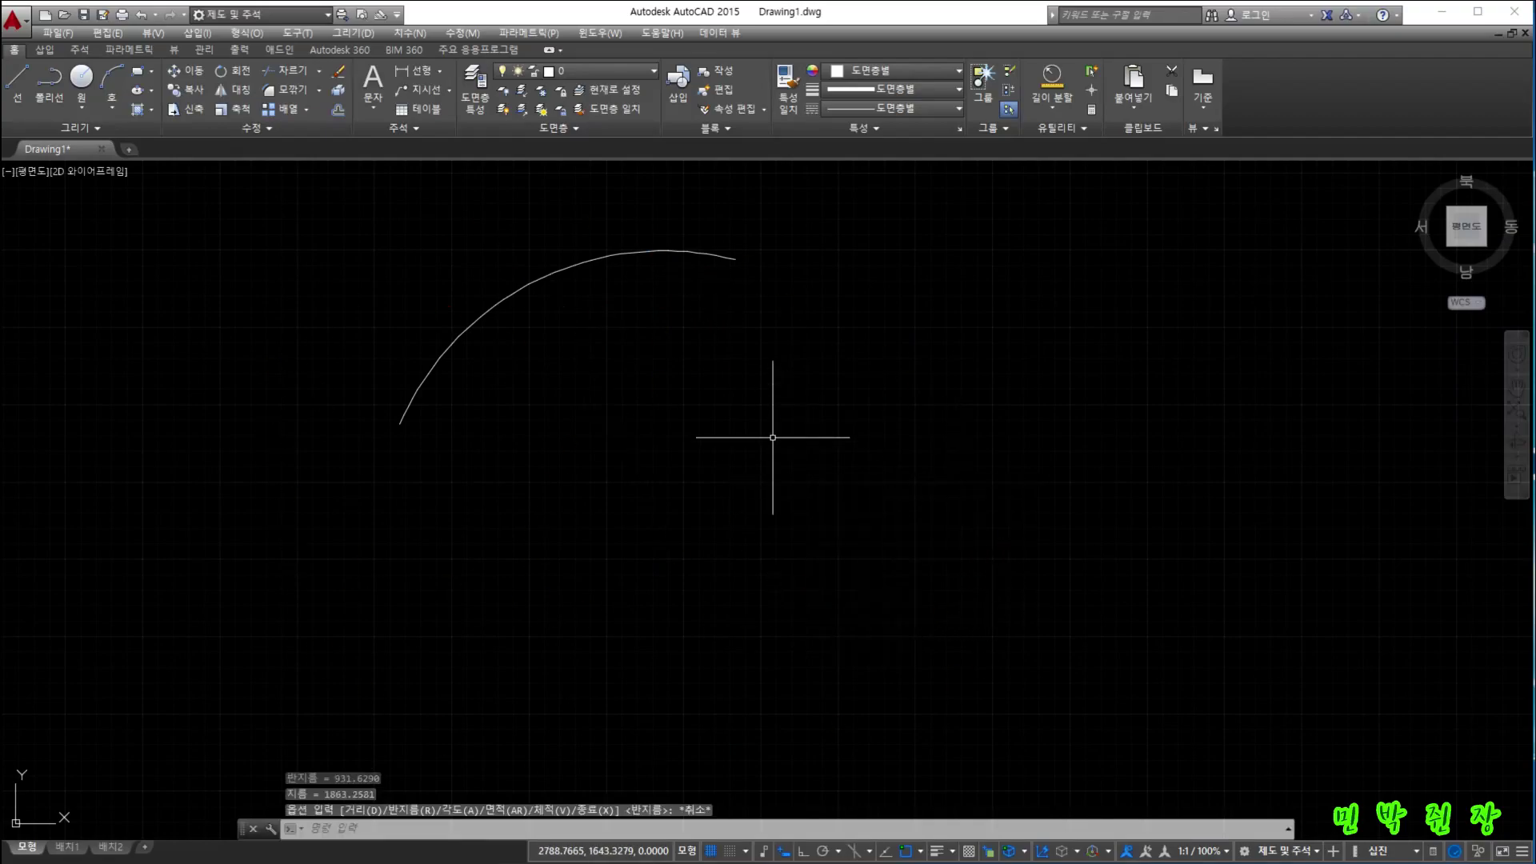
# - Select the arc to examine its grips and review the arc construction methods based on start, center and end points
pyautogui.click(605, 257)
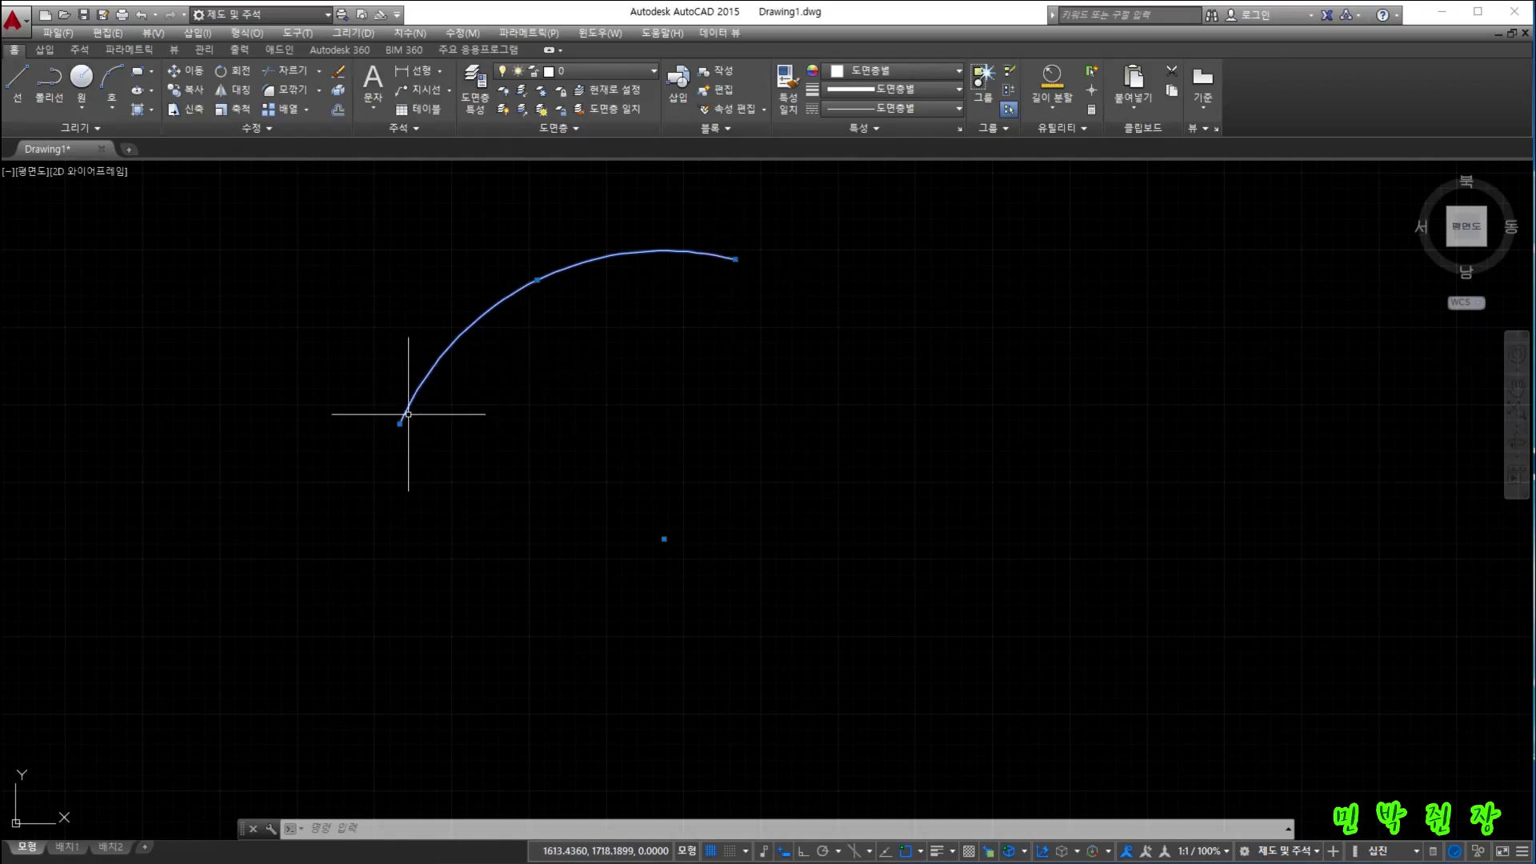
pyautogui.moveTo(399, 423)
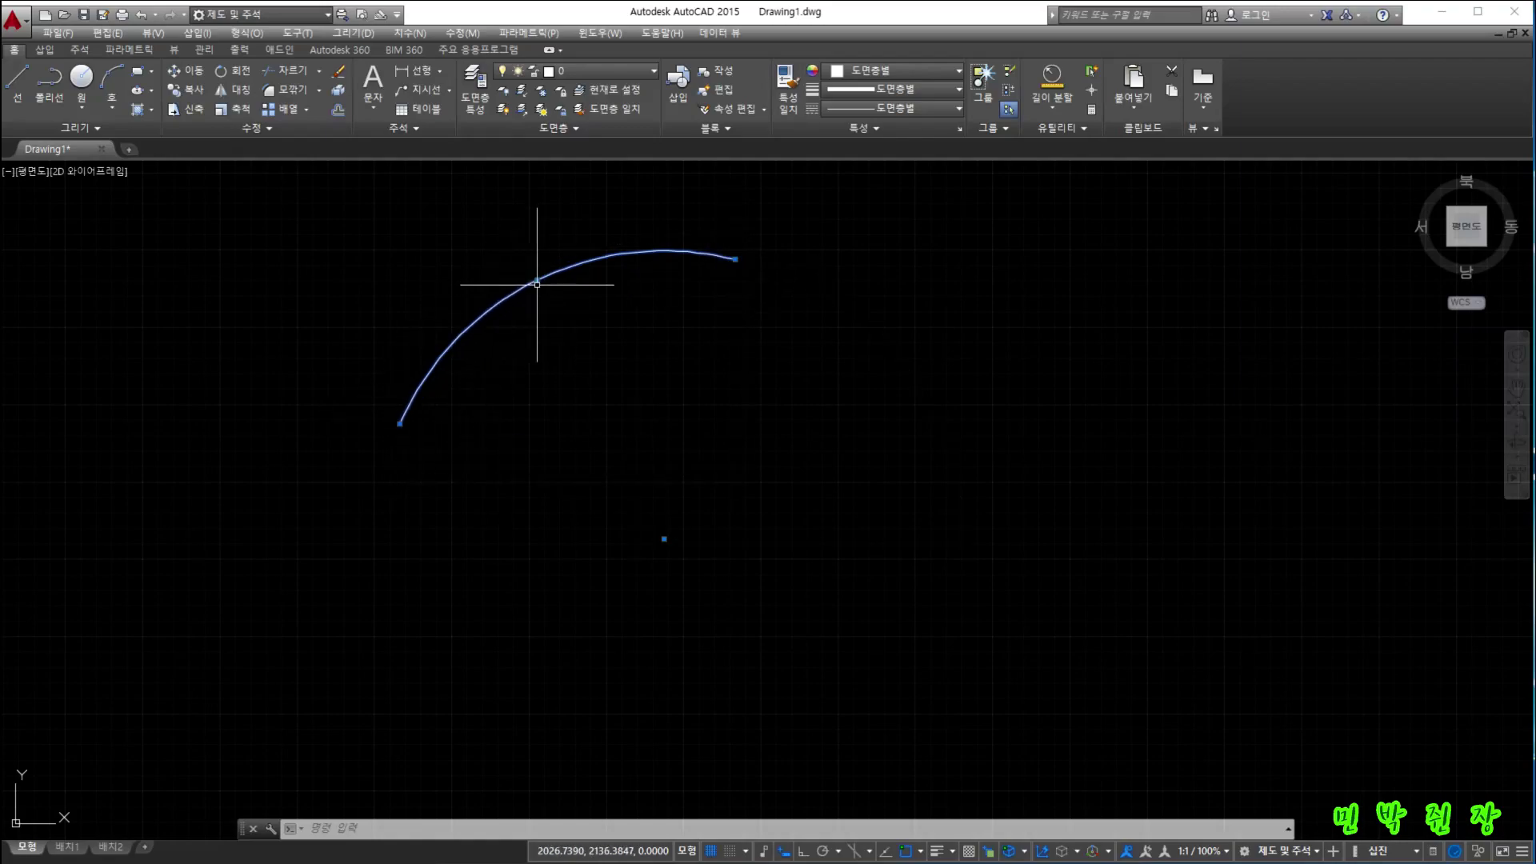
pyautogui.moveTo(537, 280)
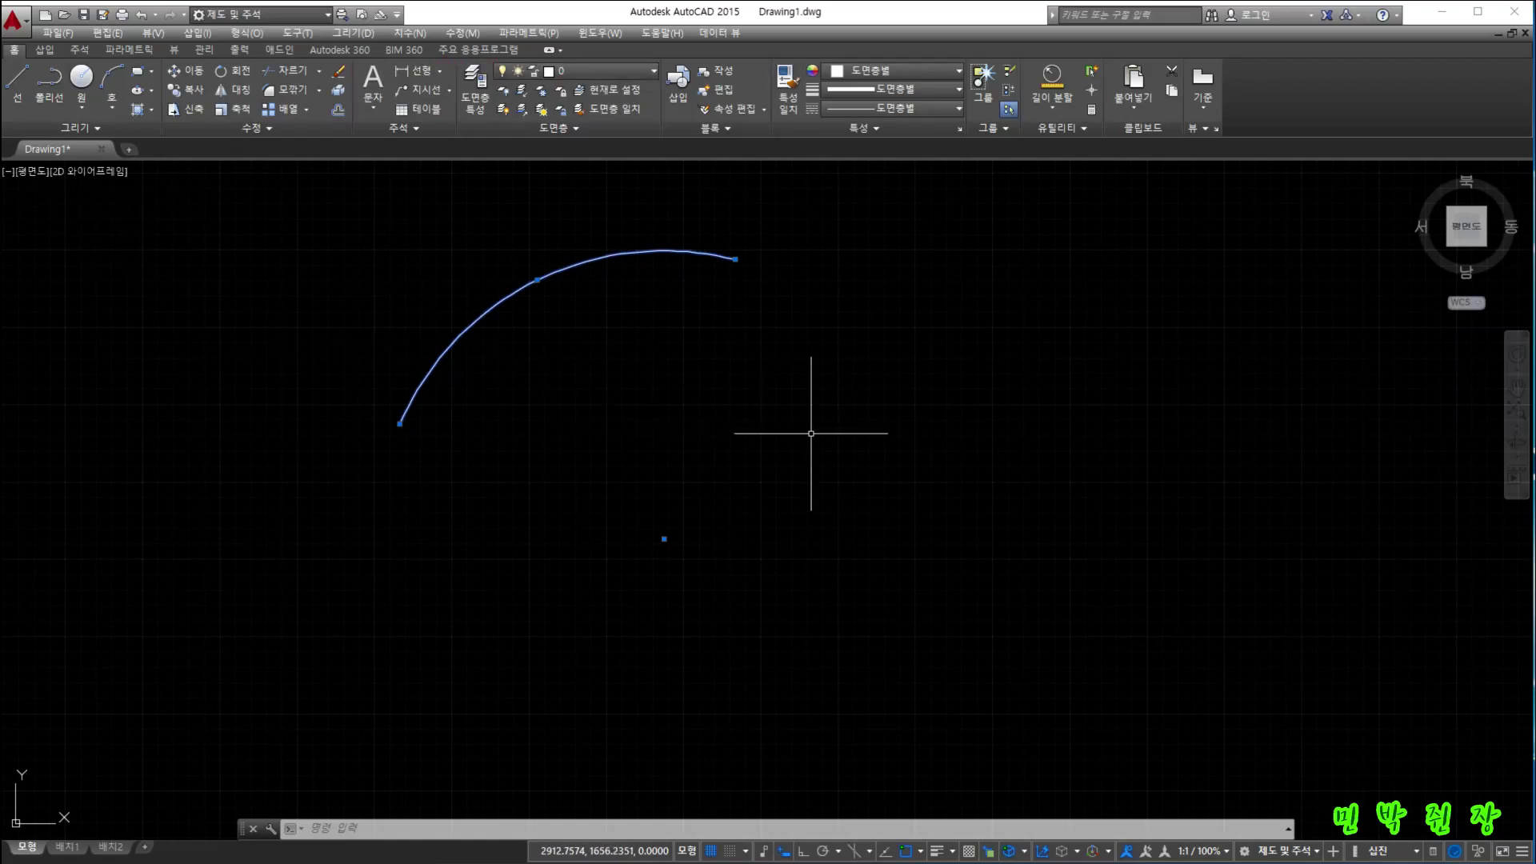
pyautogui.click(93, 130)
pyautogui.click(112, 109)
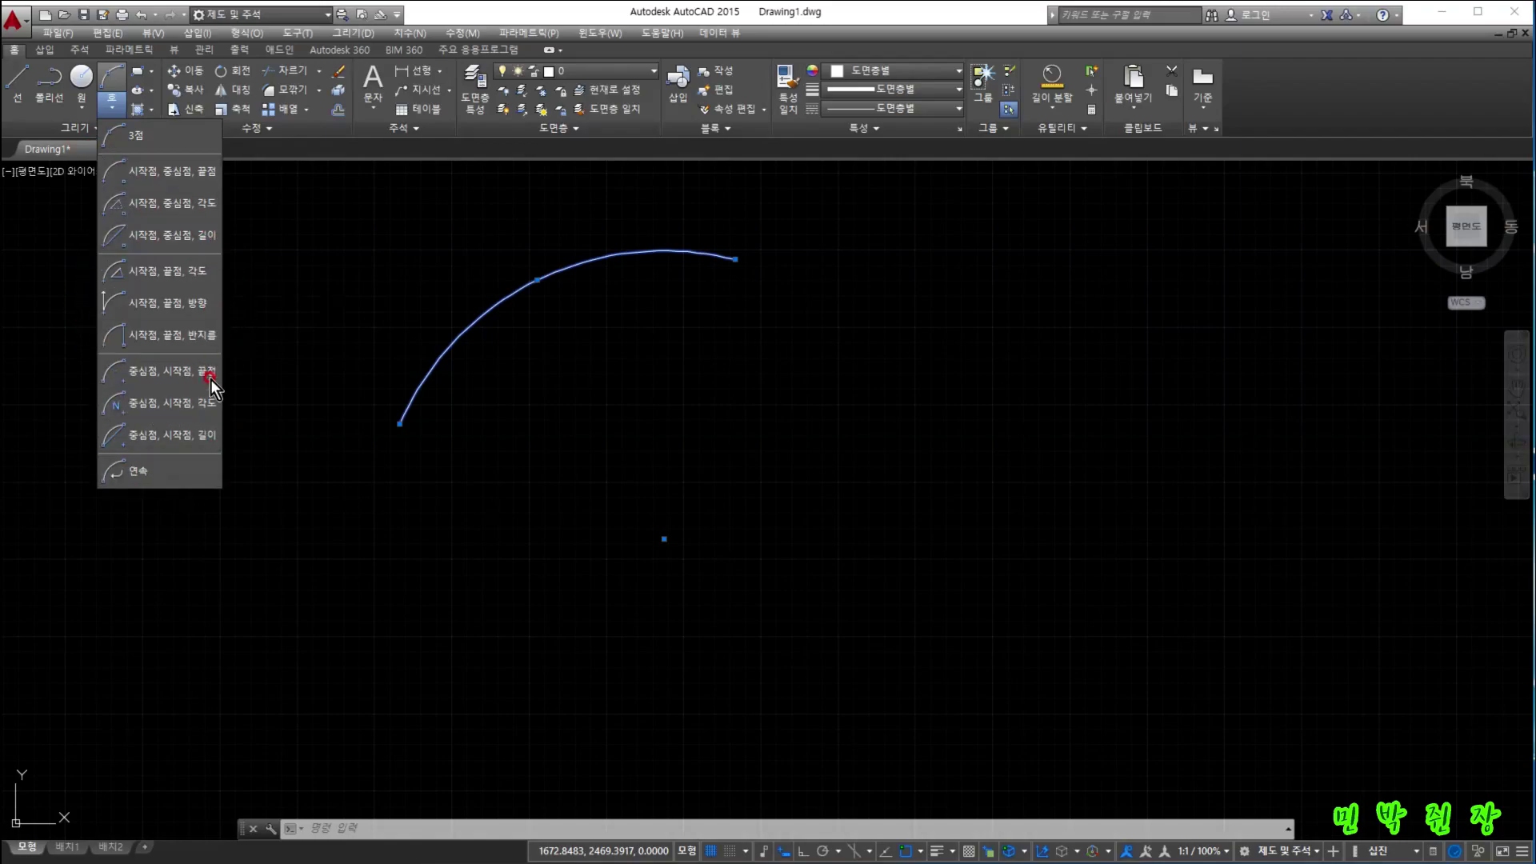
pyautogui.click(810, 461)
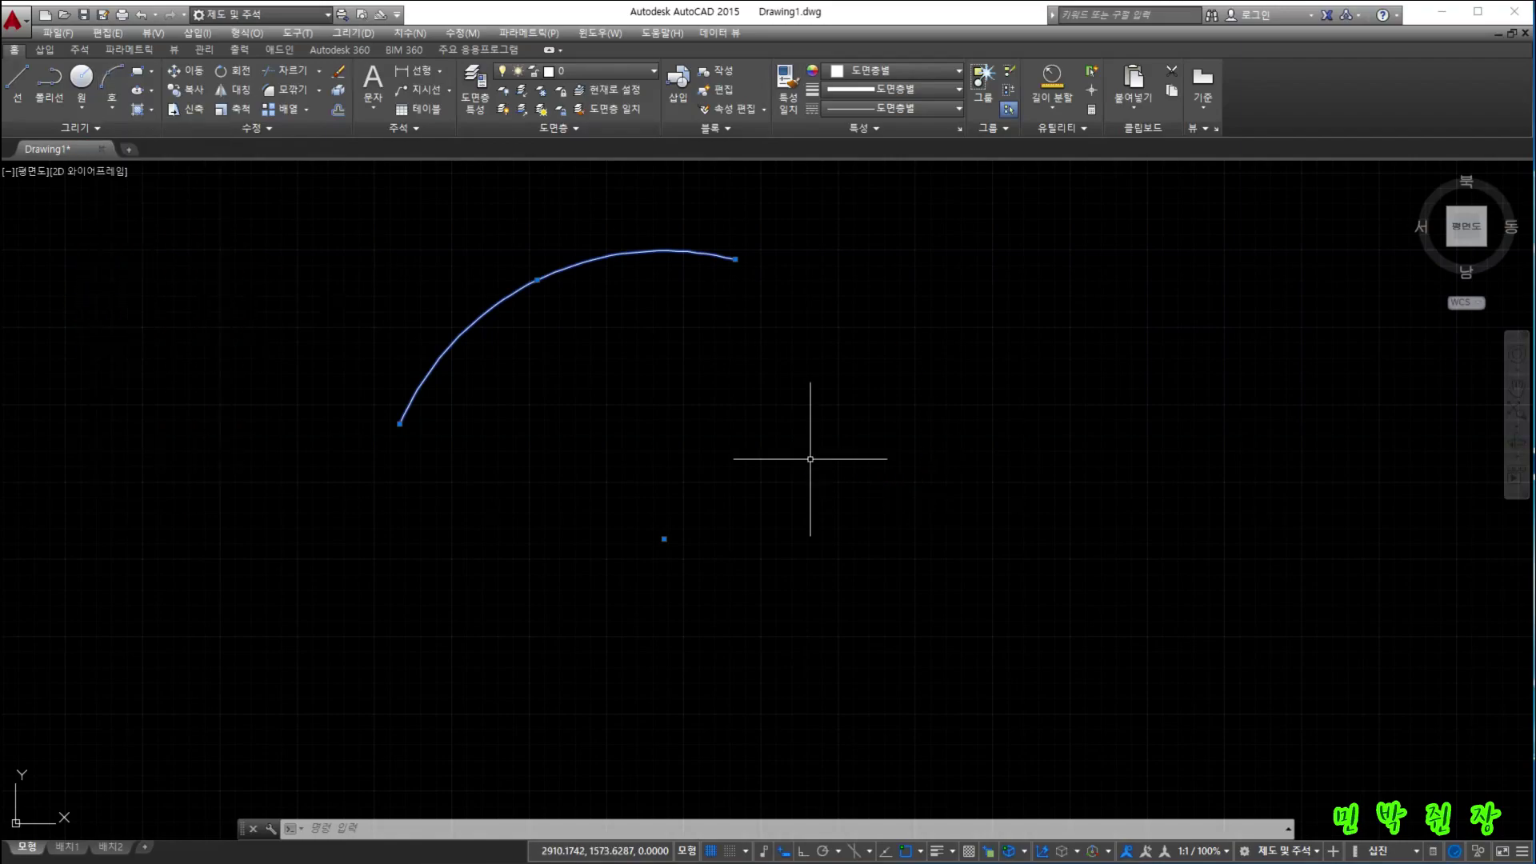
# - Delete the existing 3-point arc from the drawing
pyautogui.click(351, 208)
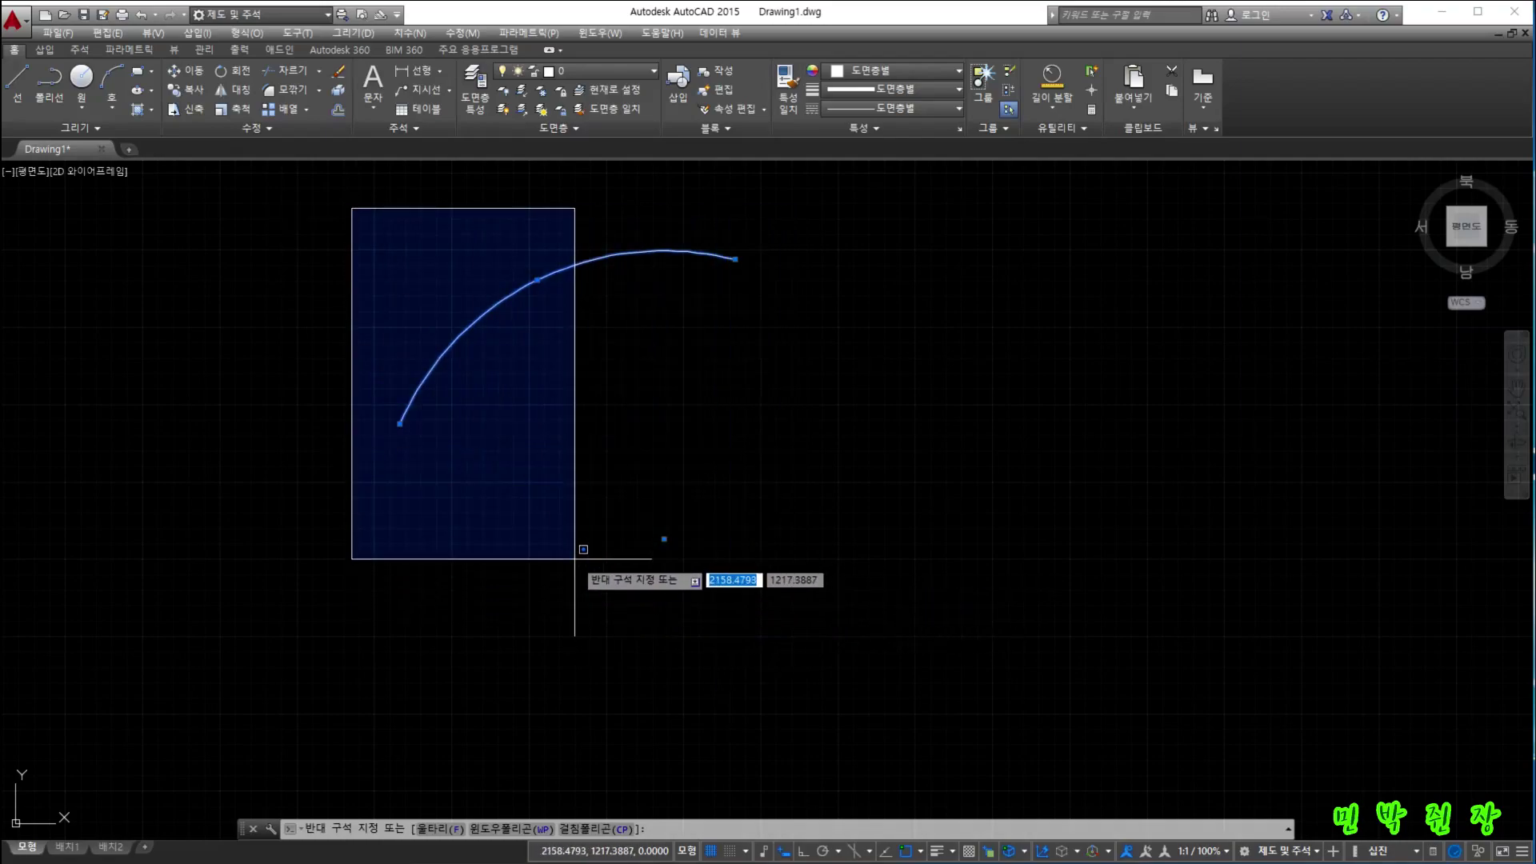
pyautogui.press('Escape')
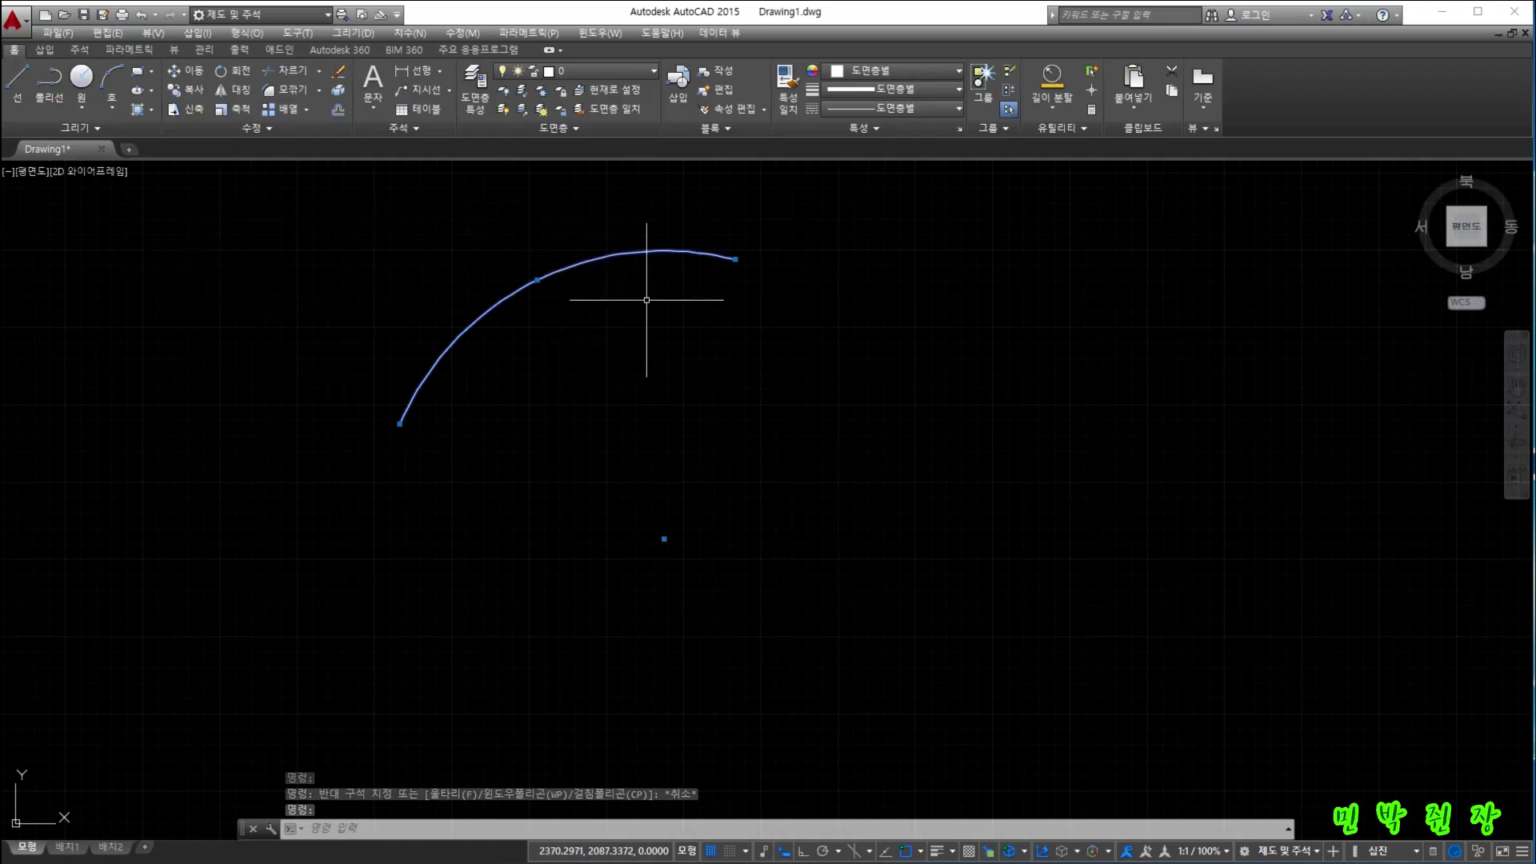
pyautogui.click(615, 255)
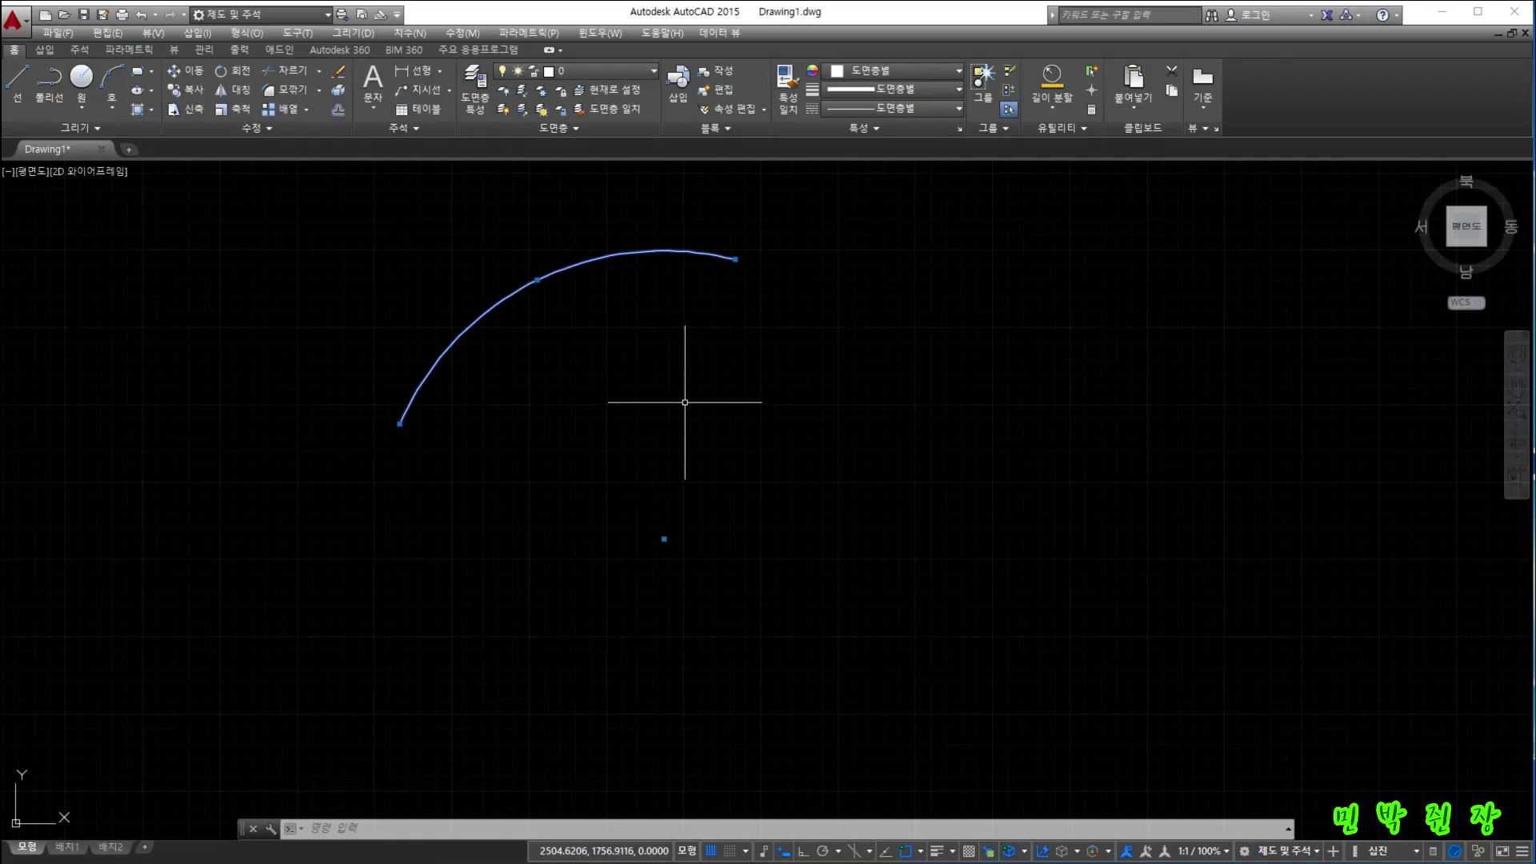
pyautogui.press('Escape')
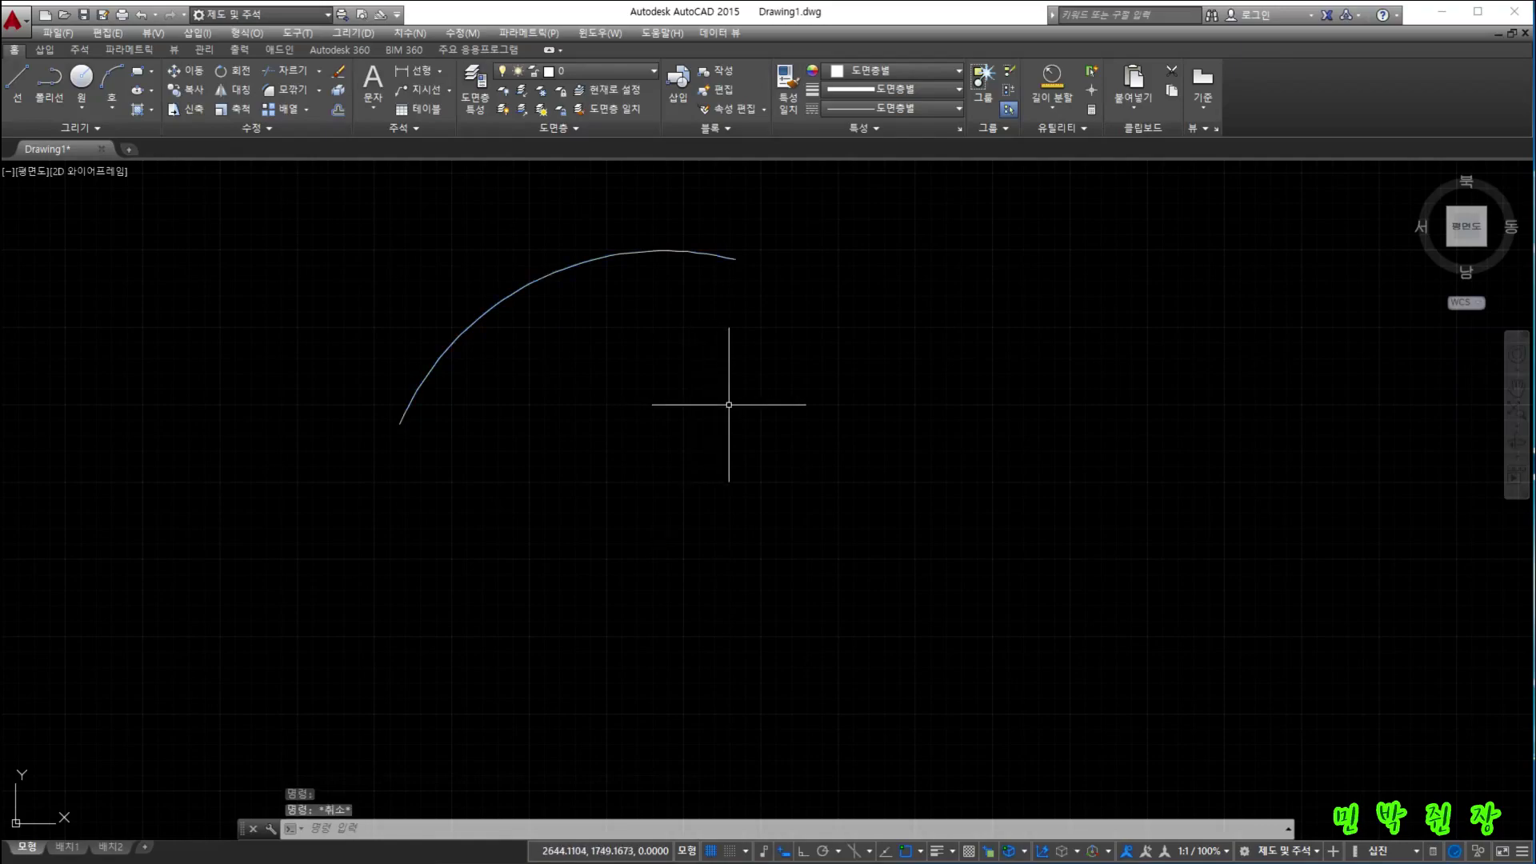
pyautogui.click(583, 260)
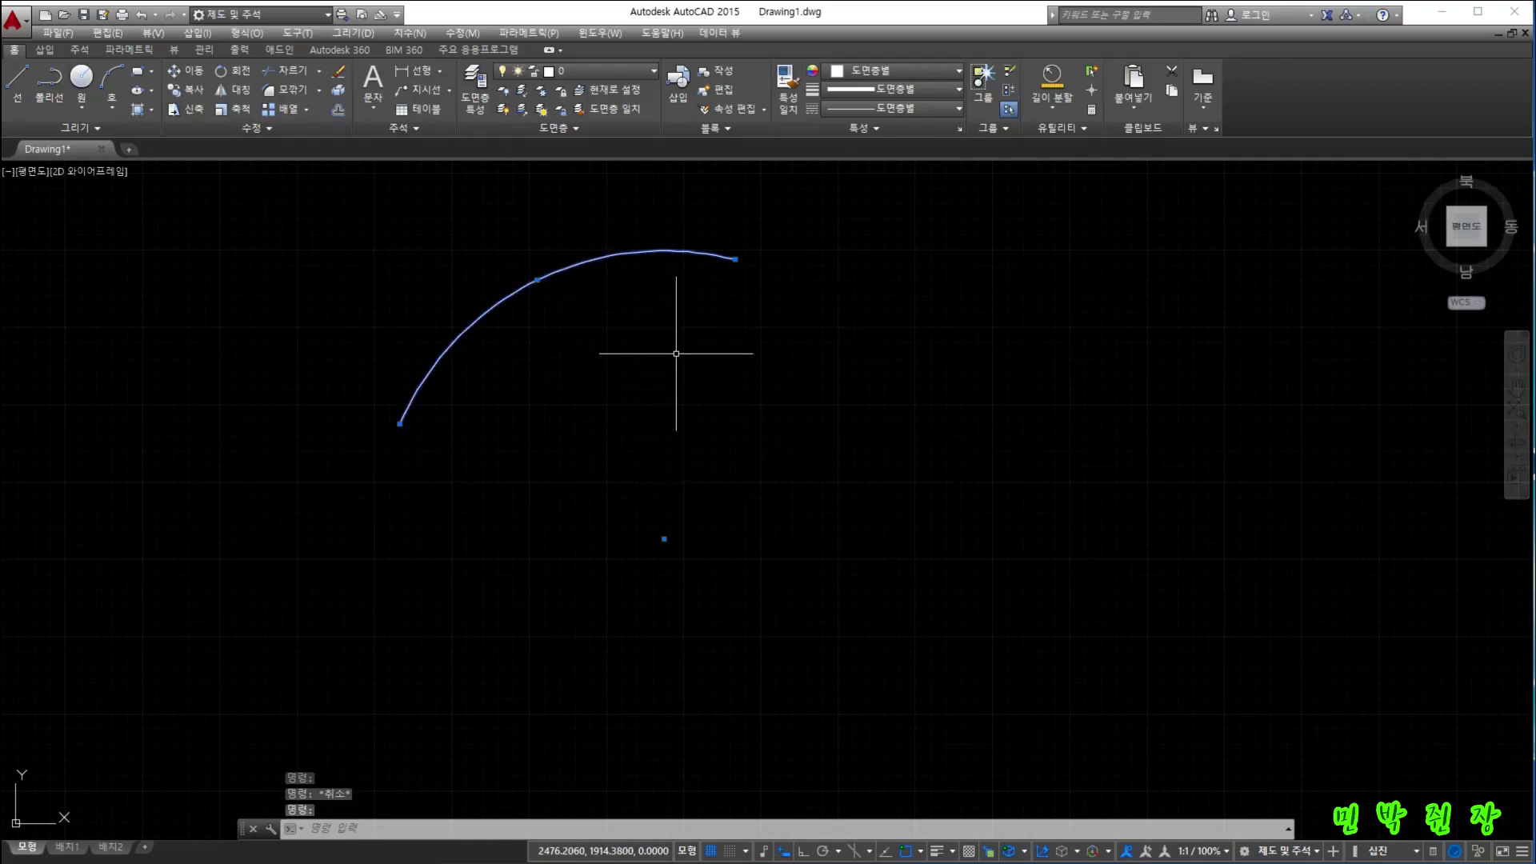
pyautogui.press('Delete')
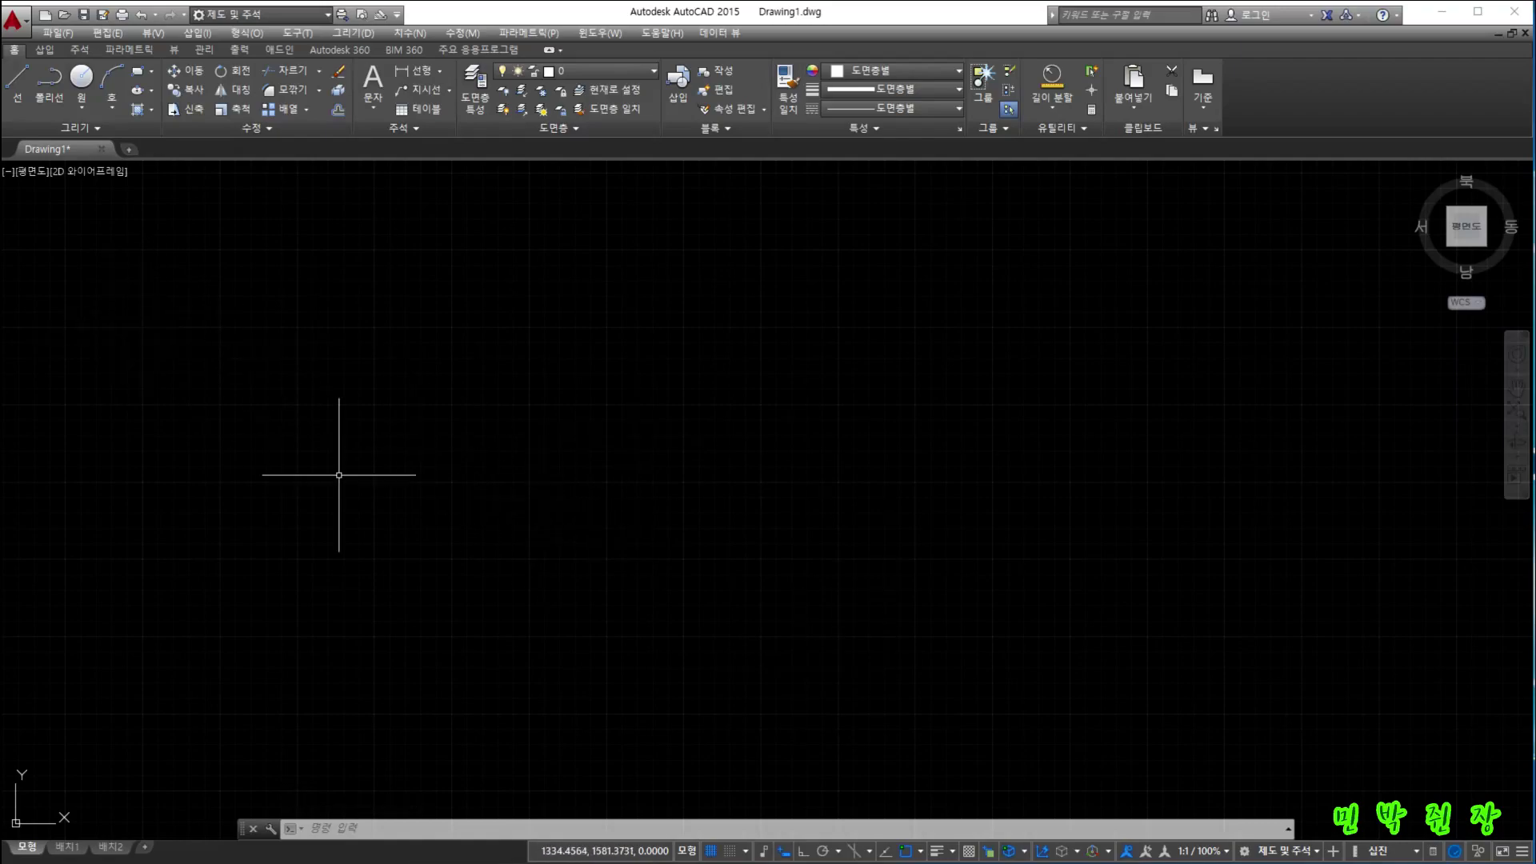
# - Draw a 3-point arc bulging toward the upper left in the empty drawing and erase it
pyautogui.press('Return')
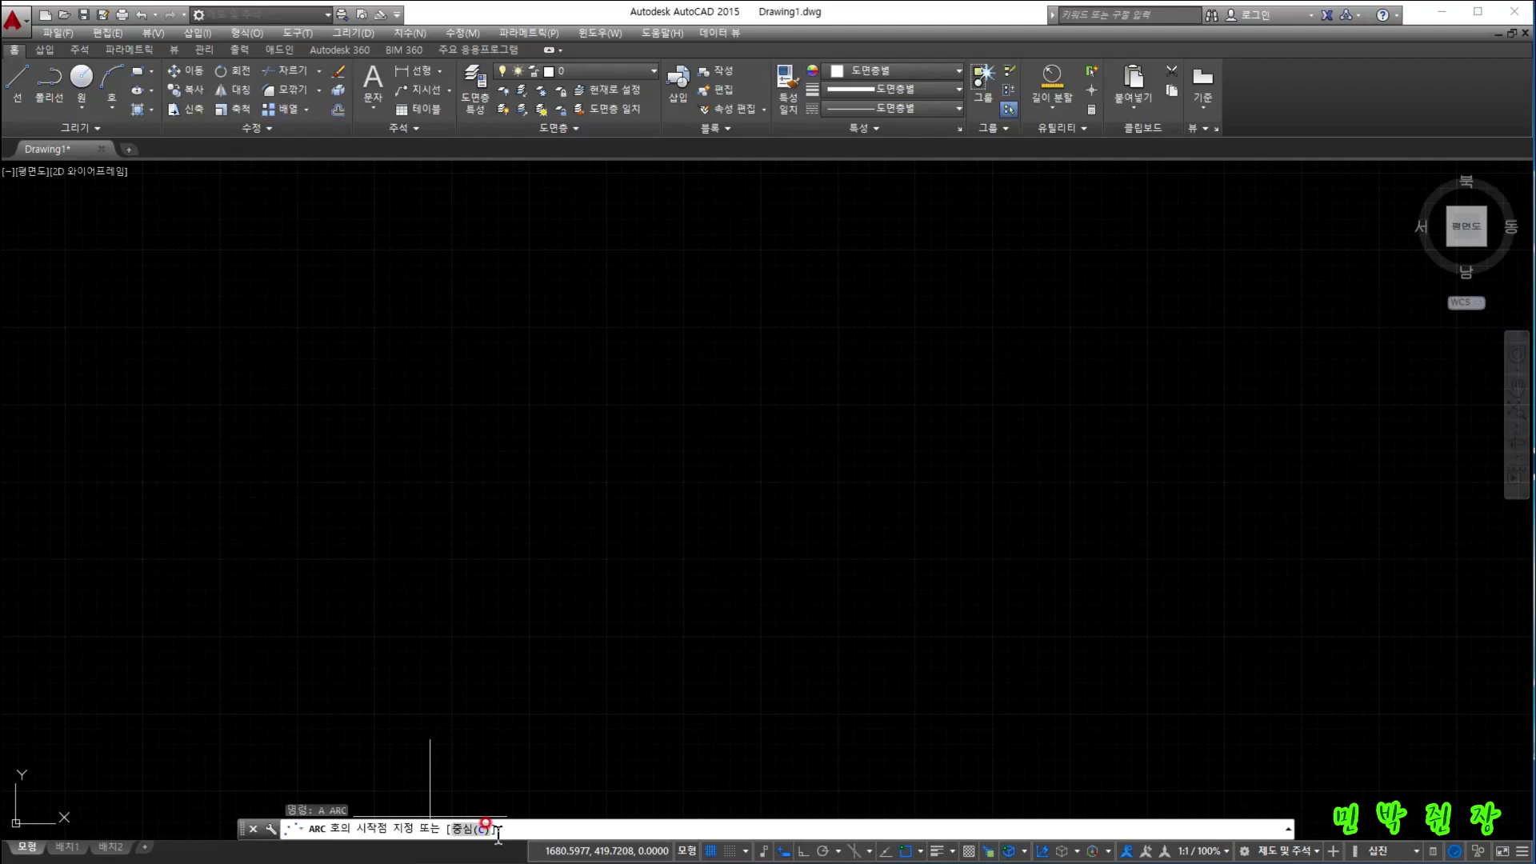
pyautogui.click(110, 105)
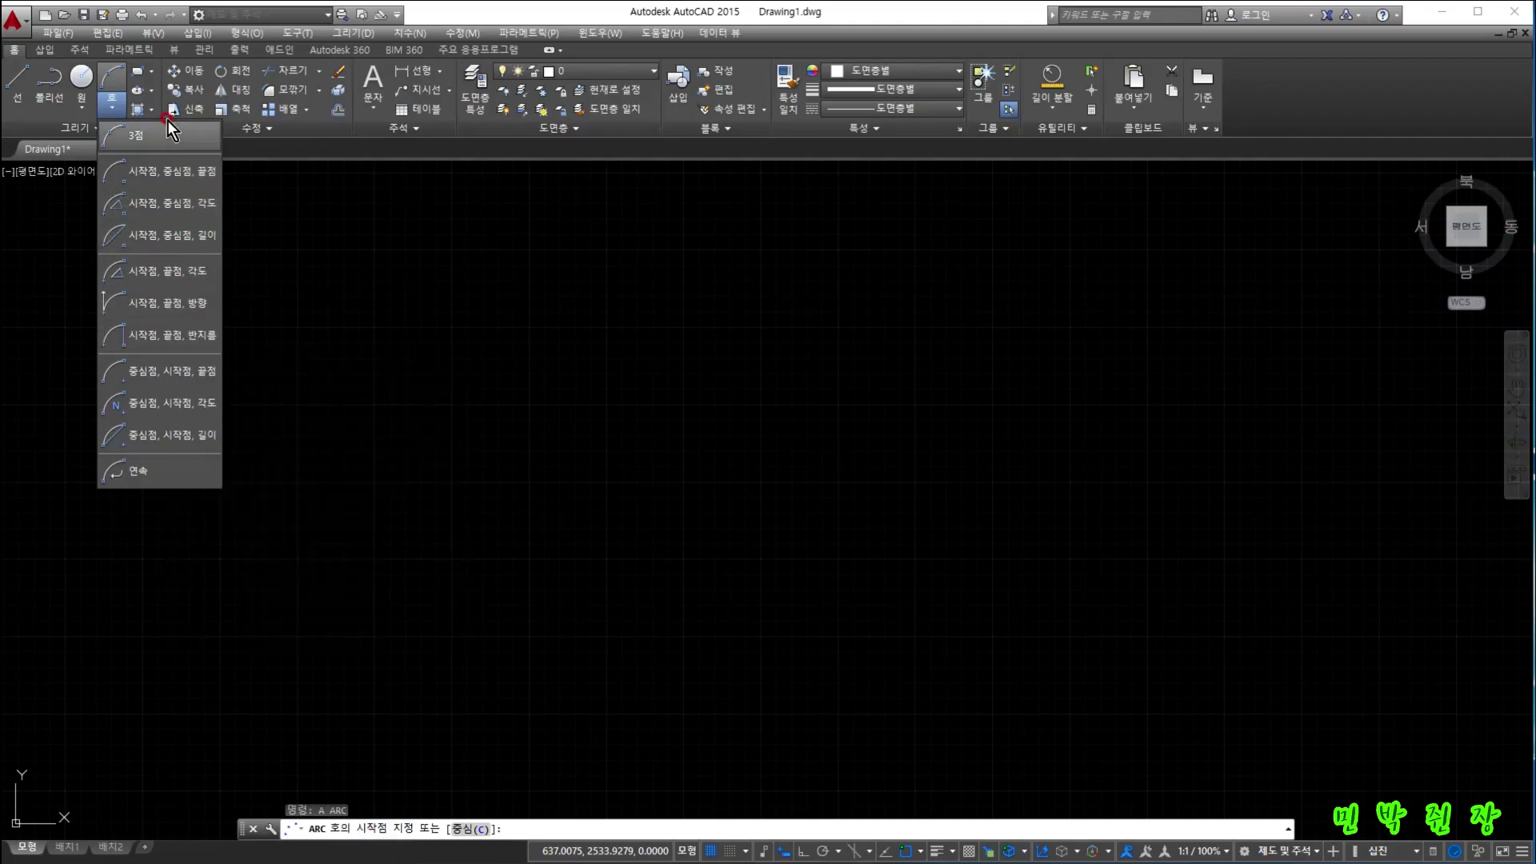
pyautogui.click(484, 829)
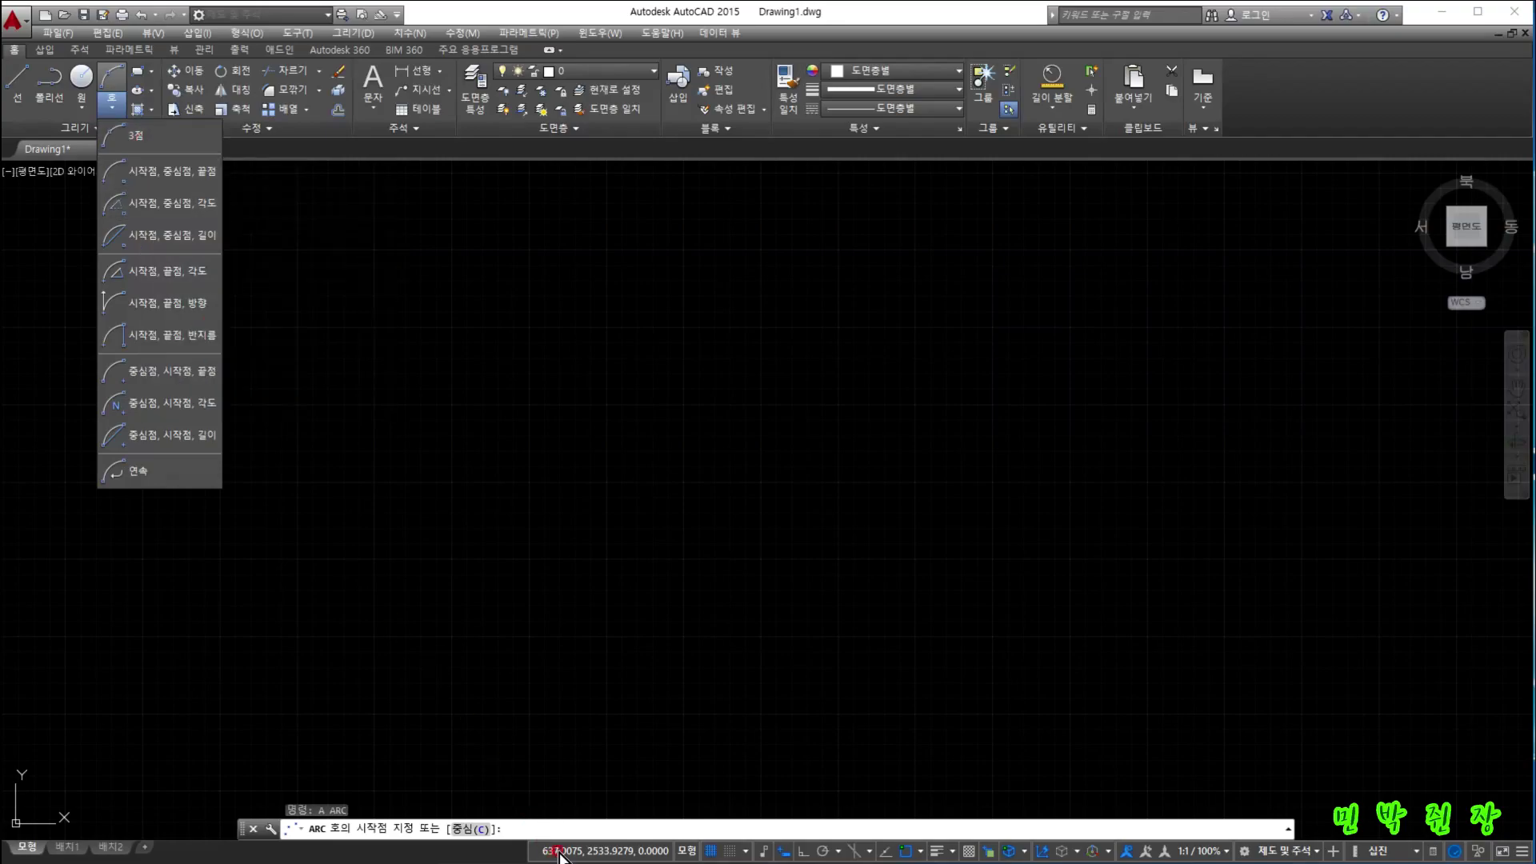
pyautogui.click(525, 828)
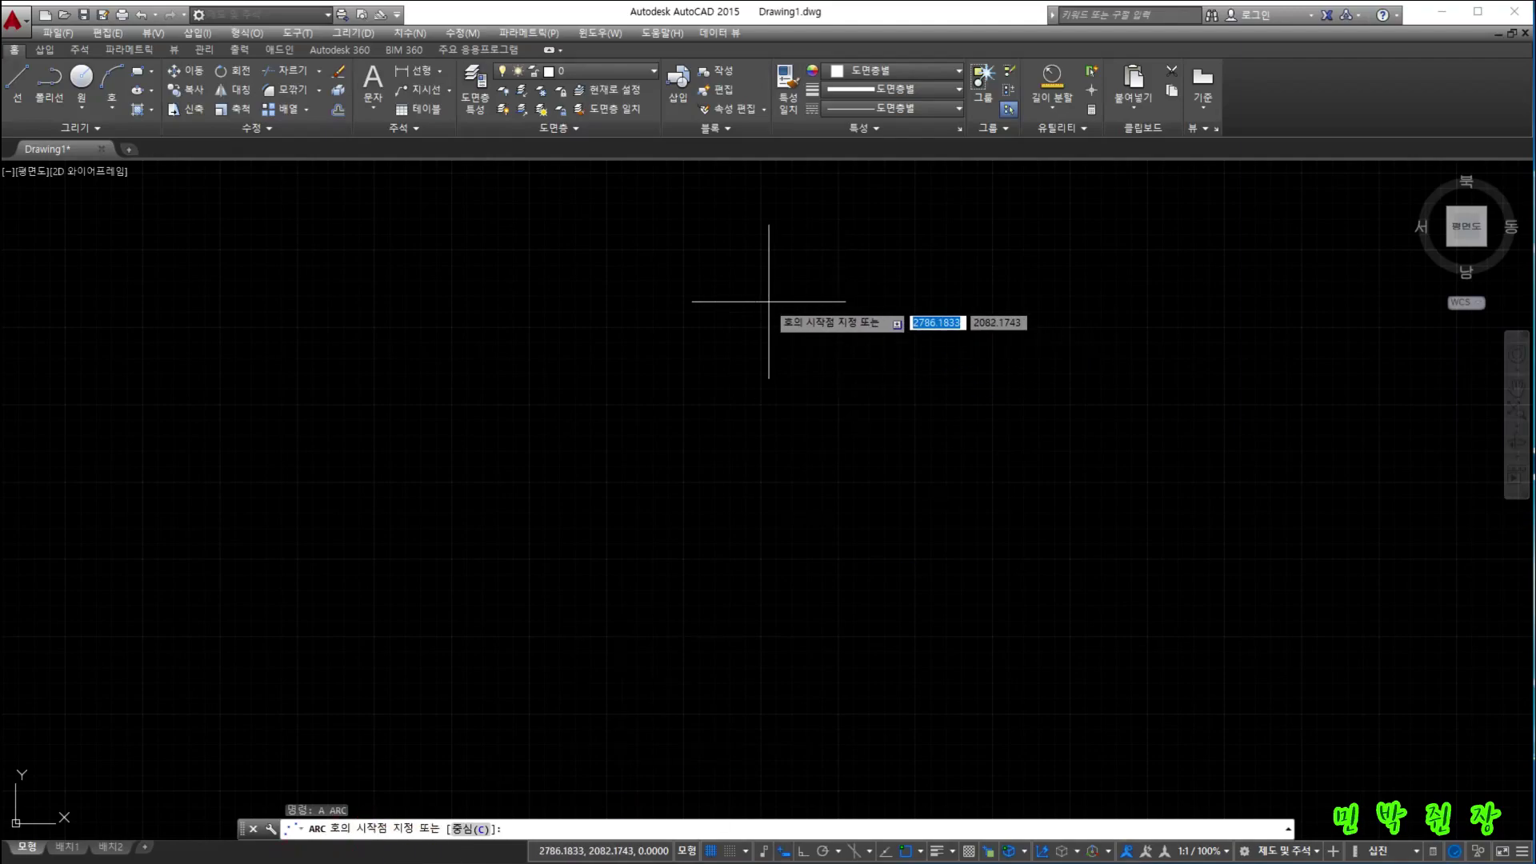
pyautogui.click(716, 326)
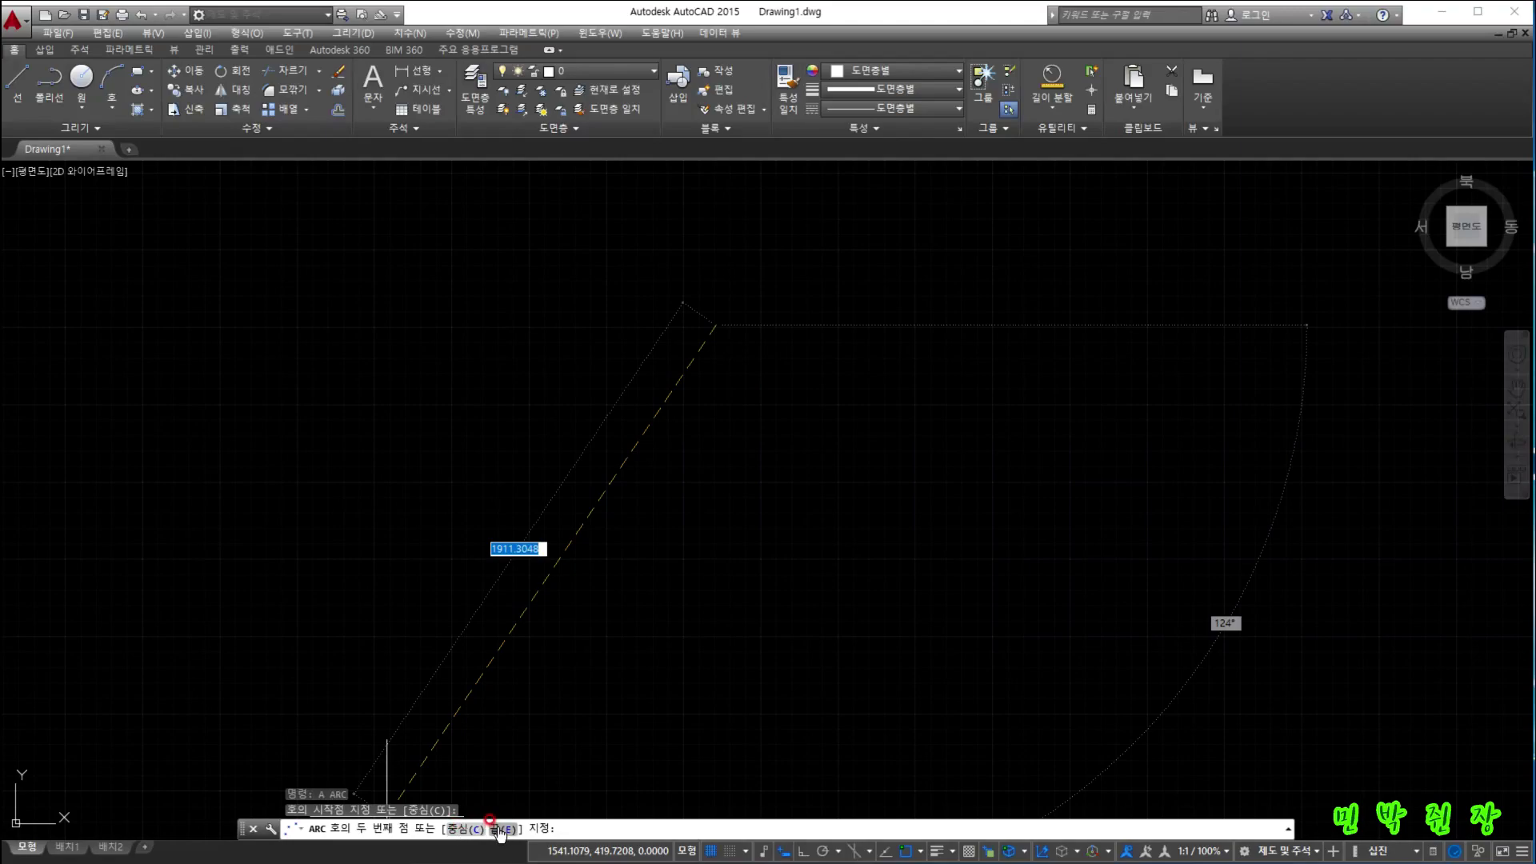
pyautogui.click(112, 99)
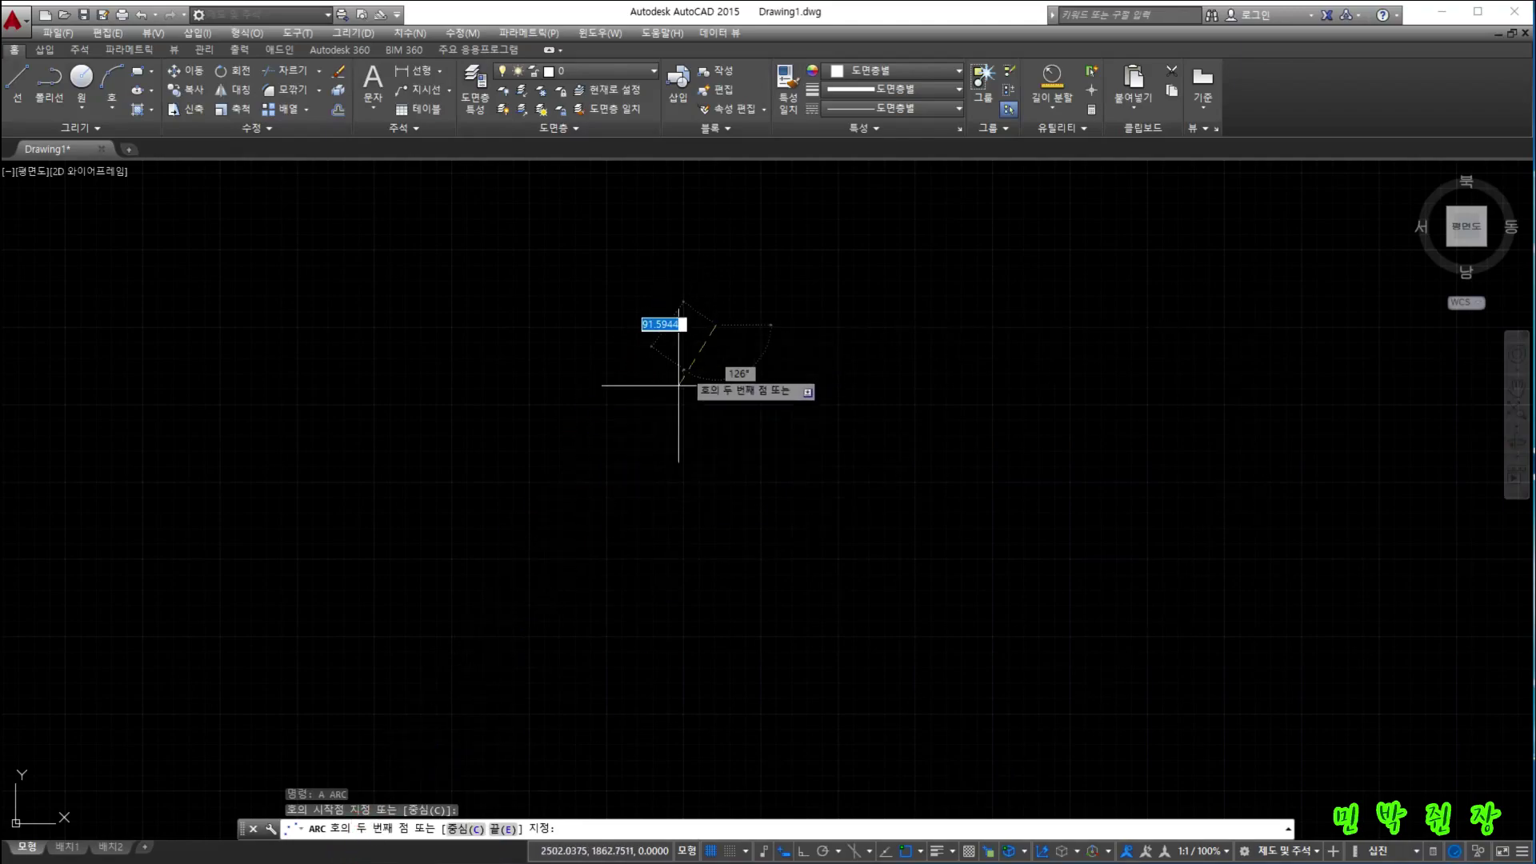
pyautogui.scroll(-4, 531, 343)
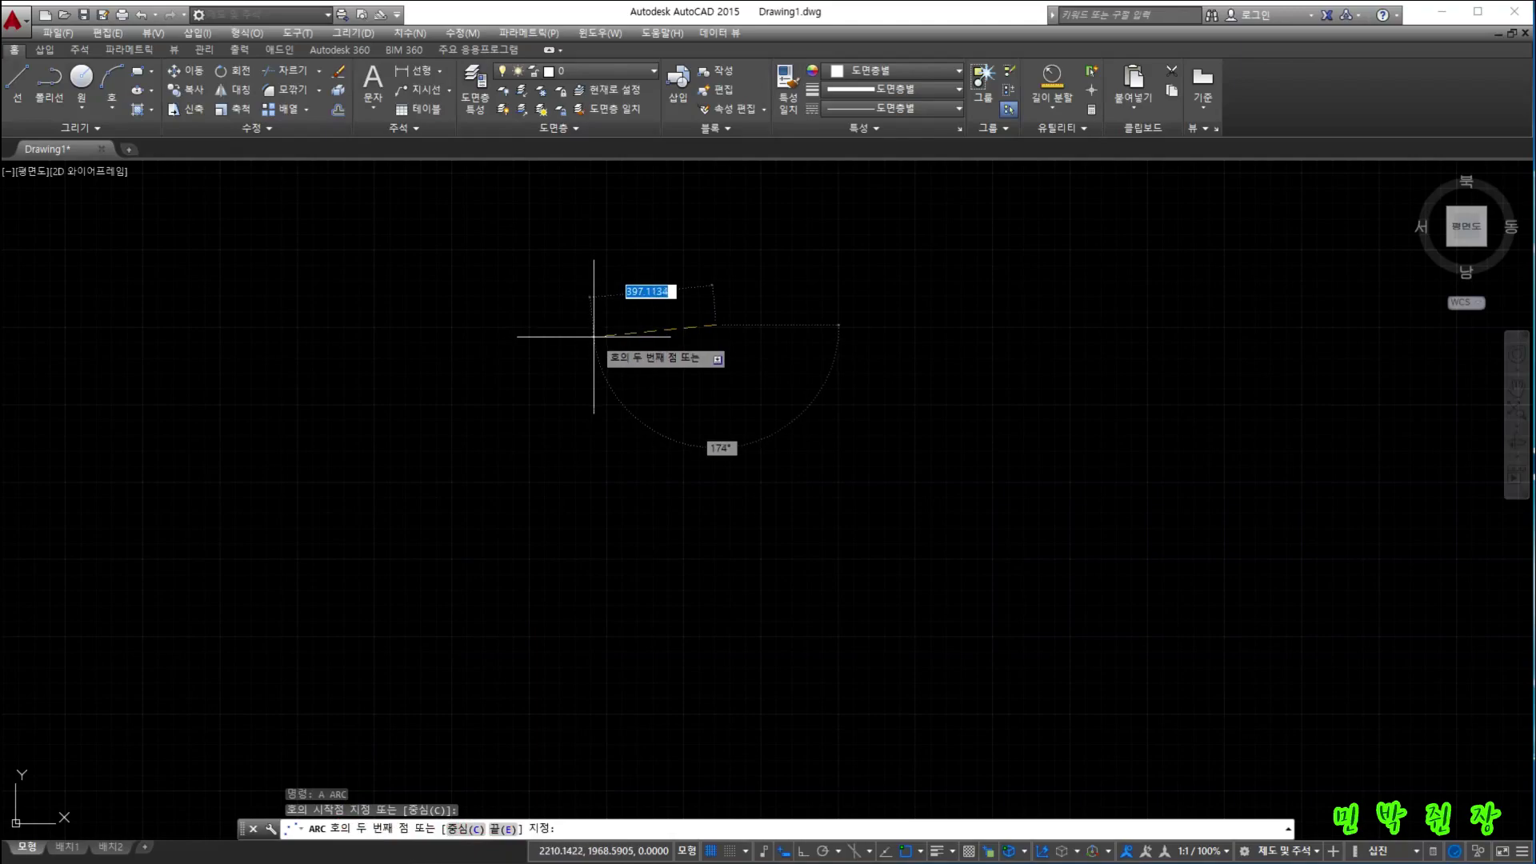
pyautogui.click(714, 324)
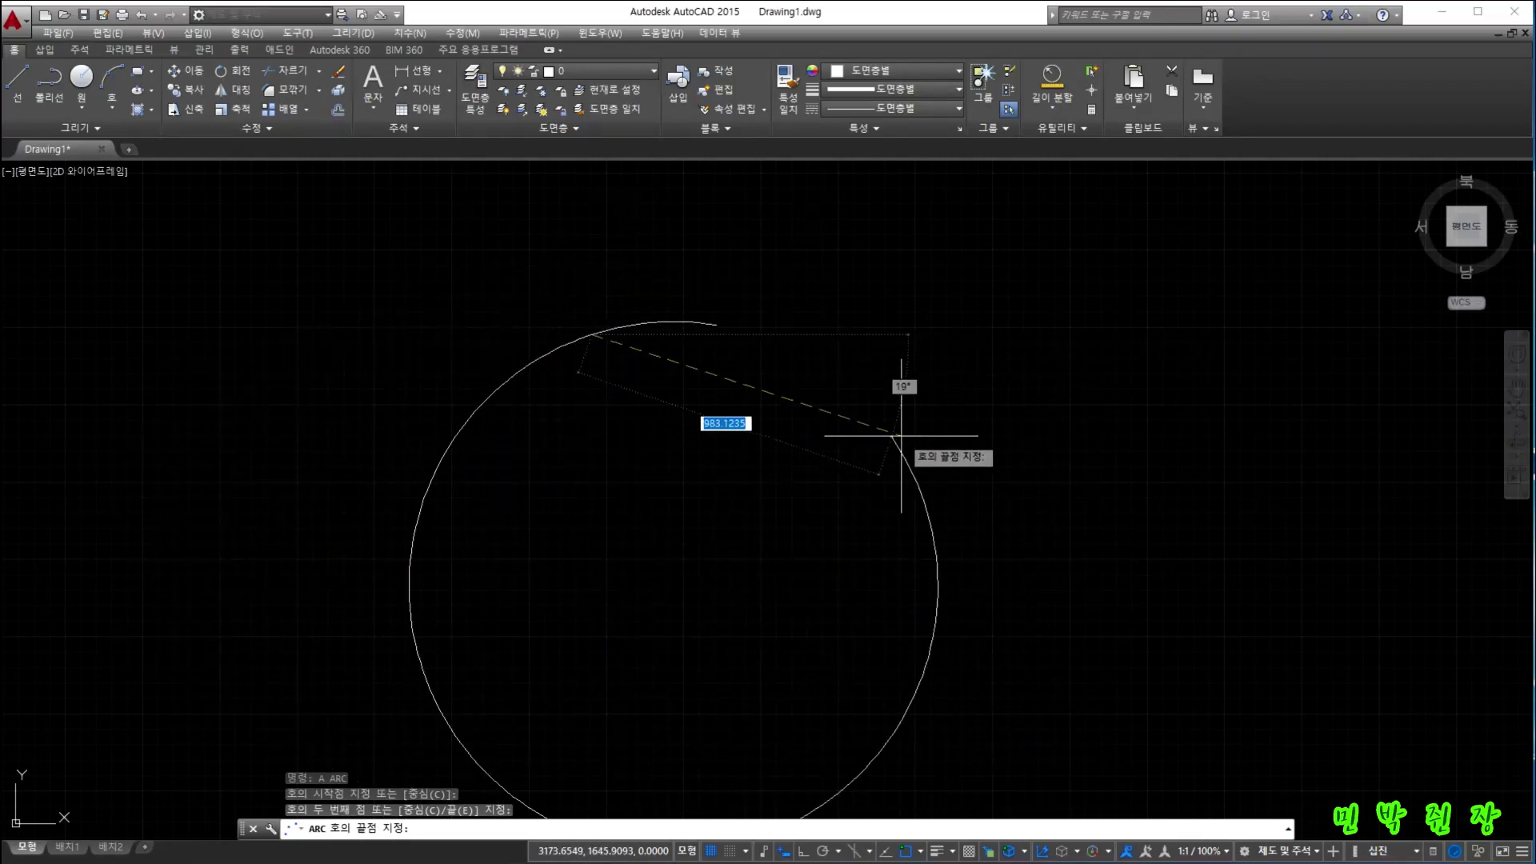
pyautogui.click(421, 583)
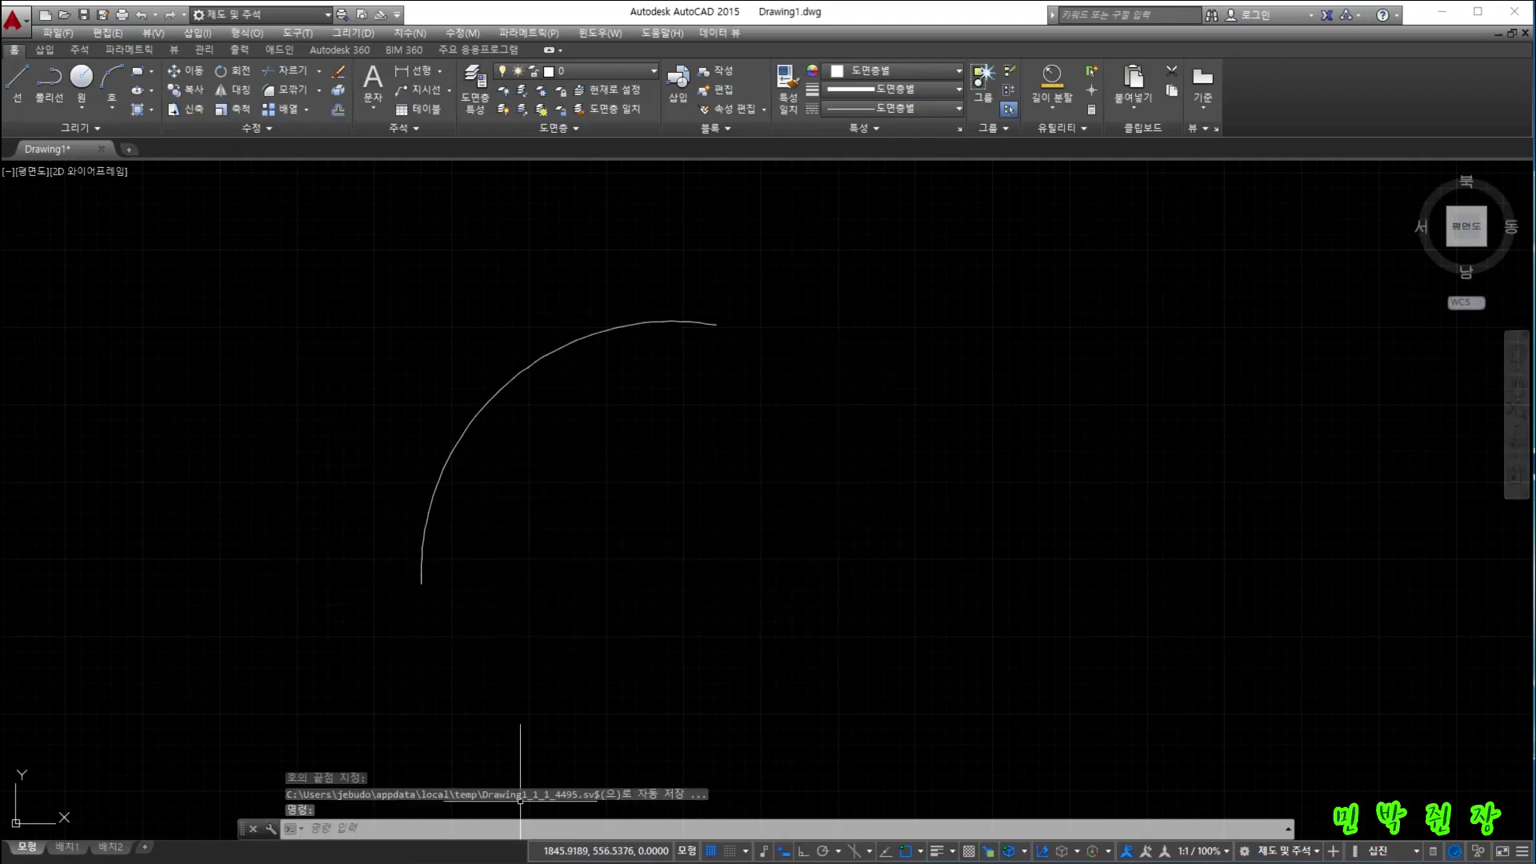
pyautogui.click(522, 369)
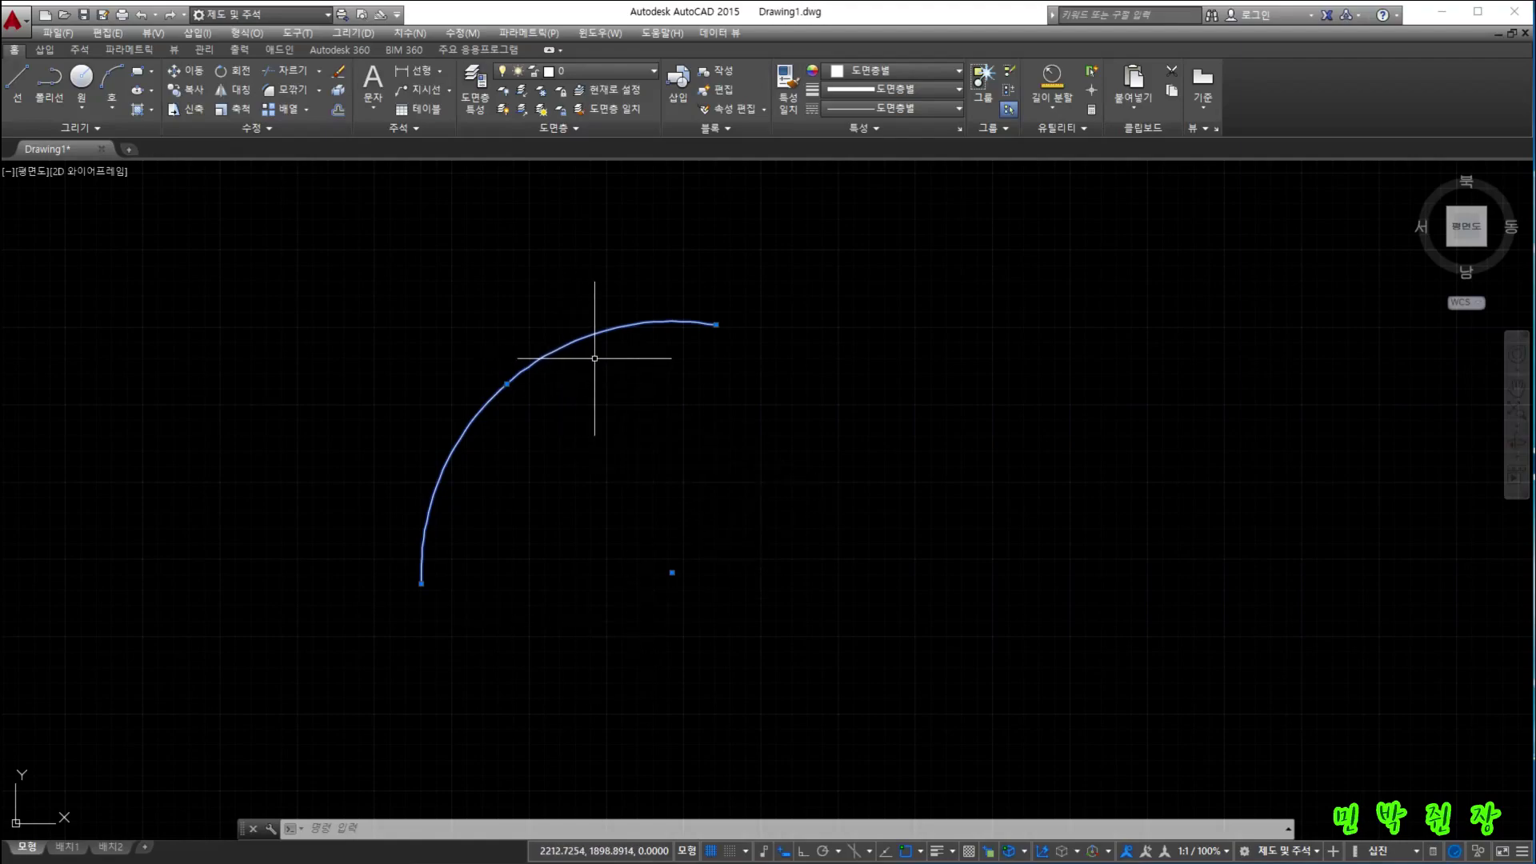
pyautogui.press('Delete')
# - Draw two connected lines: a nearly horizontal one about 840 units long and one sloping down and left from its left end
pyautogui.click(55, 96)
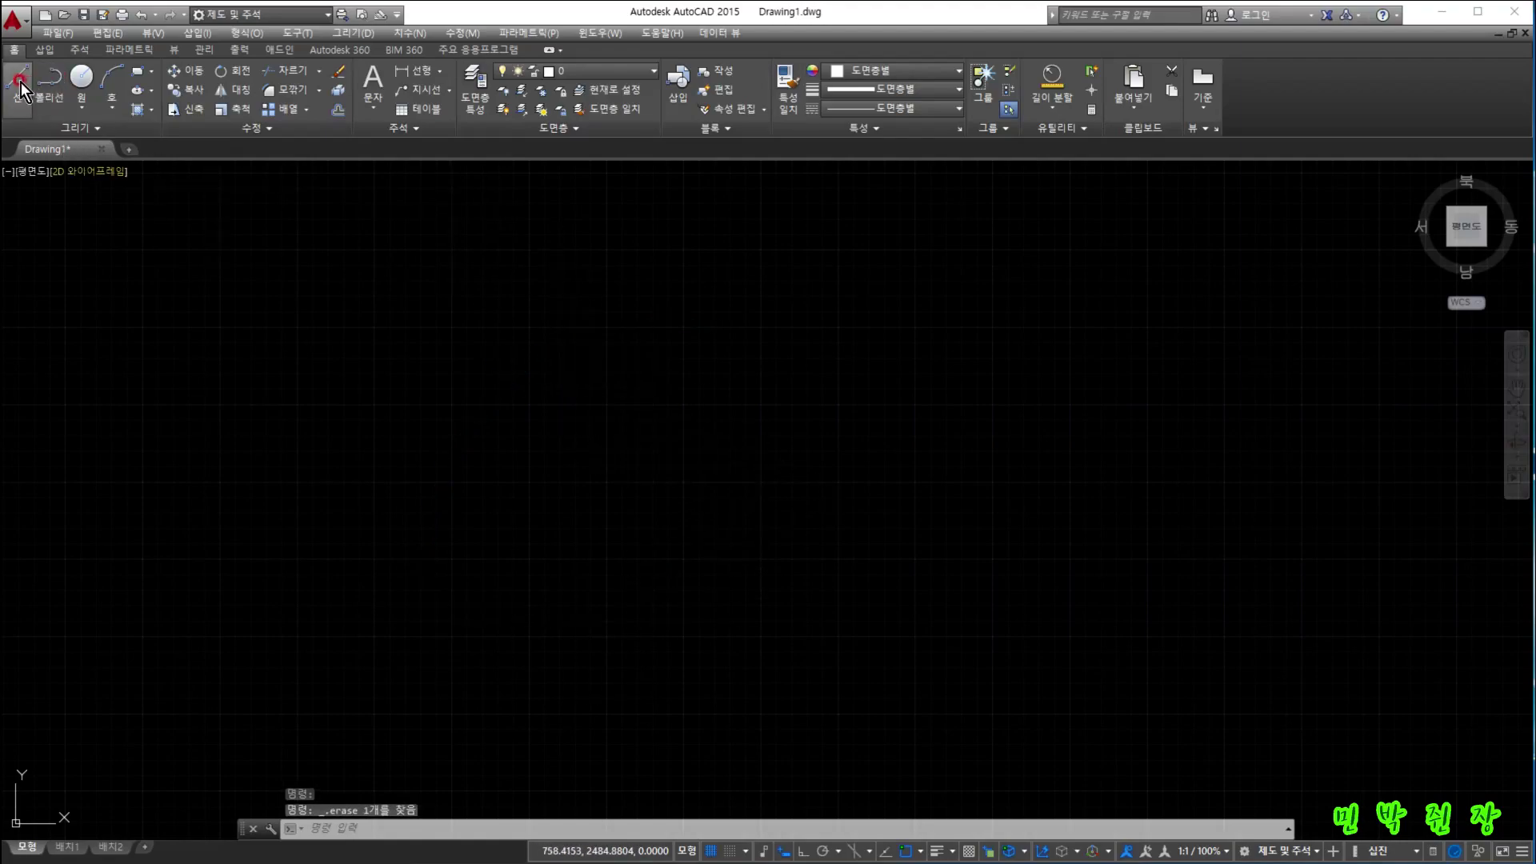
pyautogui.click(19, 80)
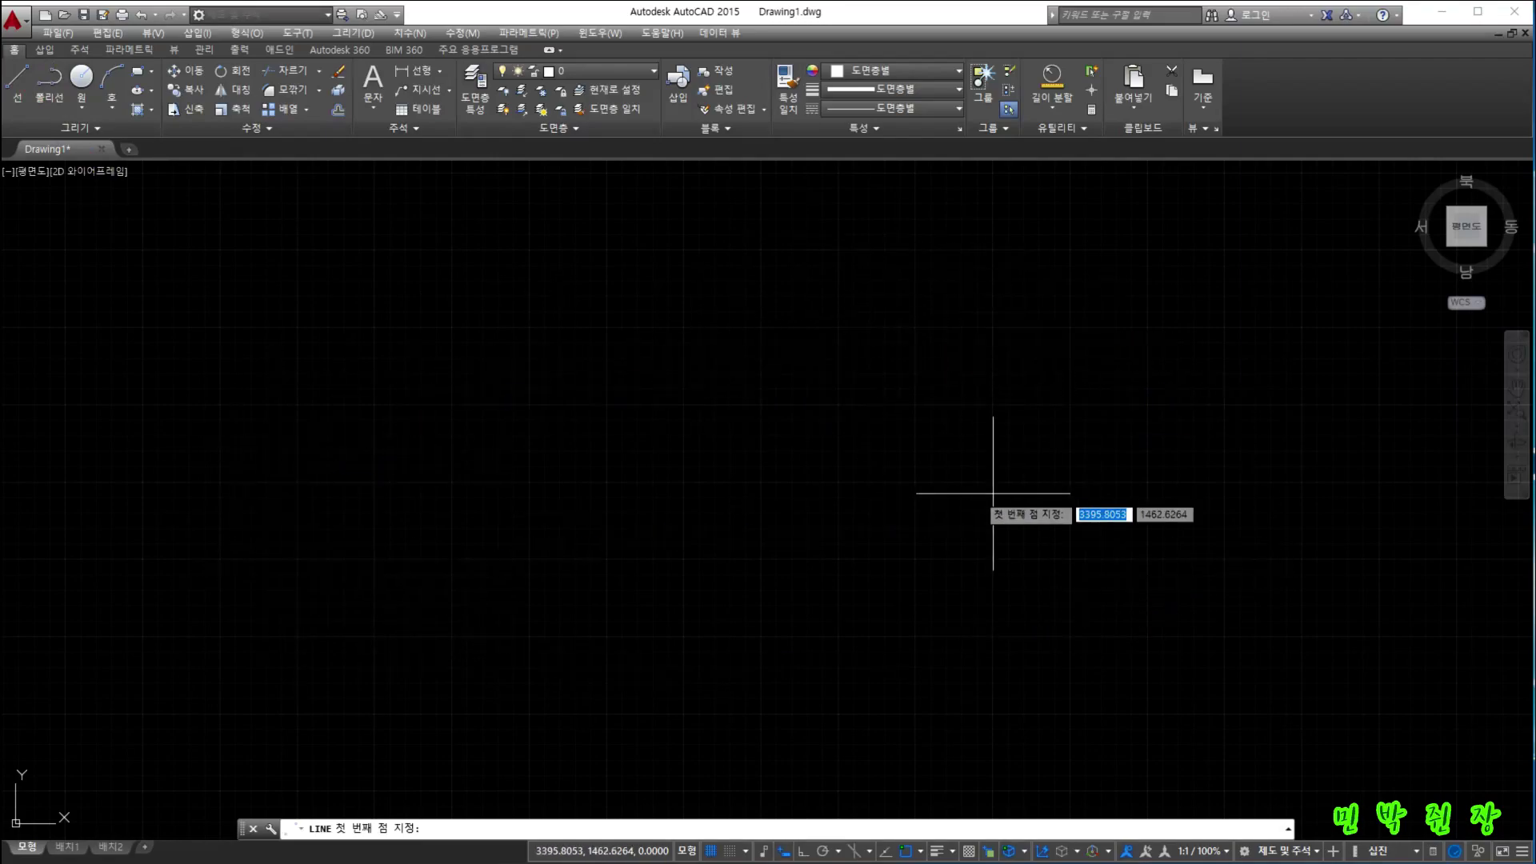
pyautogui.click(15, 90)
pyautogui.click(880, 331)
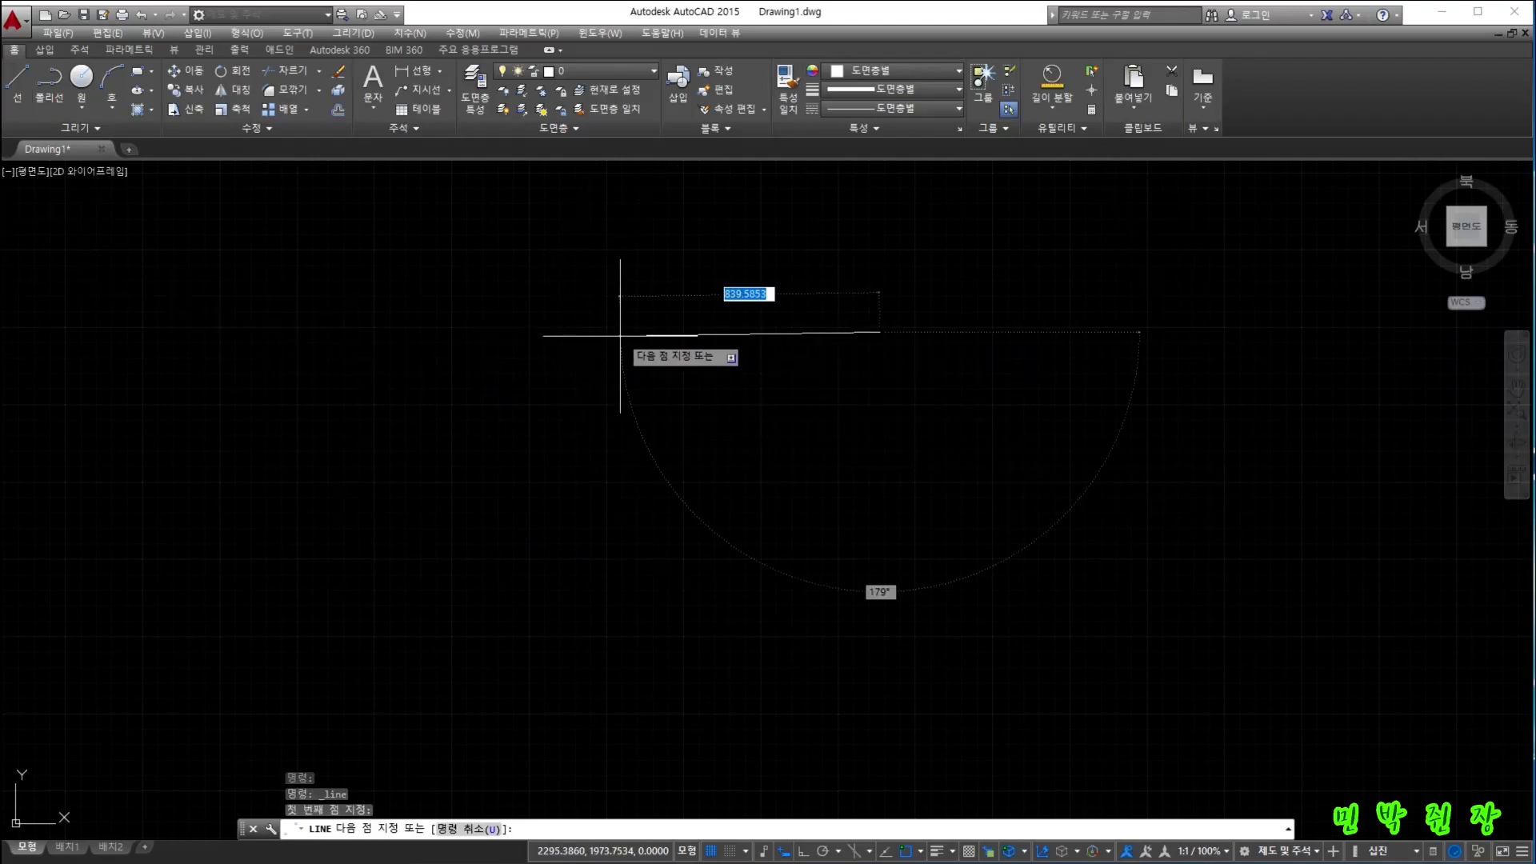
pyautogui.click(622, 330)
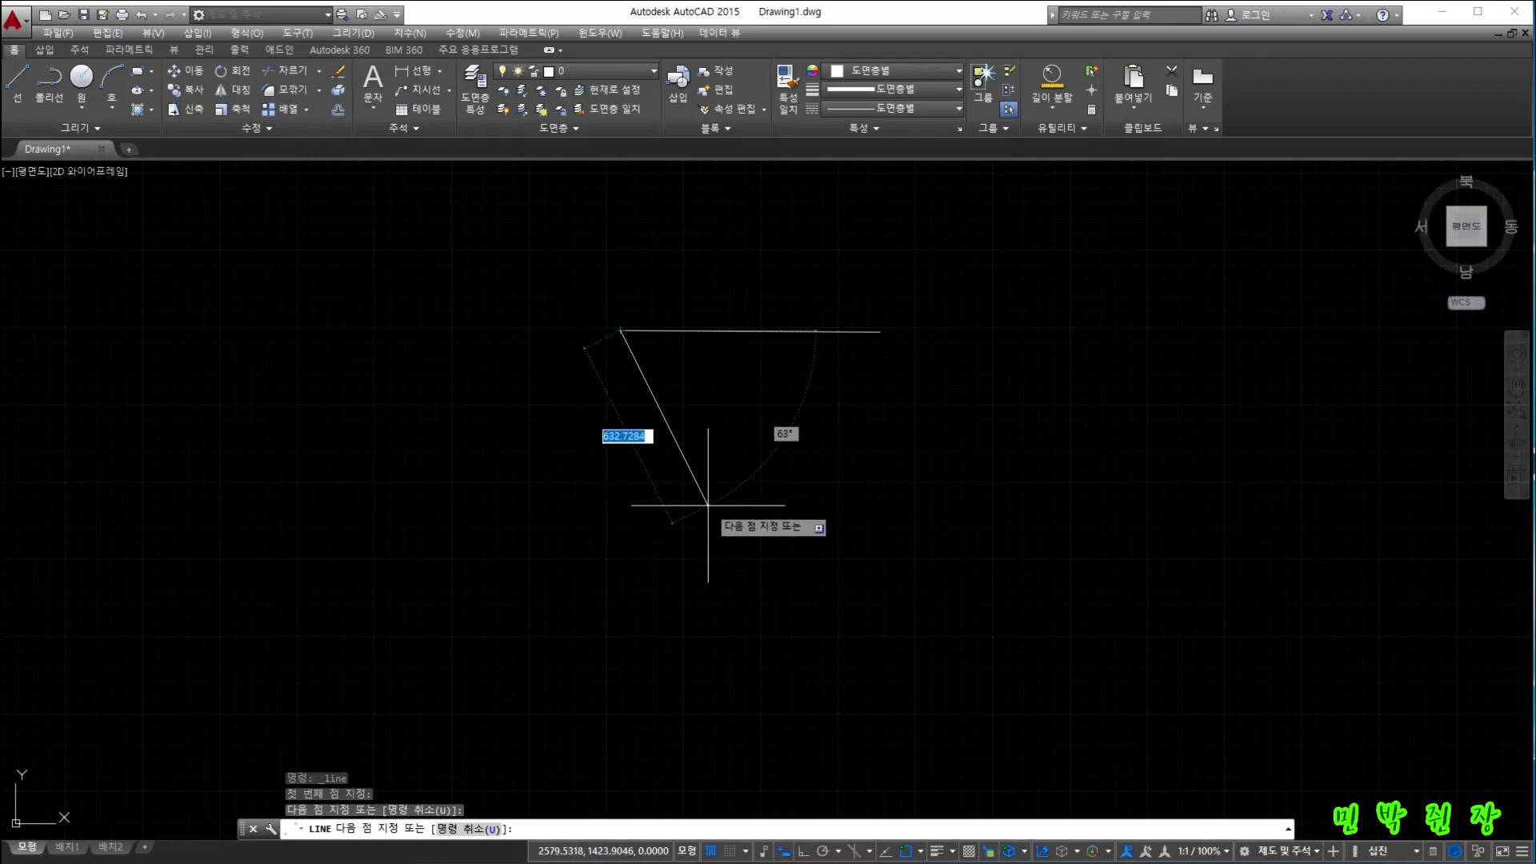
pyautogui.click(531, 546)
pyautogui.press('Escape')
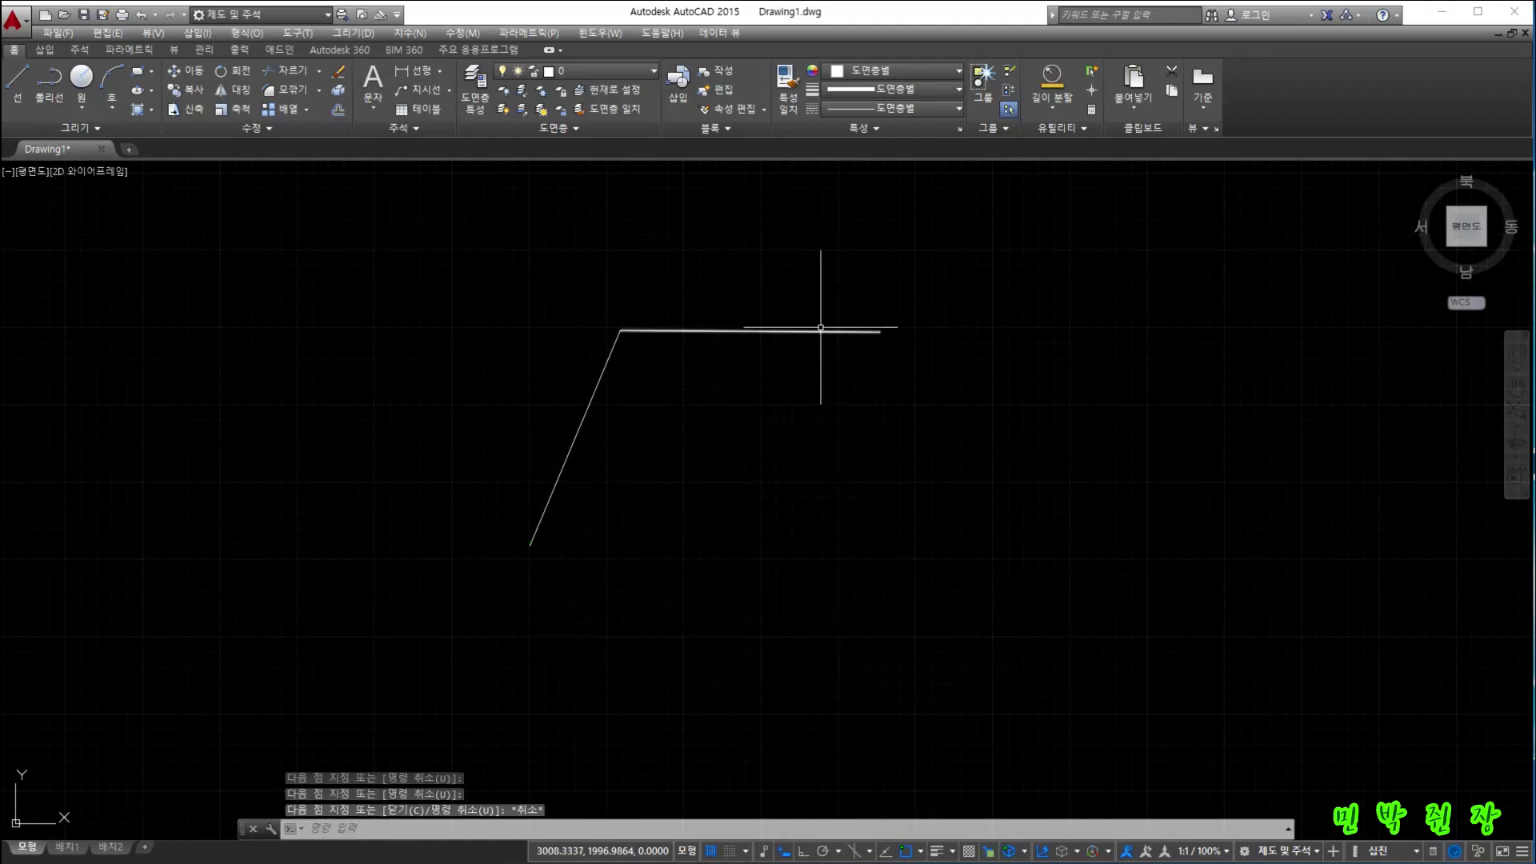
# - Draw a 3-point arc from the horizontal line's right end through the shared corner to the sloping line's lower end
pyautogui.click(453, 829)
pyautogui.write('A')
pyautogui.press('Return')
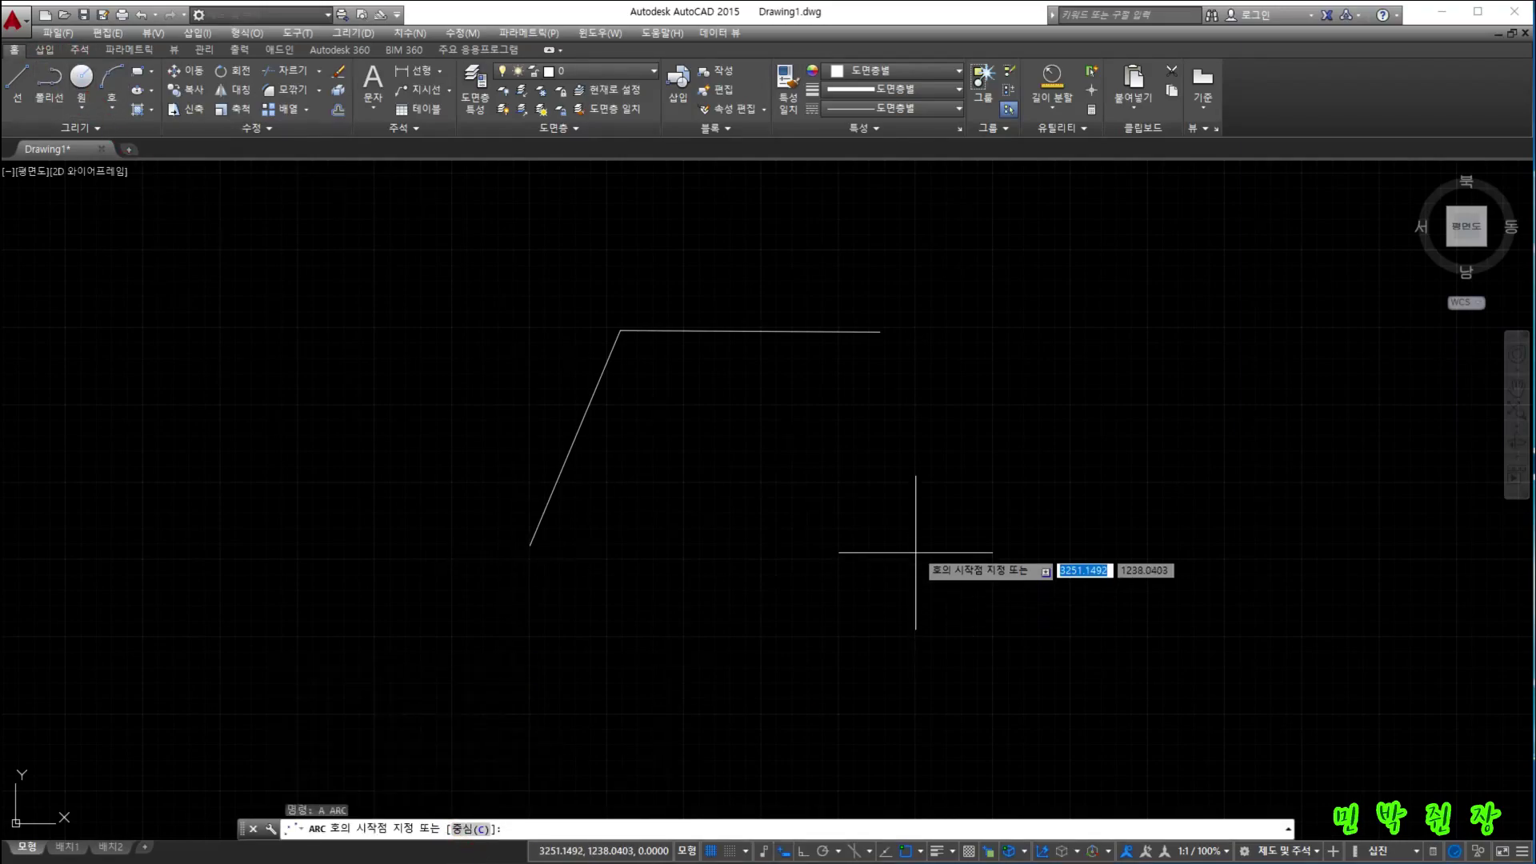
pyautogui.click(881, 331)
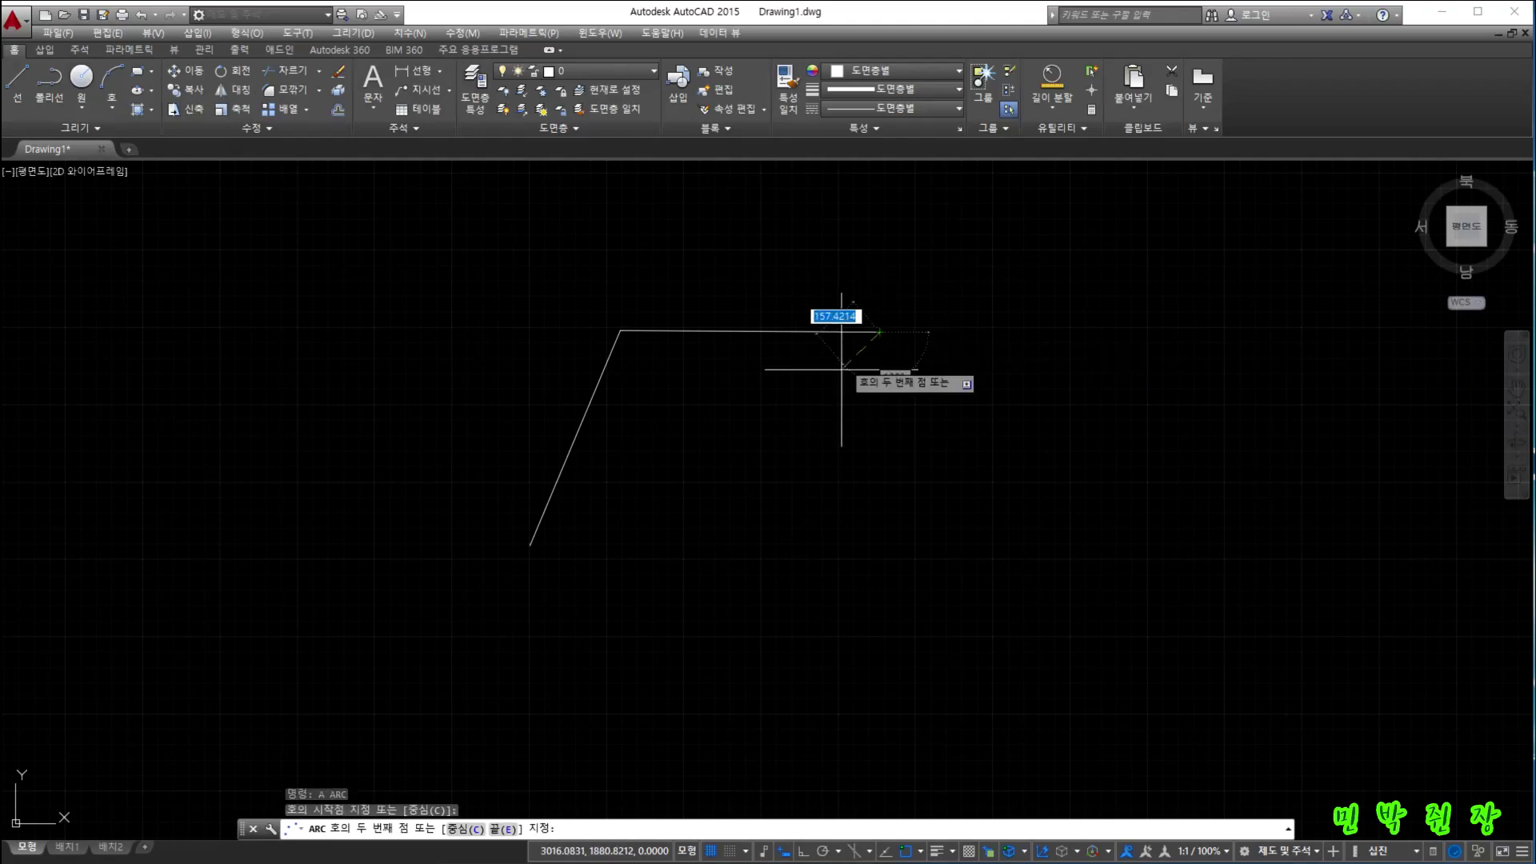
pyautogui.click(621, 330)
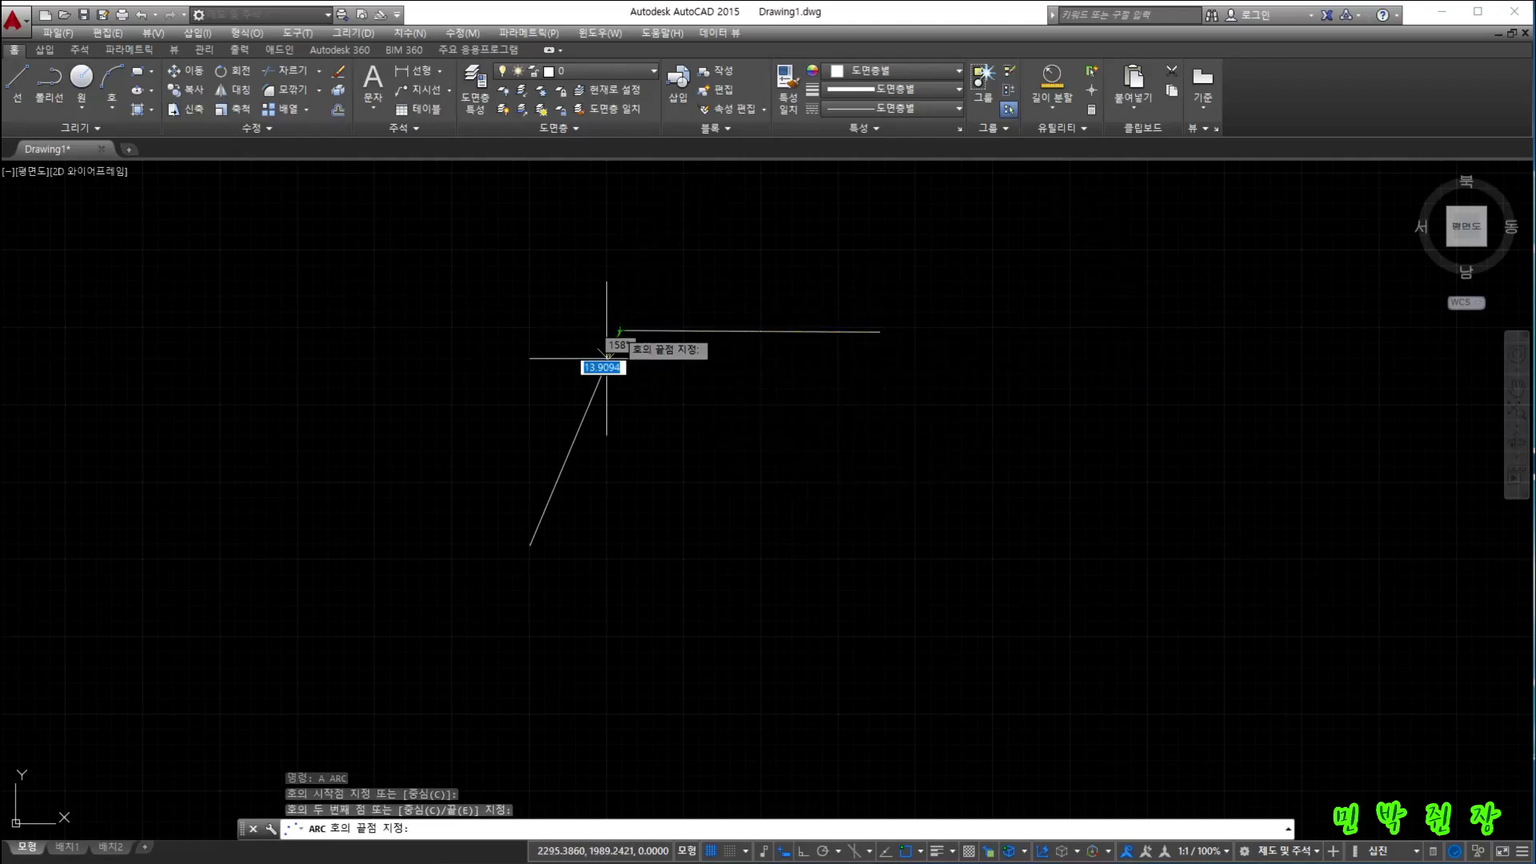
pyautogui.click(531, 547)
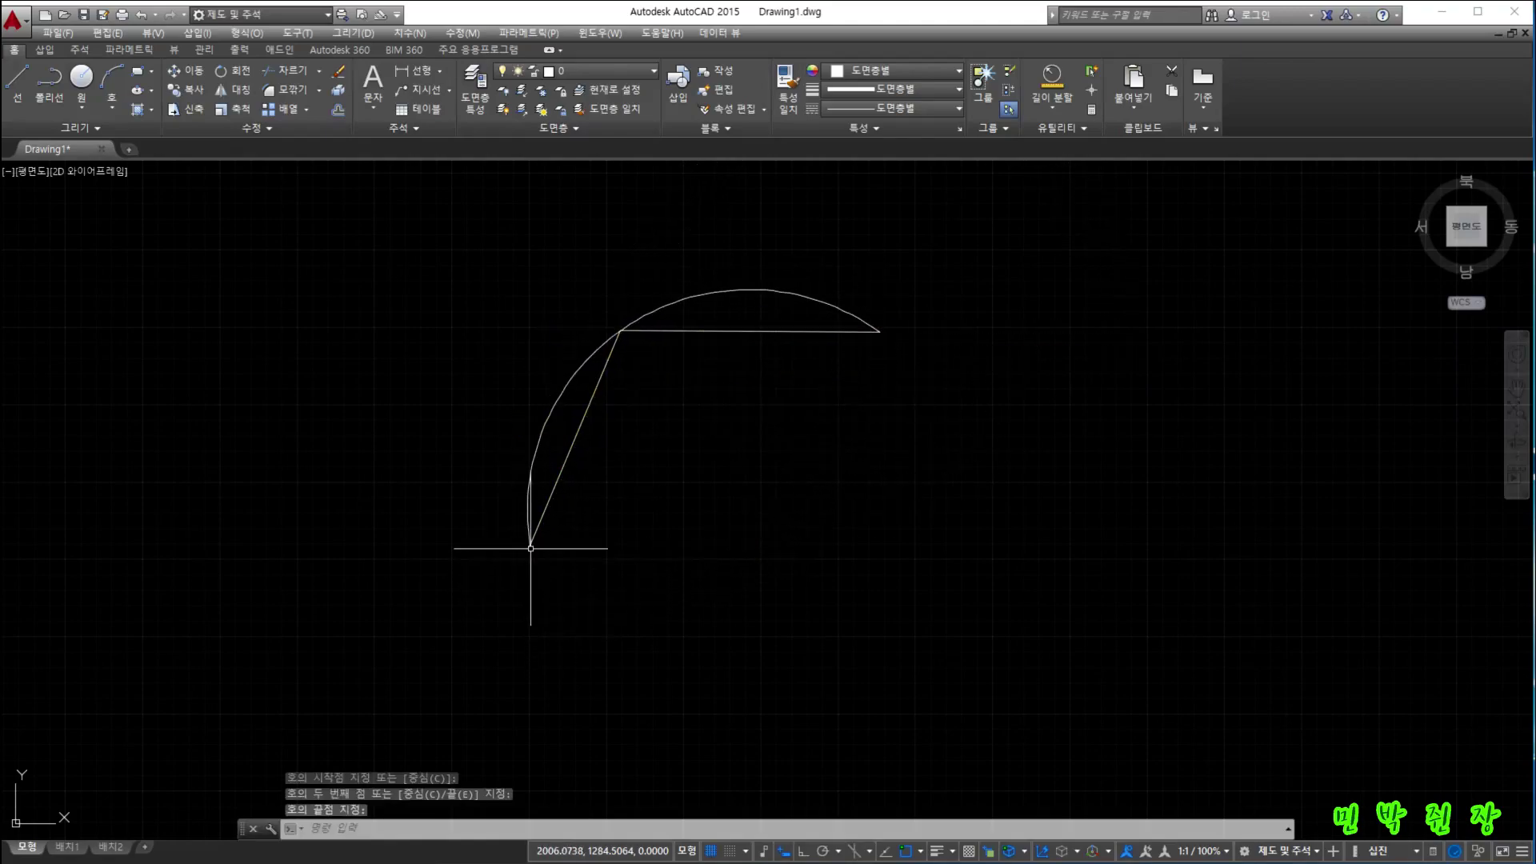
# - Select the arc to check its grips, and delete it together with both guide lines
pyautogui.click(709, 292)
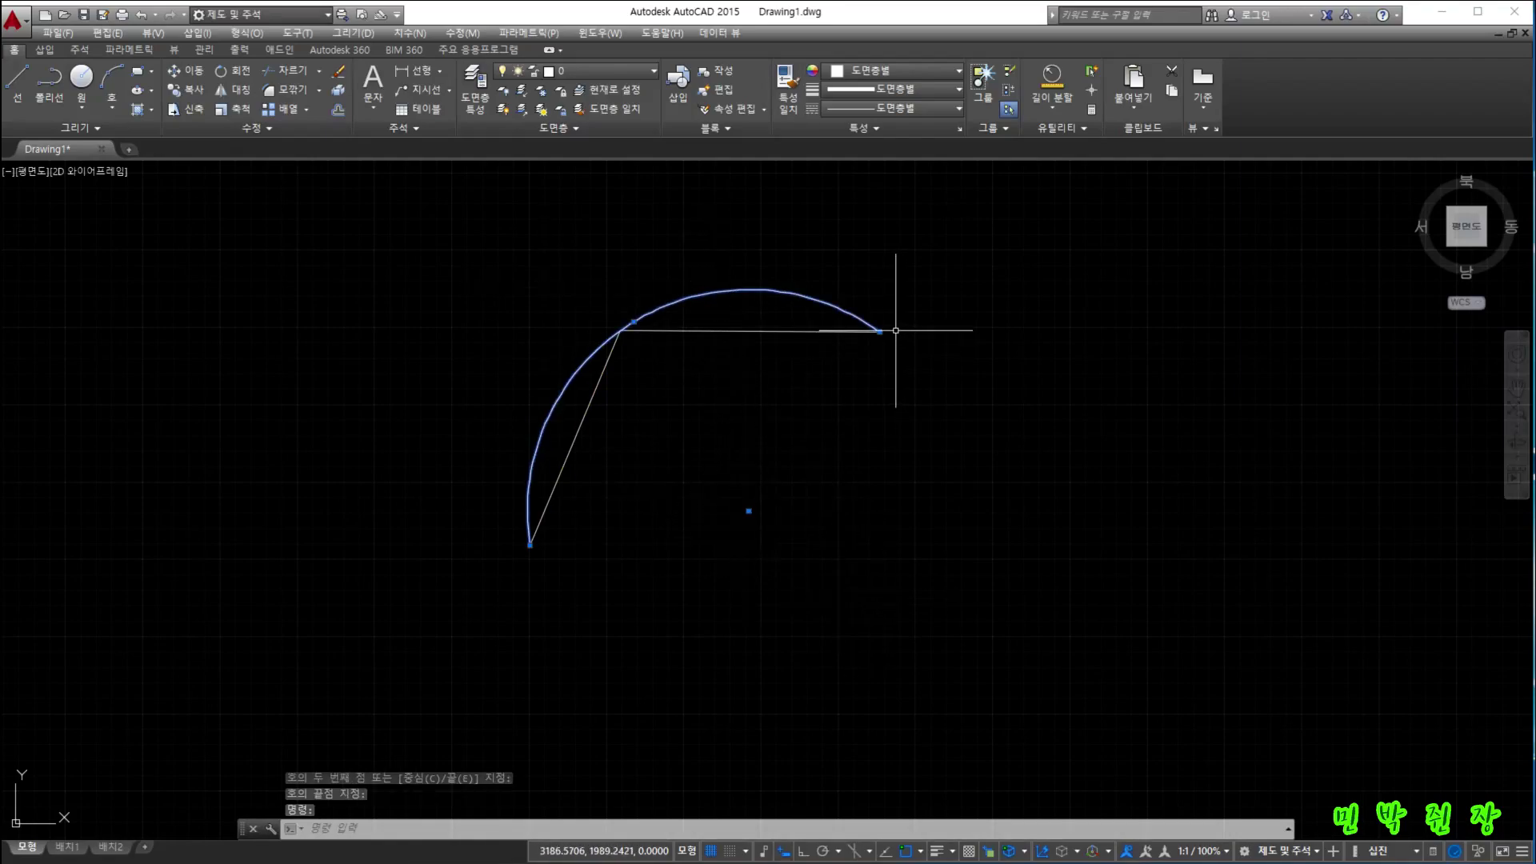
pyautogui.moveTo(634, 320)
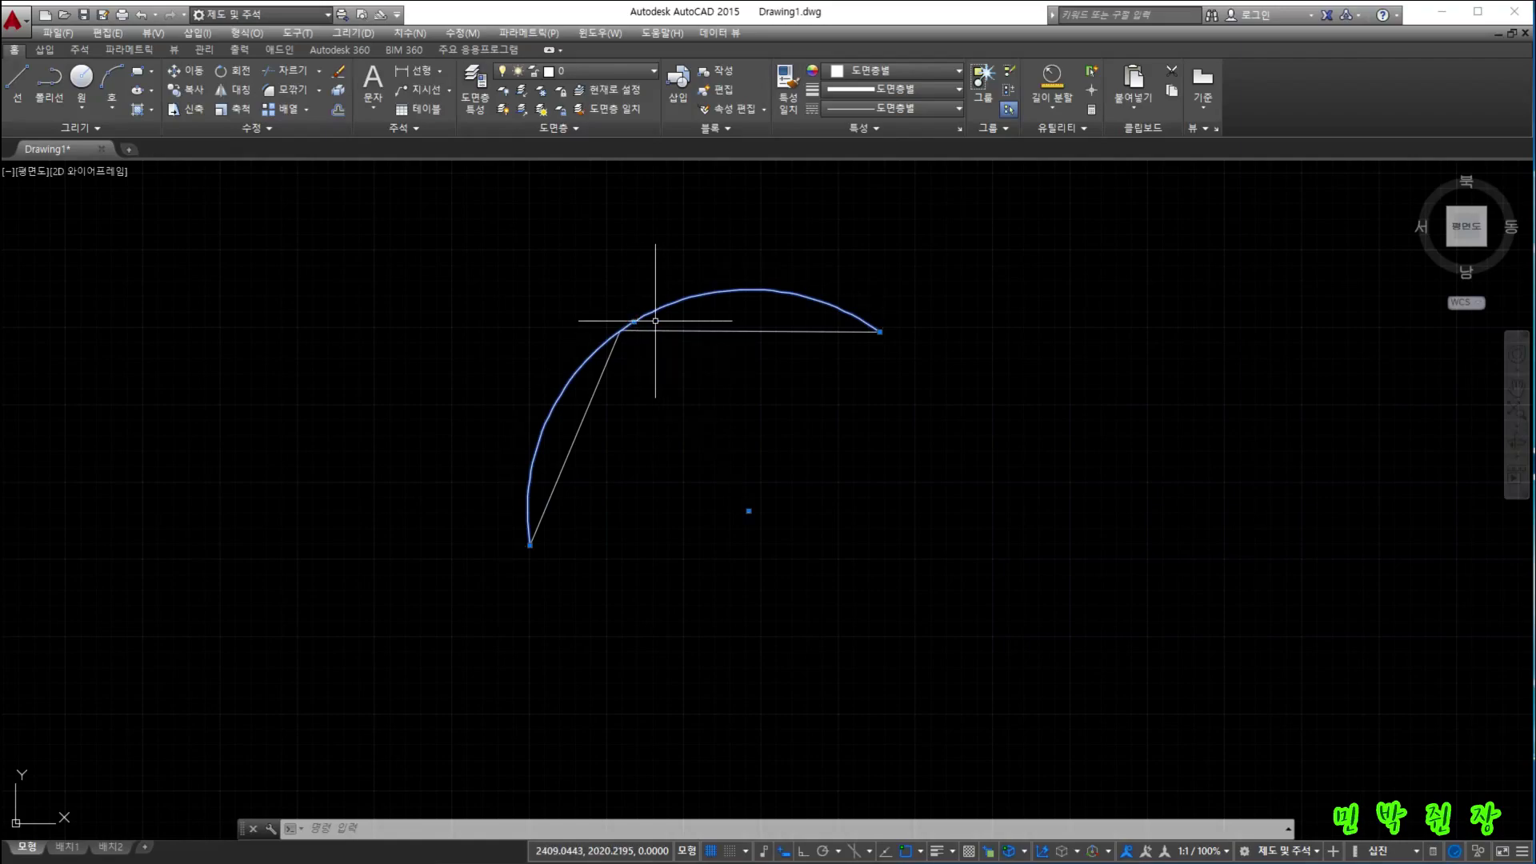
pyautogui.press('Delete')
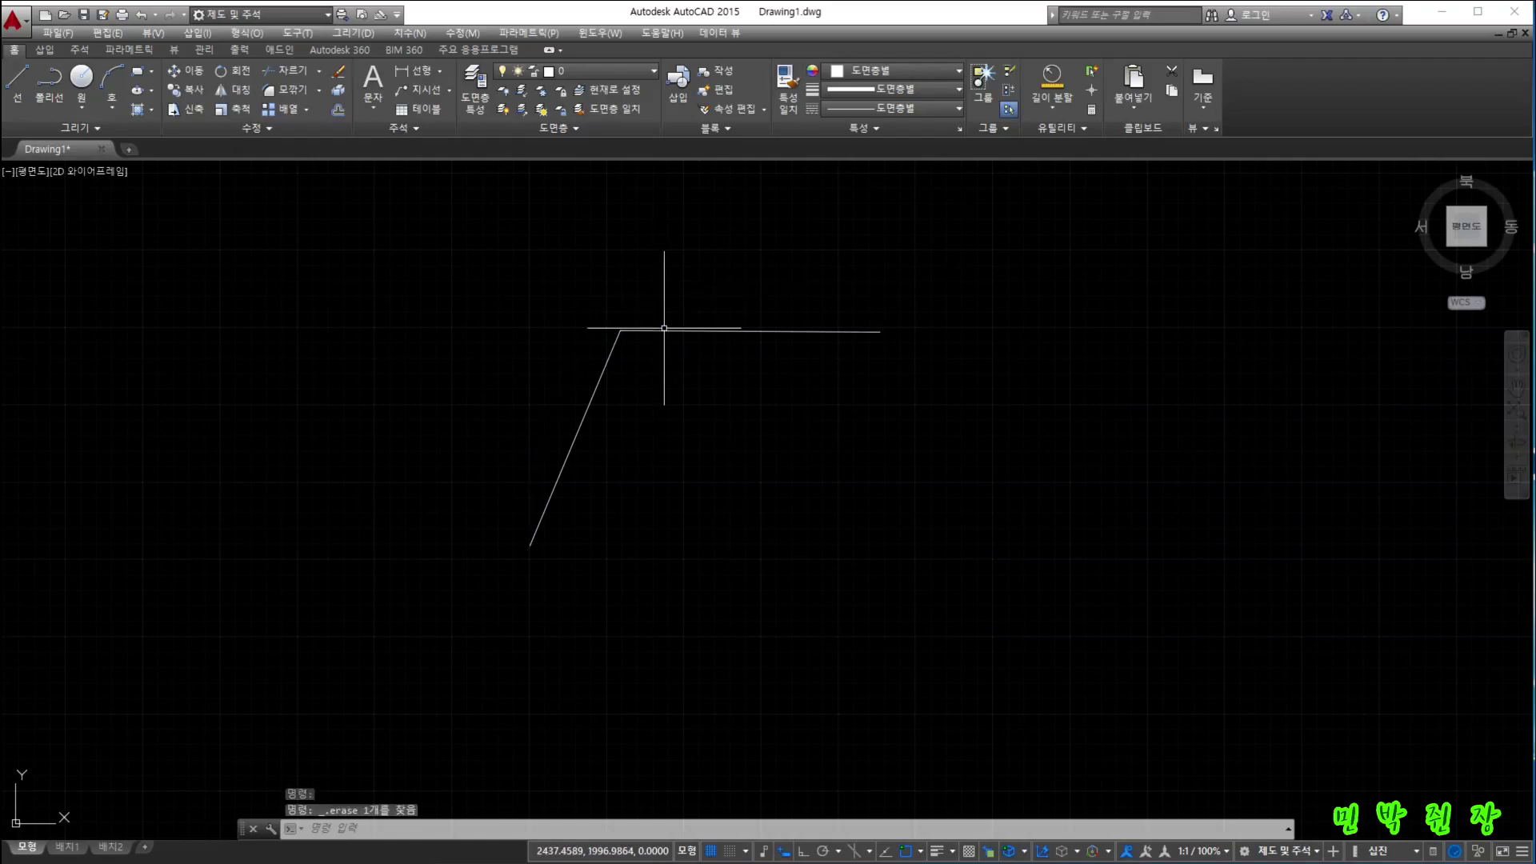
pyautogui.click(691, 335)
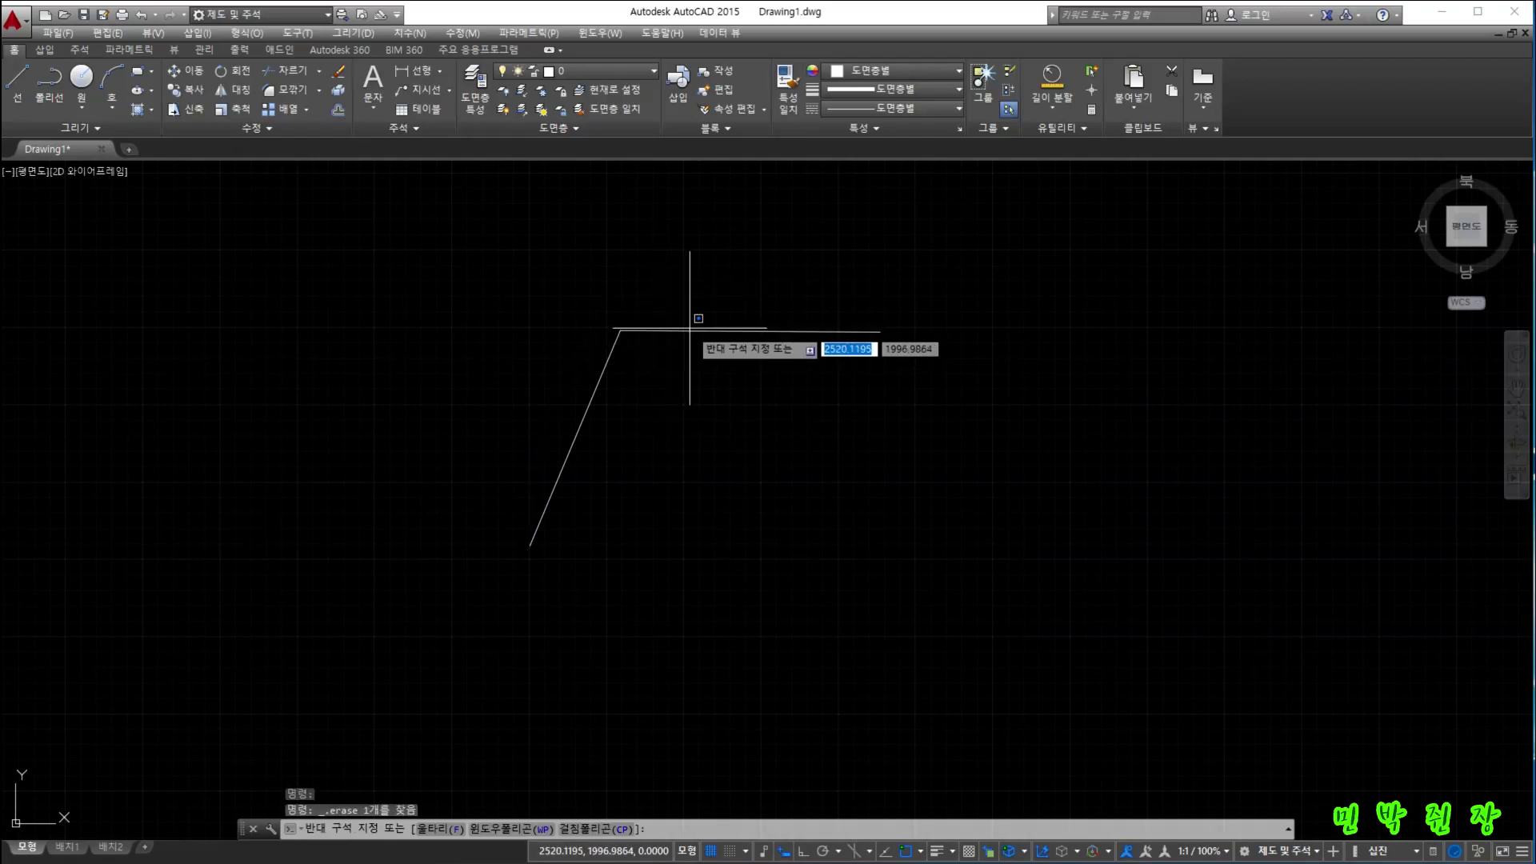
pyautogui.click(712, 332)
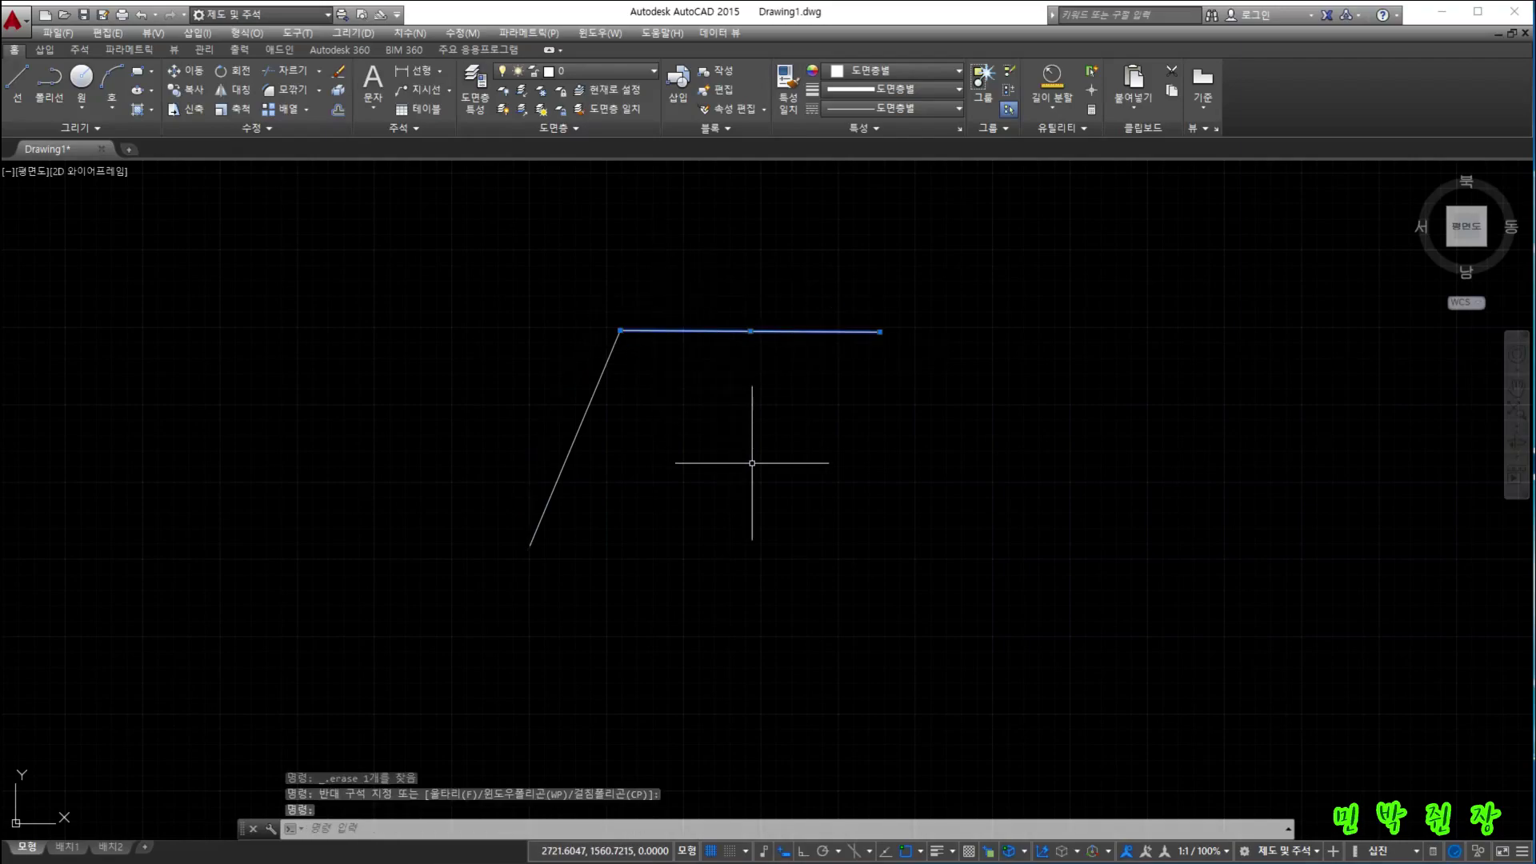
pyautogui.press('Delete')
pyautogui.click(584, 422)
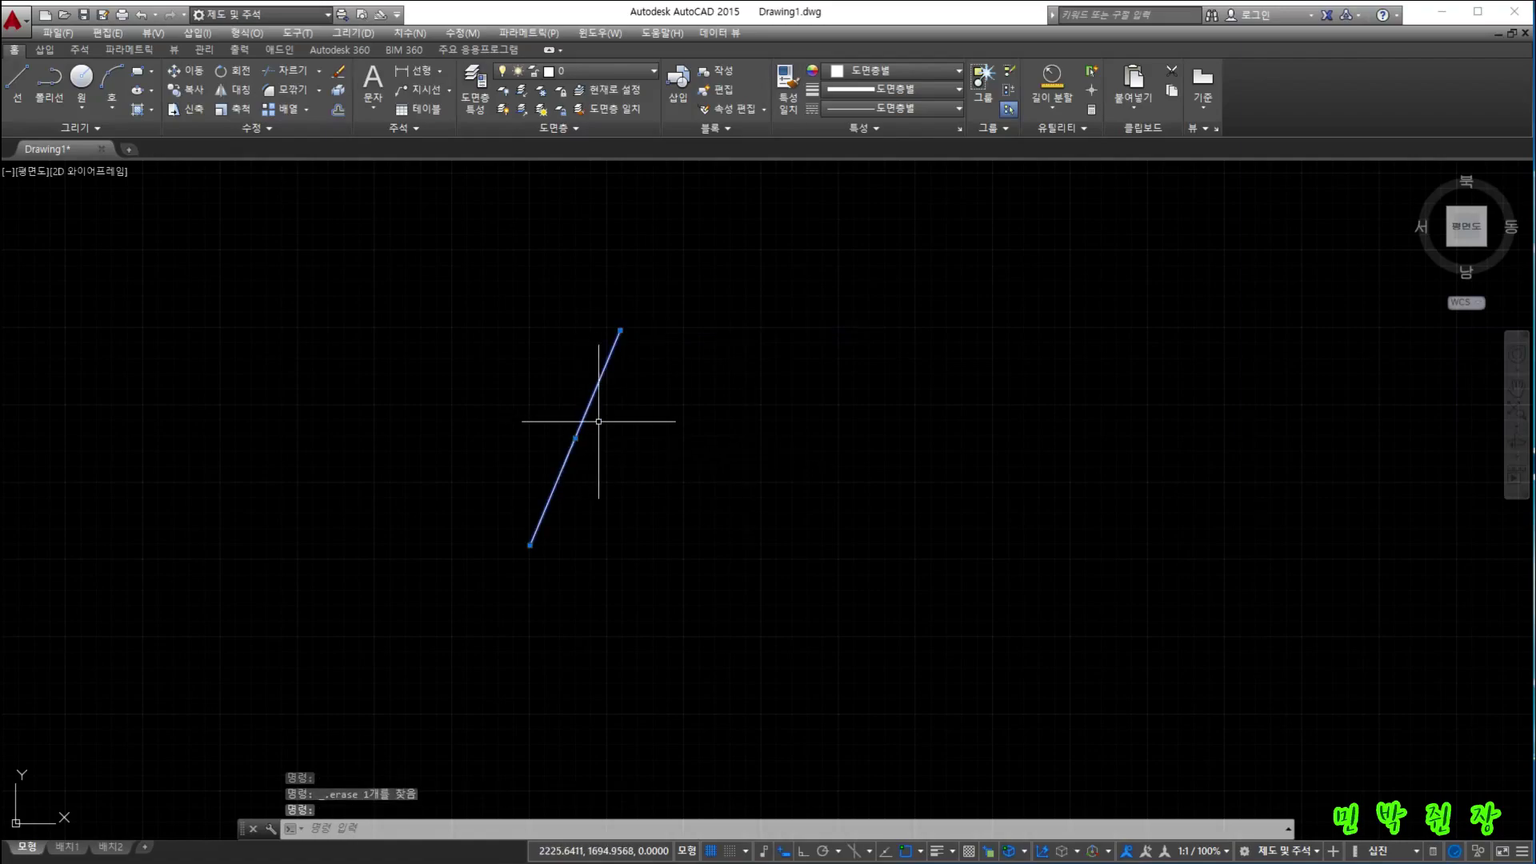
pyautogui.press('Delete')
# - Draw an arc from a start point directly above its center, flipping its direction before ending it below the center, bulging left
pyautogui.click(400, 829)
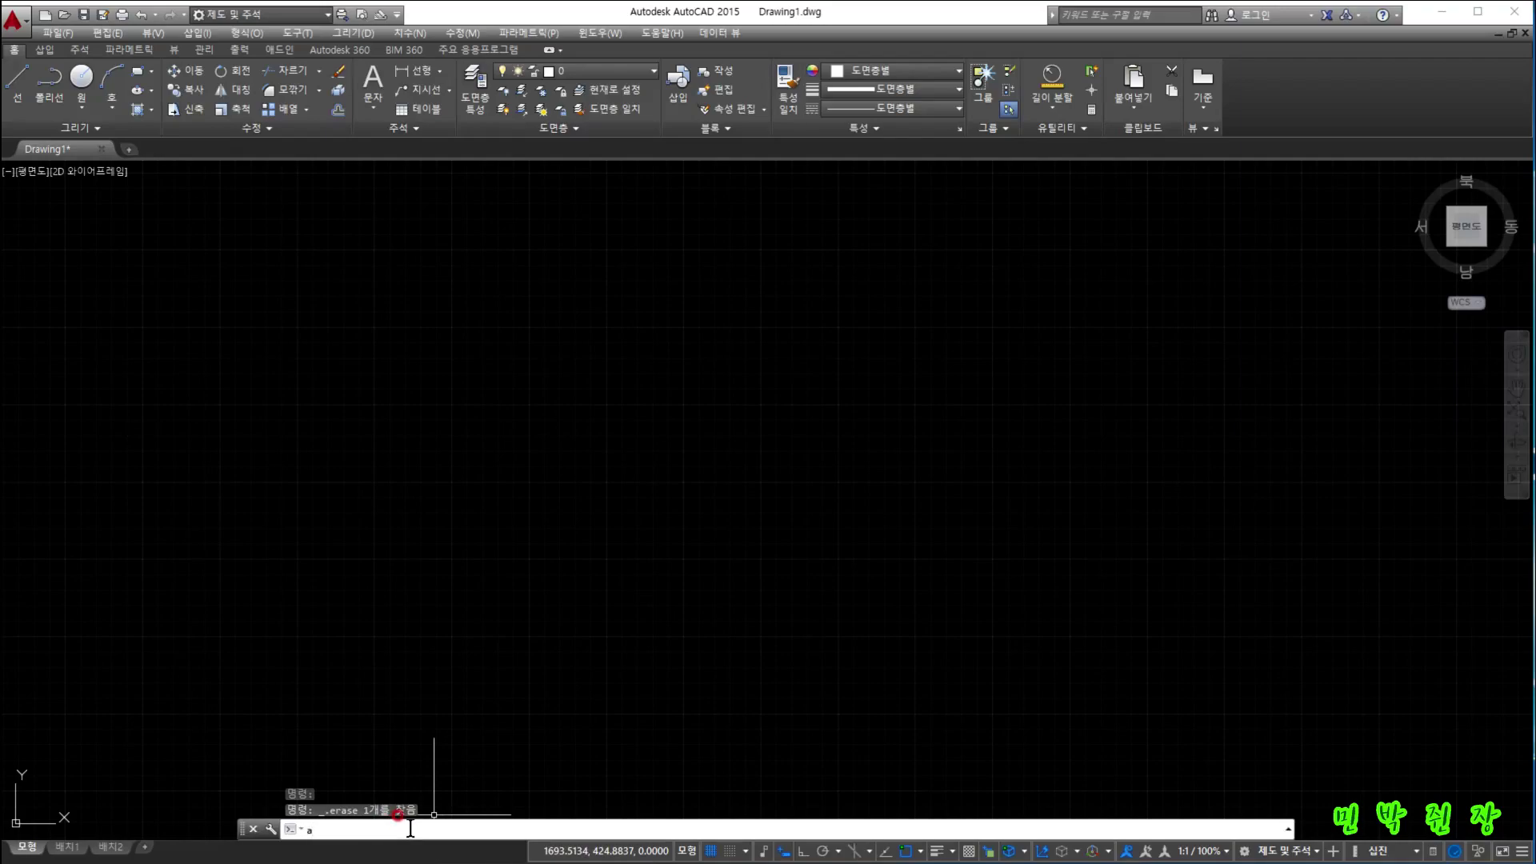
pyautogui.write('a')
pyautogui.press('Return')
pyautogui.click(700, 365)
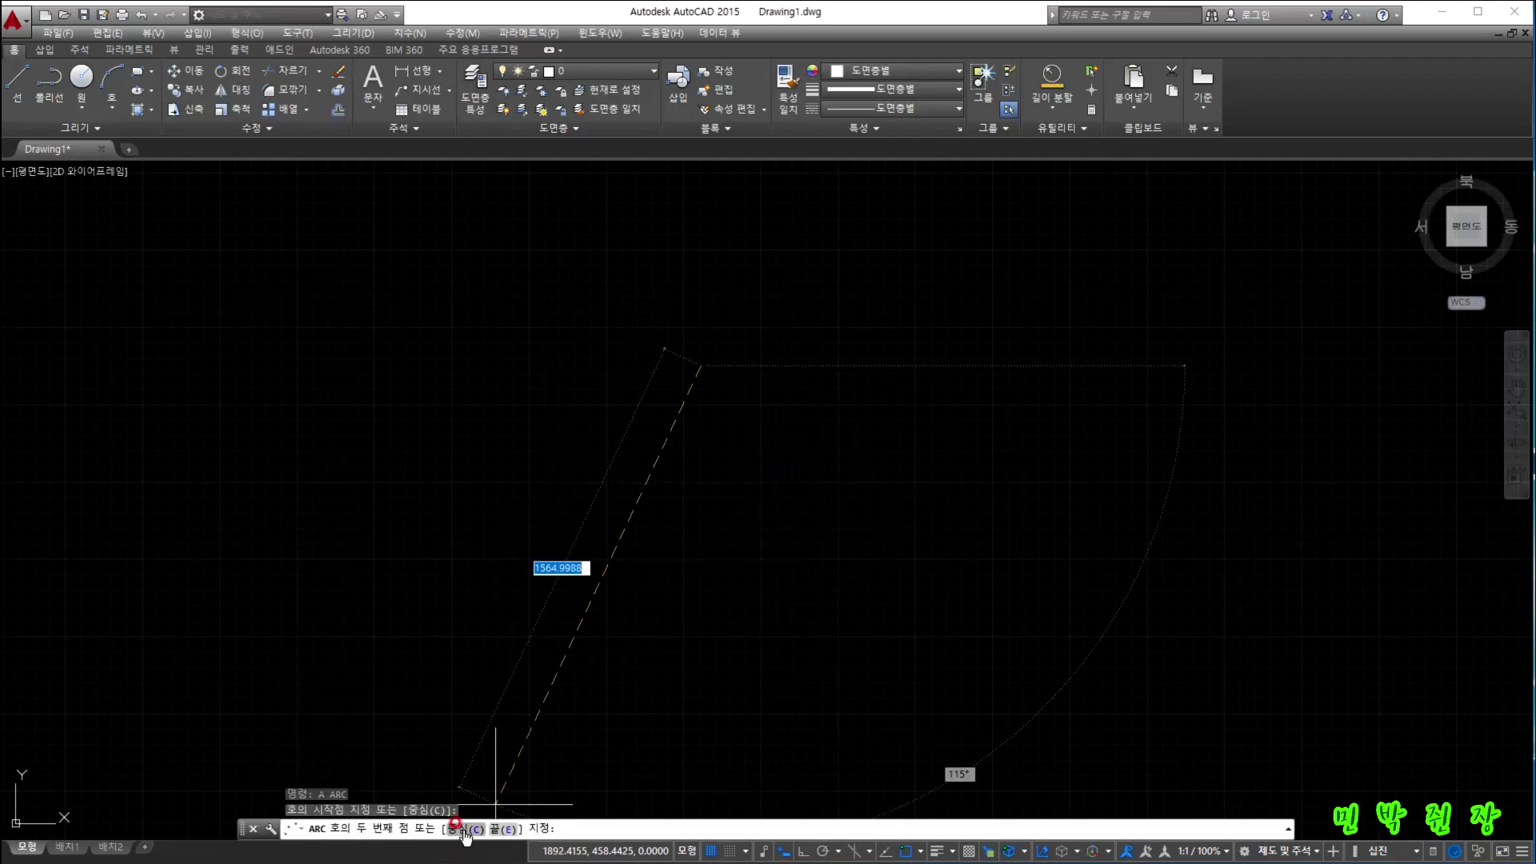
pyautogui.write('c')
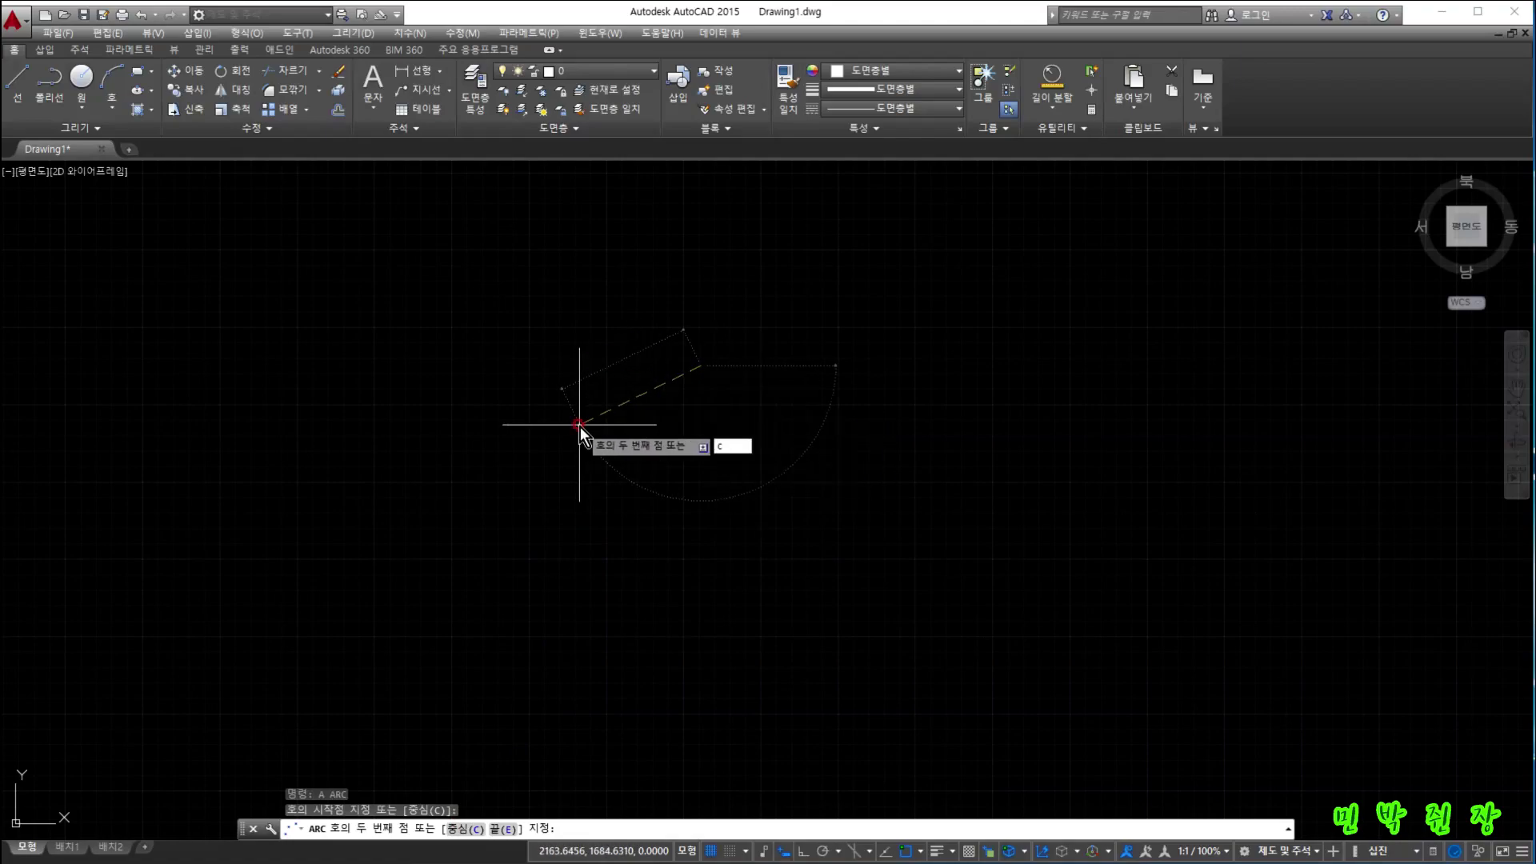
pyautogui.press('Return')
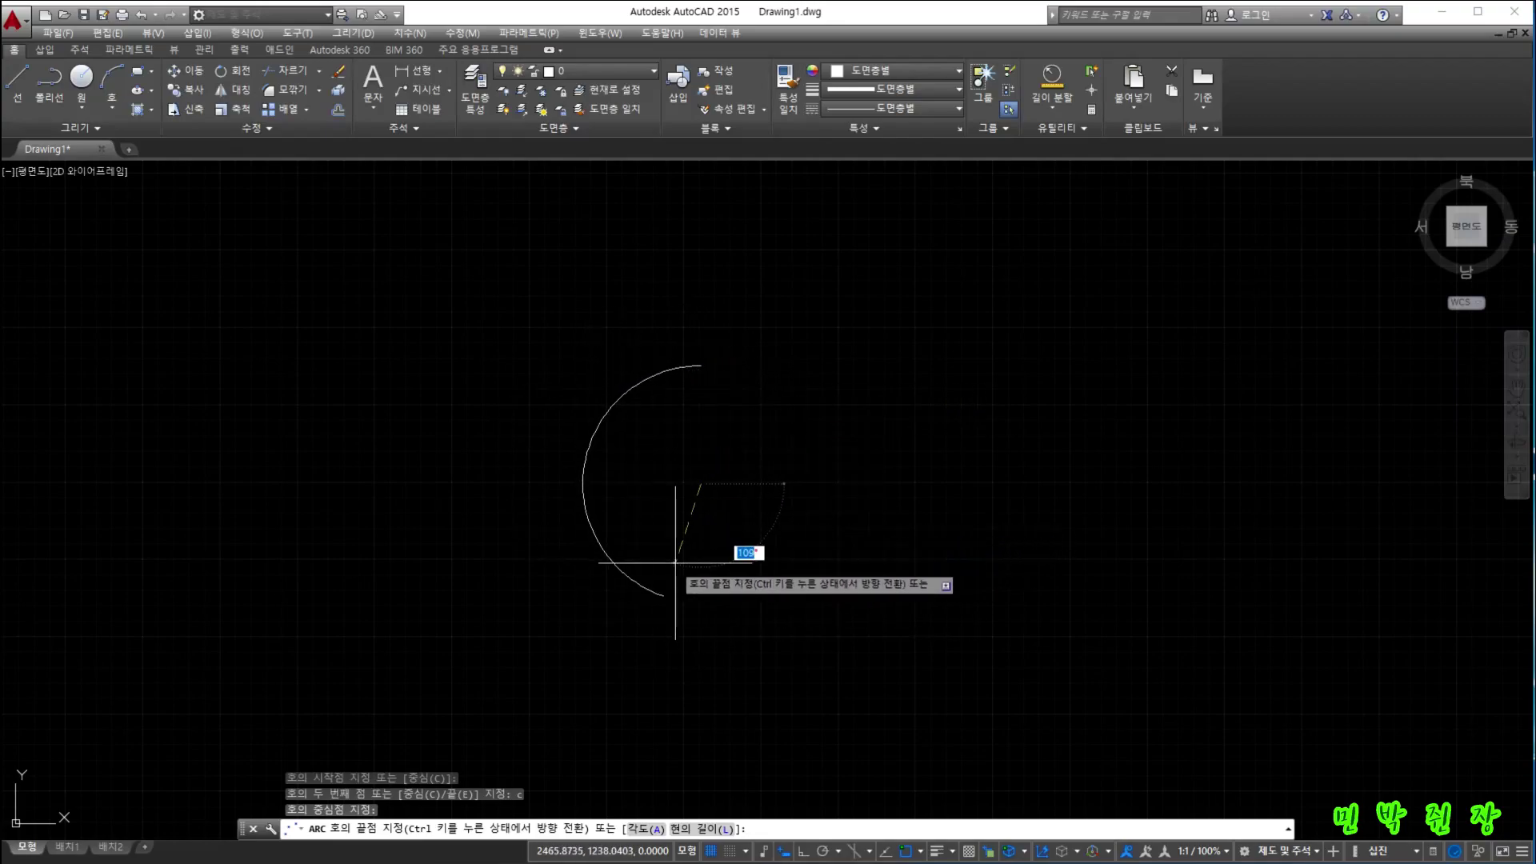
pyautogui.press('ctrl')
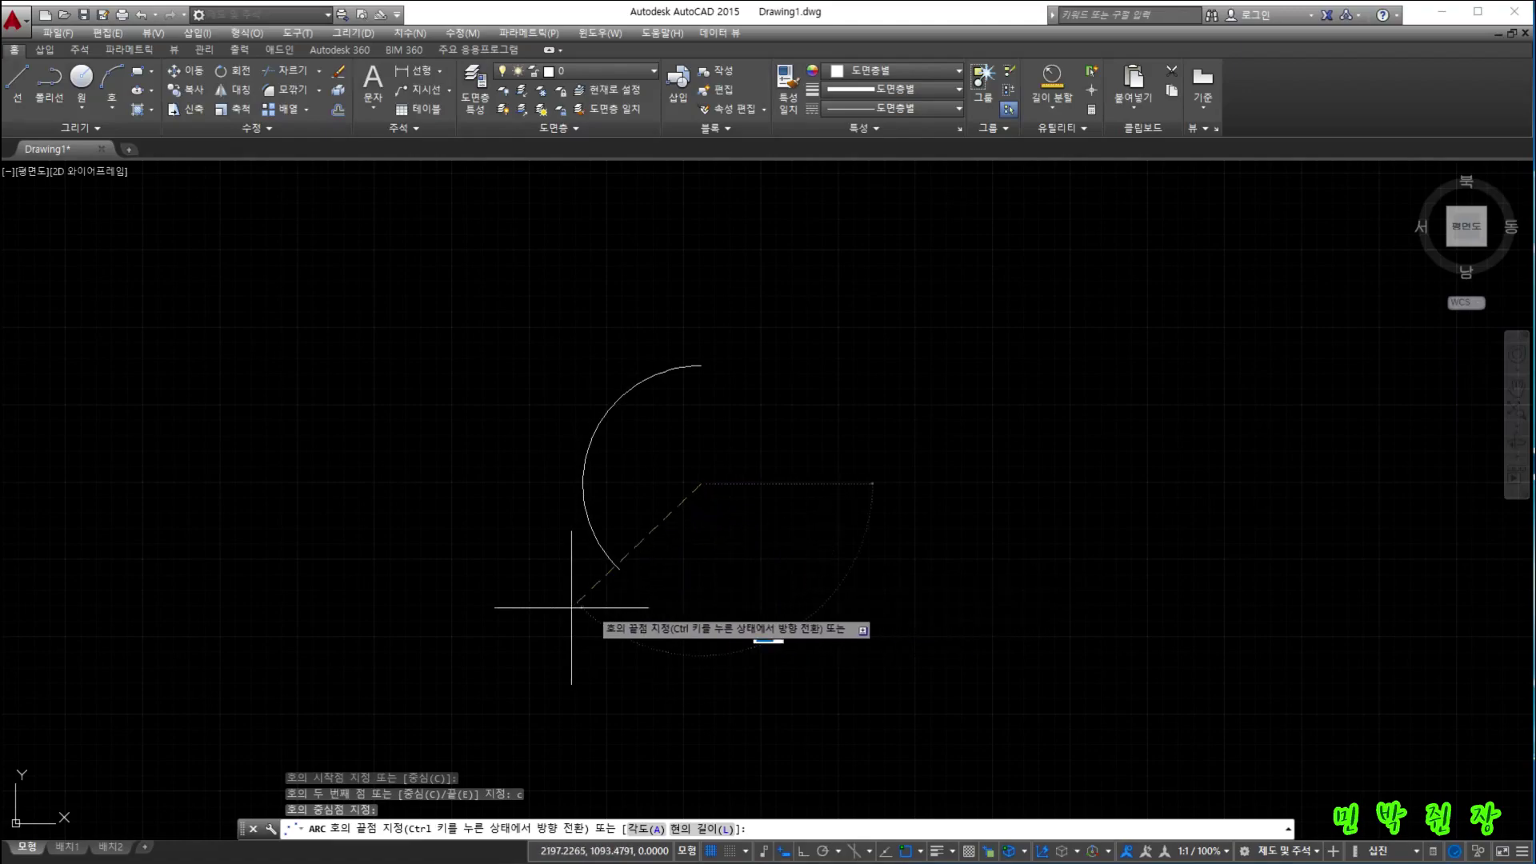
pyautogui.press('ctrl')
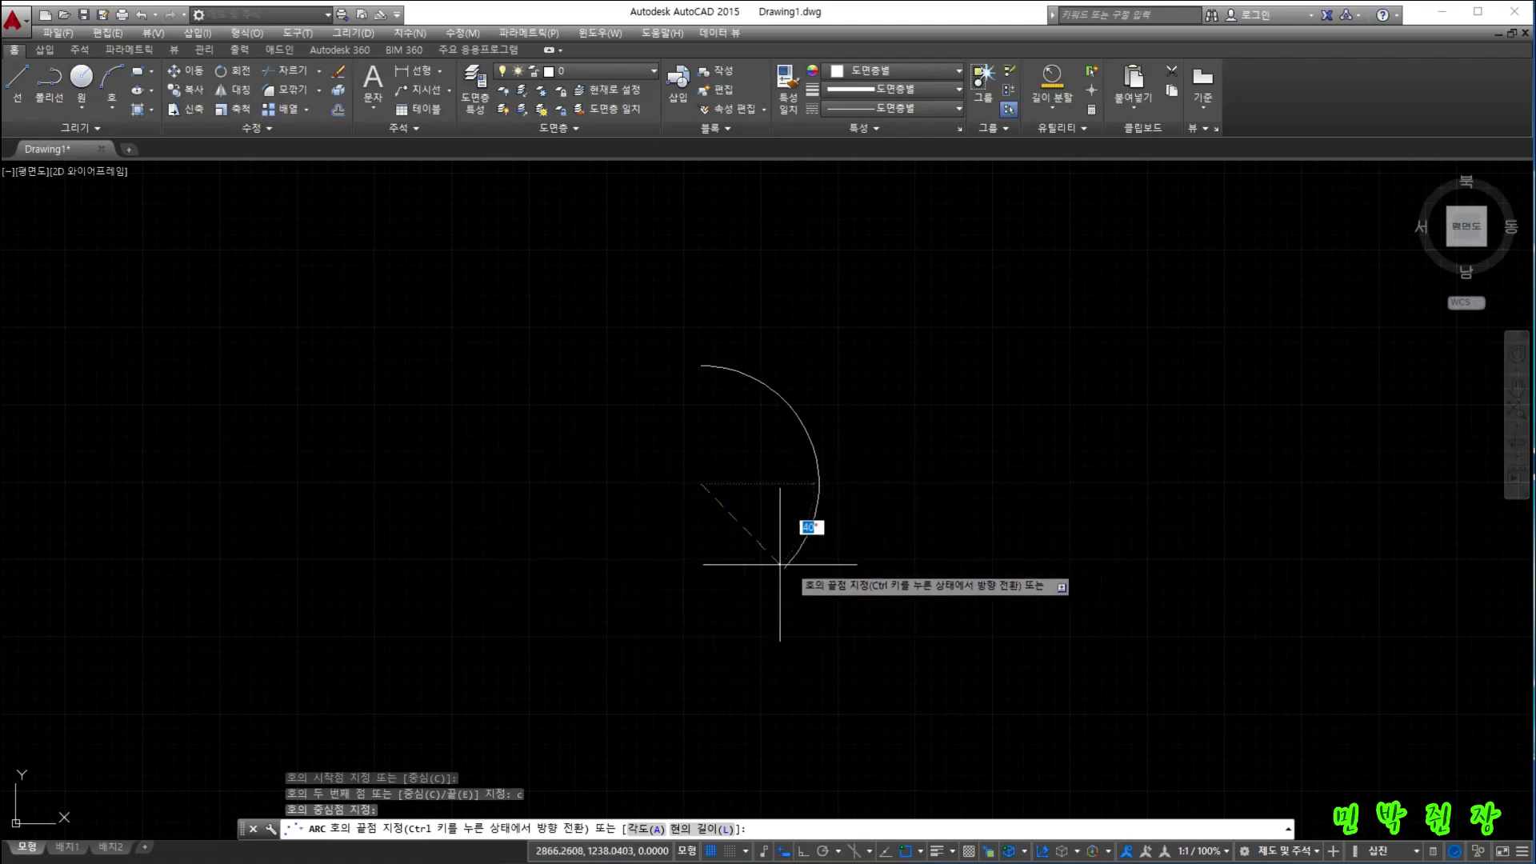
pyautogui.press('ctrl')
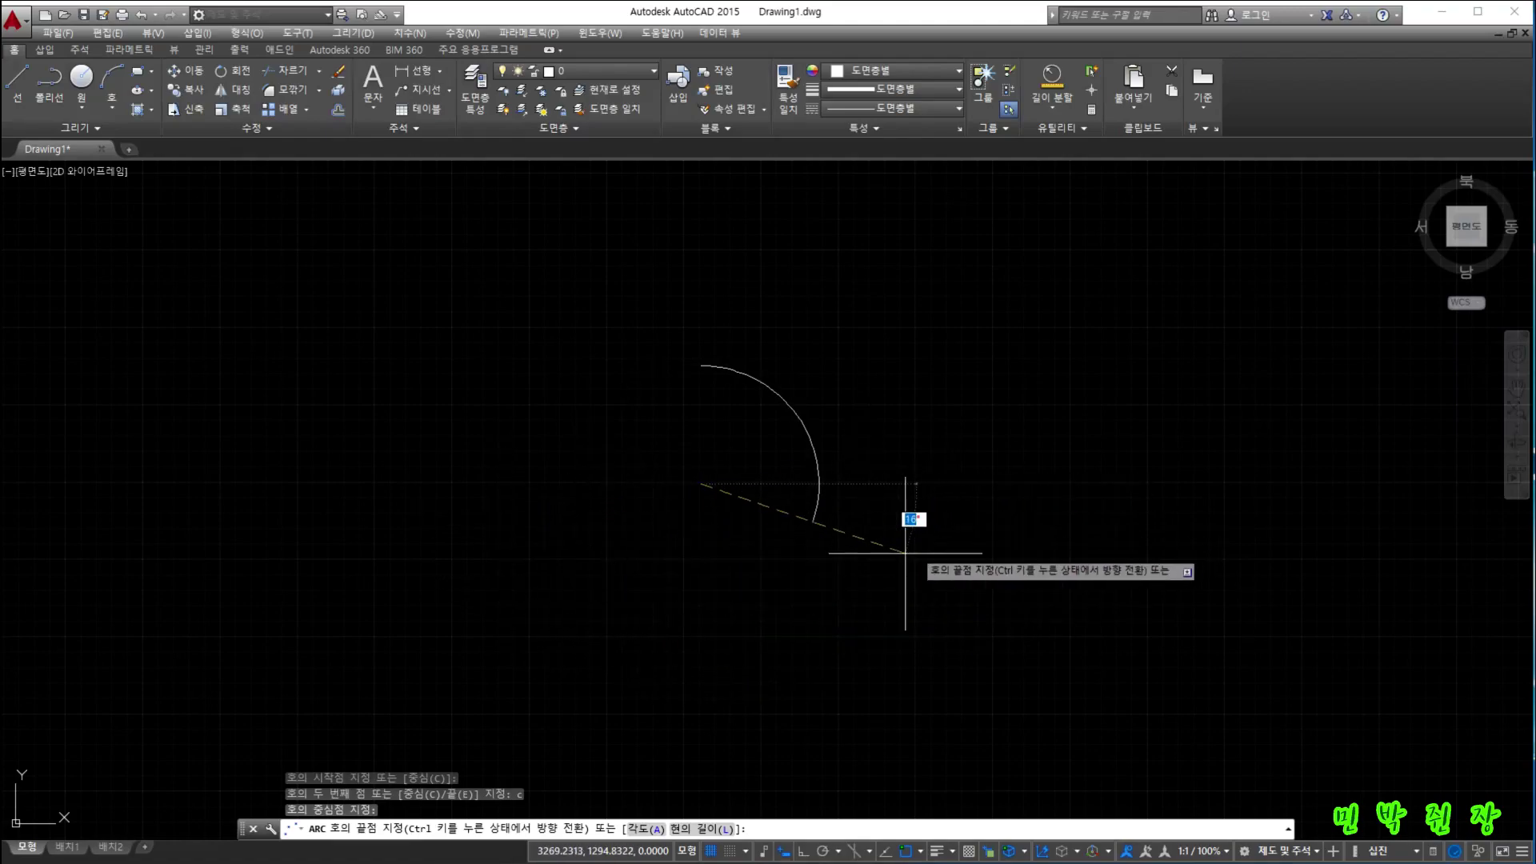
pyautogui.press('ctrl')
pyautogui.press('ctrl')
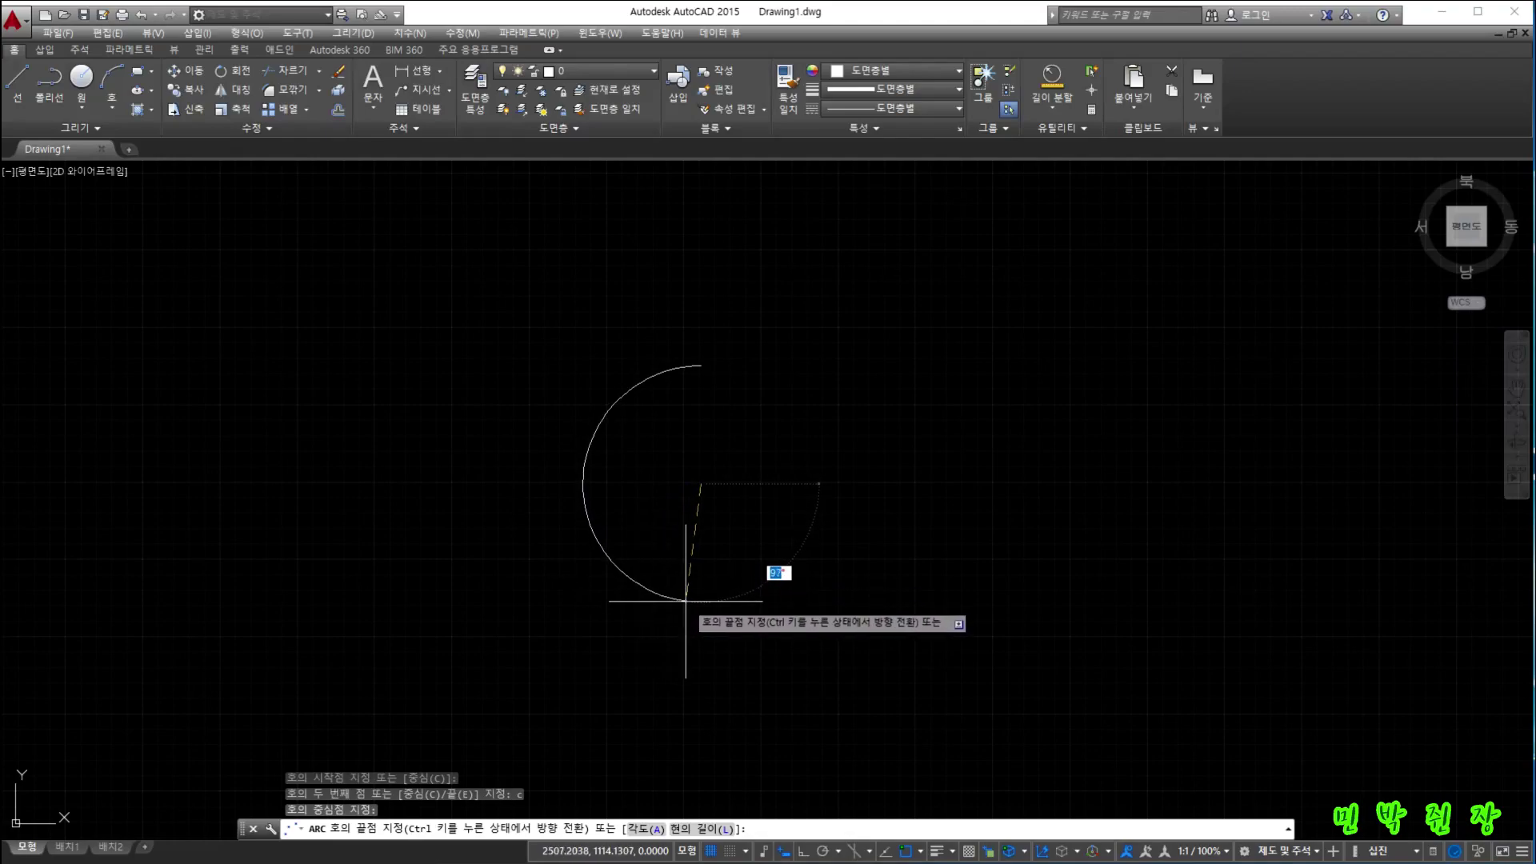
pyautogui.click(685, 600)
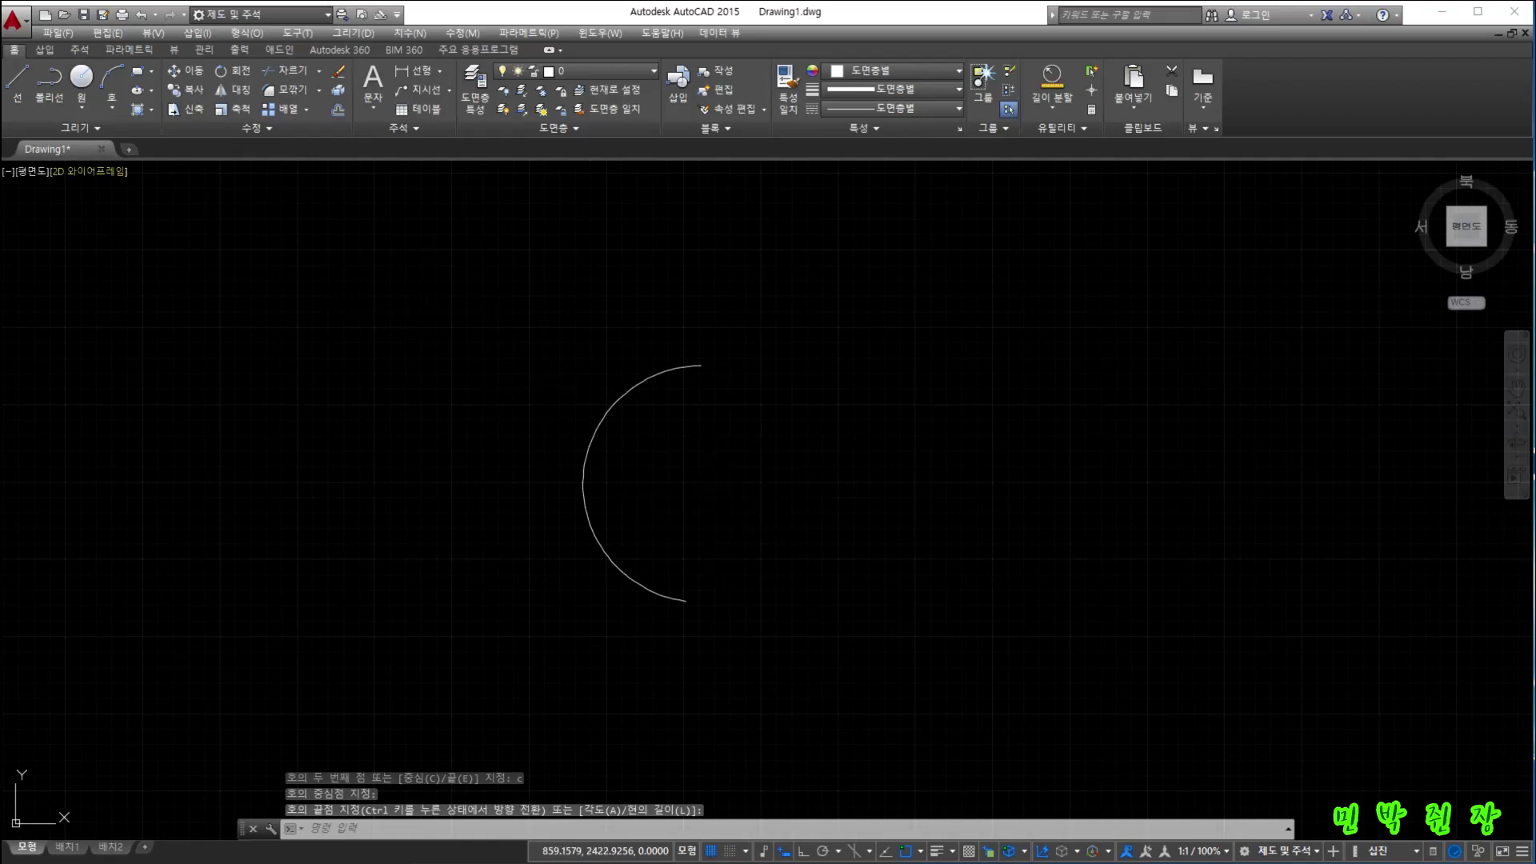
# - Draw two connected lines, one sloping gently down to the right and one from its end toward the lower left, and erase the arc
pyautogui.click(18, 80)
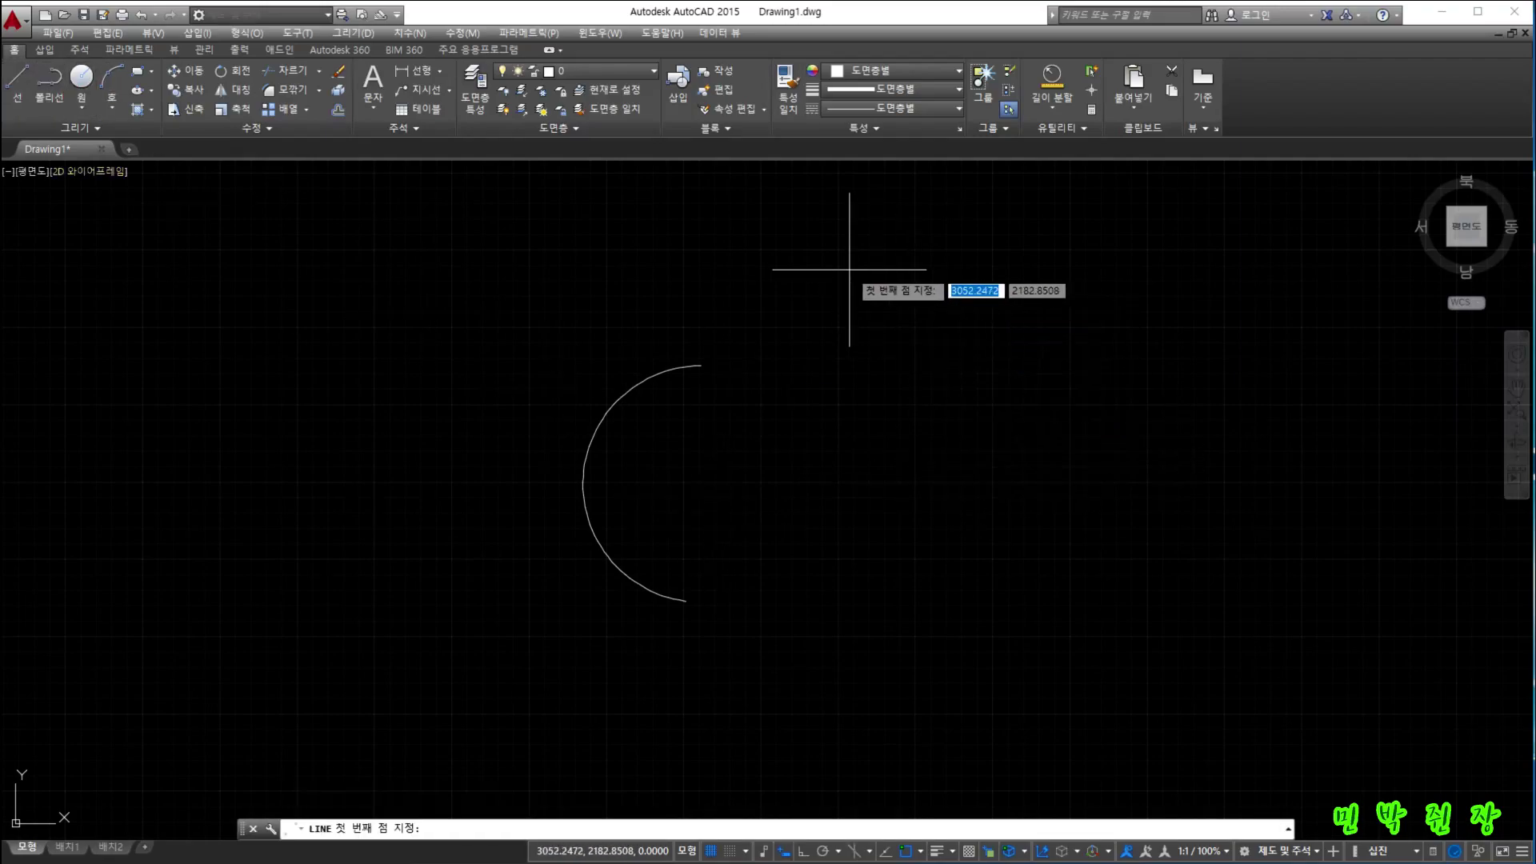
pyautogui.click(495, 238)
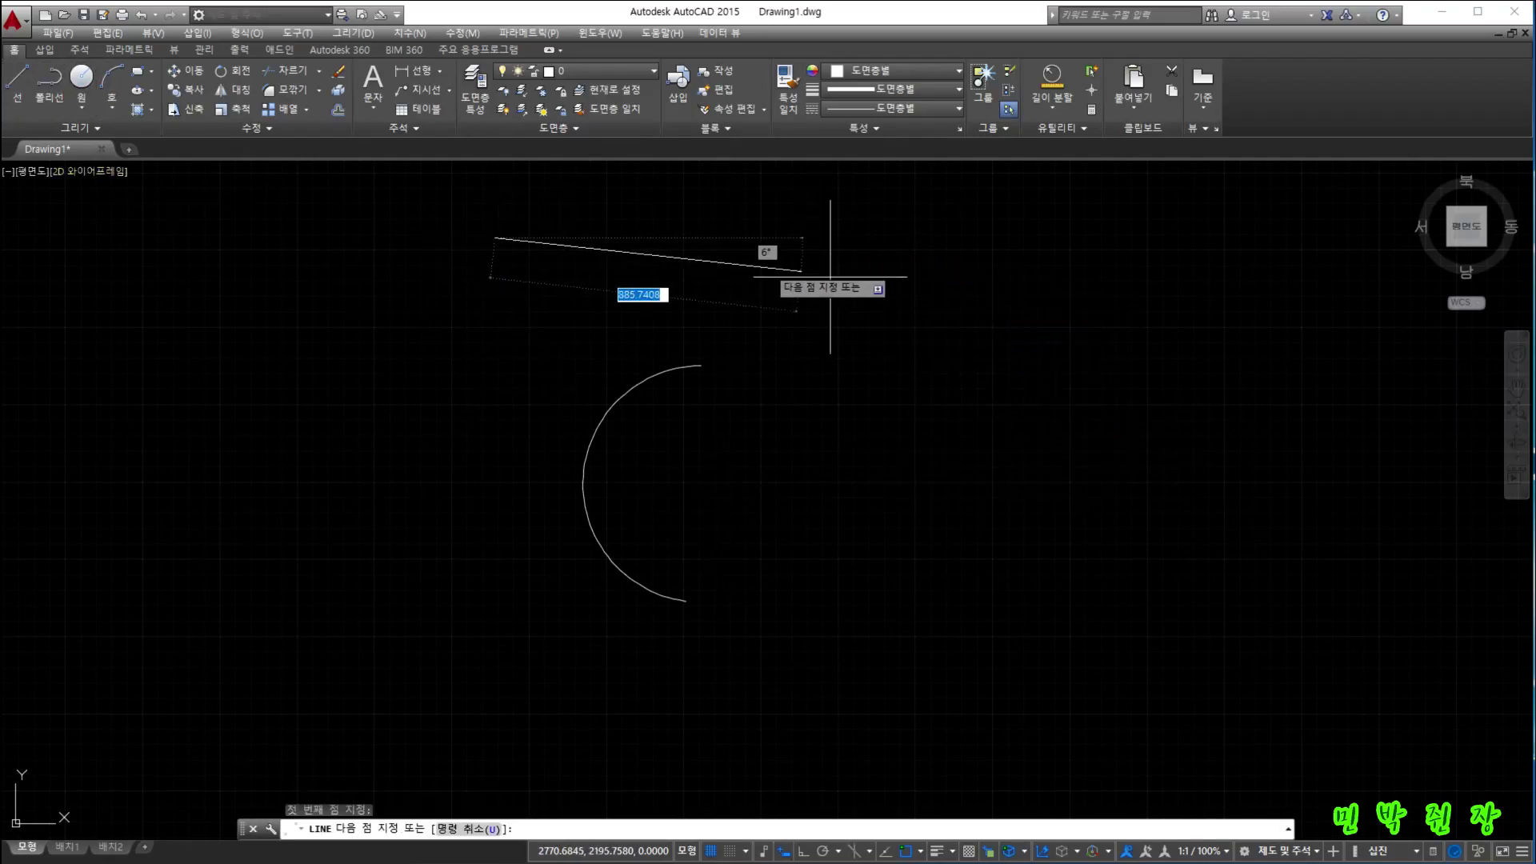
pyautogui.click(944, 320)
pyautogui.click(388, 609)
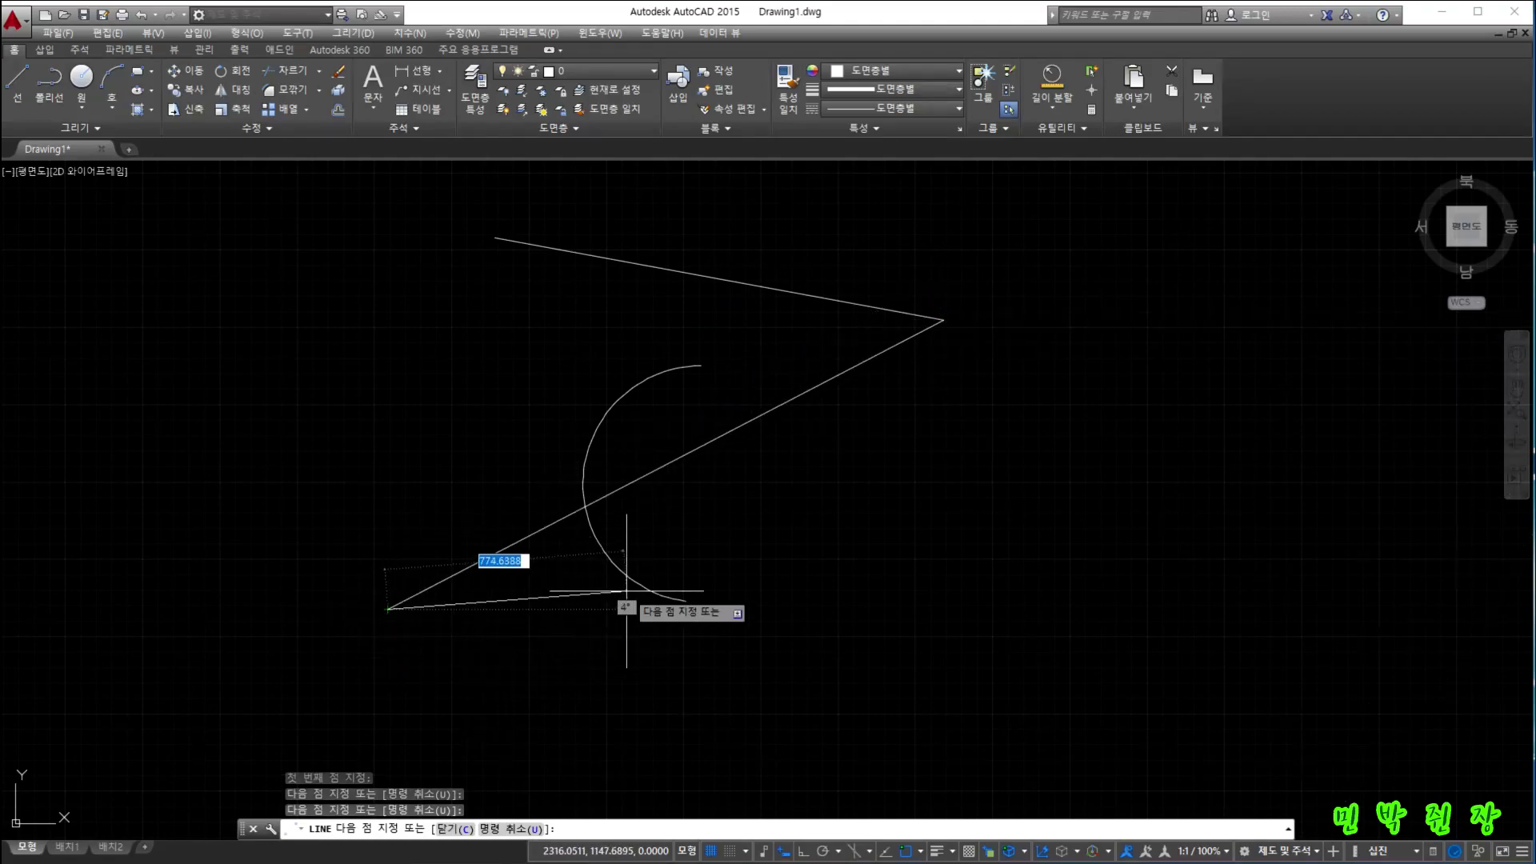
pyautogui.press('Escape')
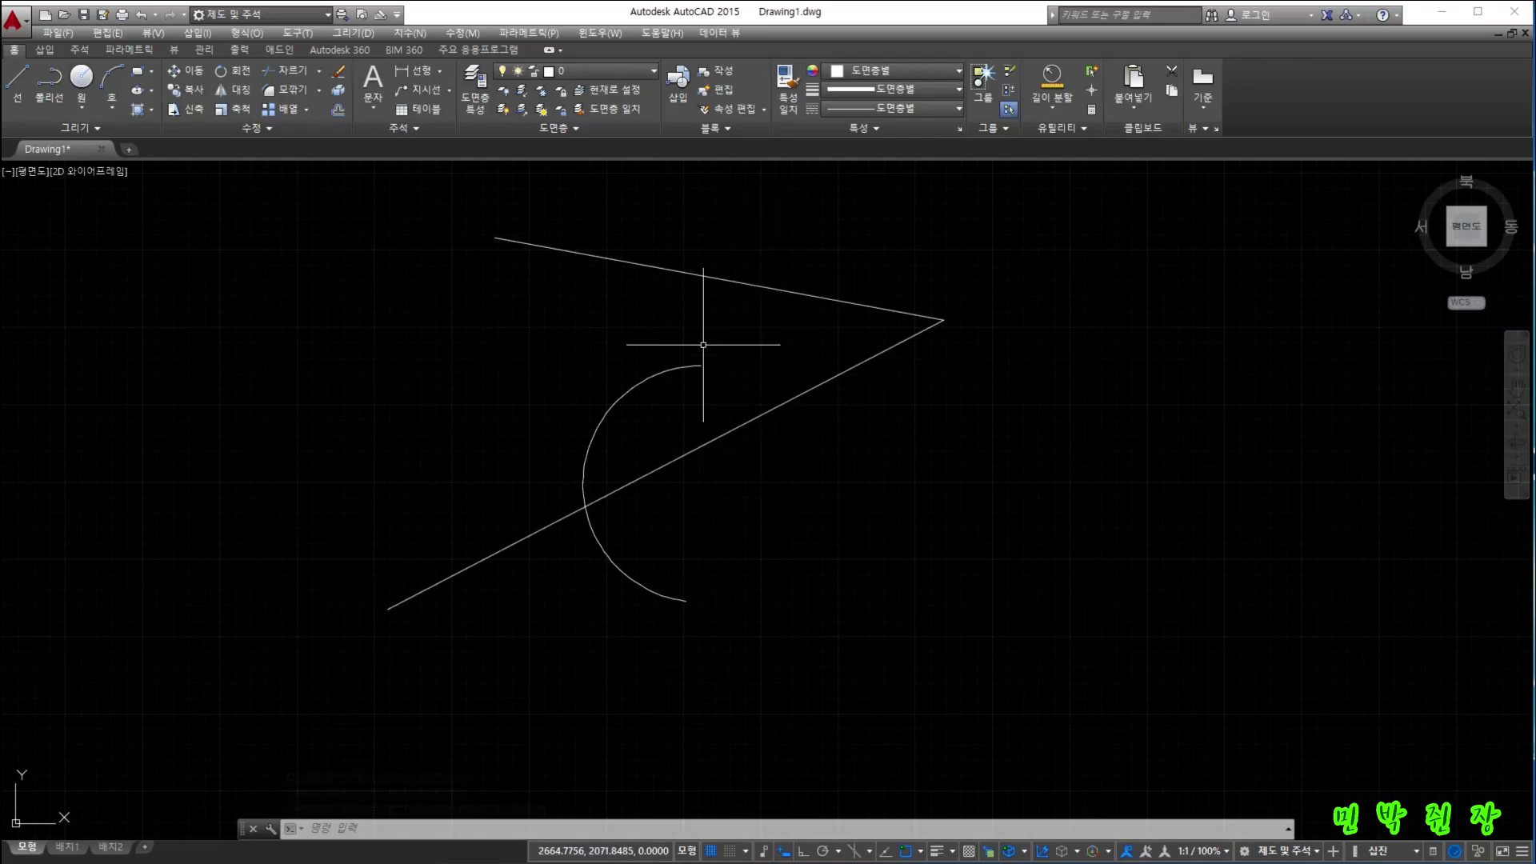
pyautogui.click(629, 391)
pyautogui.press('Delete')
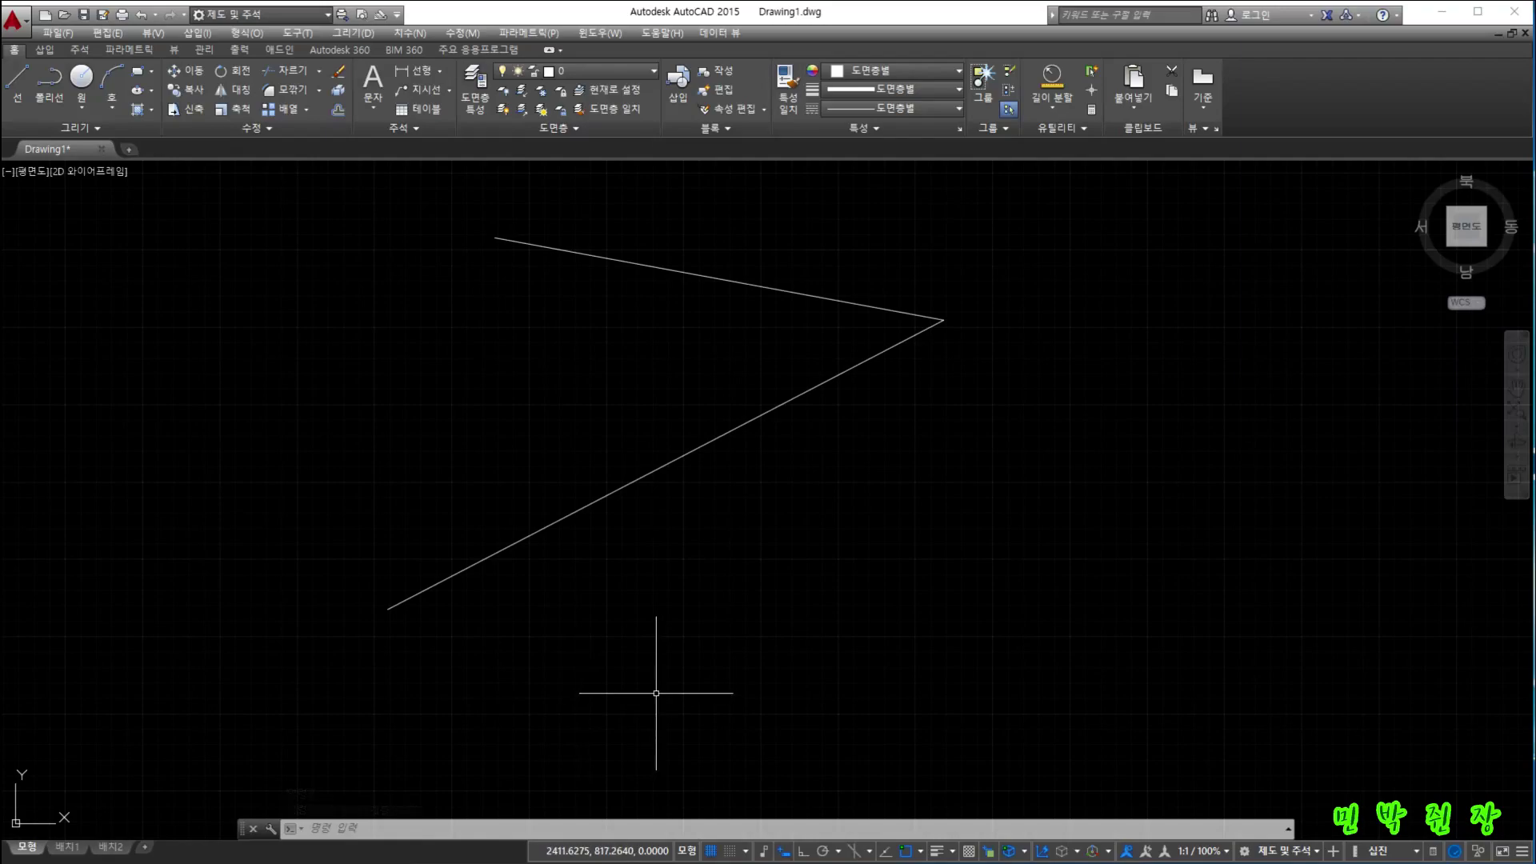
# - Draw an arc from the upper line's midpoint, centered on the lines' shared corner, with its end set by the lower line's midpoint
pyautogui.write('a')
pyautogui.press('Return')
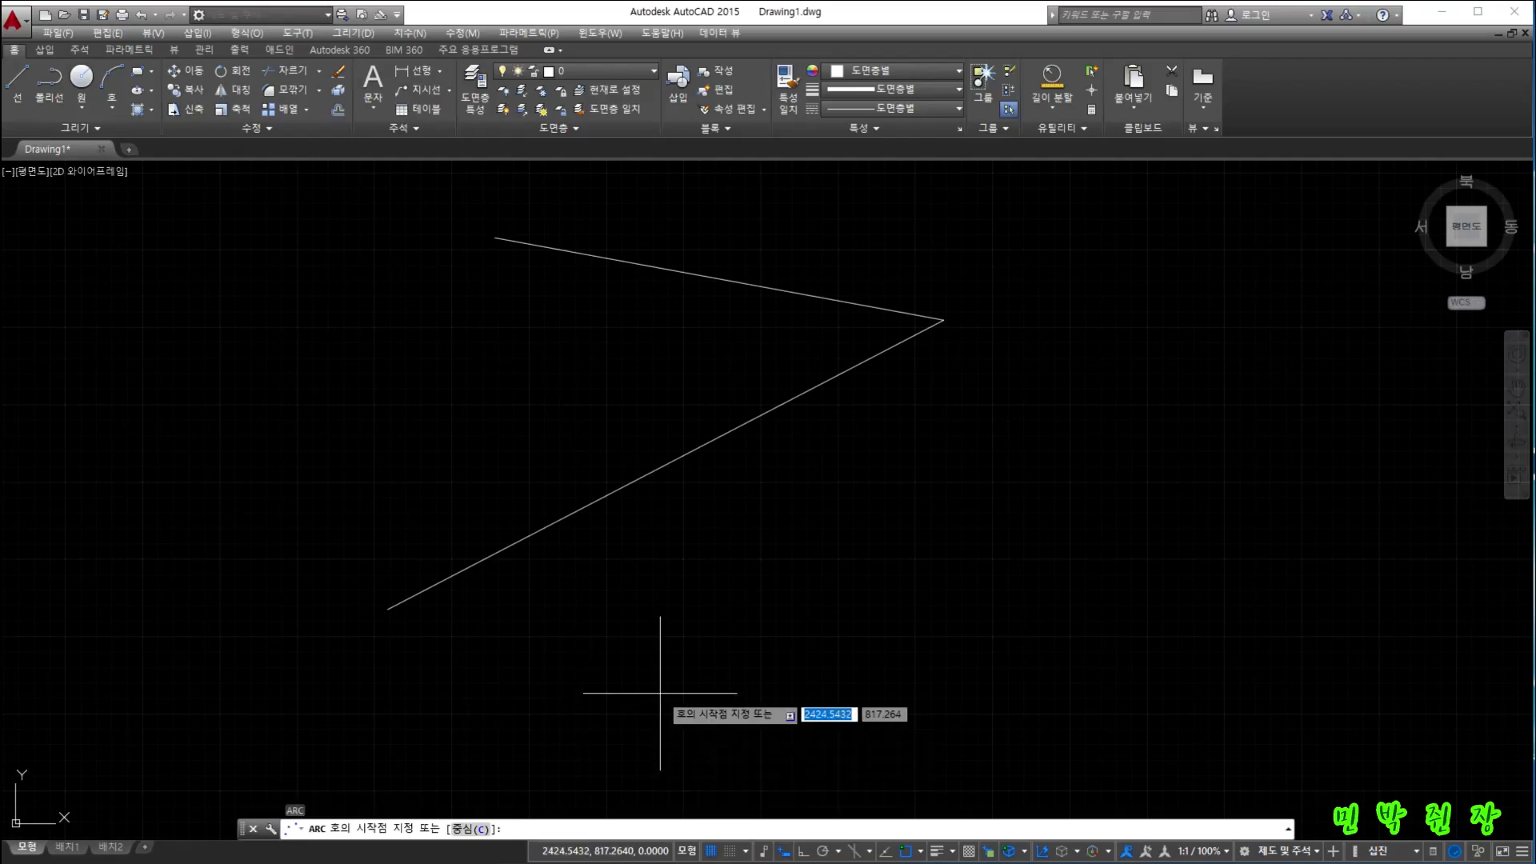
pyautogui.click(719, 279)
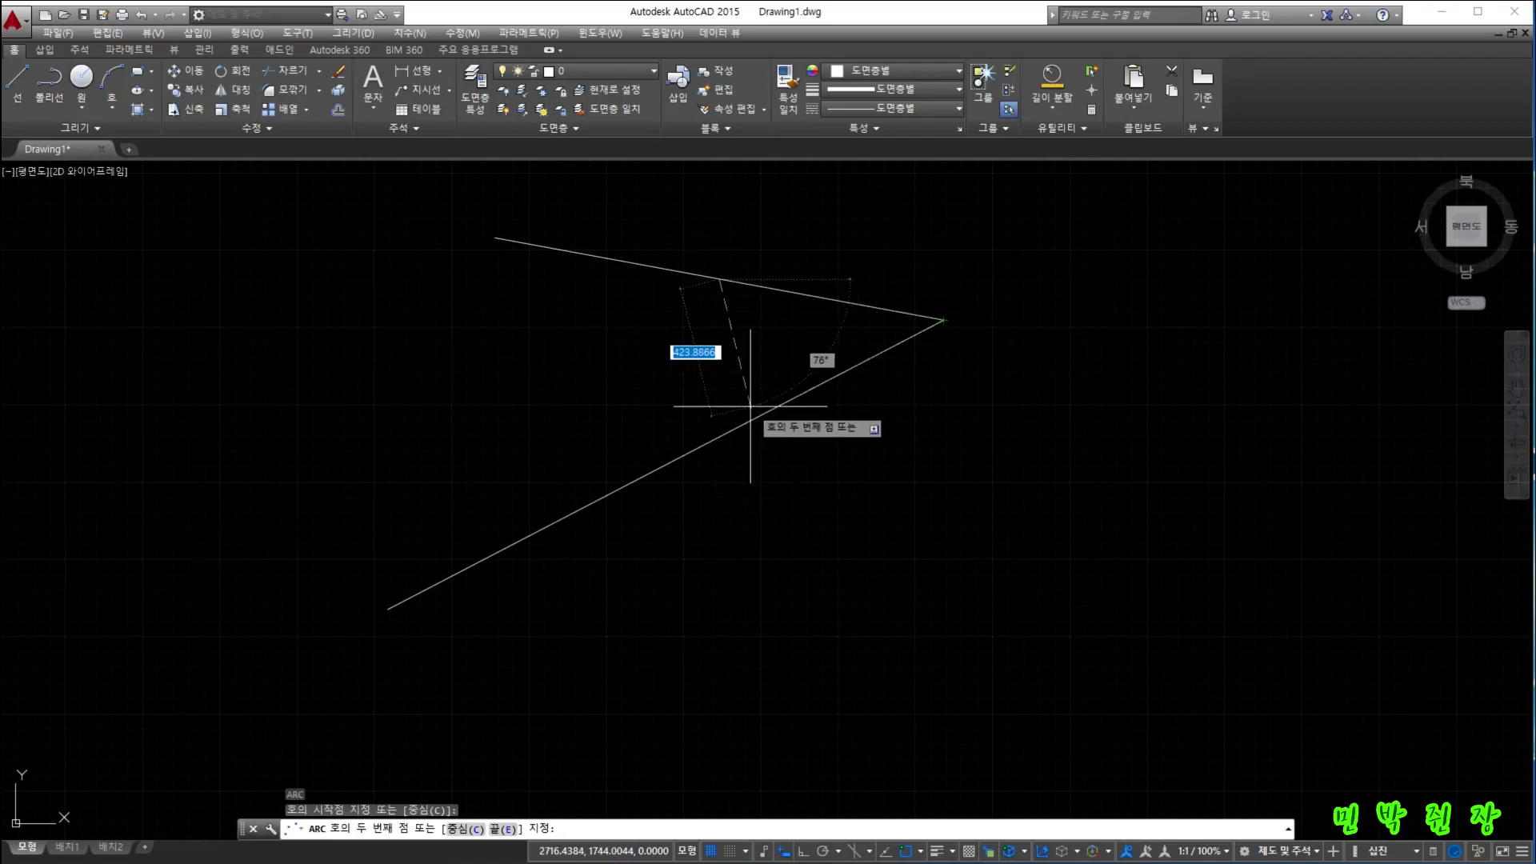
pyautogui.write('c')
pyautogui.press('Return')
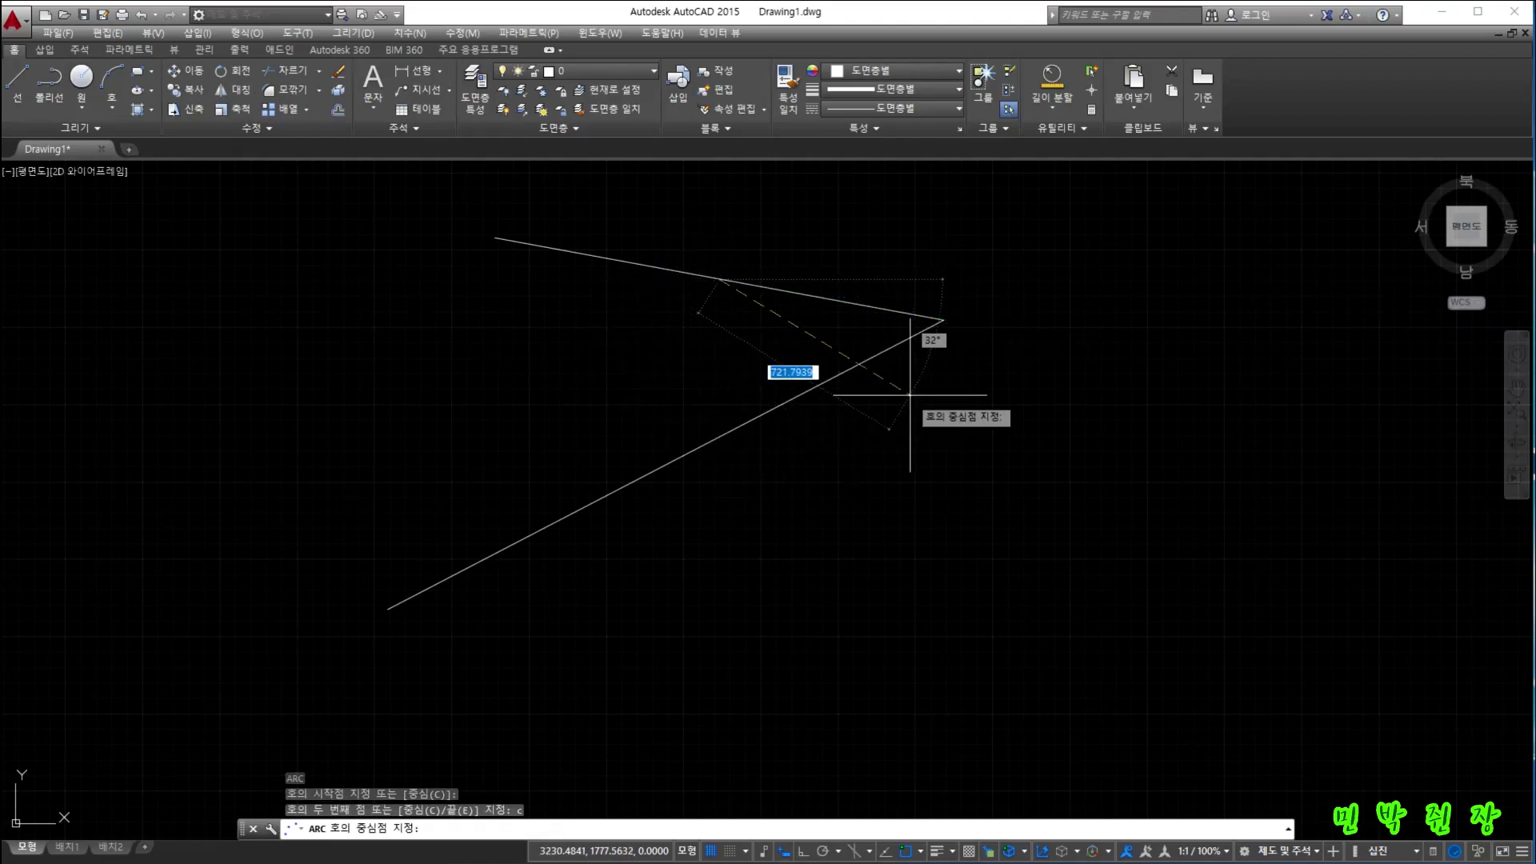
pyautogui.click(944, 320)
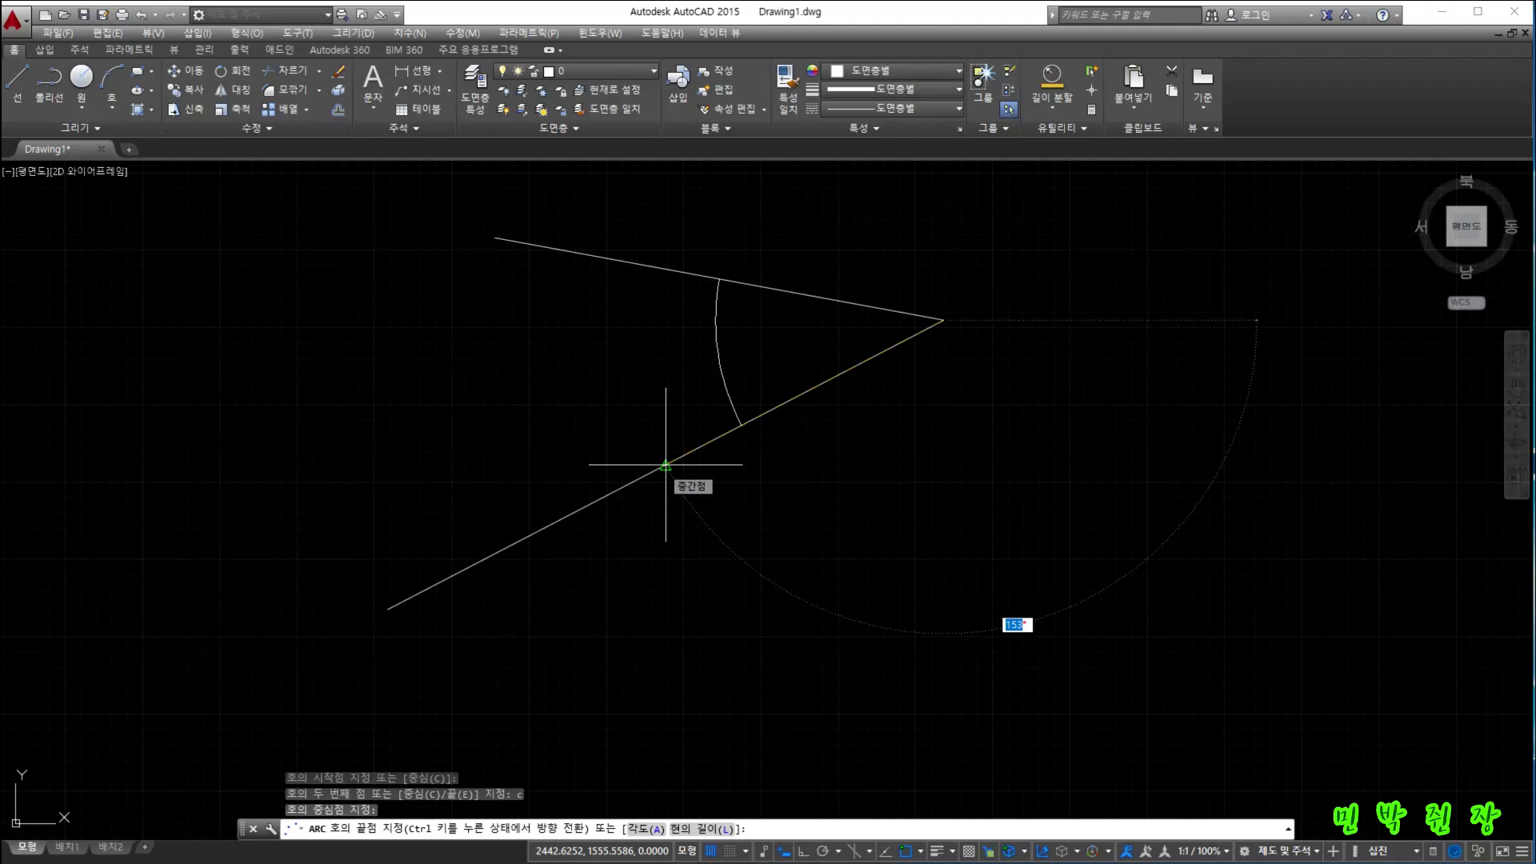
pyautogui.press('Escape')
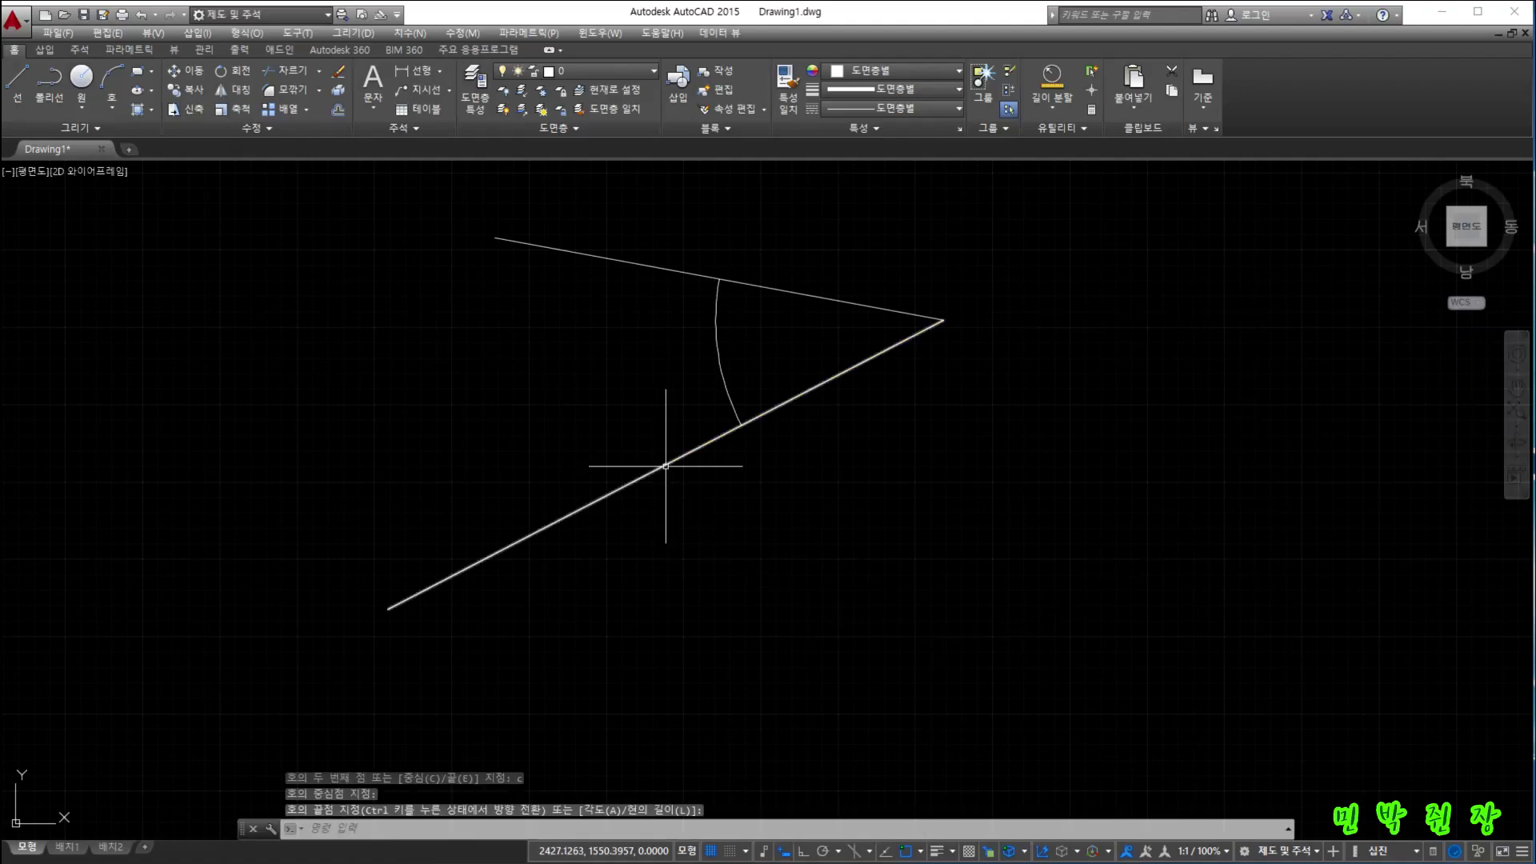
# - Inspect the arc's end on the lower line up close, and erase the arc
pyautogui.scroll(5, 740, 424)
pyautogui.scroll(1, 742, 425)
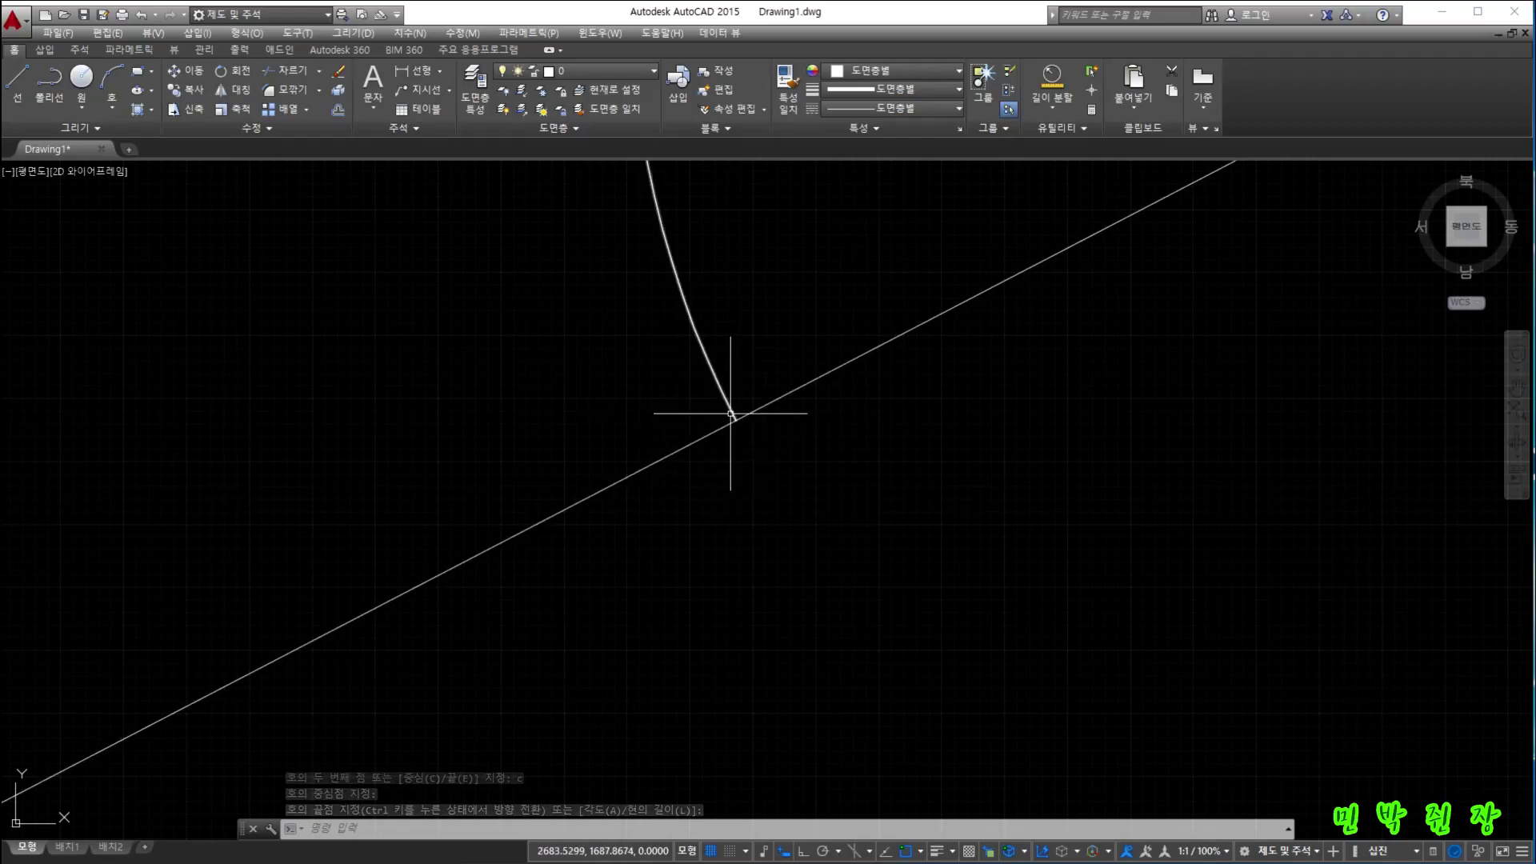
pyautogui.scroll(-6, 740, 417)
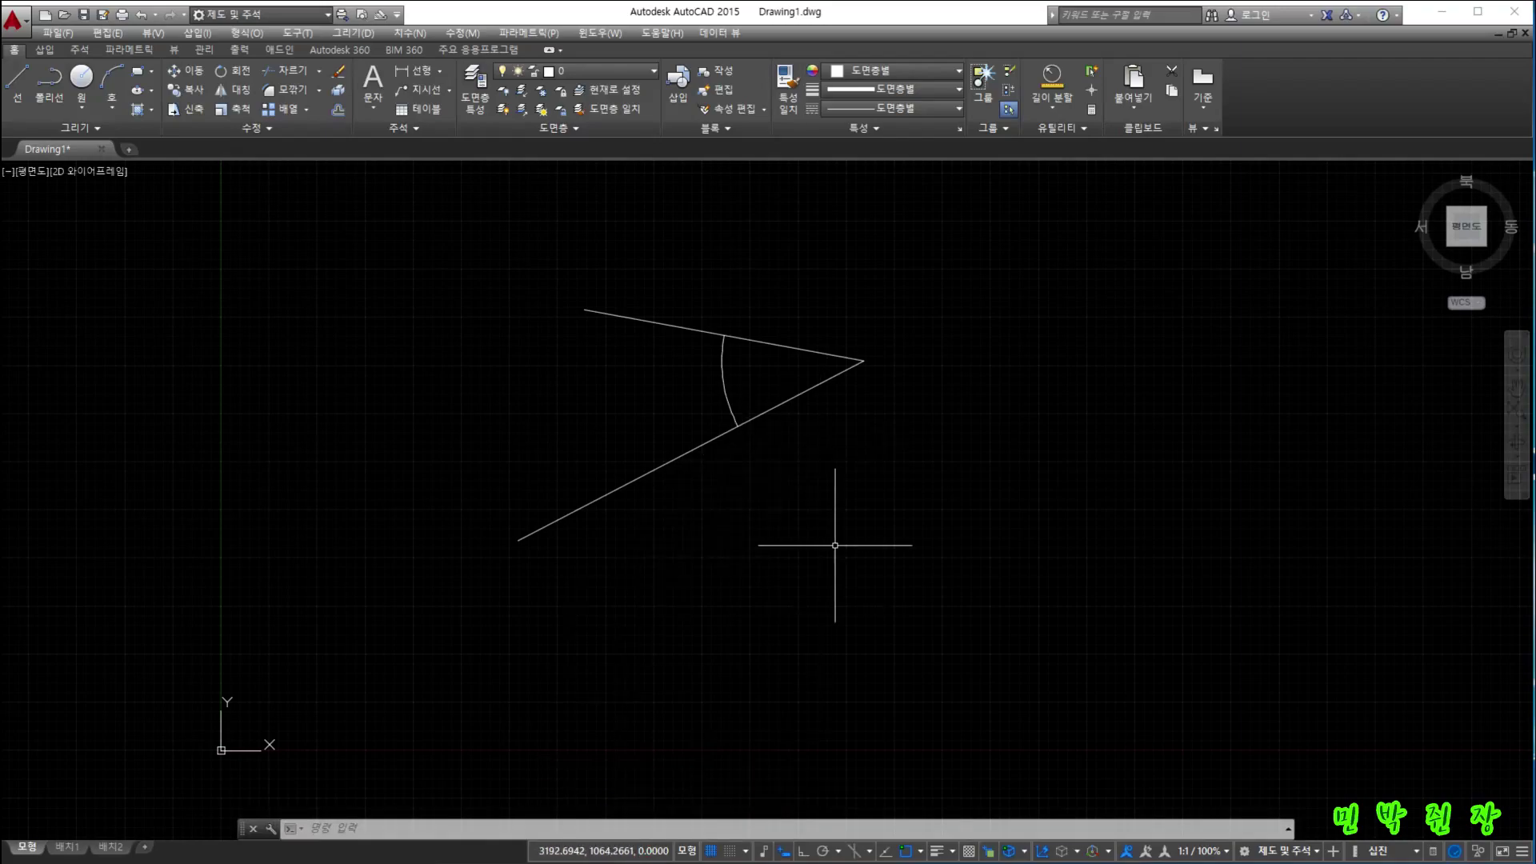
pyautogui.click(723, 379)
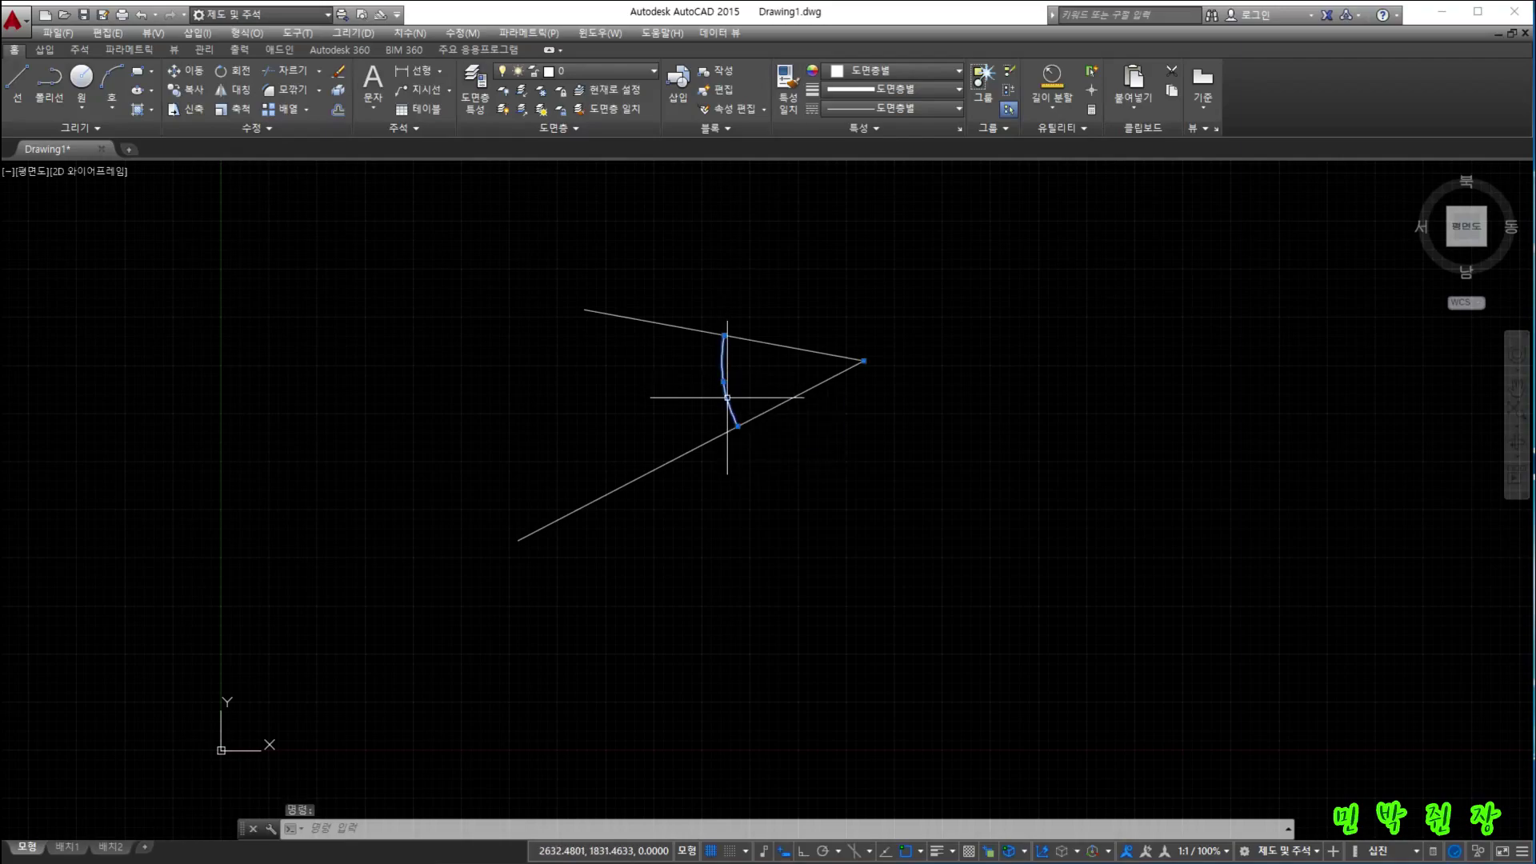
pyautogui.press('Delete')
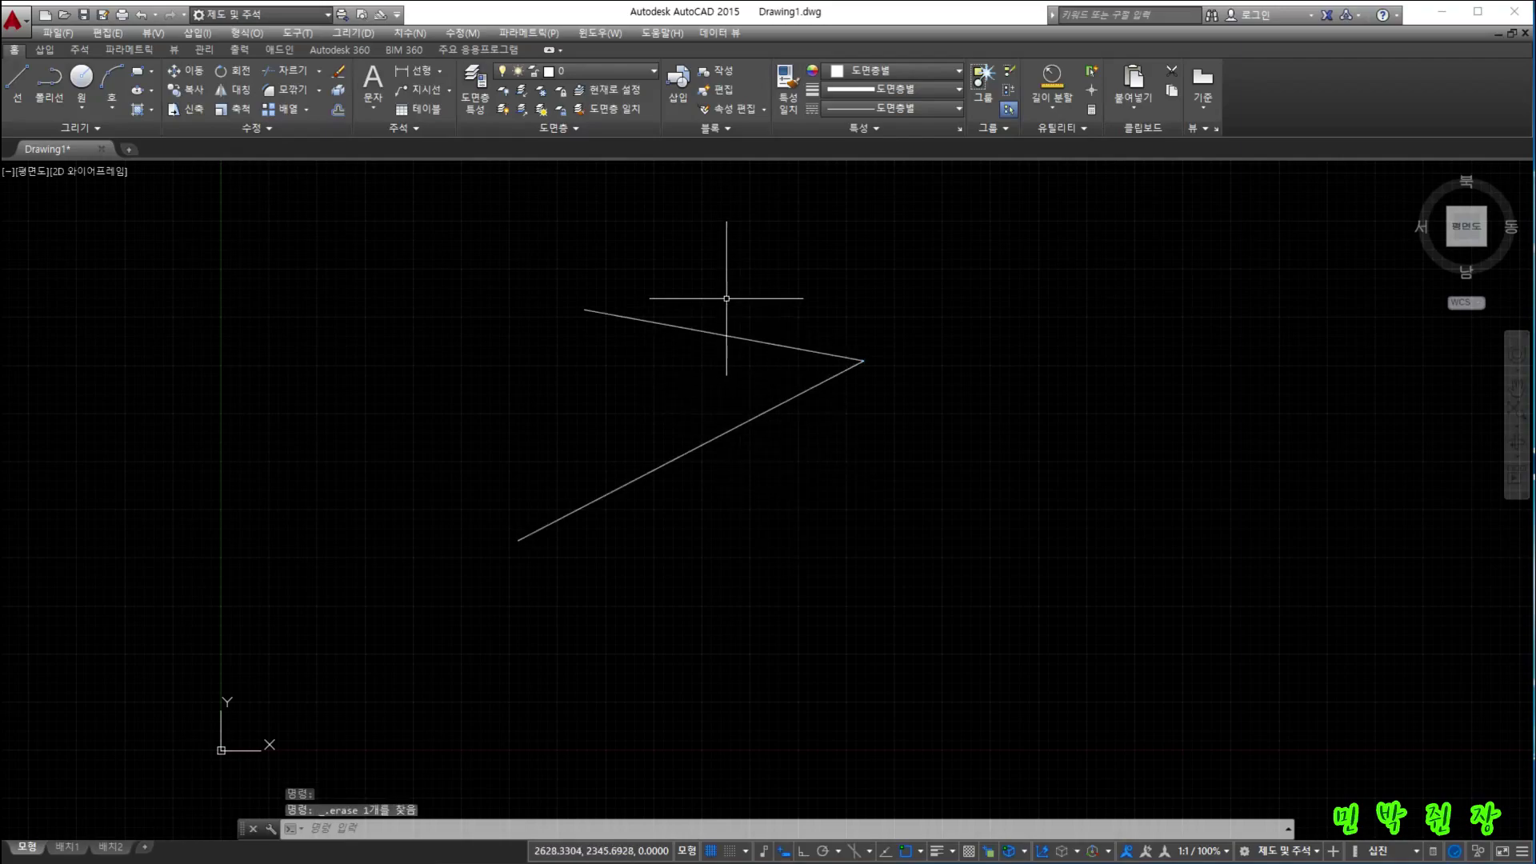
# - Measure the angle between the two connected lines
pyautogui.click(1053, 109)
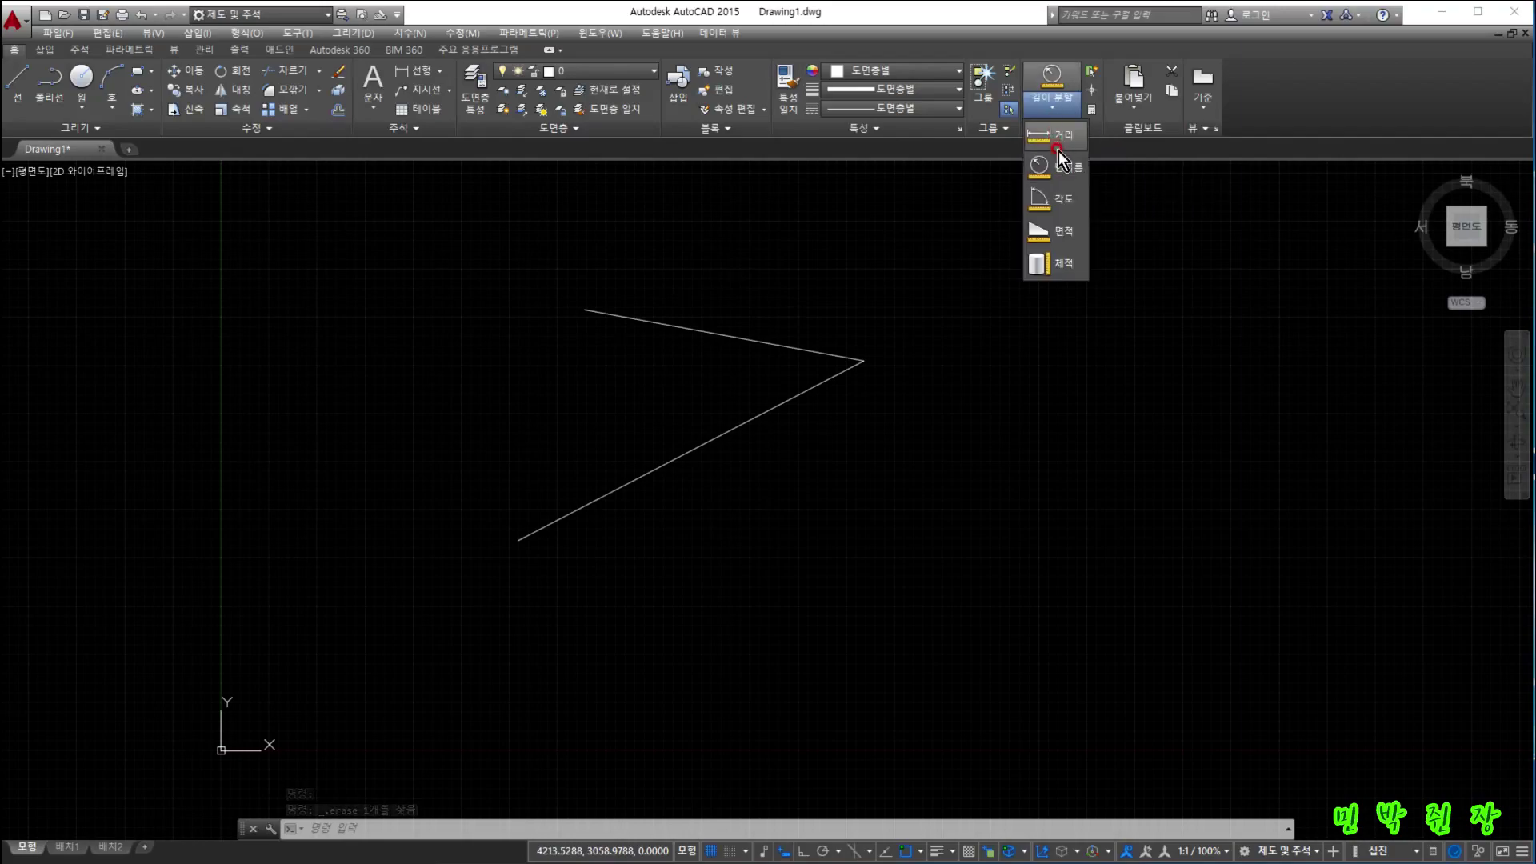
pyautogui.click(1061, 203)
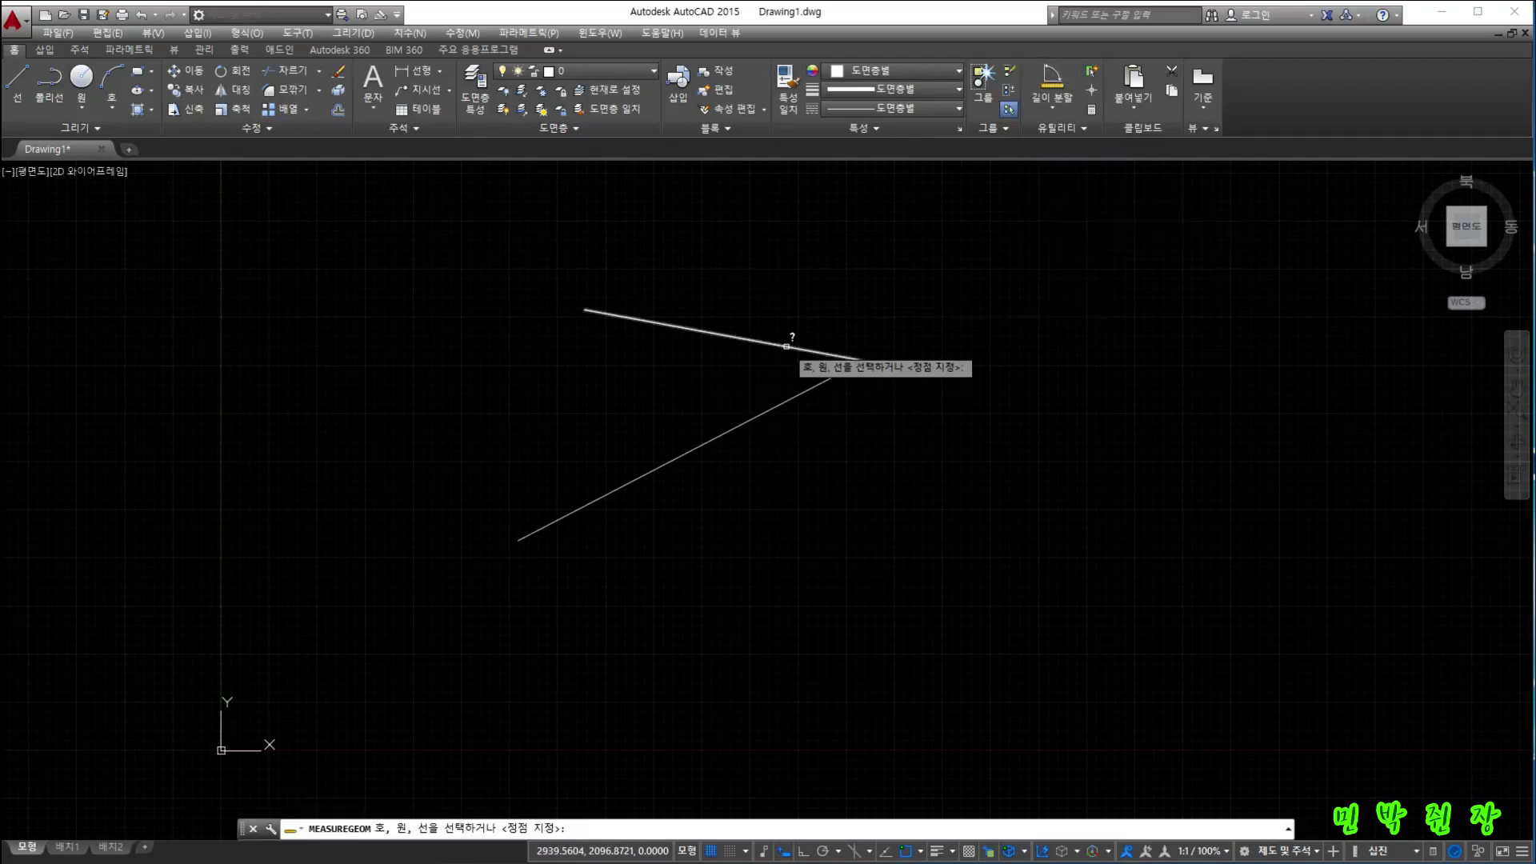
pyautogui.click(786, 346)
pyautogui.click(800, 394)
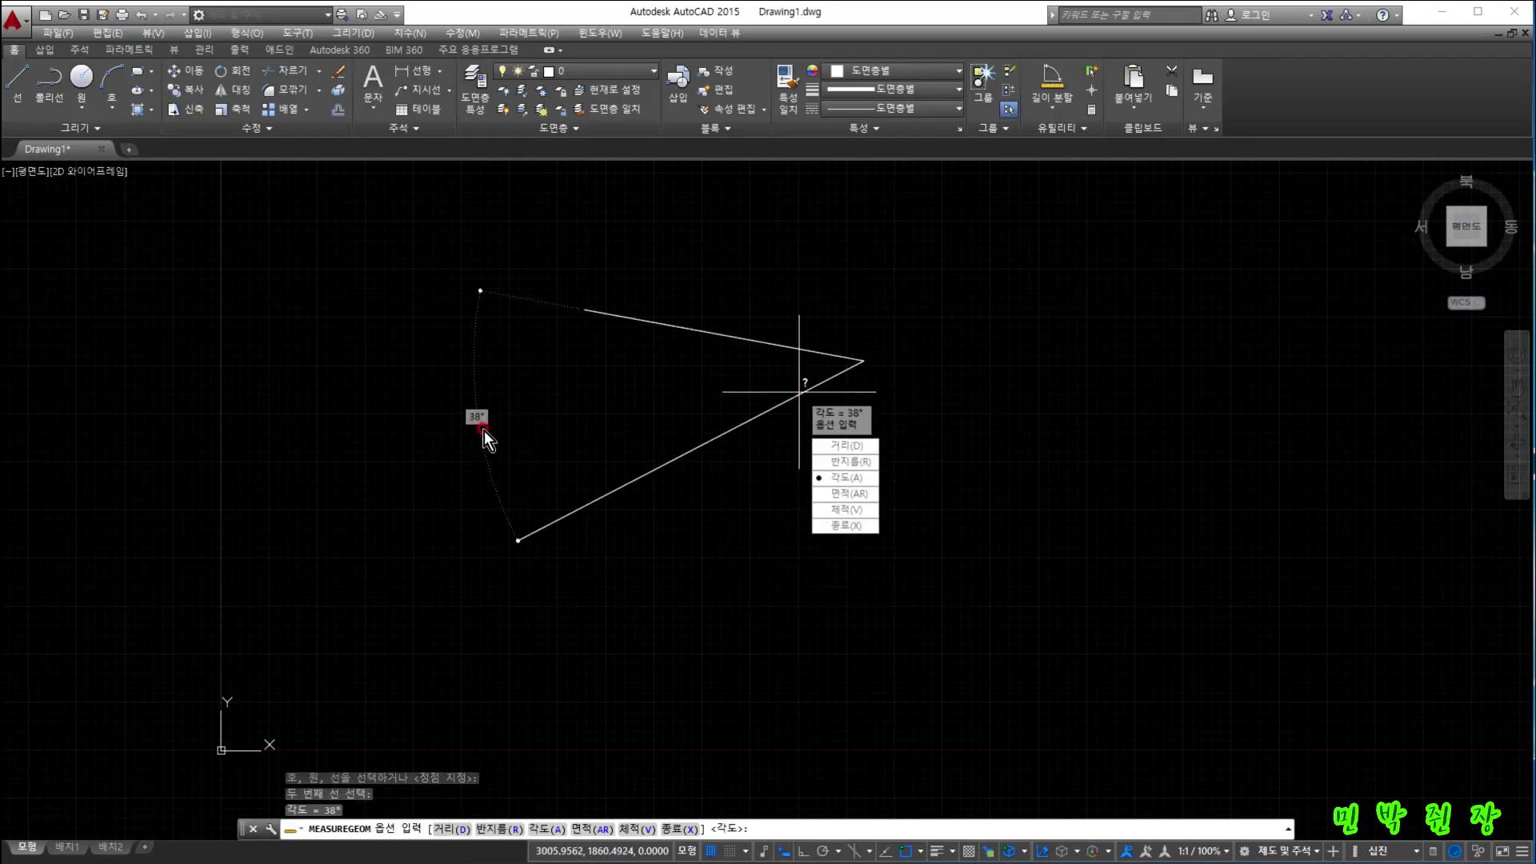
pyautogui.press('Escape')
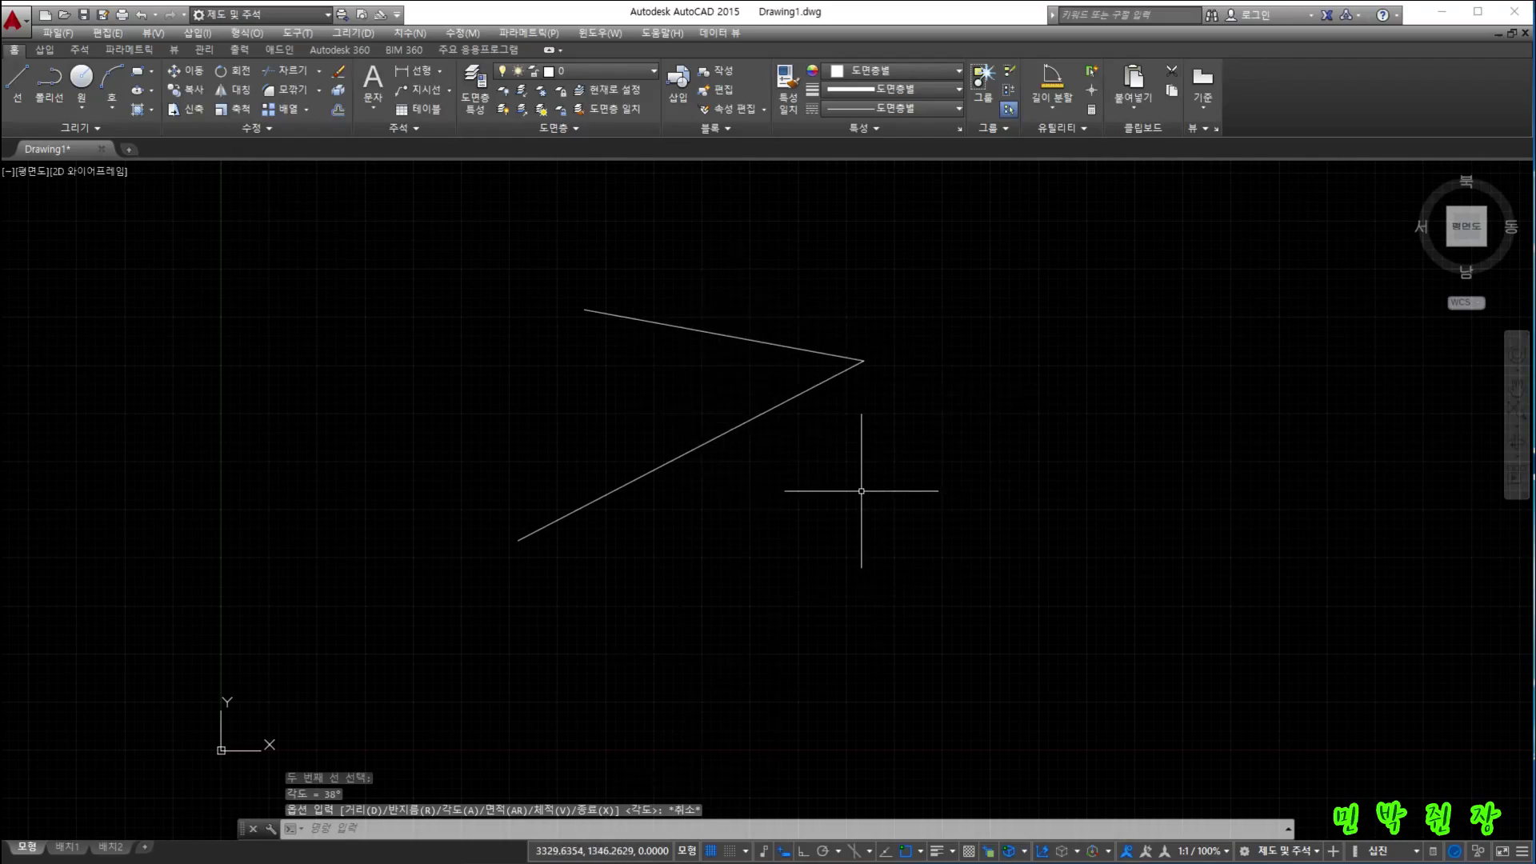
pyautogui.write('a')
pyautogui.press('Return')
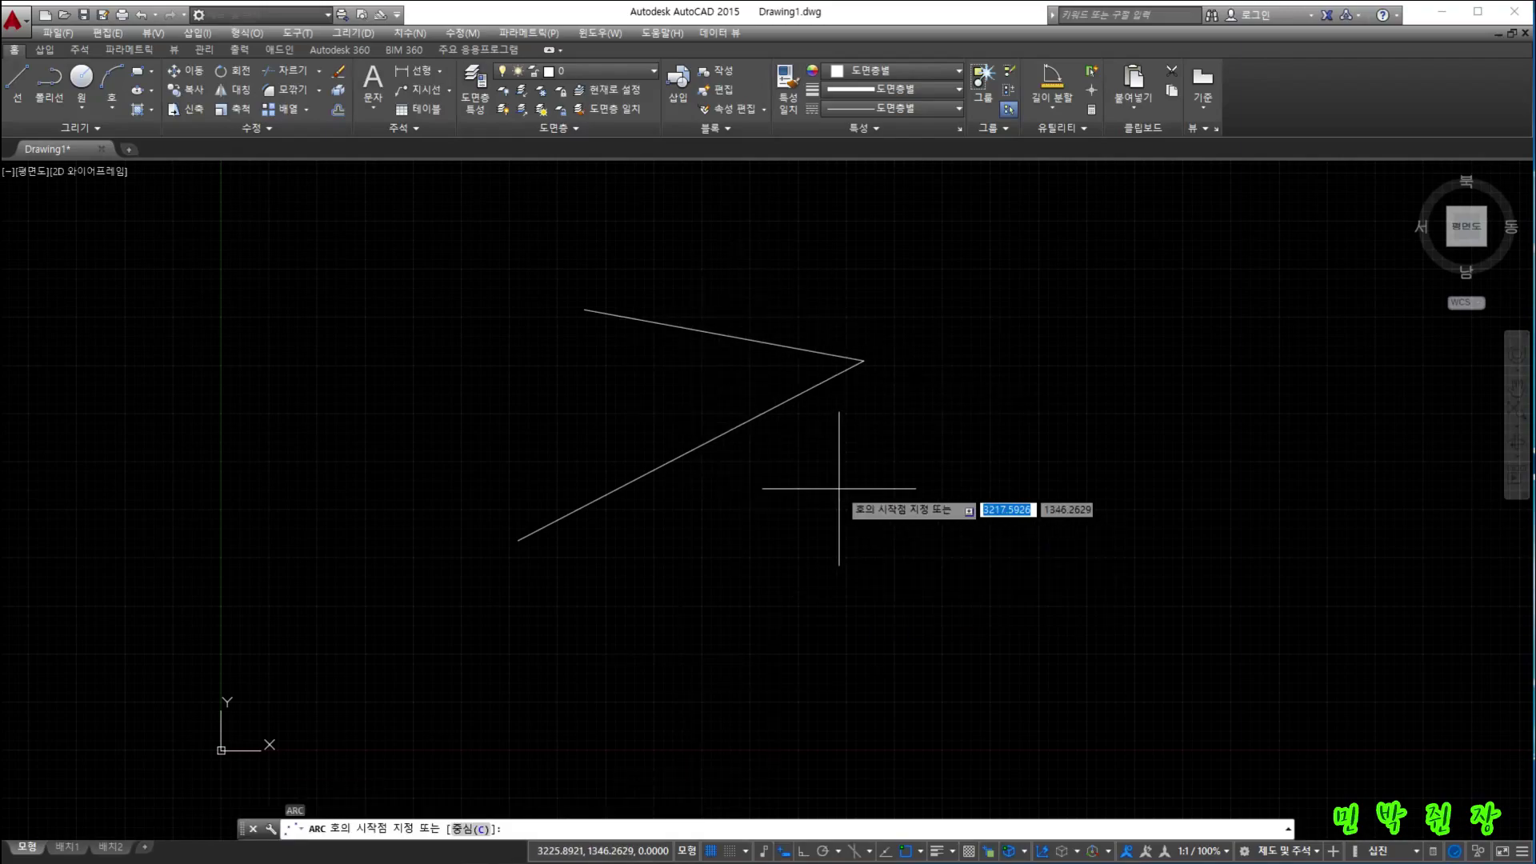
pyautogui.click(725, 336)
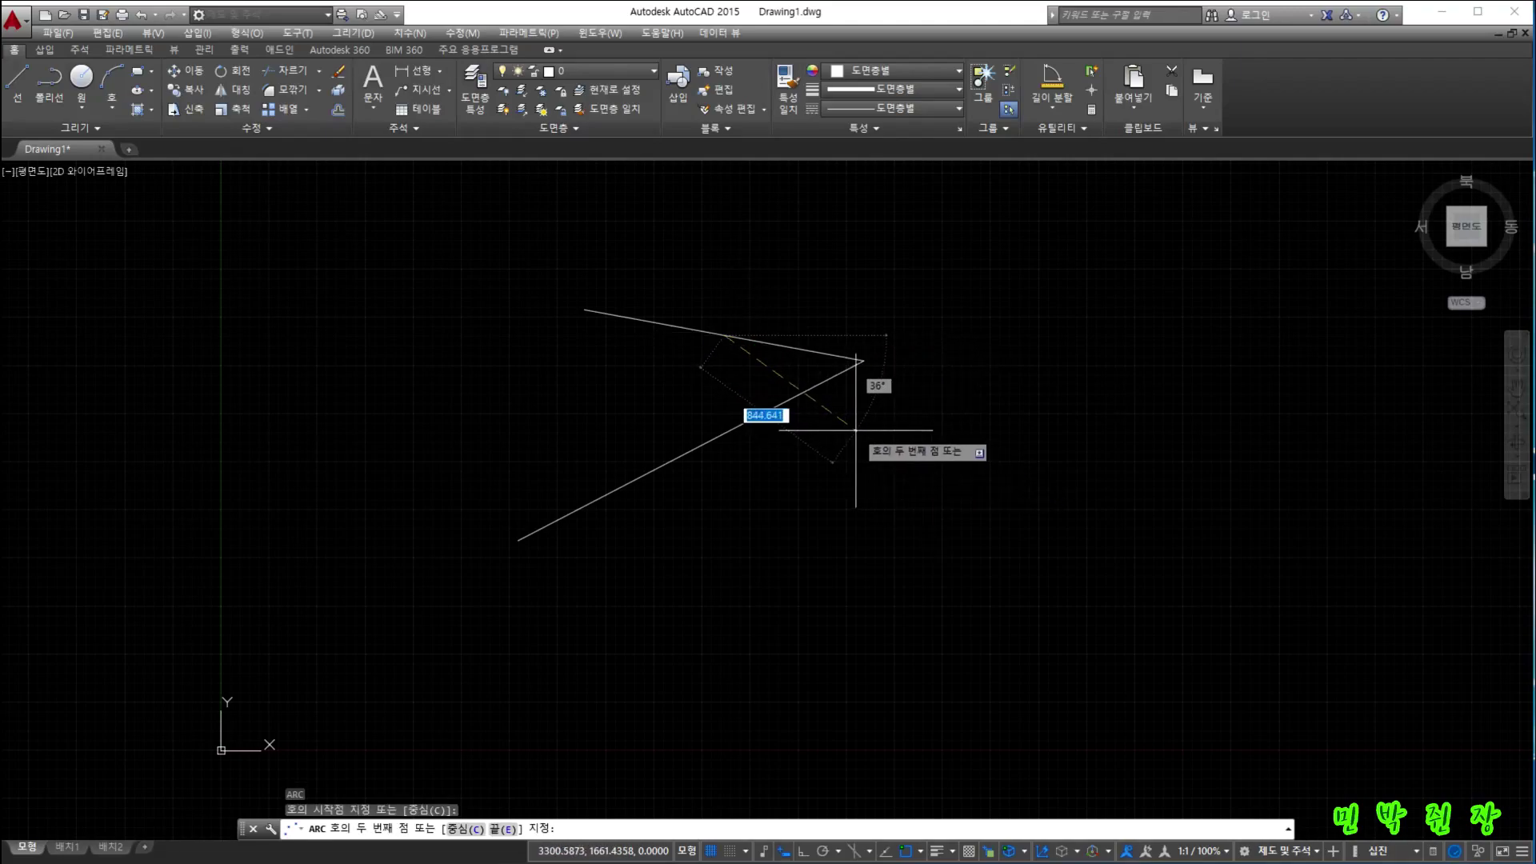
pyautogui.write('c')
pyautogui.press('Return')
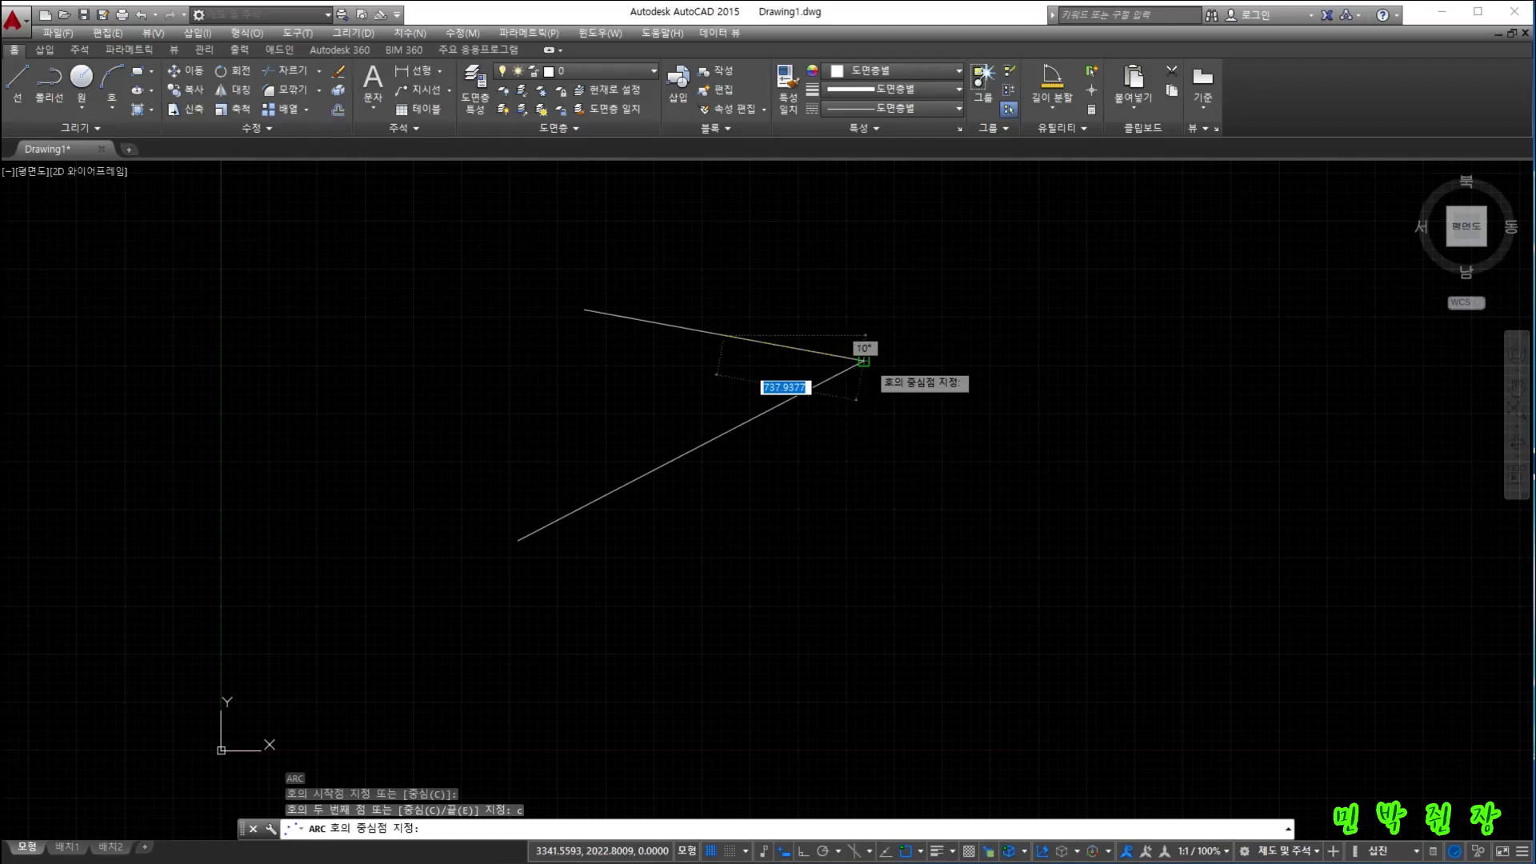
pyautogui.click(864, 361)
pyautogui.click(638, 828)
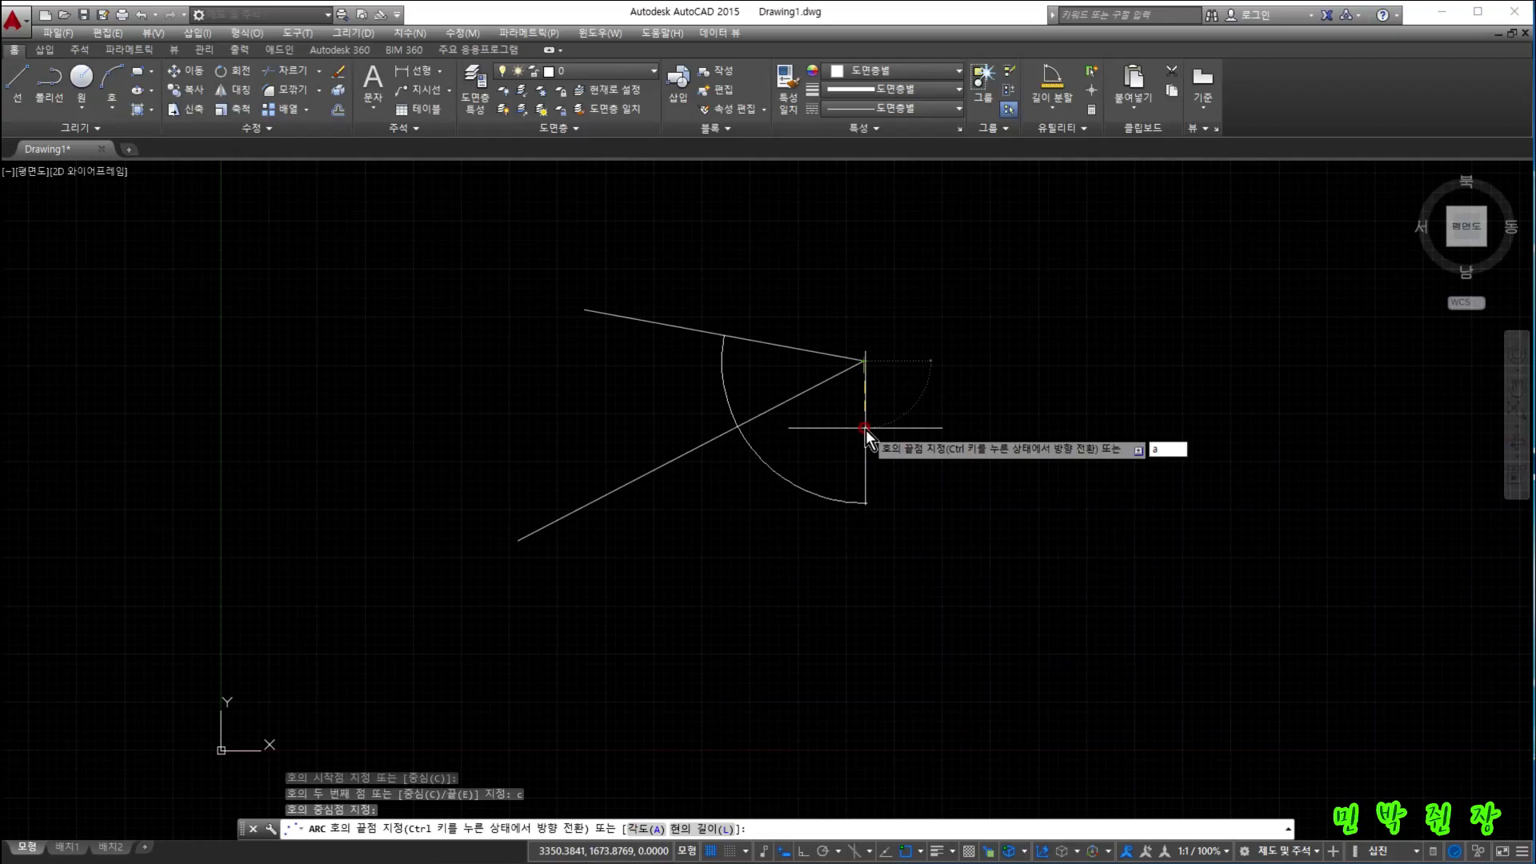
pyautogui.press('Return')
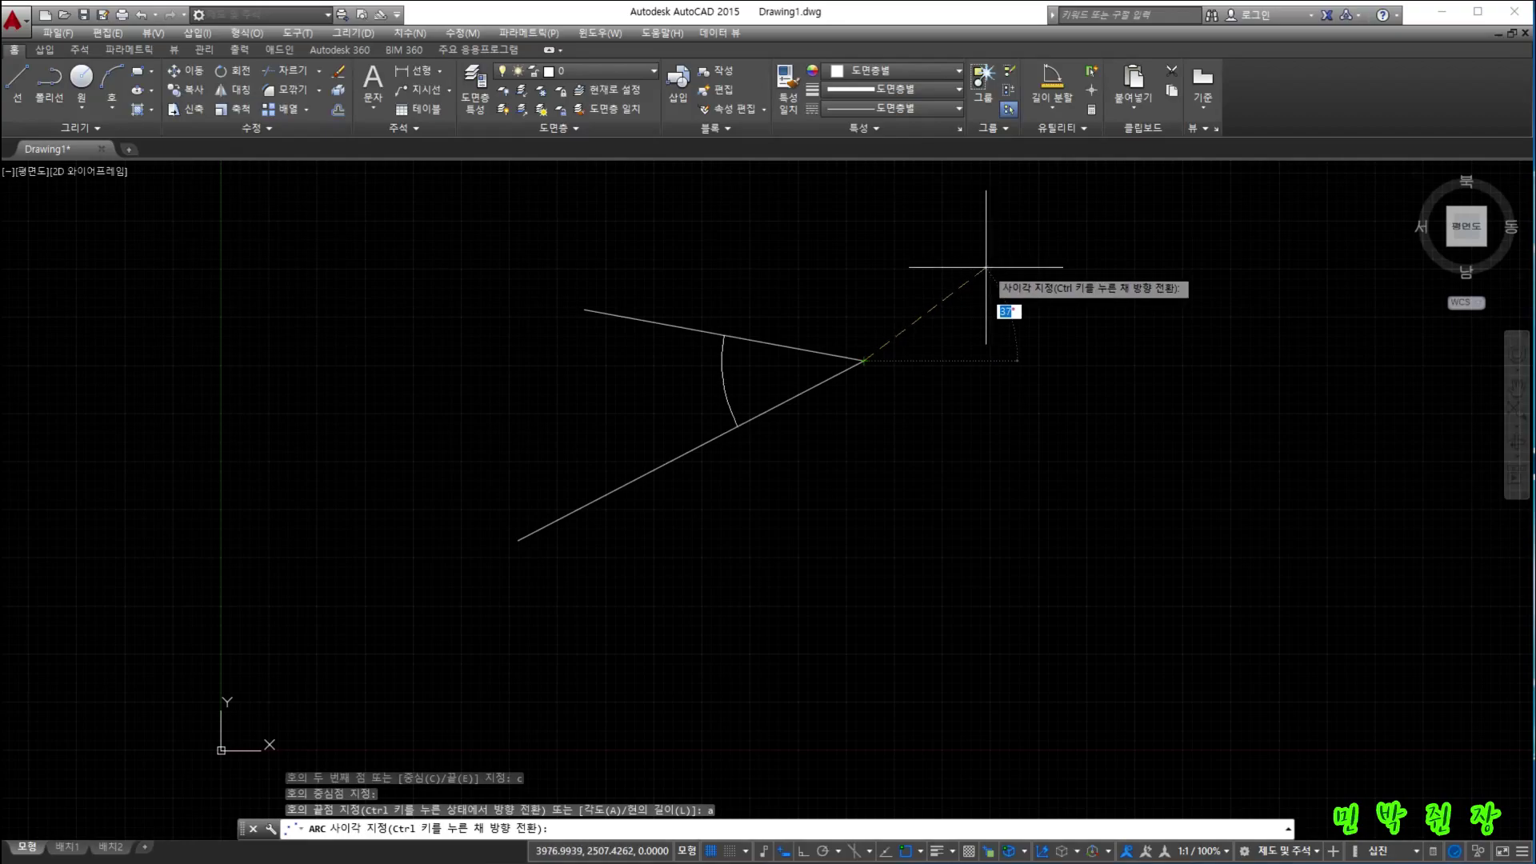
pyautogui.press('Escape')
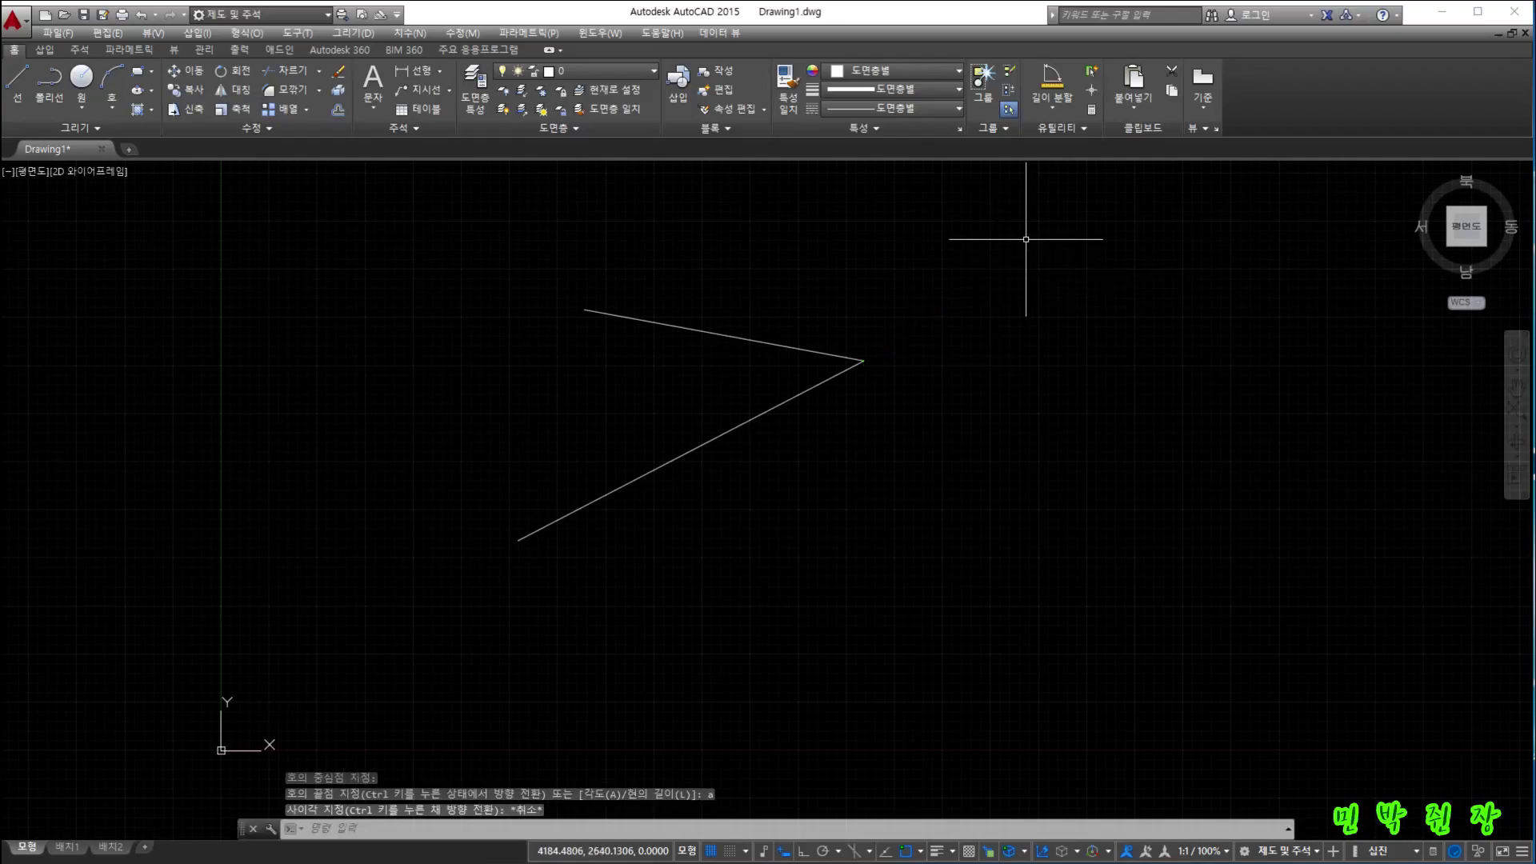
# - Measure the angle between the upper and lower lines once more
pyautogui.click(1054, 113)
pyautogui.click(1056, 199)
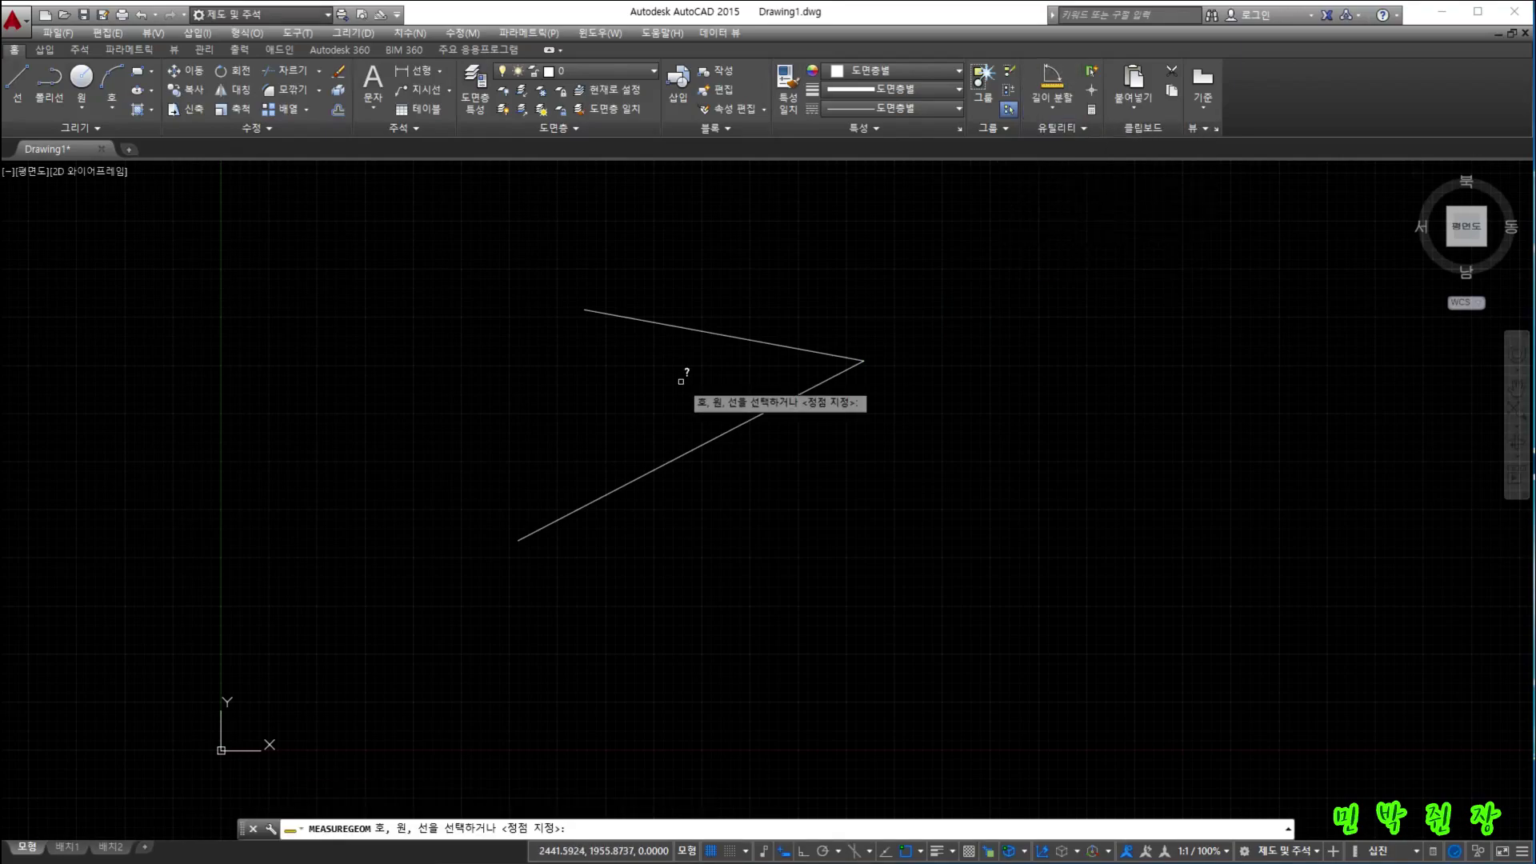
pyautogui.click(628, 318)
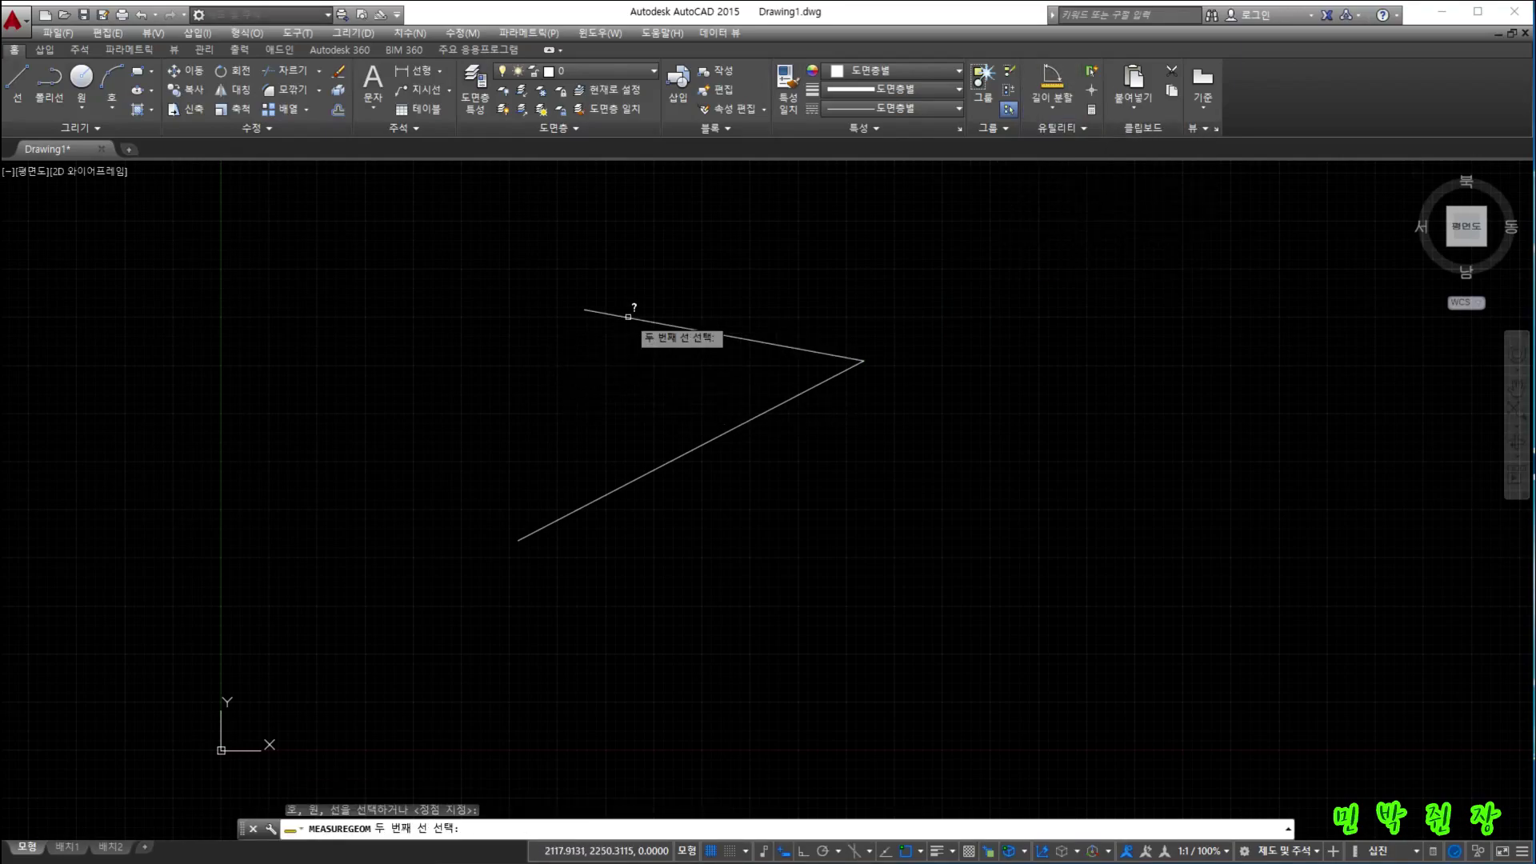
pyautogui.click(661, 466)
pyautogui.press('Escape')
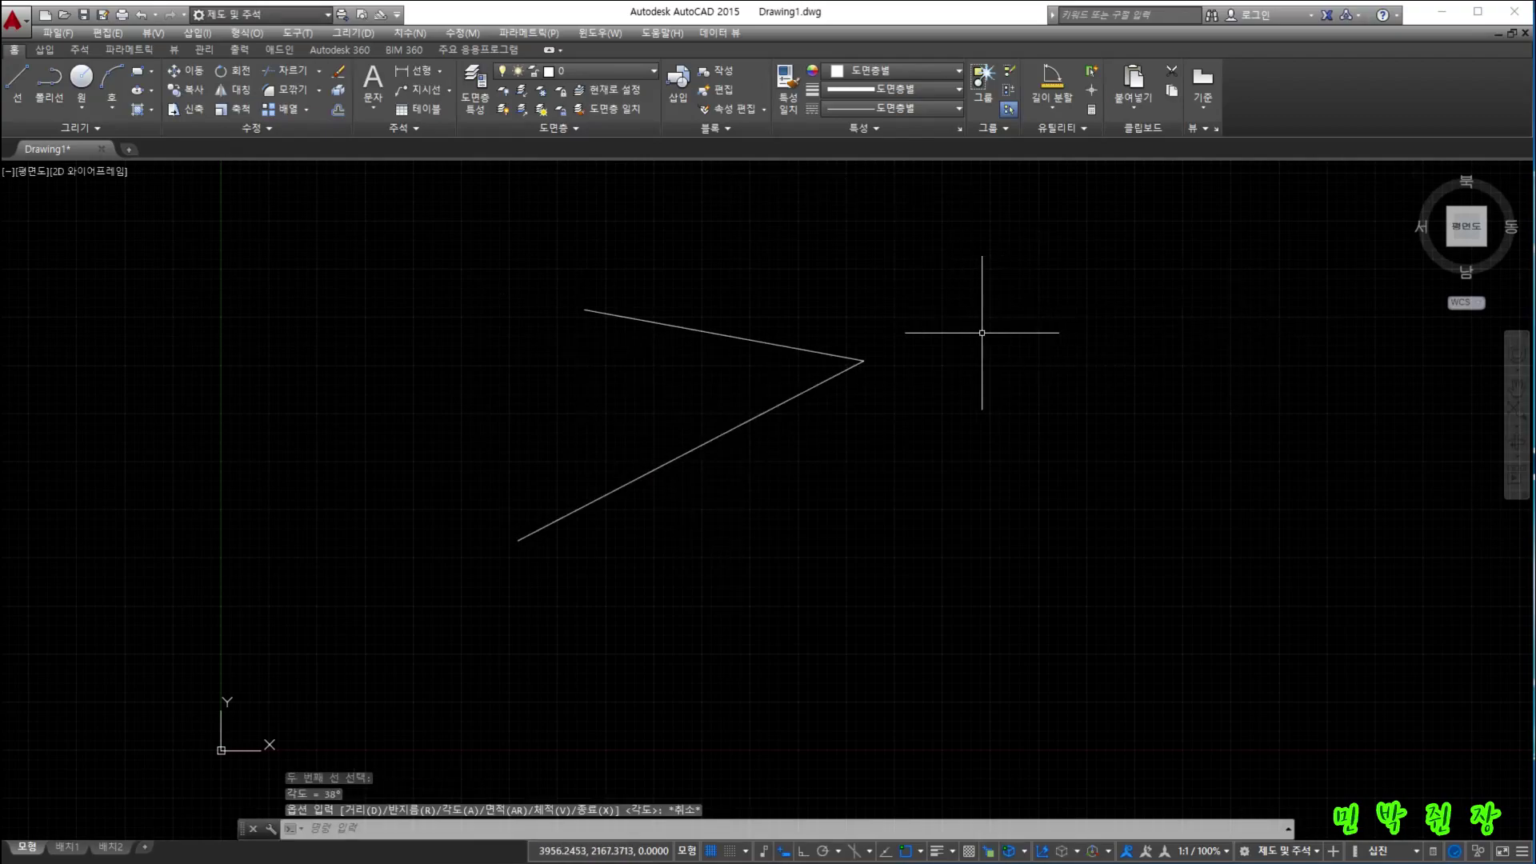
pyautogui.write('c')
pyautogui.press('Return')
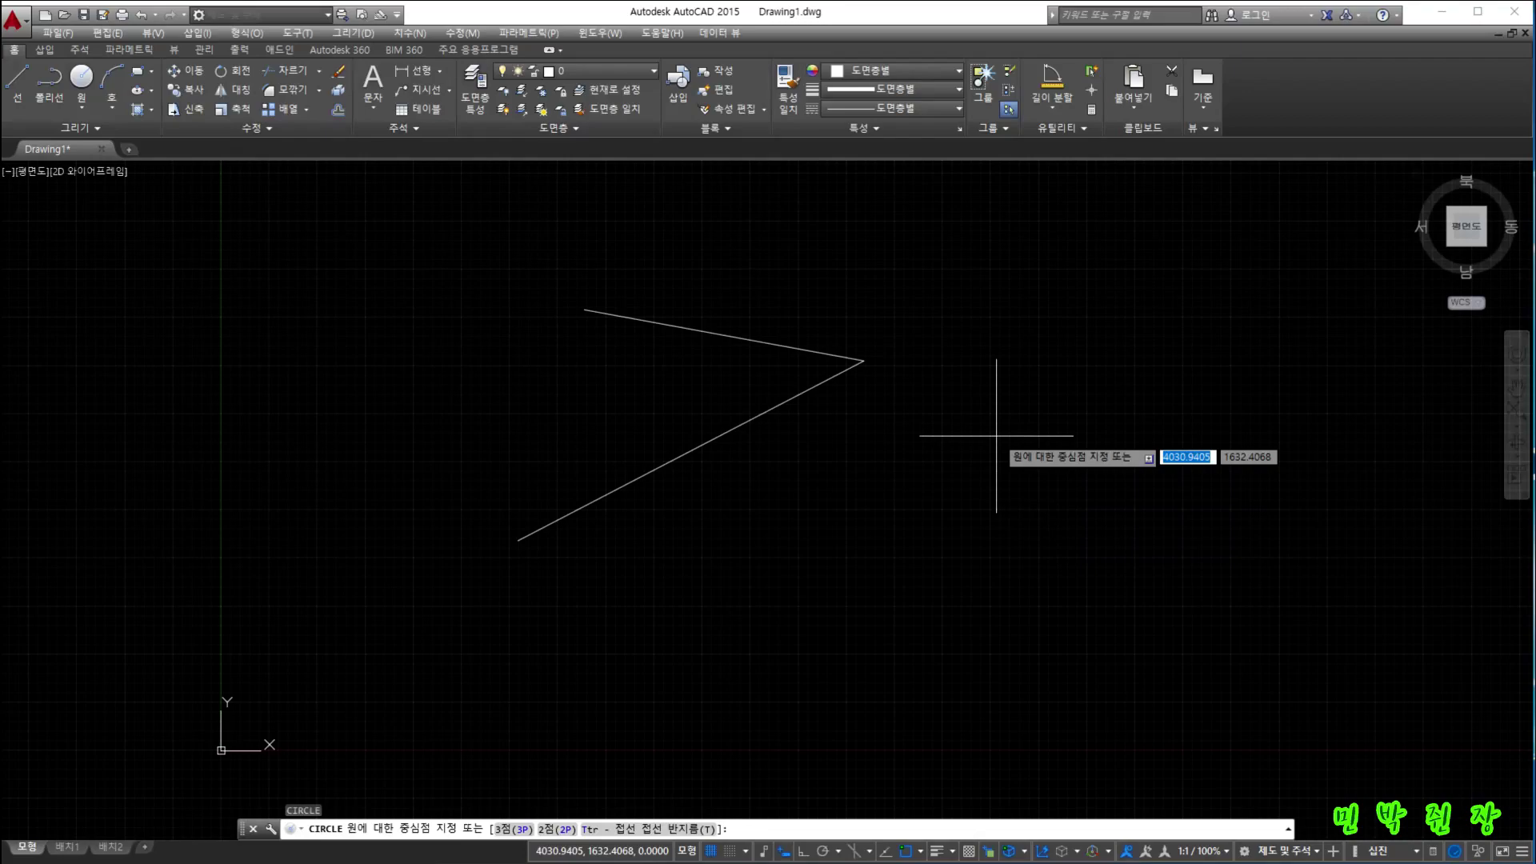
pyautogui.click(724, 335)
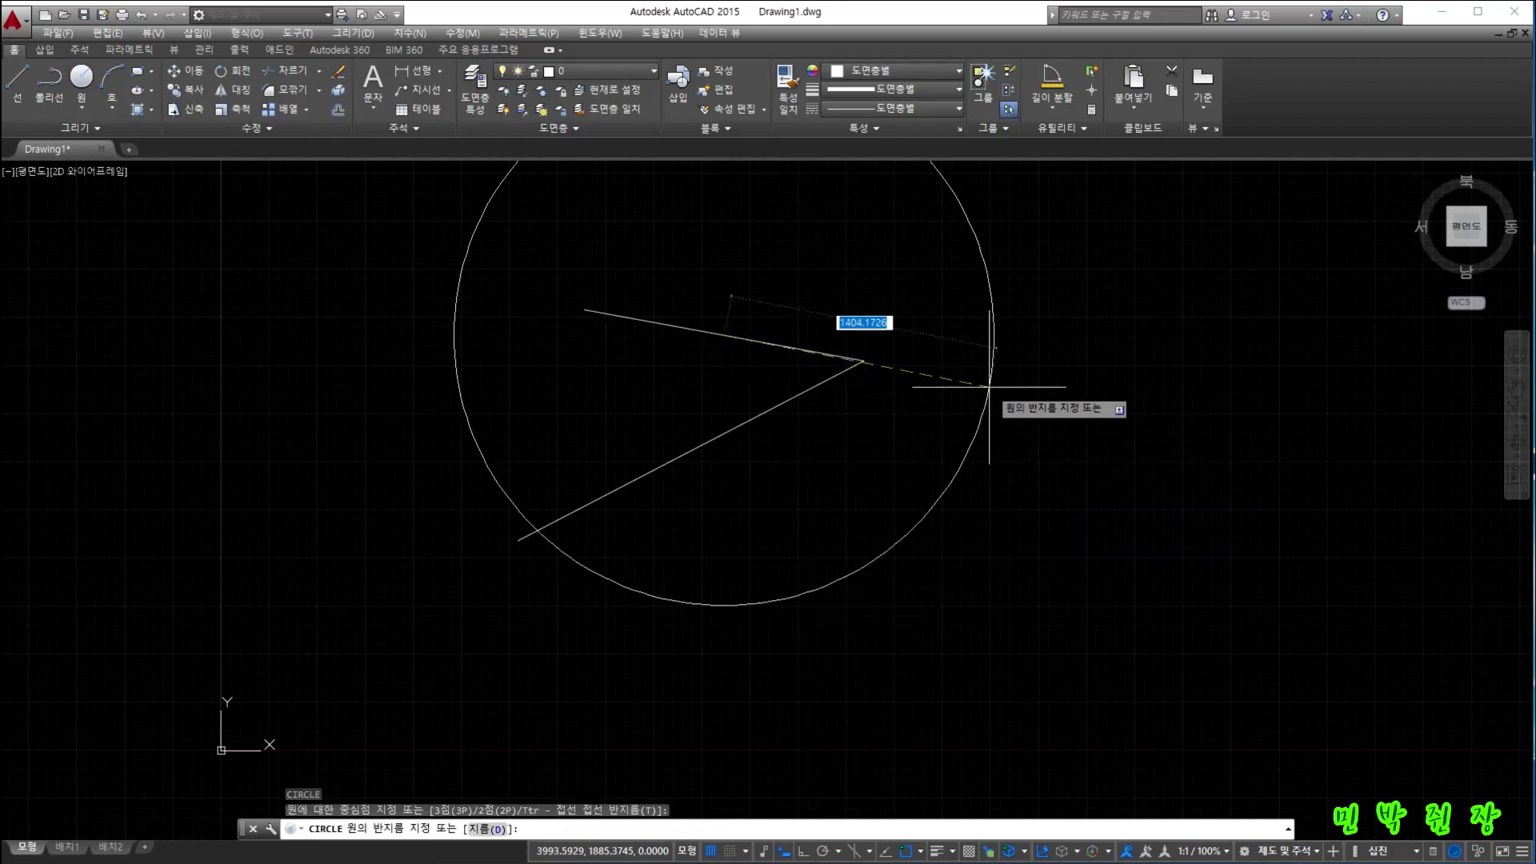
pyautogui.press('Escape')
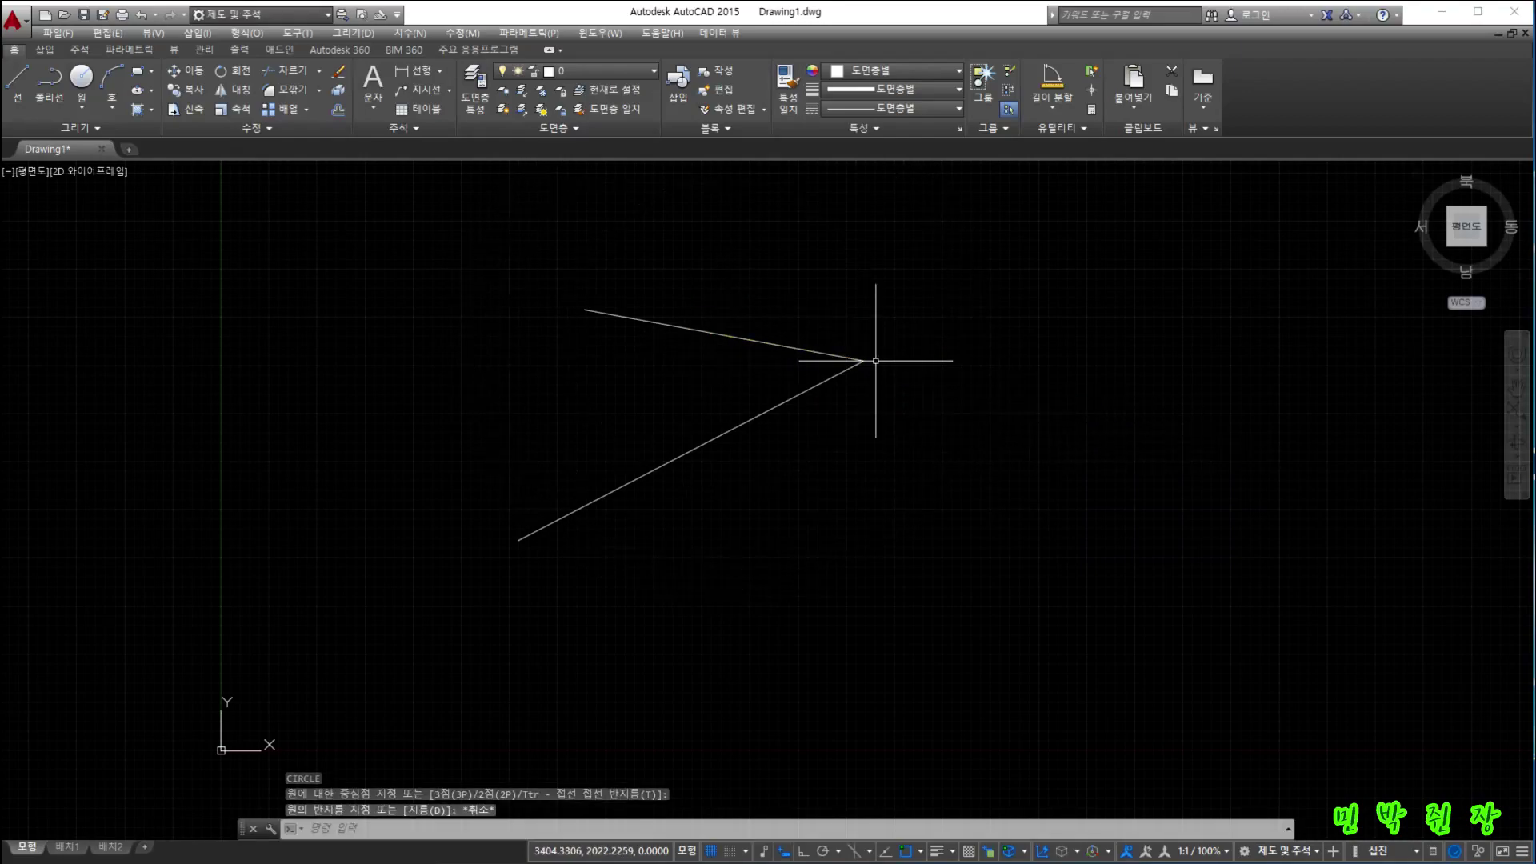
# - Draw an arc from the upper line's midpoint, centered on the lines' shared corner, with an included angle of about 38 degrees
pyautogui.write('a')
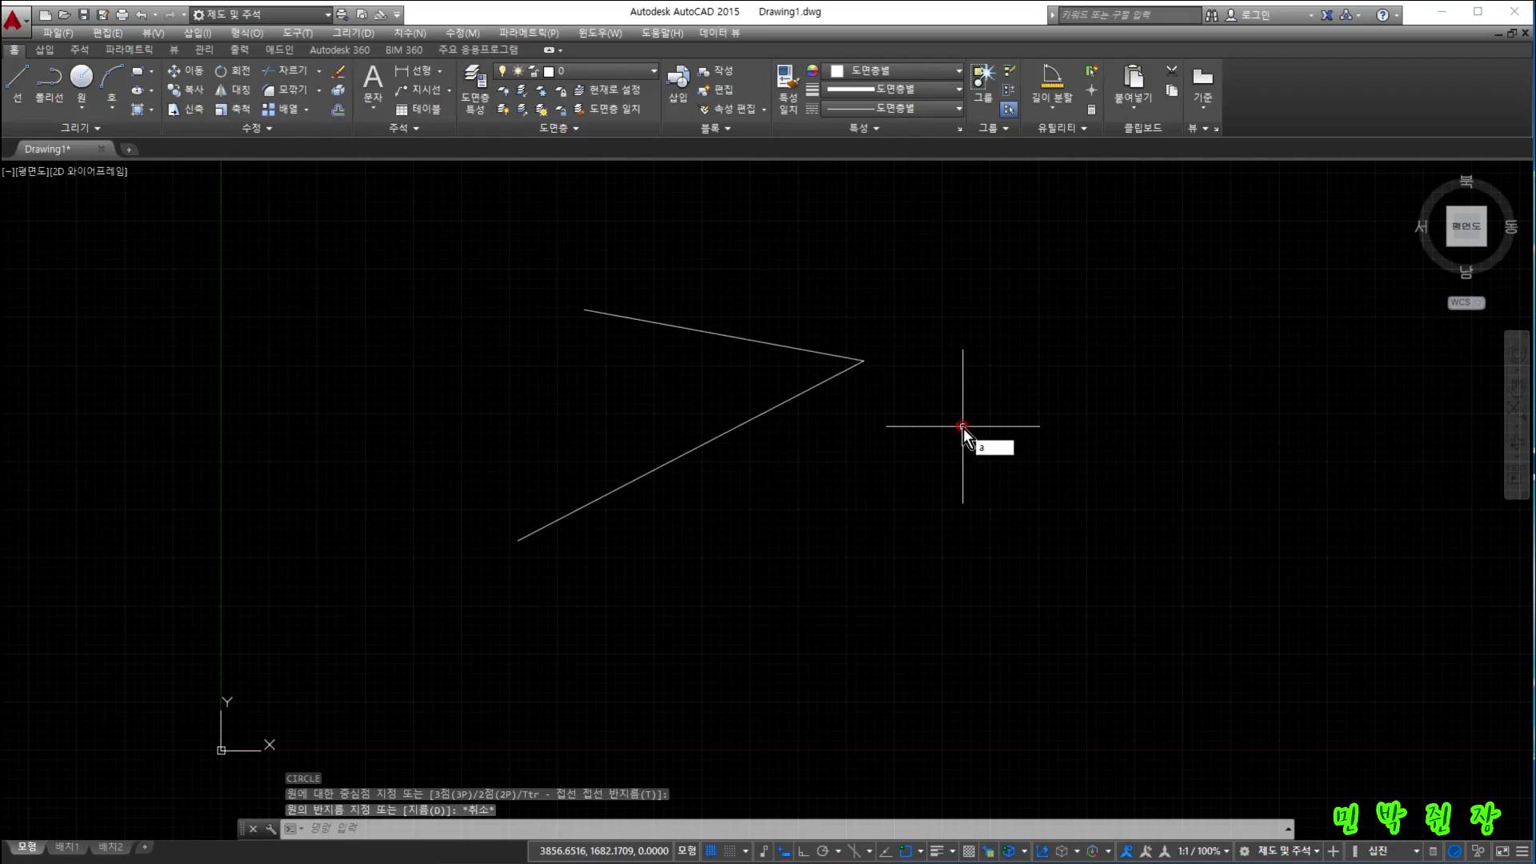
pyautogui.press('Return')
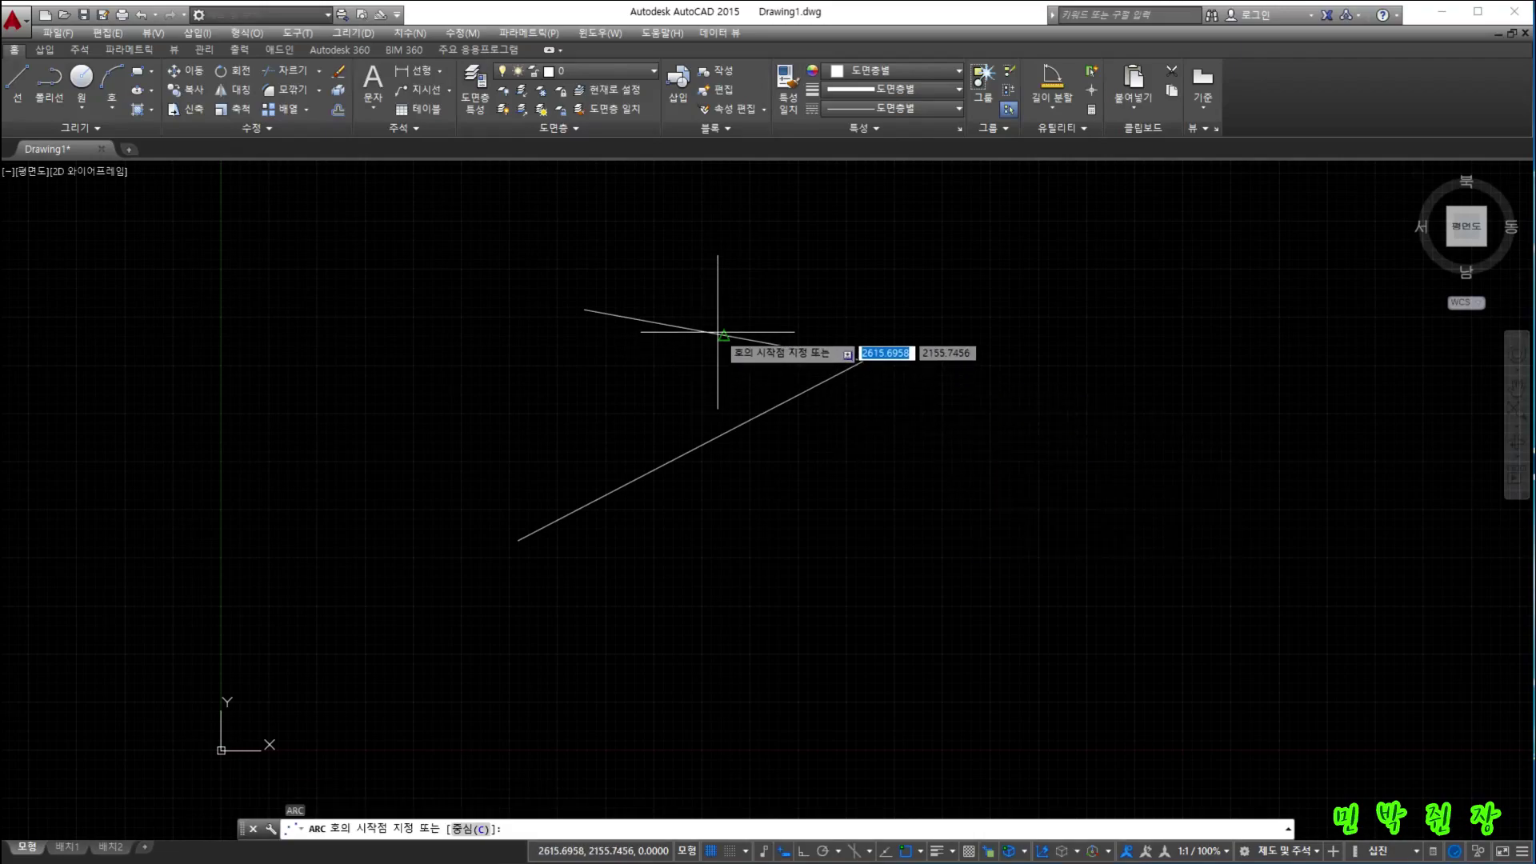
pyautogui.click(725, 335)
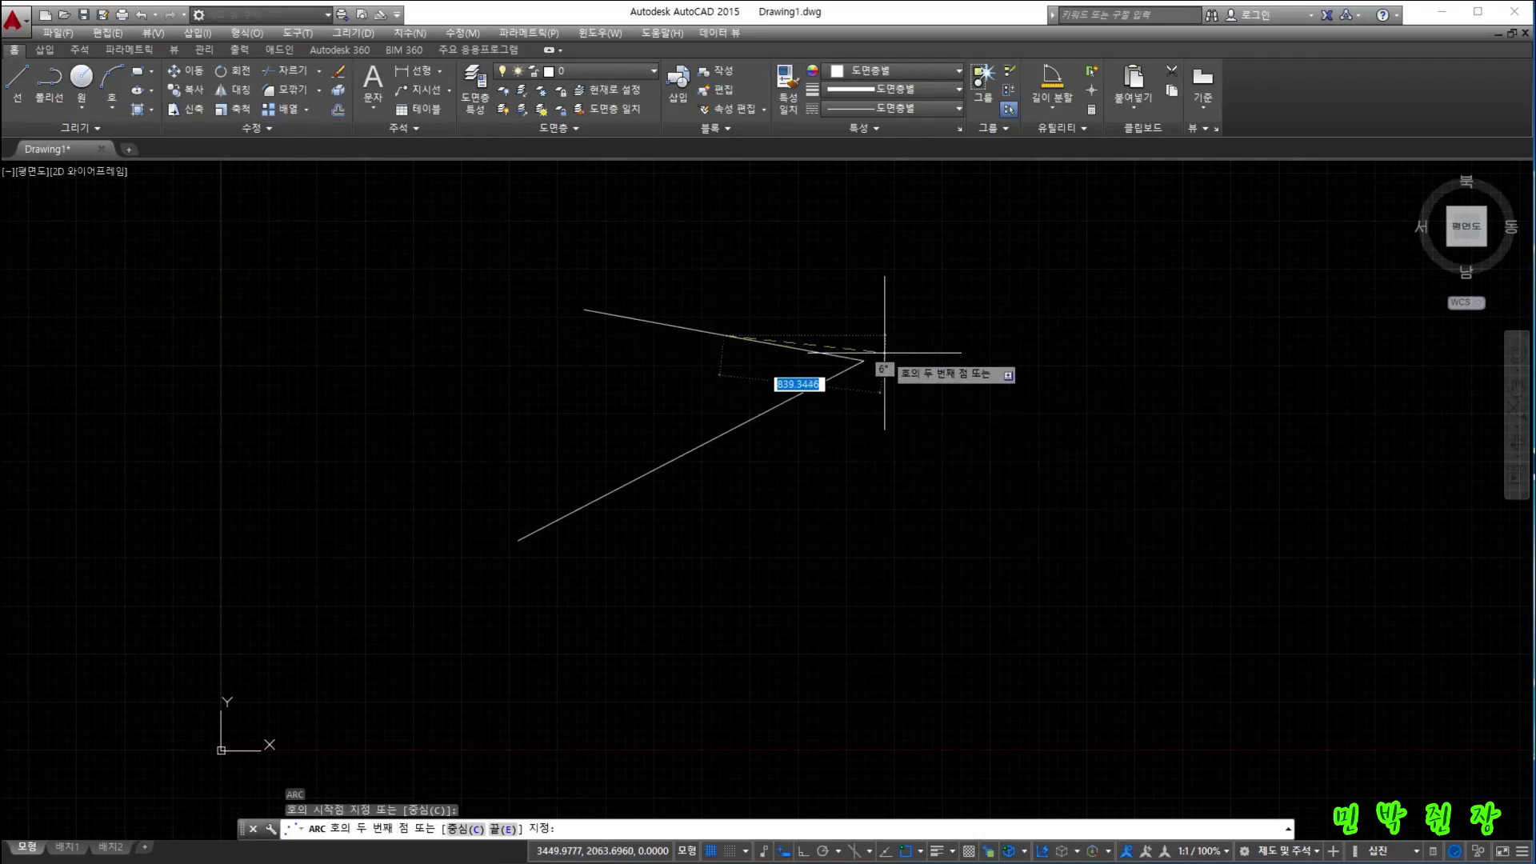
pyautogui.write('c')
pyautogui.press('Return')
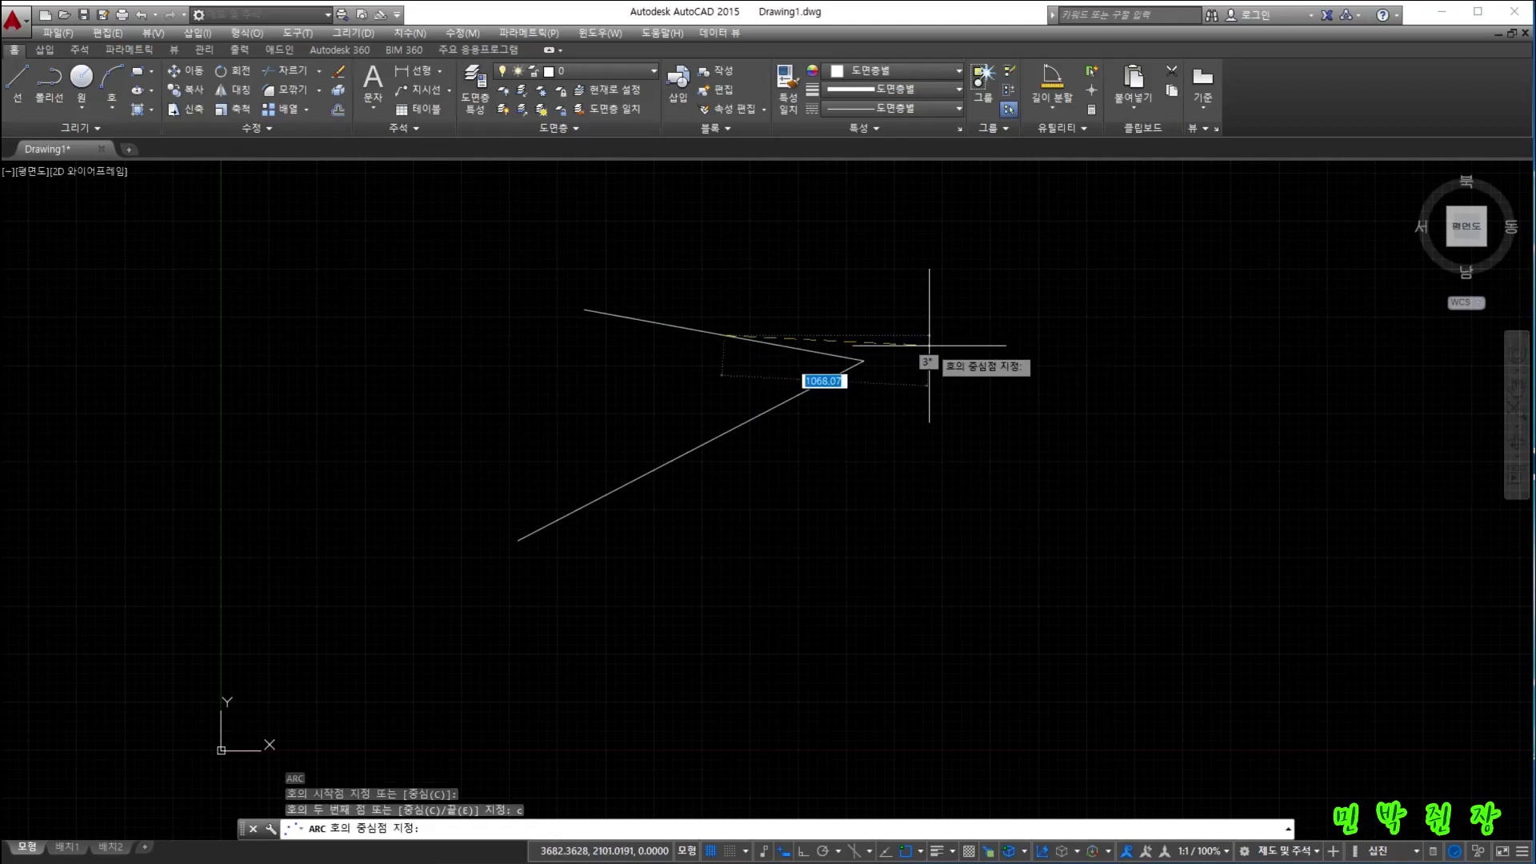
pyautogui.click(864, 361)
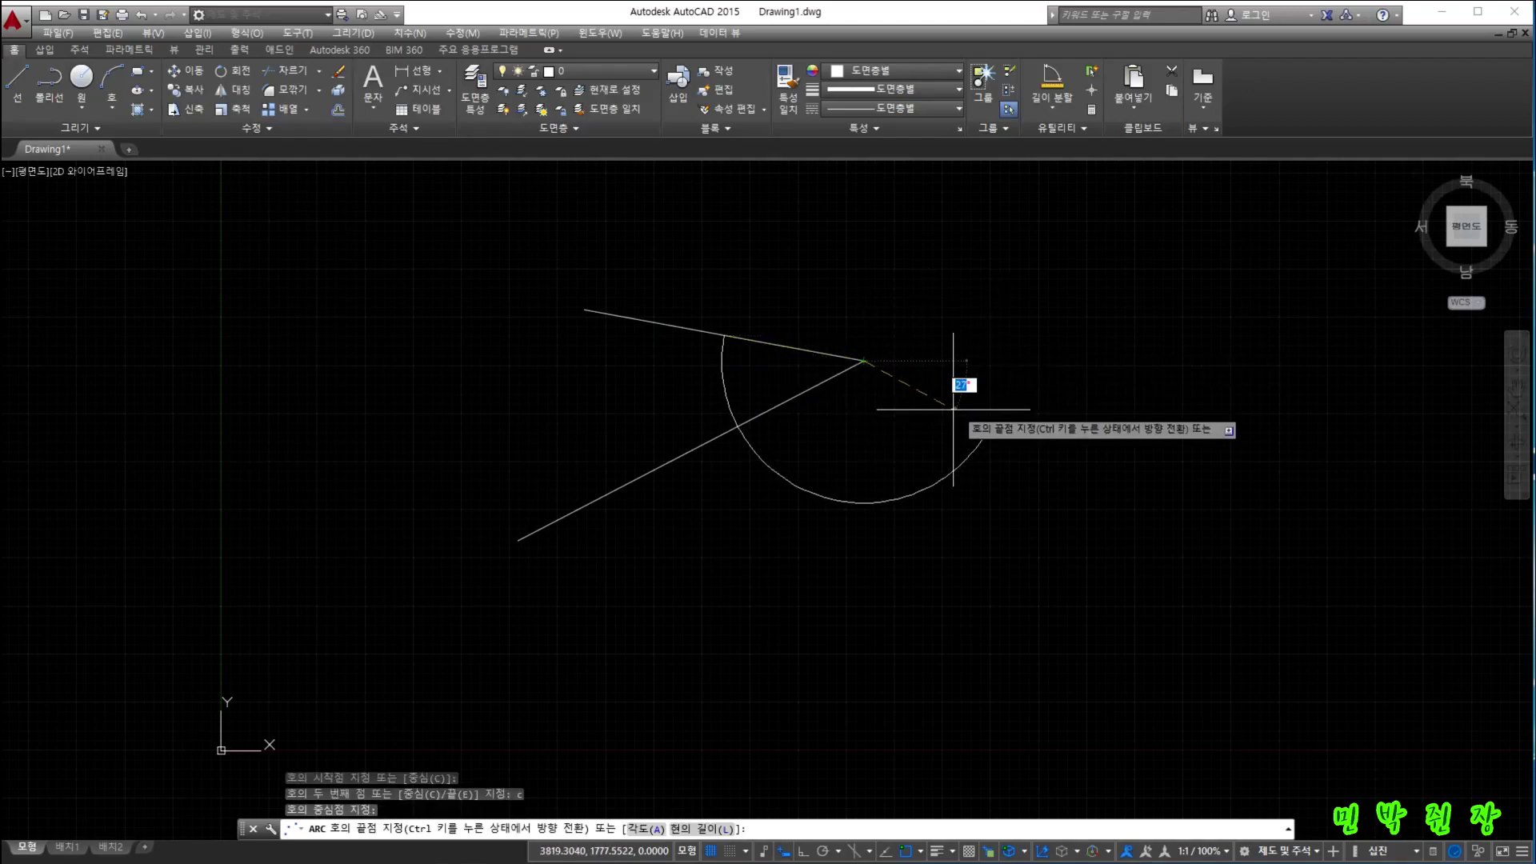
pyautogui.write('a')
pyautogui.press('Return')
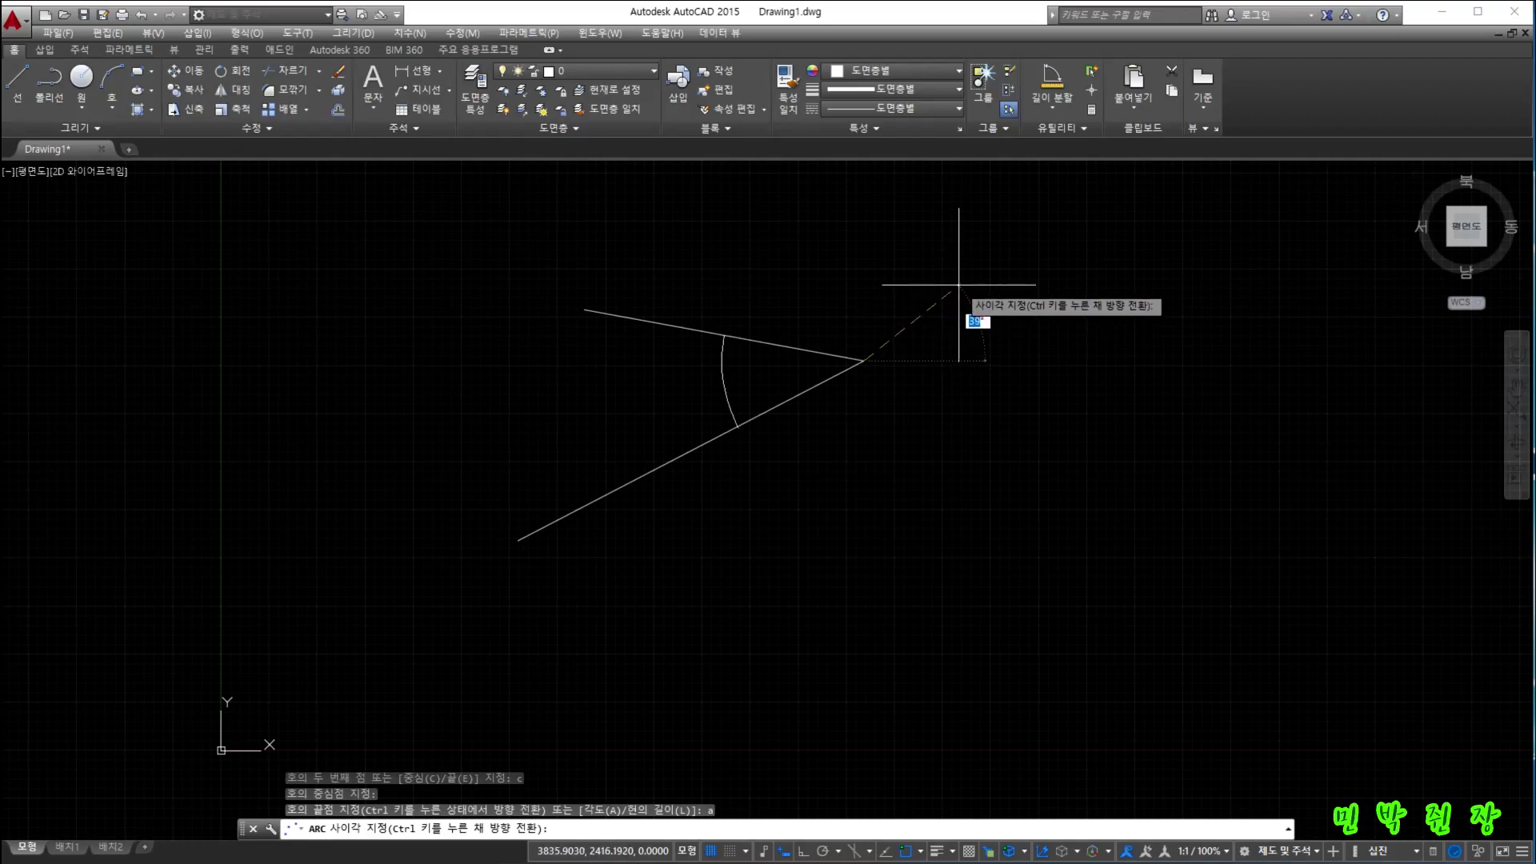
pyautogui.press('Escape')
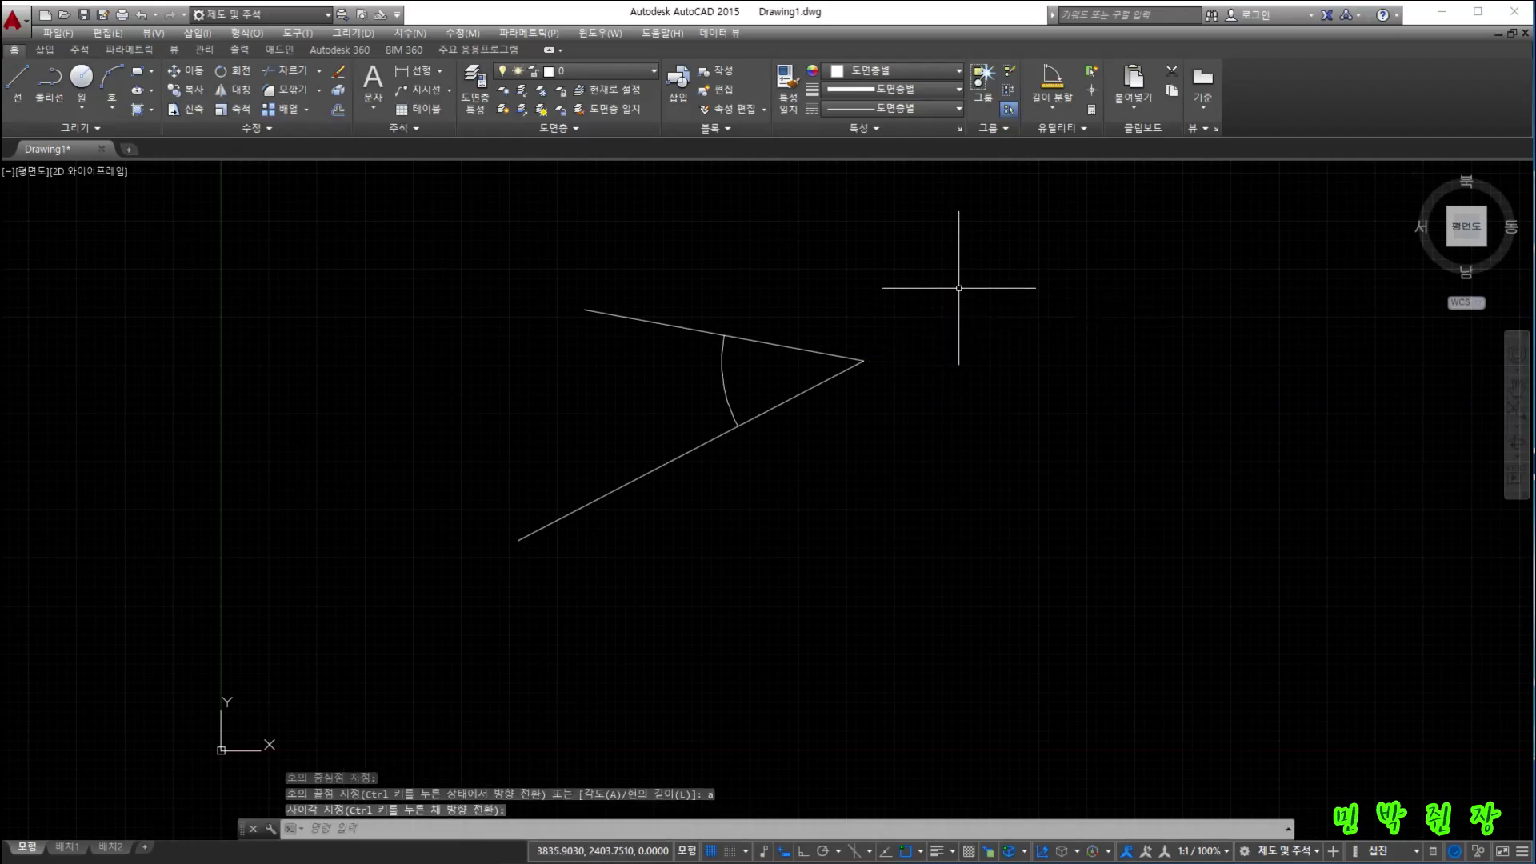
# - Examine up close whether the arc's lower end meets the lower line
pyautogui.scroll(3, 732, 426)
pyautogui.scroll(-2, 736, 428)
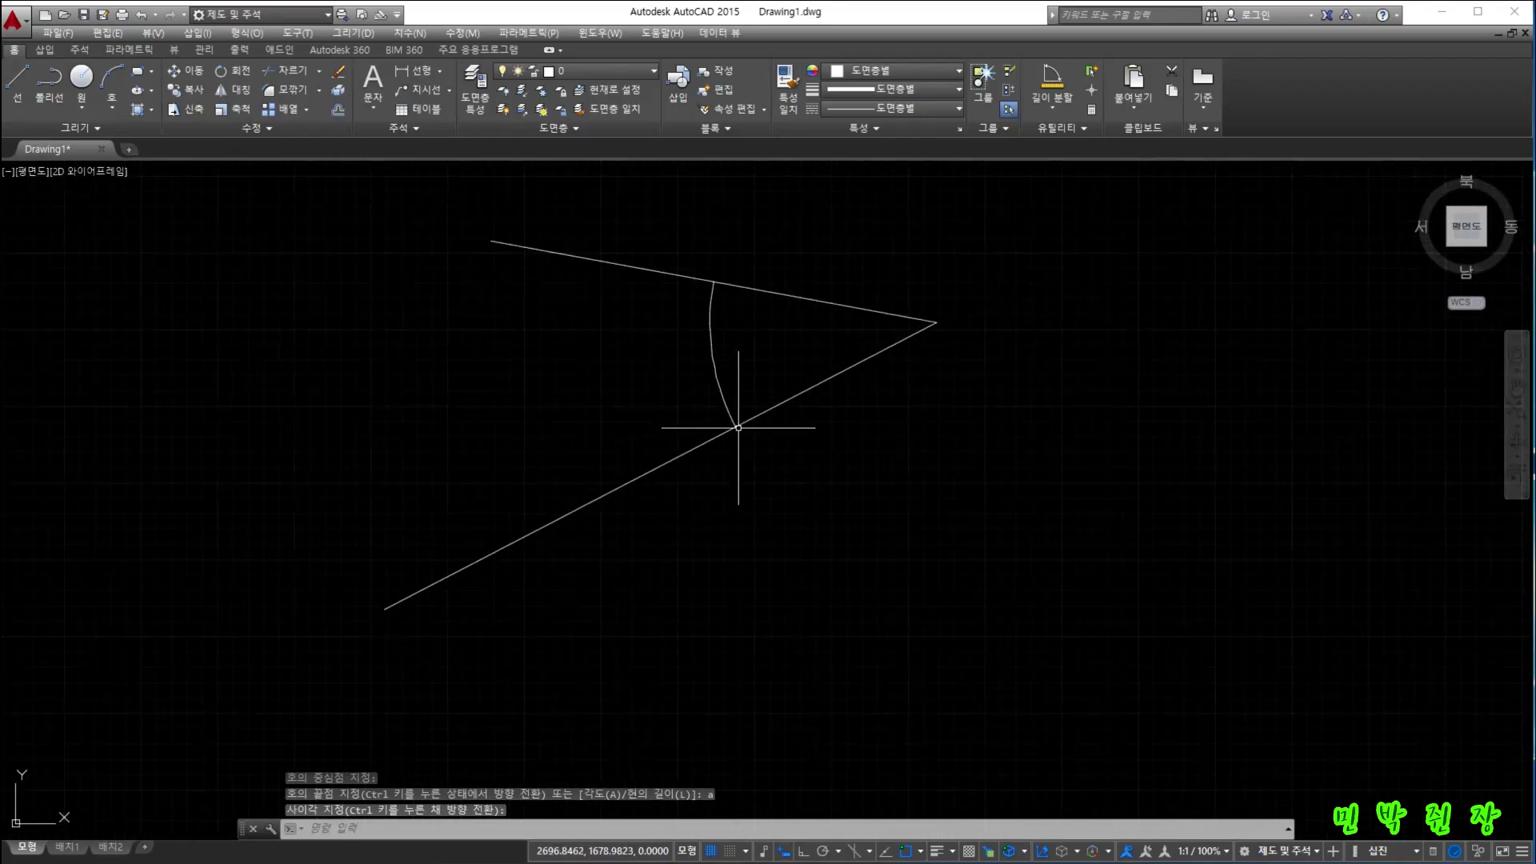
pyautogui.scroll(4, 720, 420)
pyautogui.scroll(2, 712, 419)
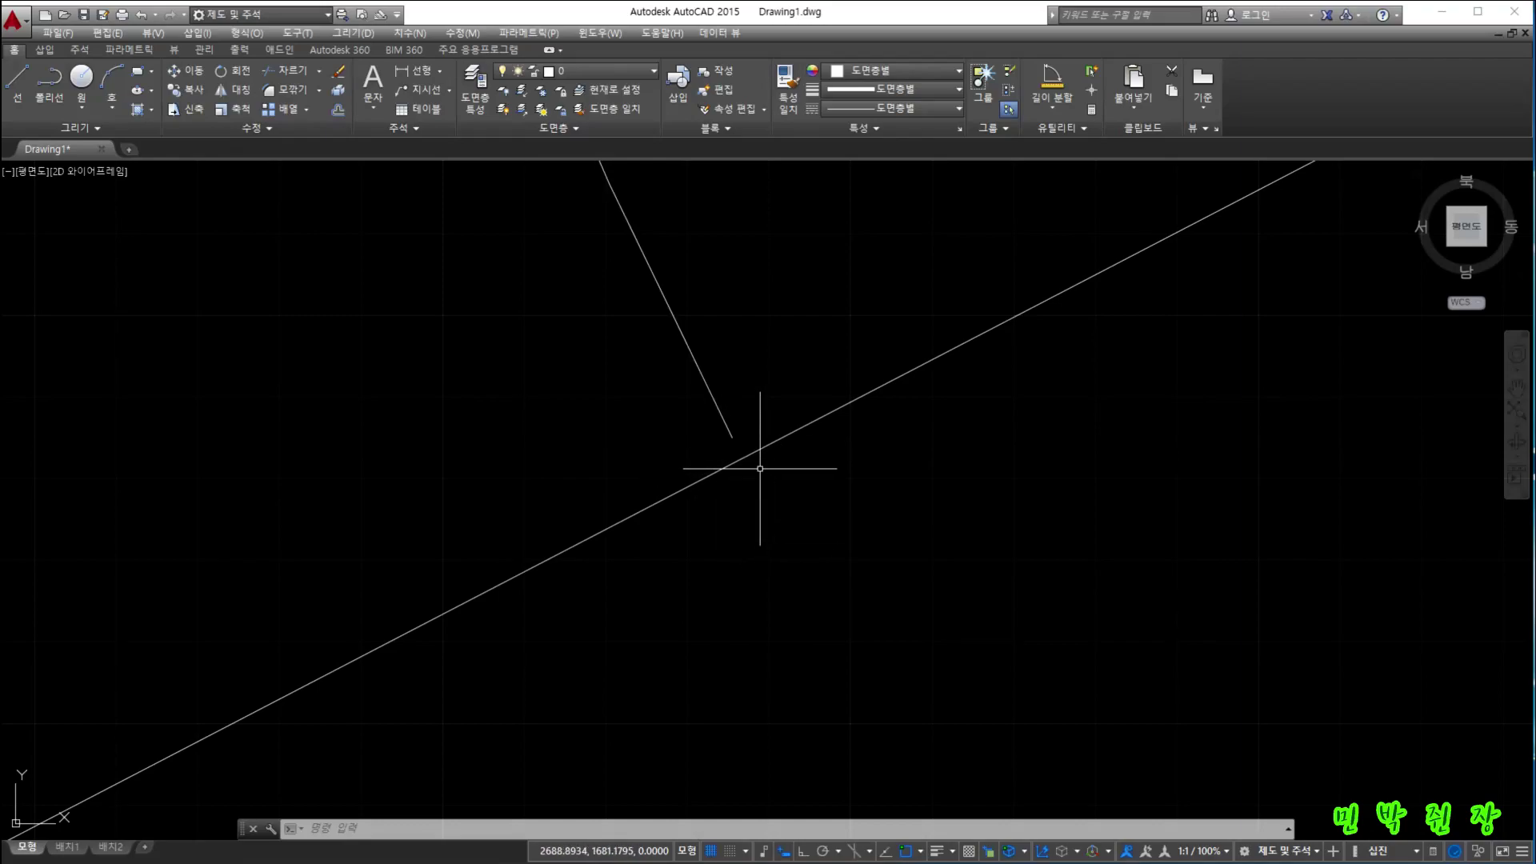
pyautogui.scroll(-6, 760, 468)
pyautogui.scroll(4, 760, 468)
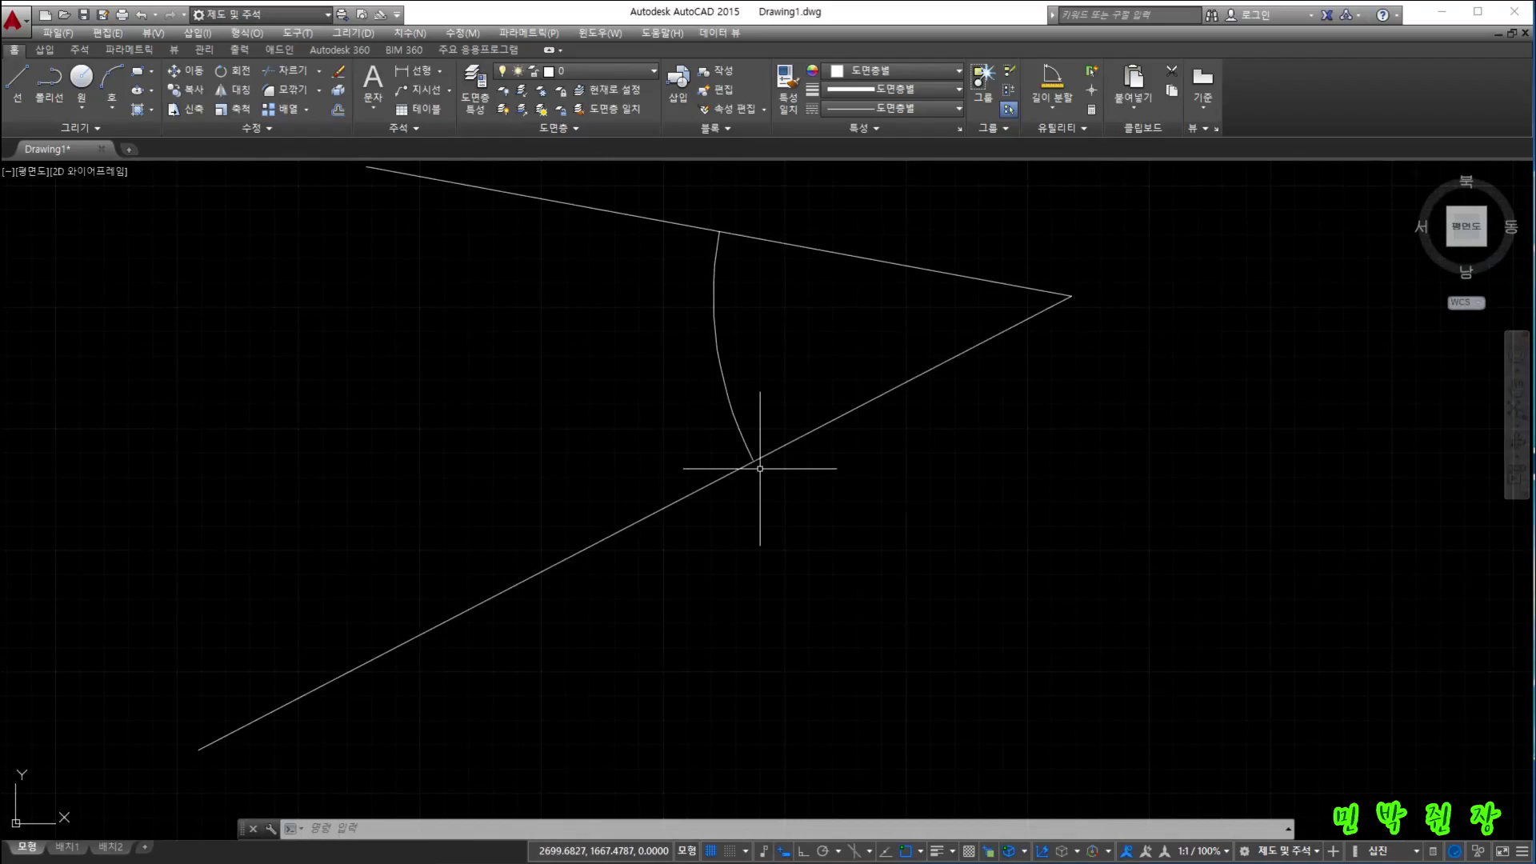
pyautogui.scroll(4, 760, 468)
pyautogui.moveTo(889, 454); pyautogui.dragTo(764, 753, button='middle')
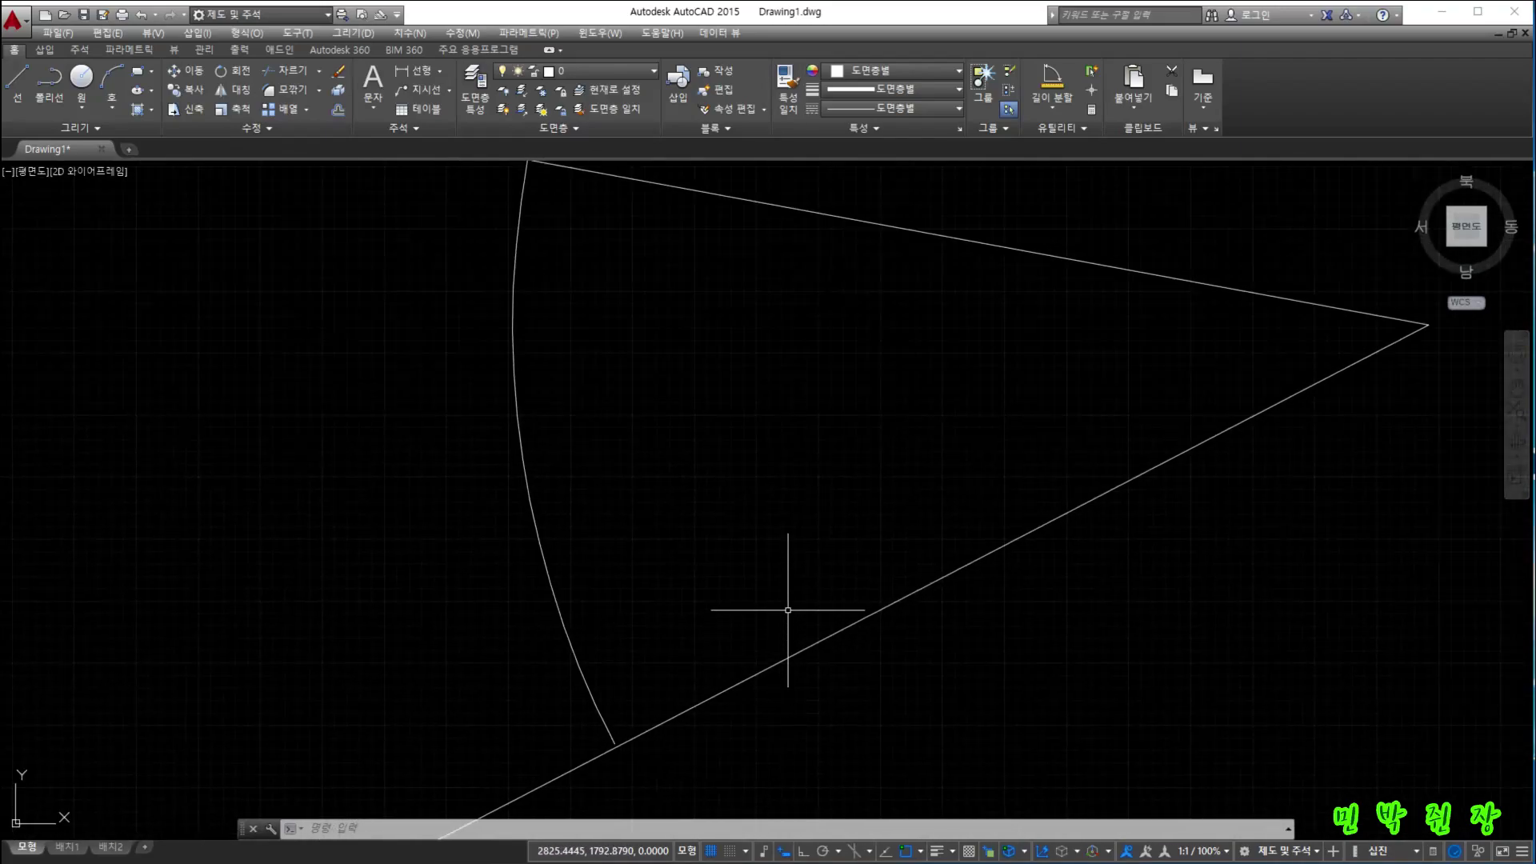
pyautogui.scroll(-2, 788, 609)
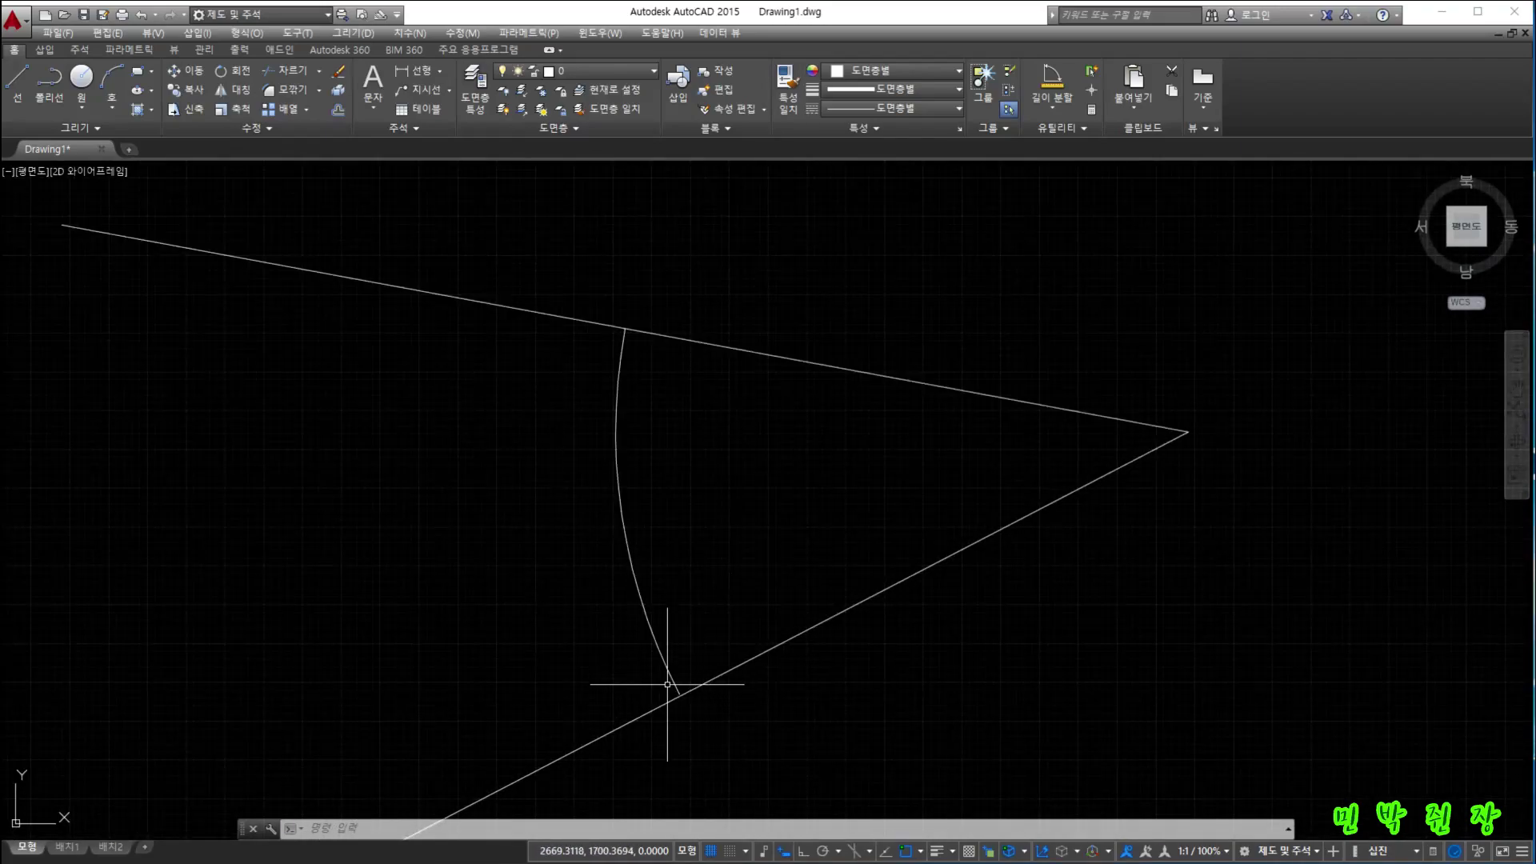
pyautogui.moveTo(654, 639)
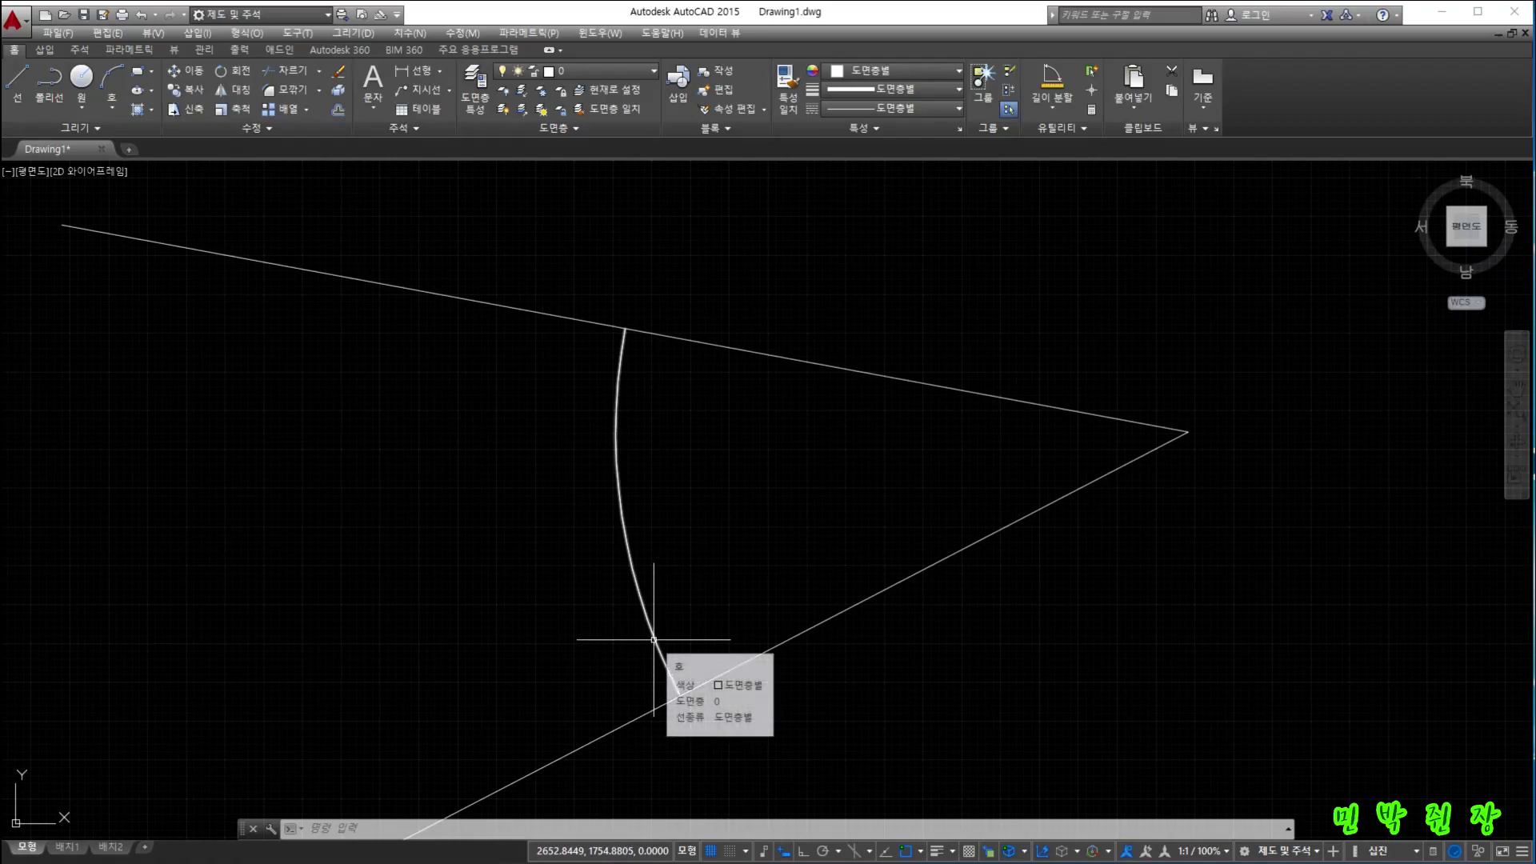
pyautogui.click(436, 825)
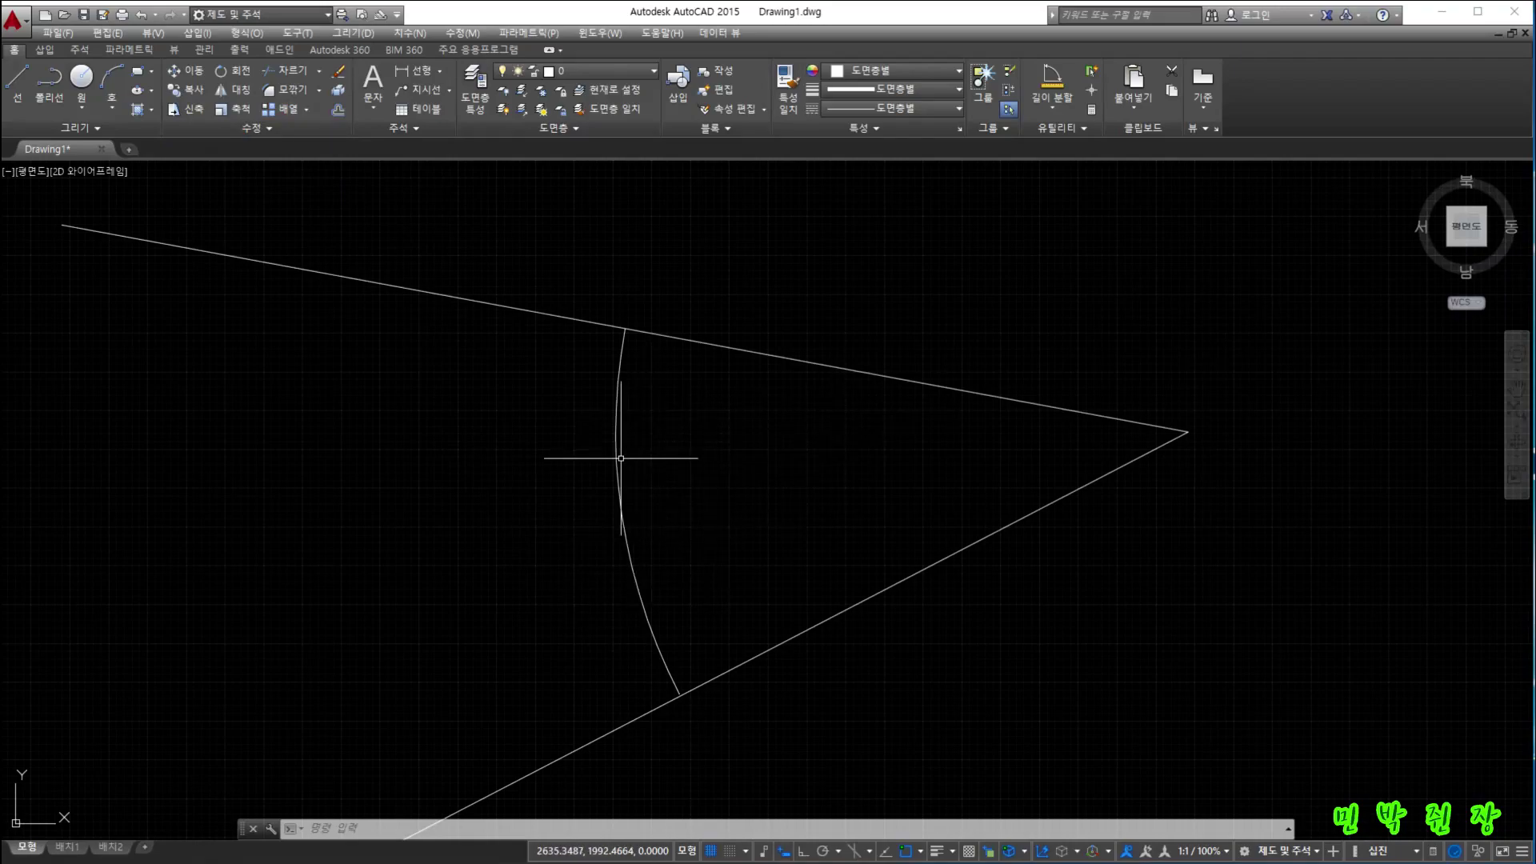
# - Erase the arc between the two lines and look over the available arc construction methods
pyautogui.click(624, 534)
pyautogui.press('Delete')
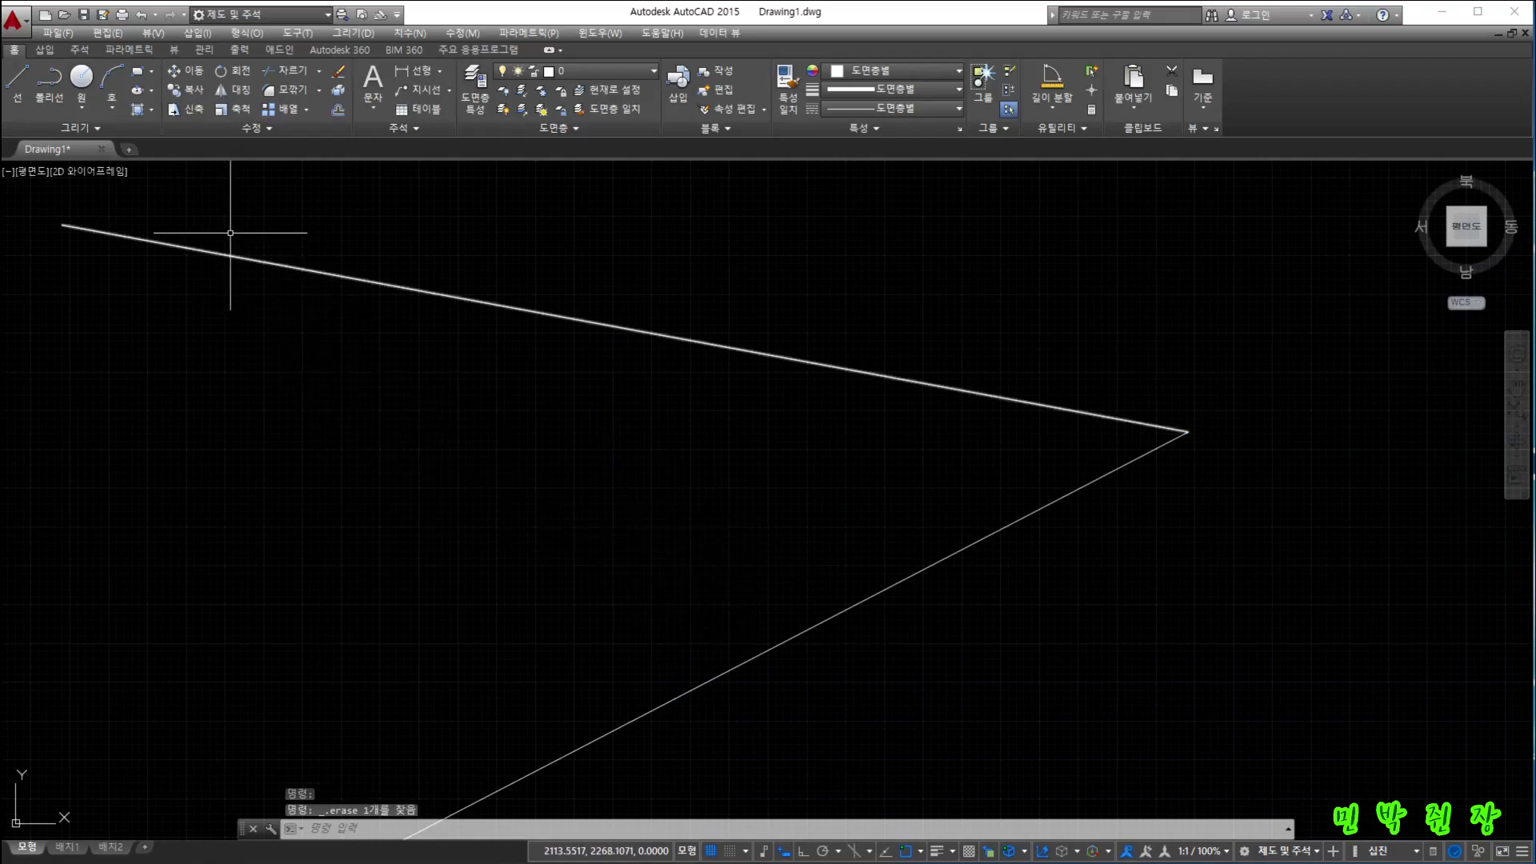
pyautogui.click(112, 107)
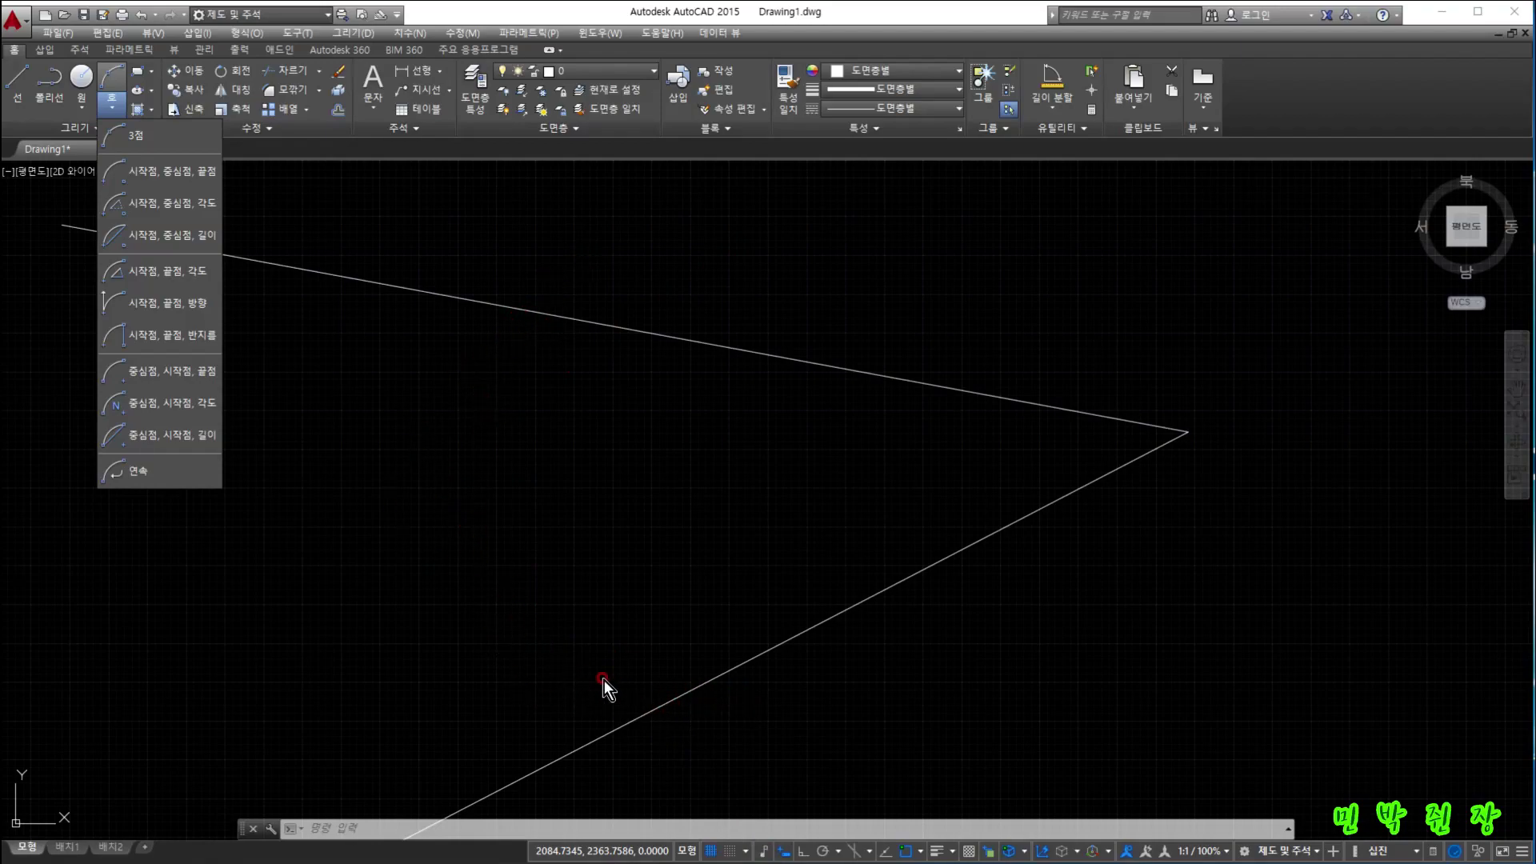
pyautogui.click(582, 583)
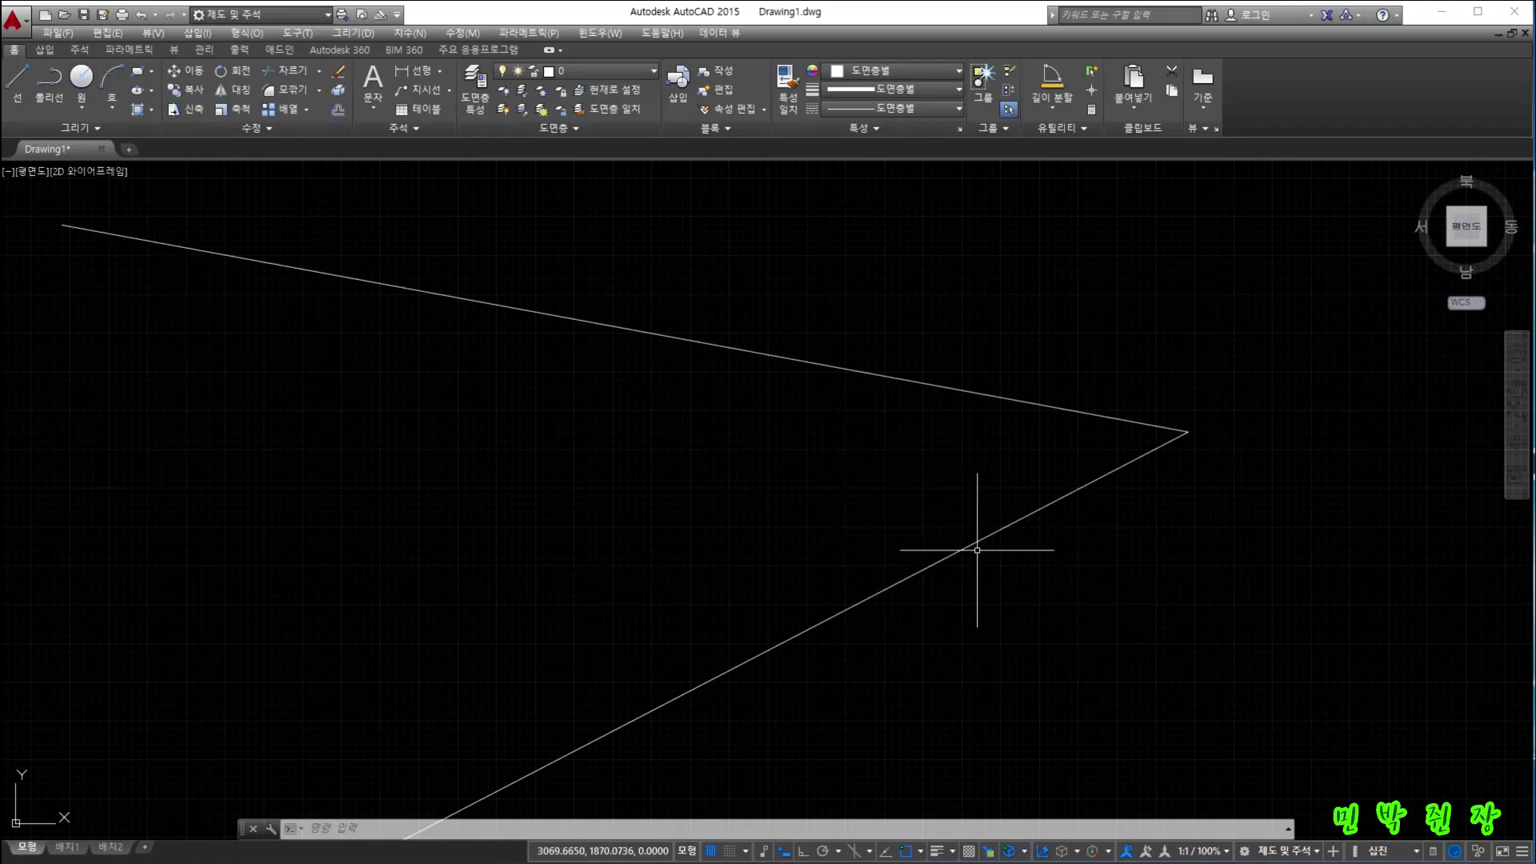
pyautogui.scroll(-6, 977, 549)
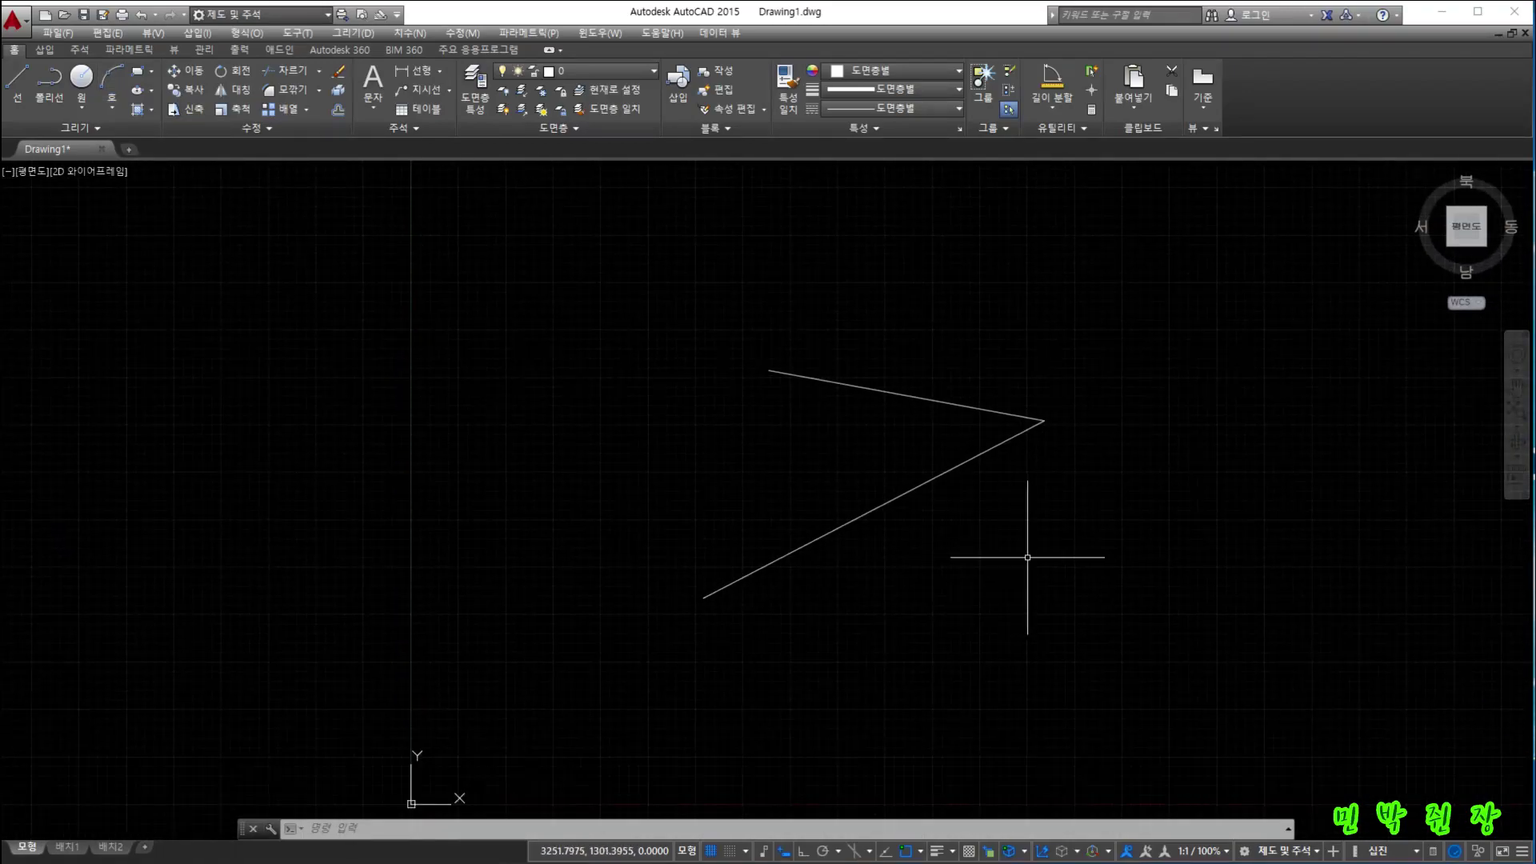
pyautogui.moveTo(1028, 558); pyautogui.dragTo(837, 463, button='middle')
pyautogui.press('Return')
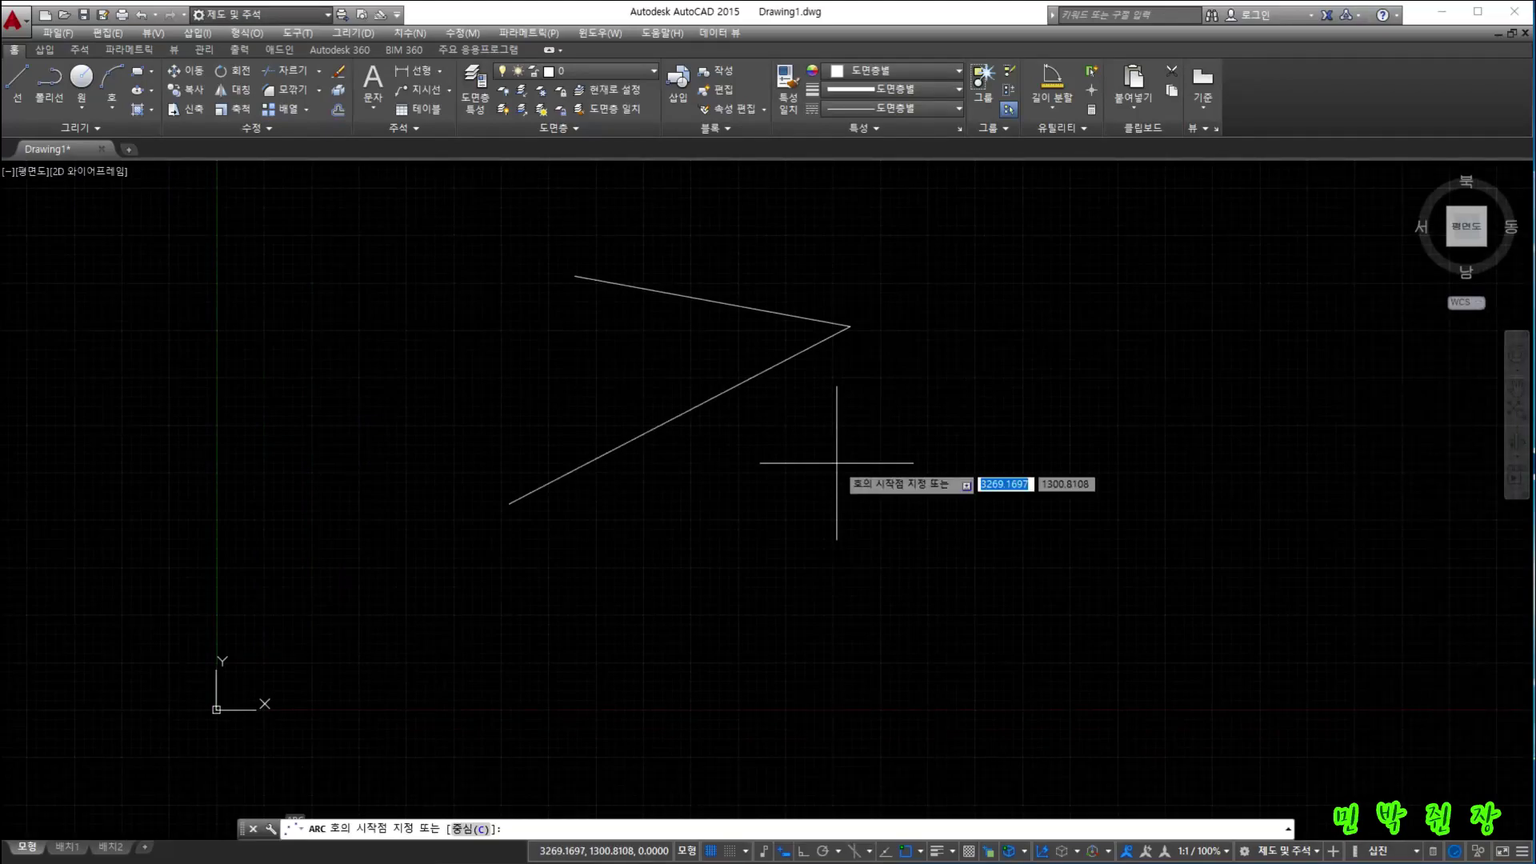
pyautogui.click(954, 416)
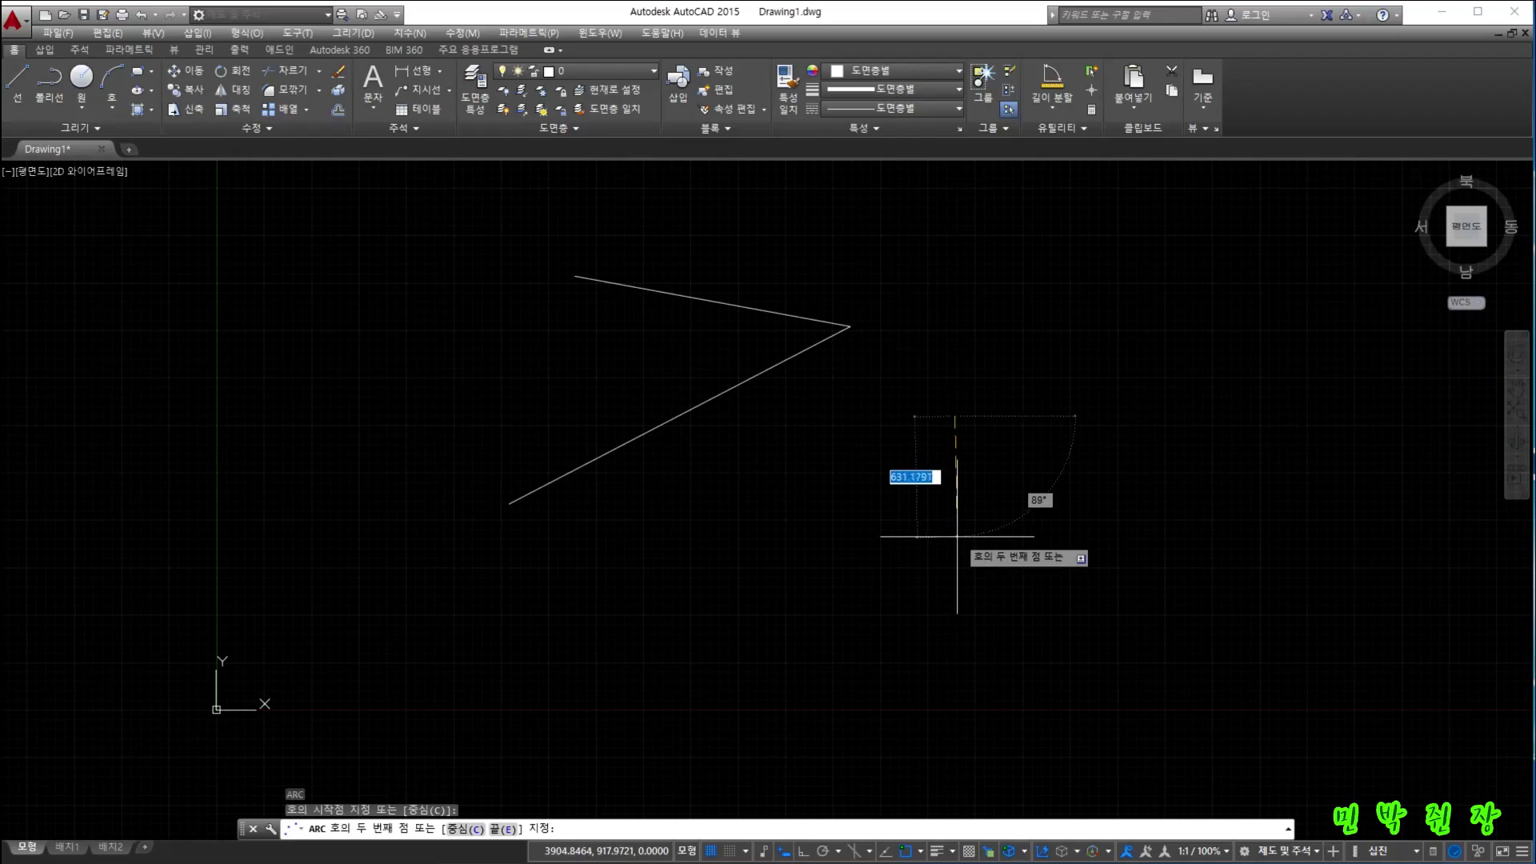
pyautogui.click(957, 539)
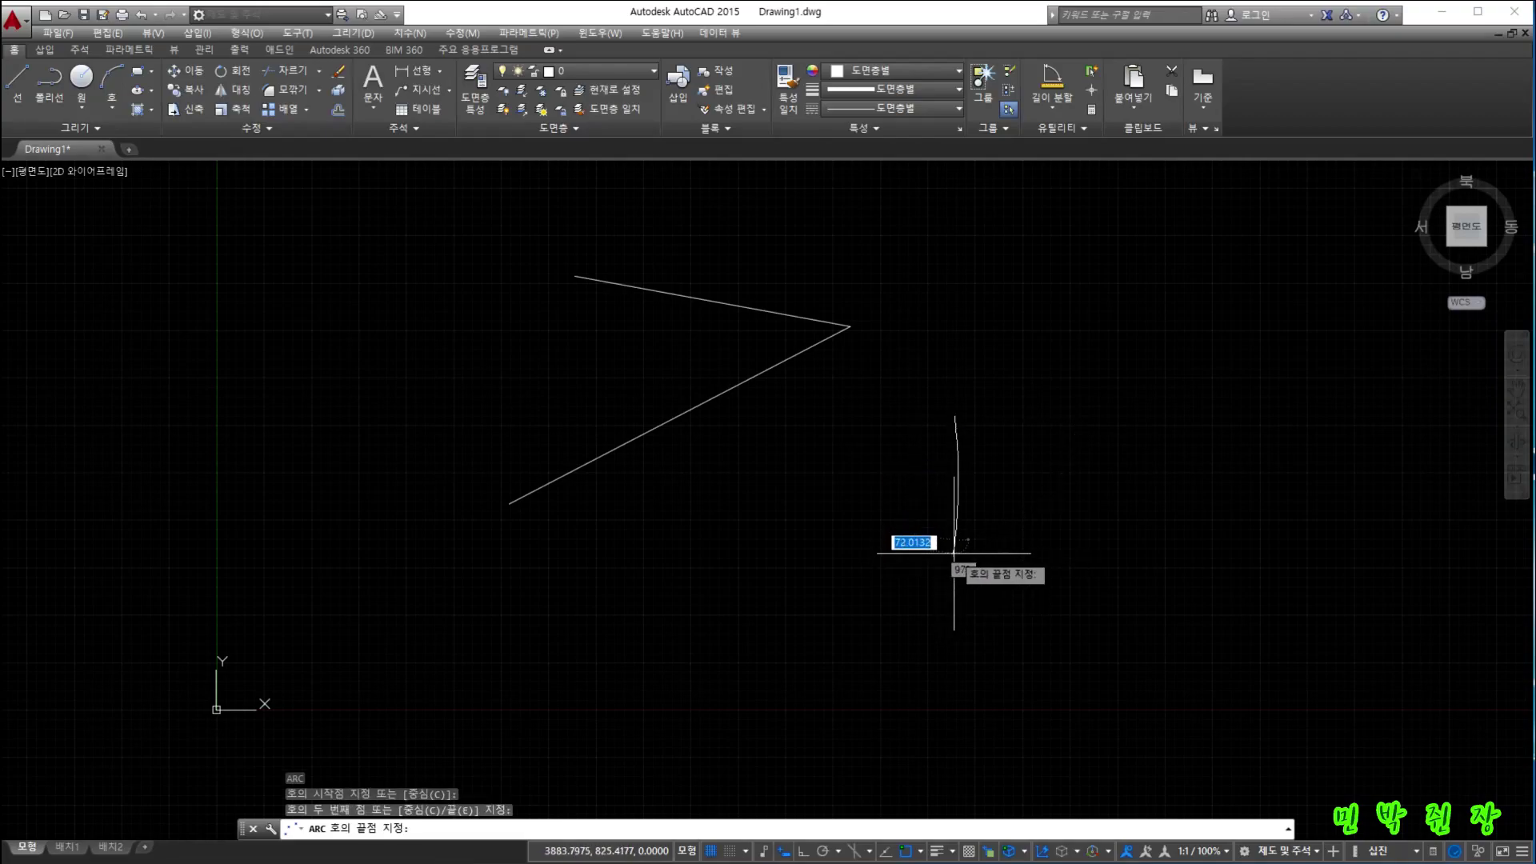
pyautogui.press('Escape')
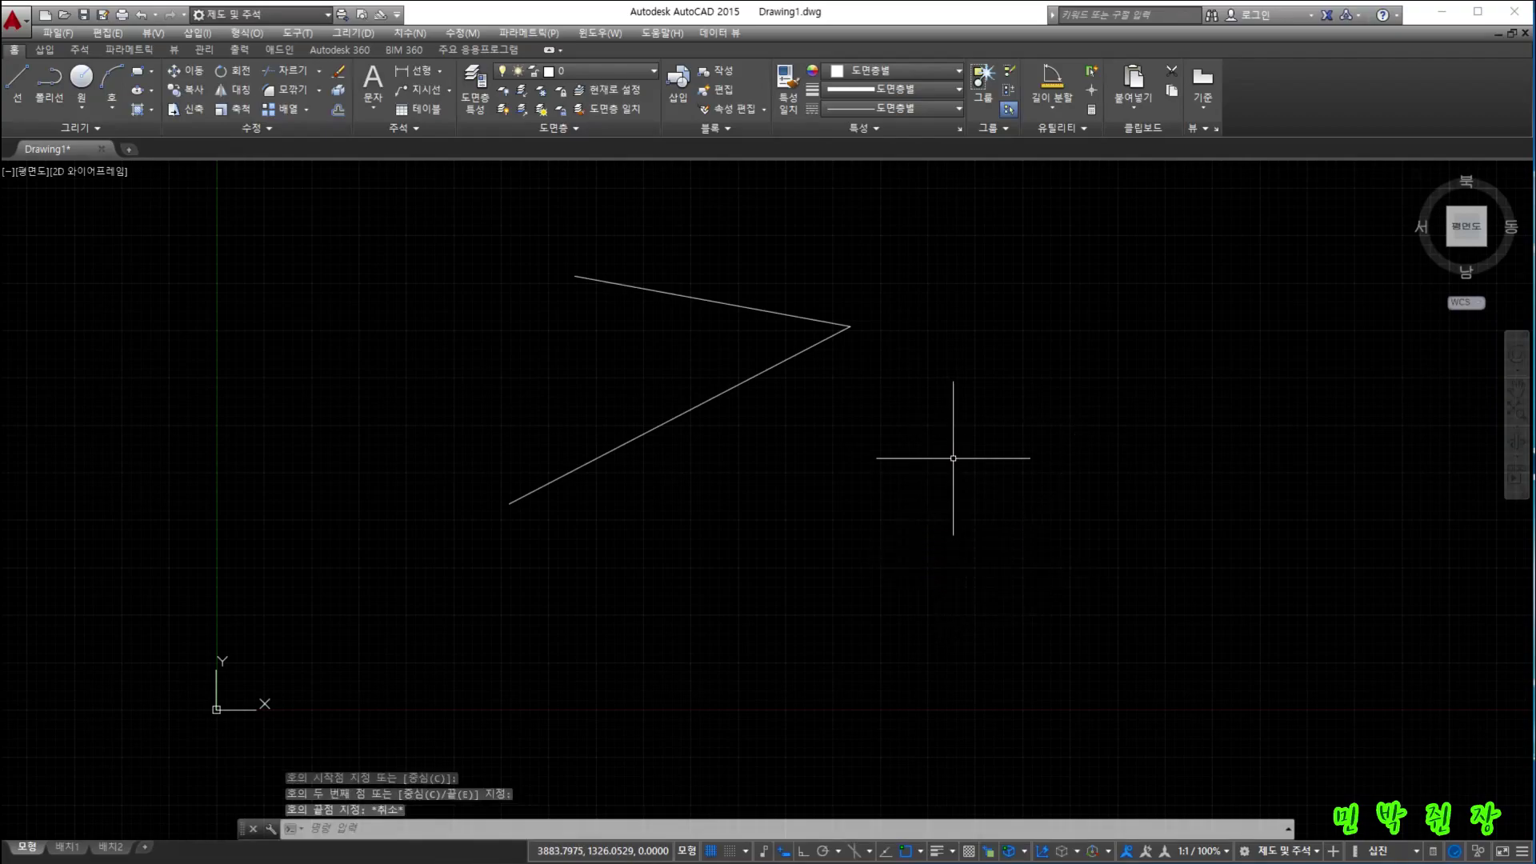
# - Try to draw an arc in the empty area beyond the lines' shared corner using start point, center and chord length
pyautogui.press('Return')
pyautogui.click(938, 425)
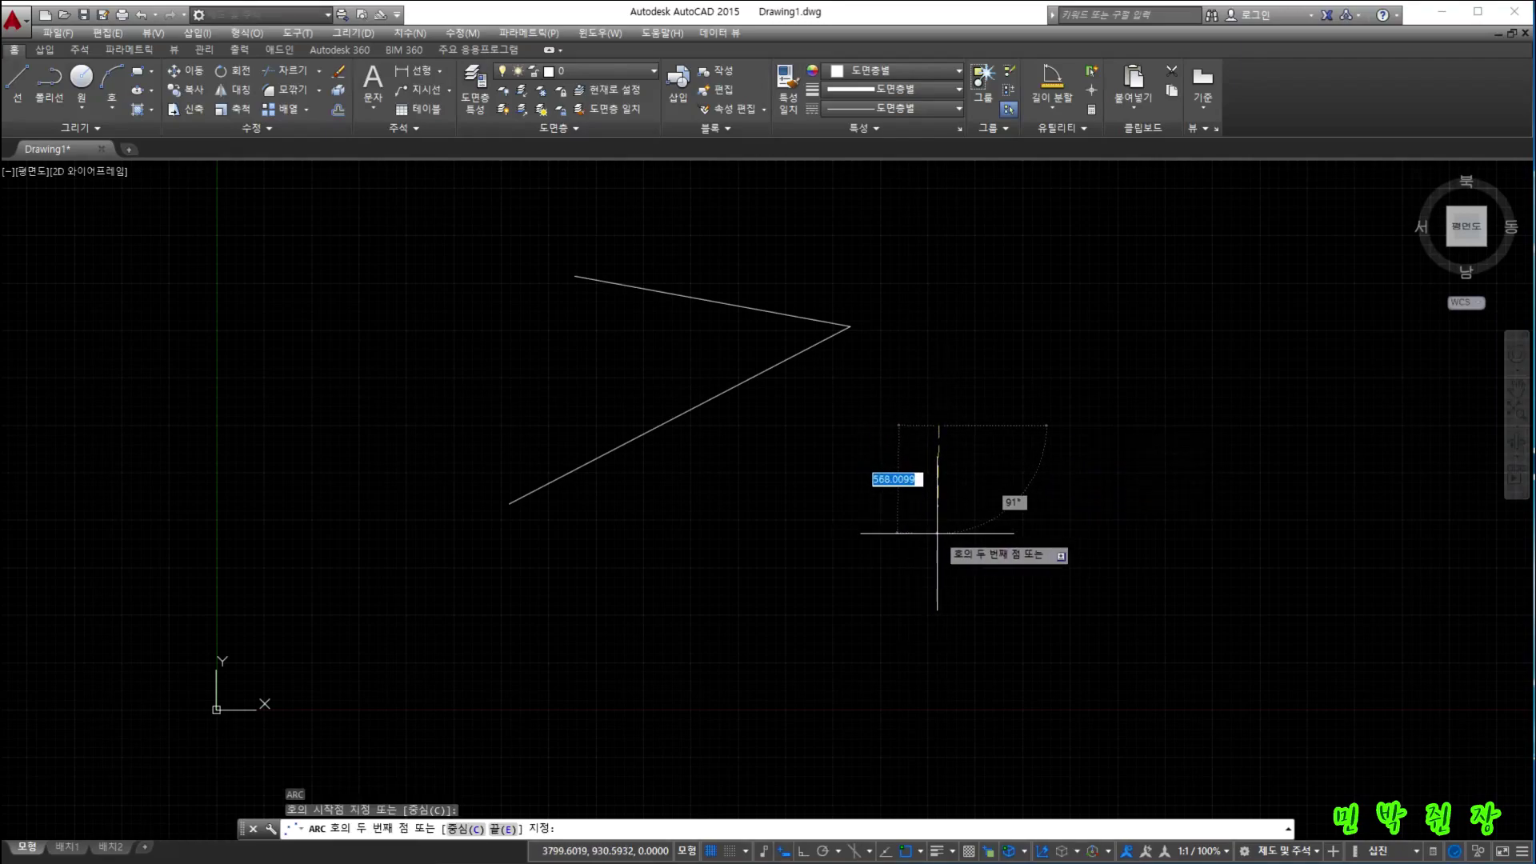
pyautogui.press('Return')
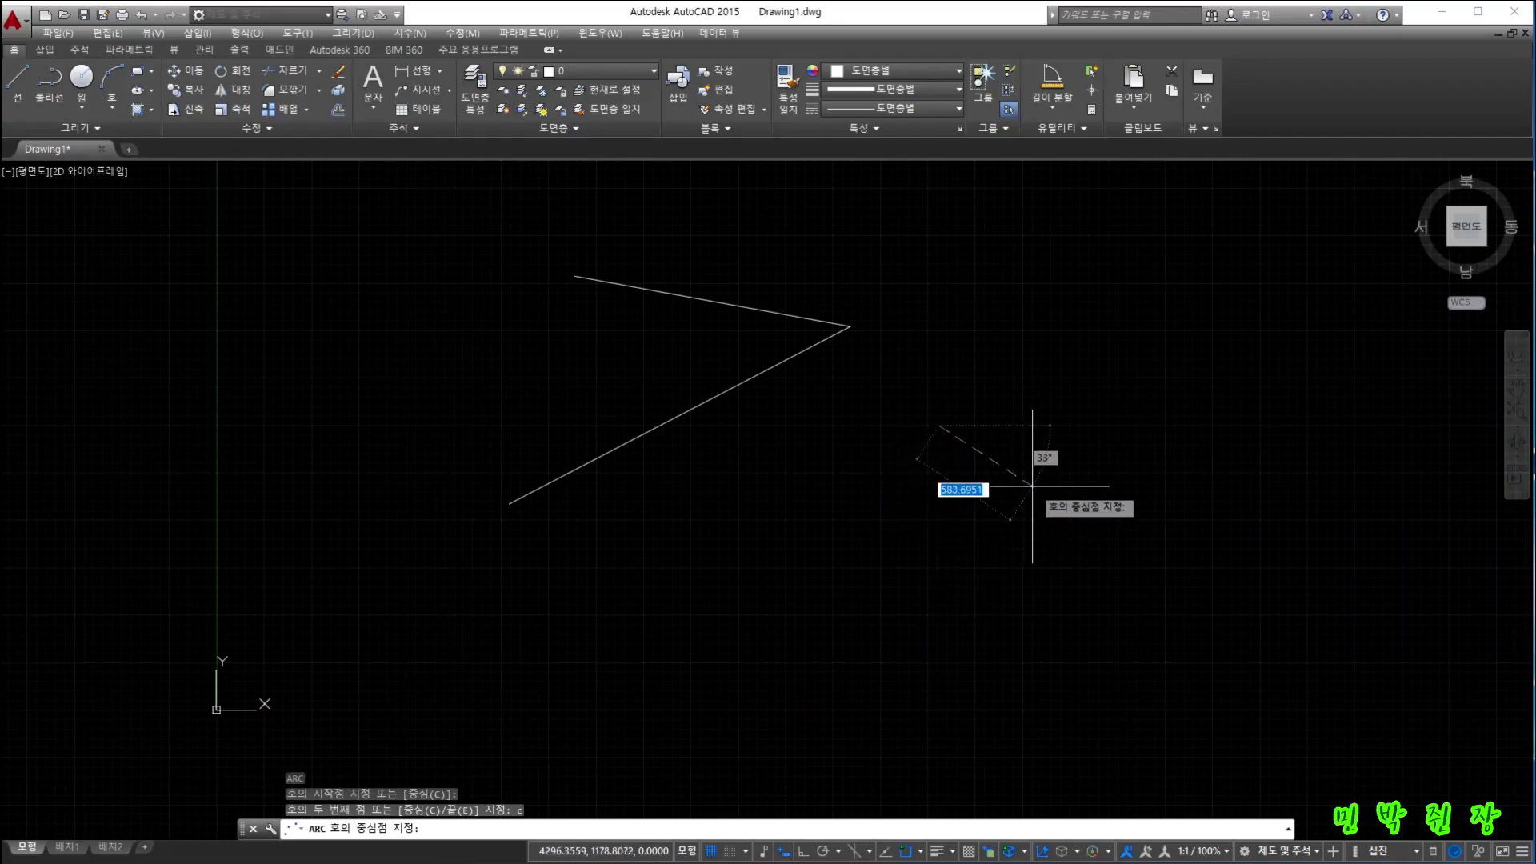
pyautogui.click(992, 525)
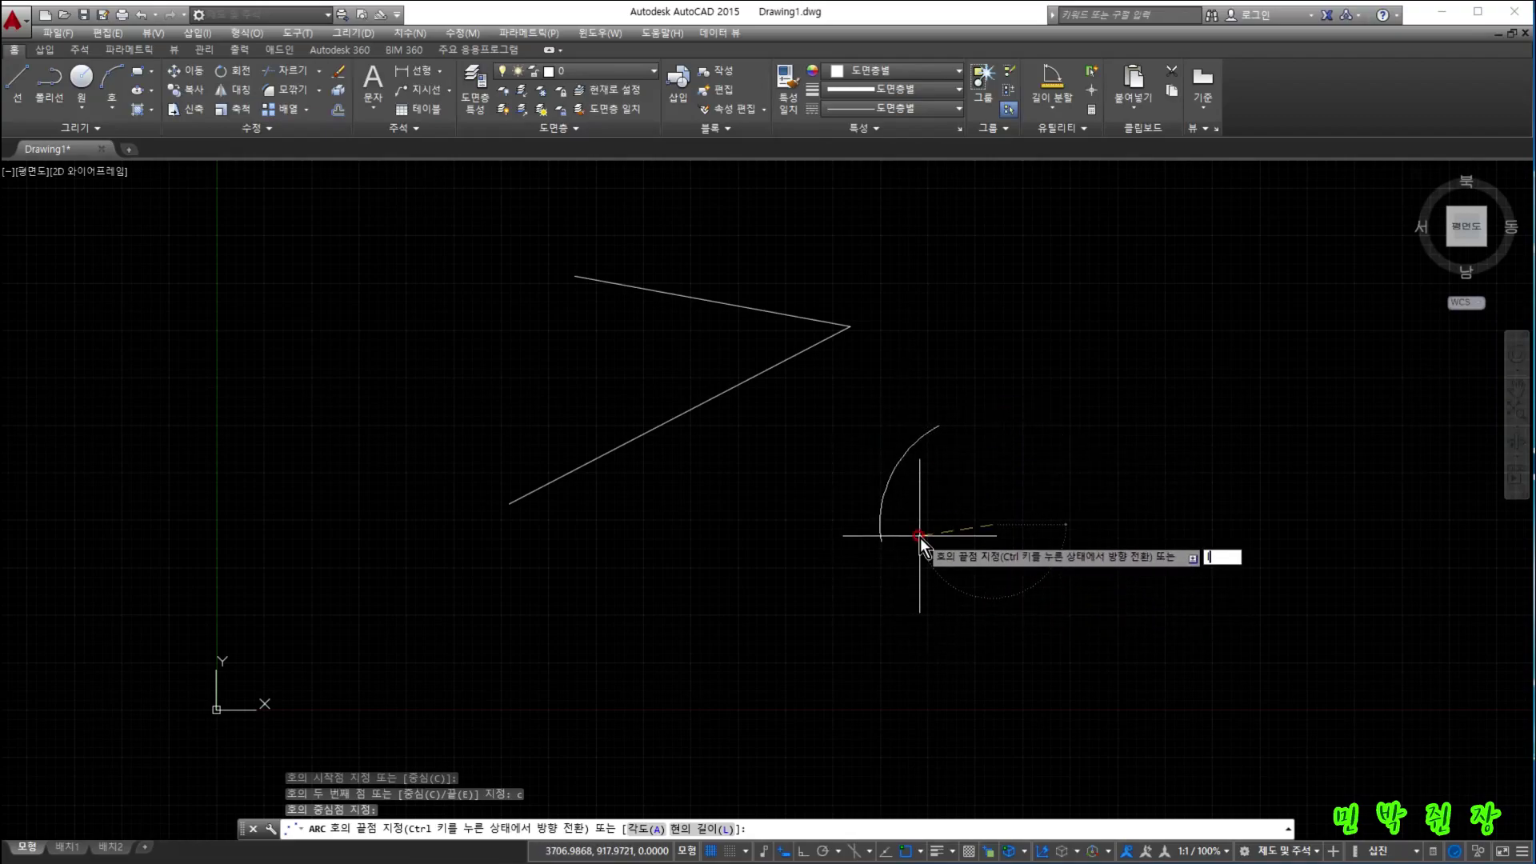
pyautogui.write('l')
pyautogui.press('Return')
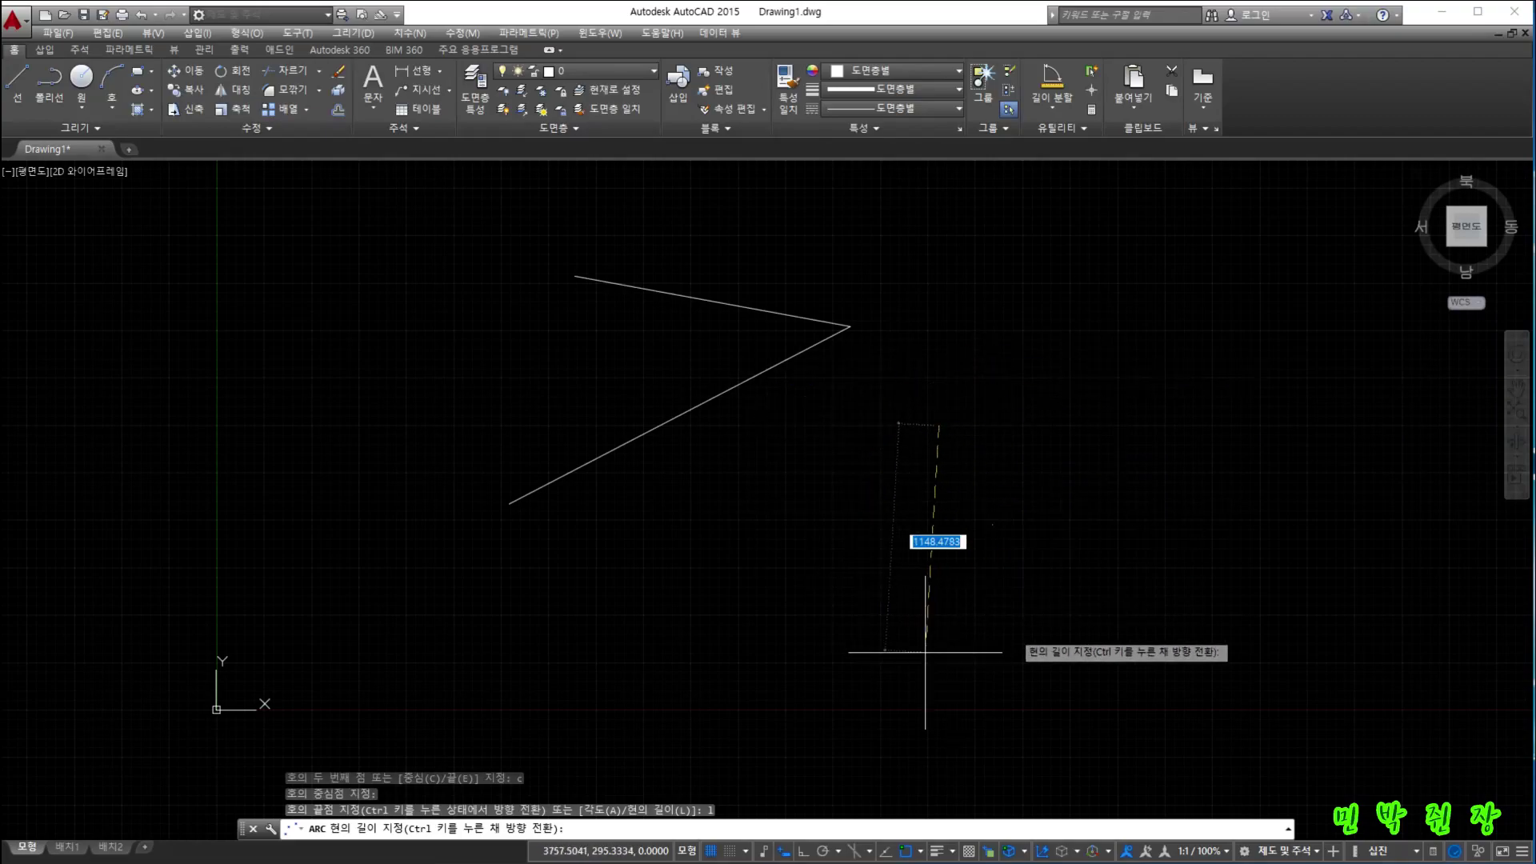
pyautogui.press('Escape')
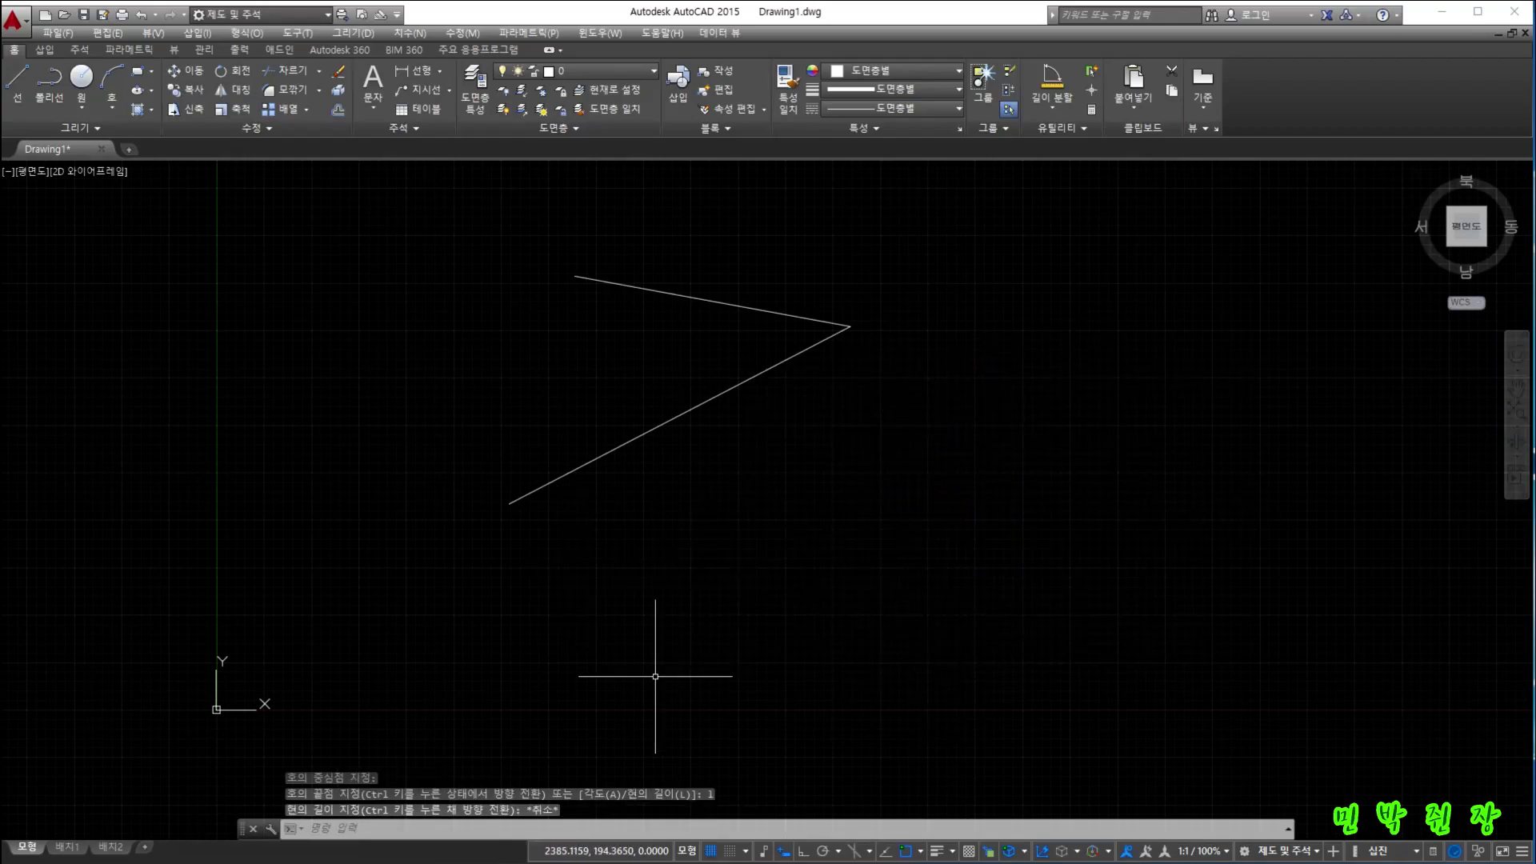
pyautogui.click(110, 104)
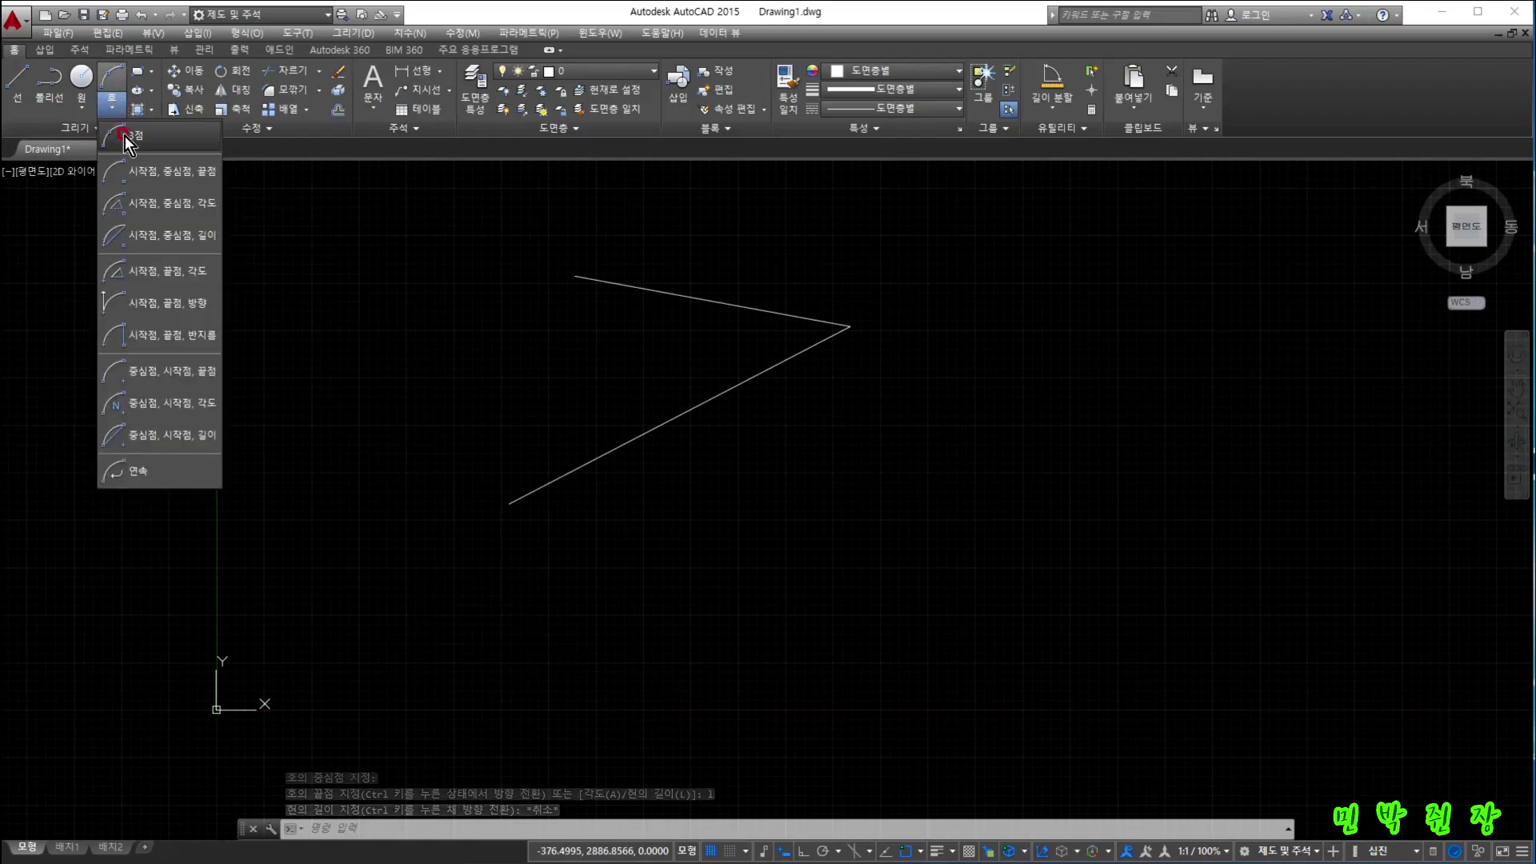
pyautogui.click(169, 174)
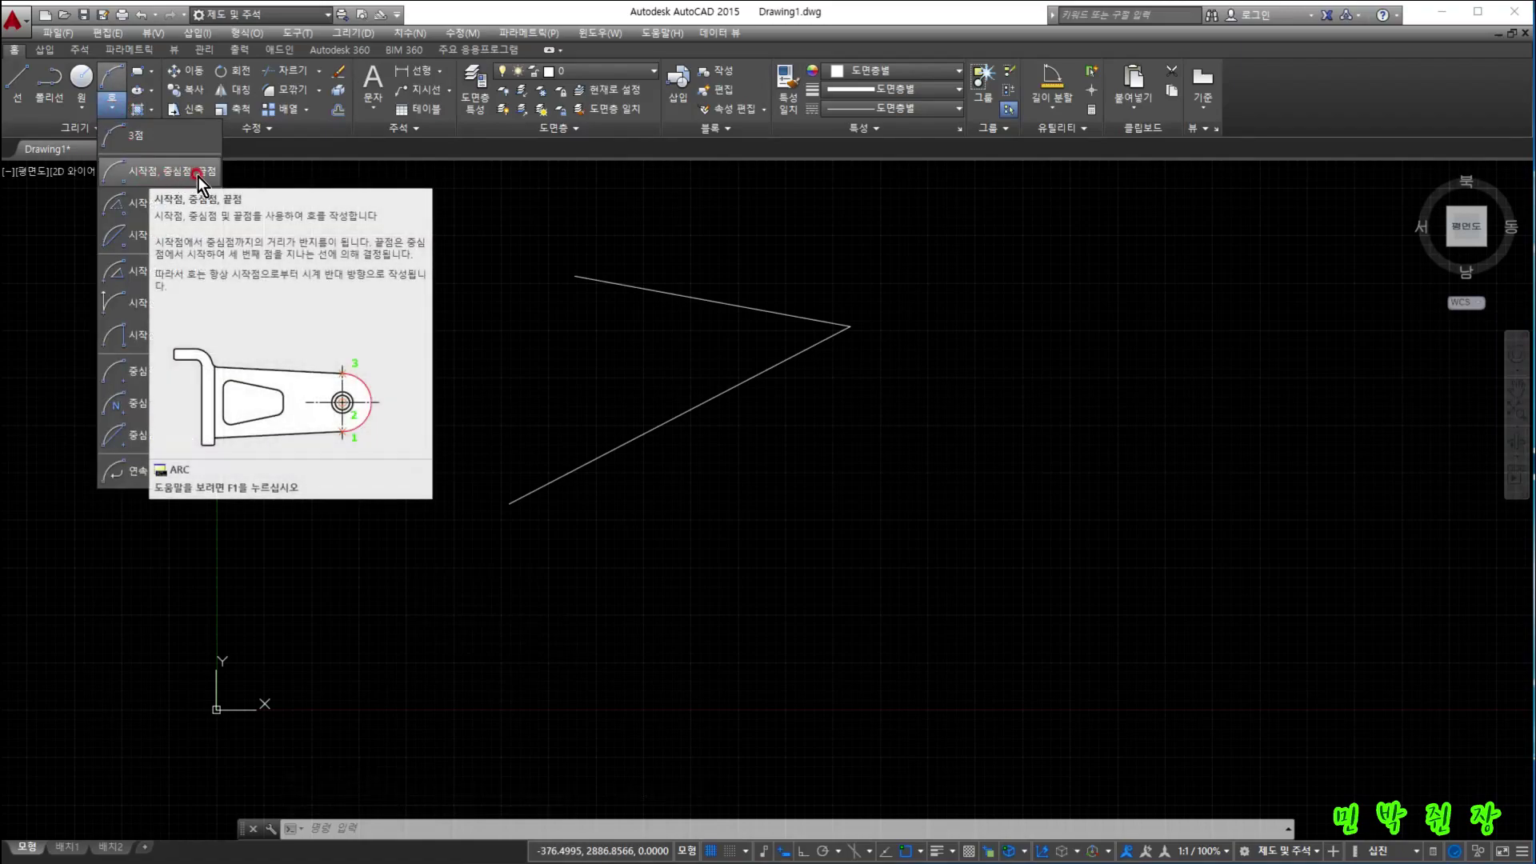
pyautogui.click(440, 393)
pyautogui.click(827, 507)
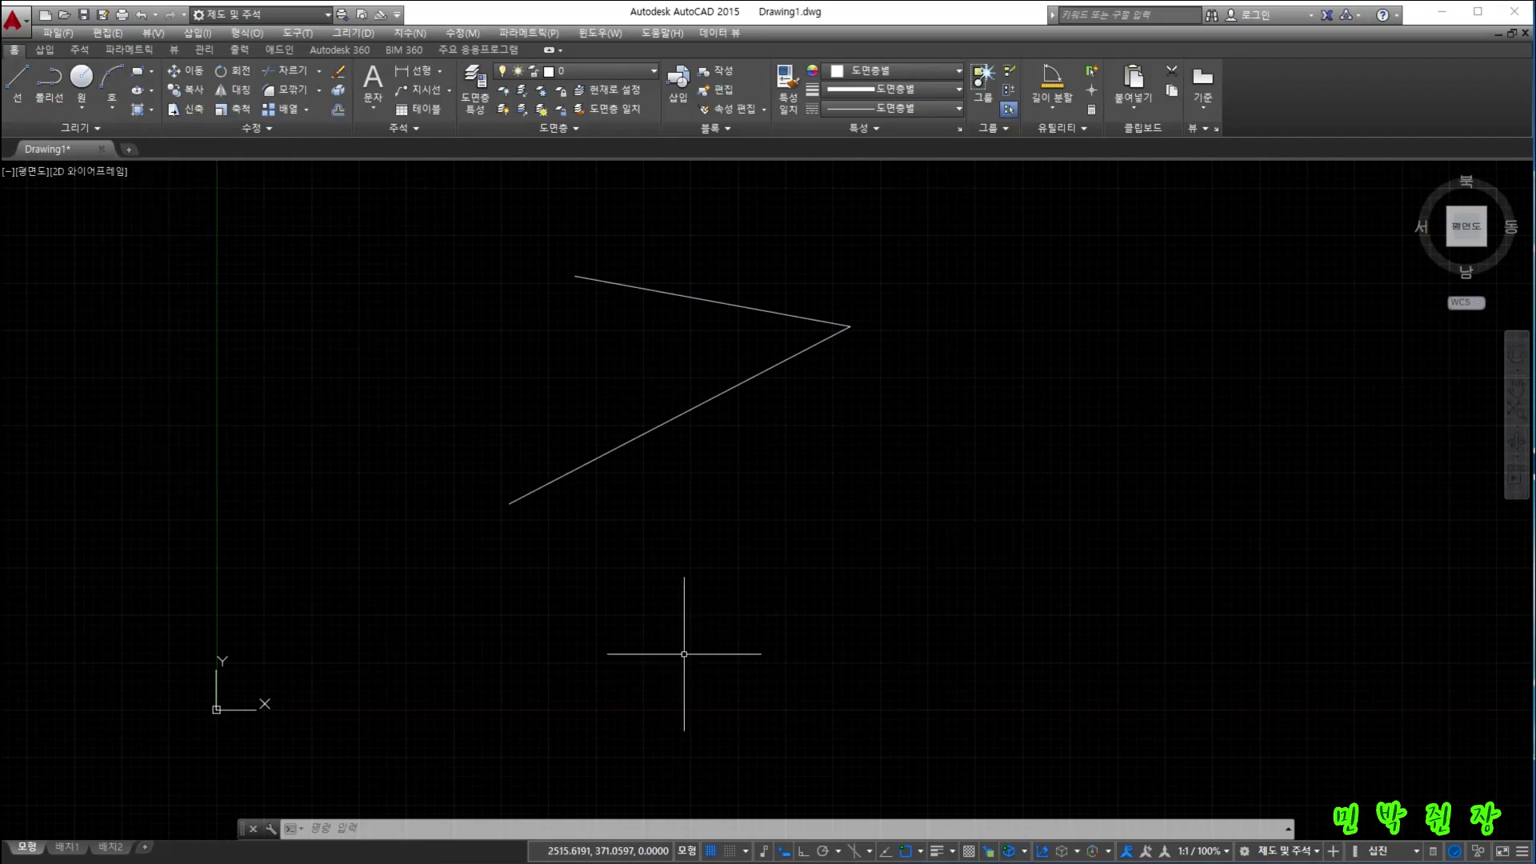
pyautogui.click(413, 844)
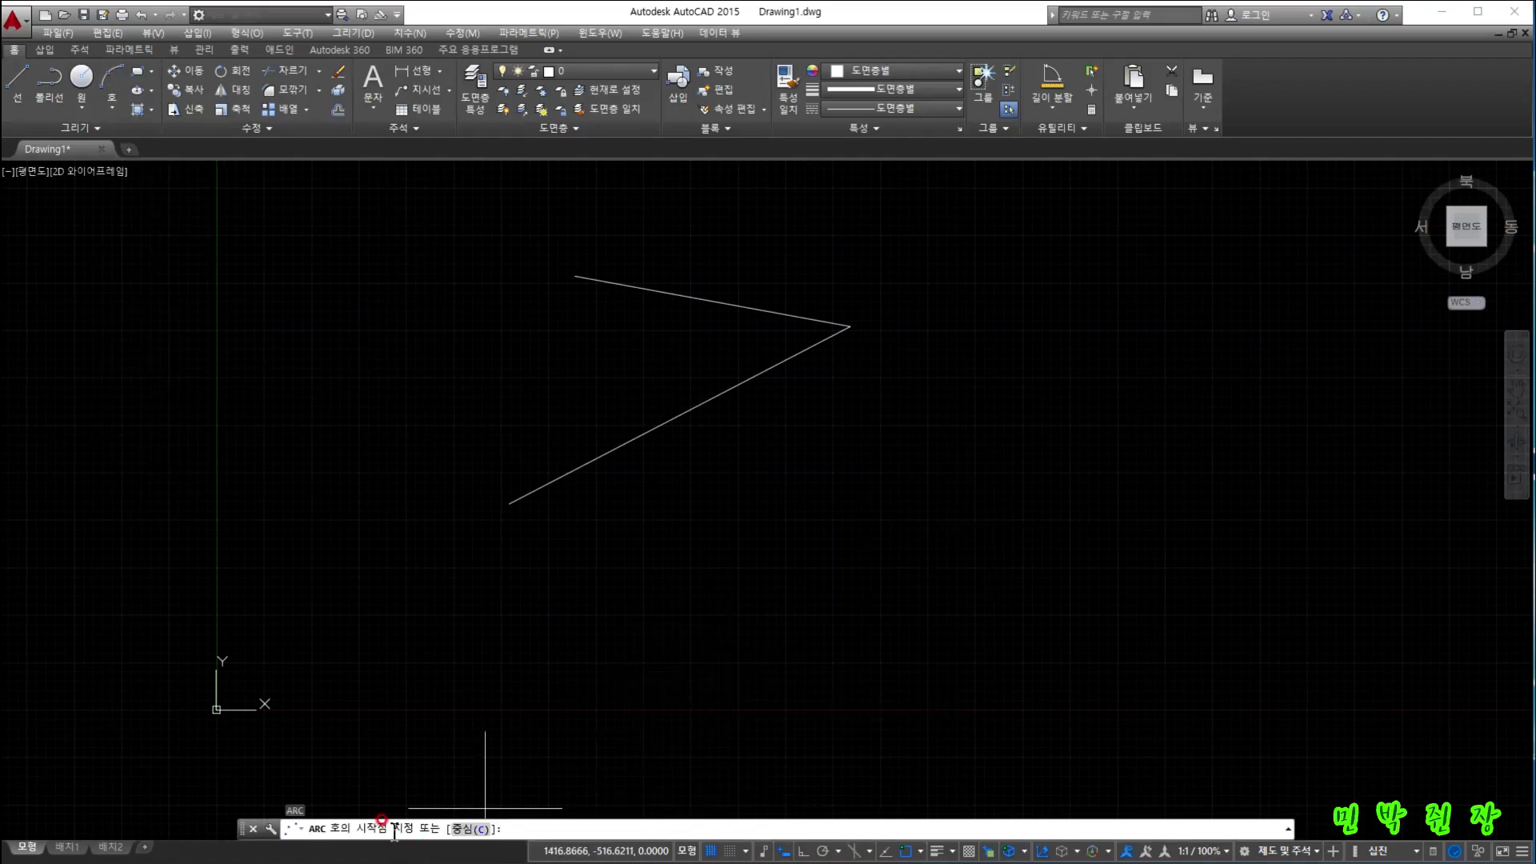
pyautogui.click(928, 446)
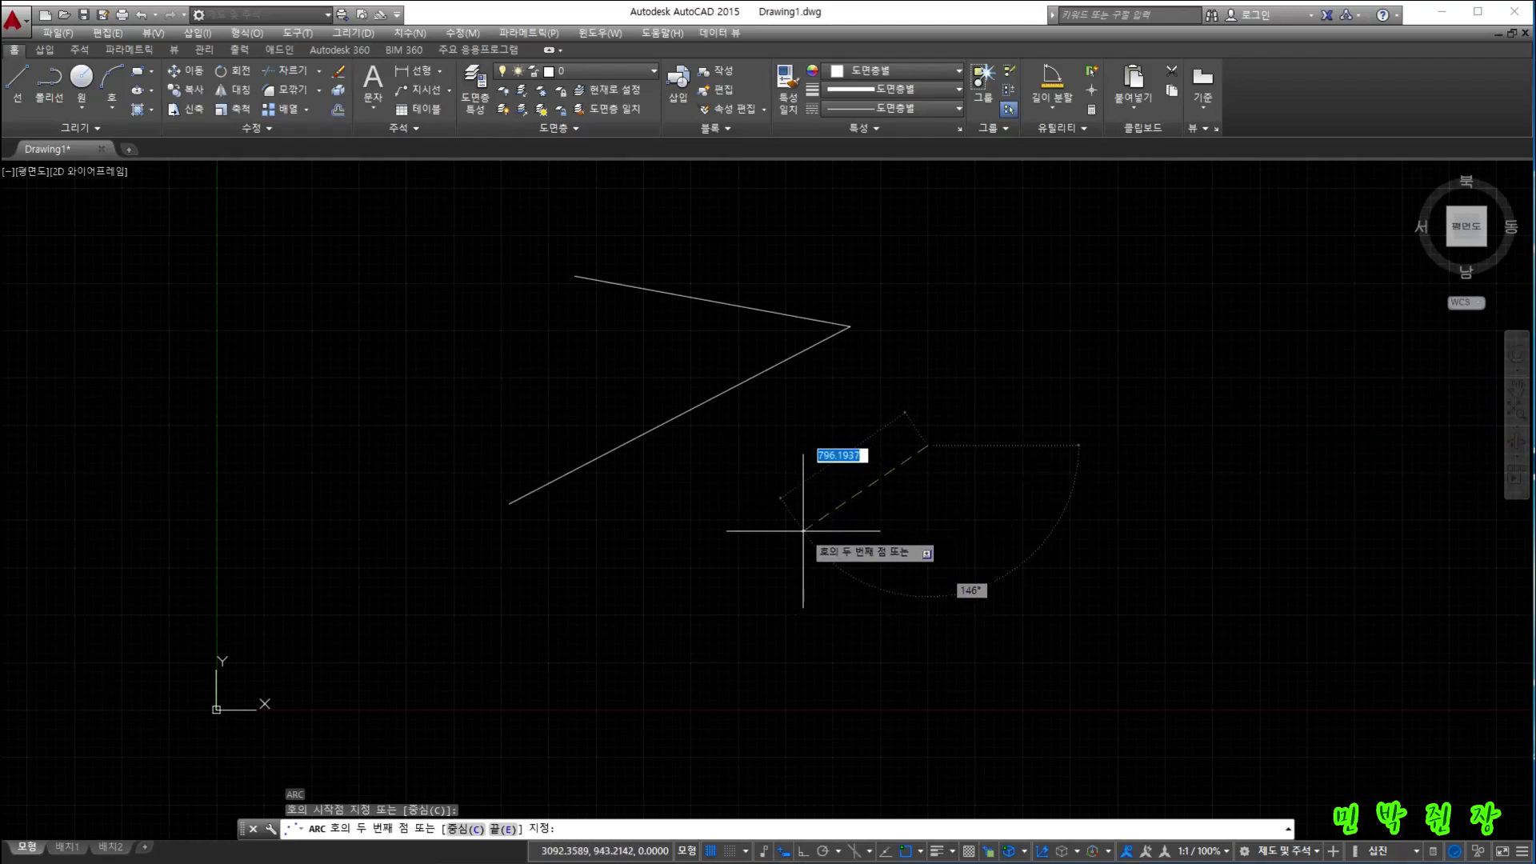
pyautogui.click(476, 828)
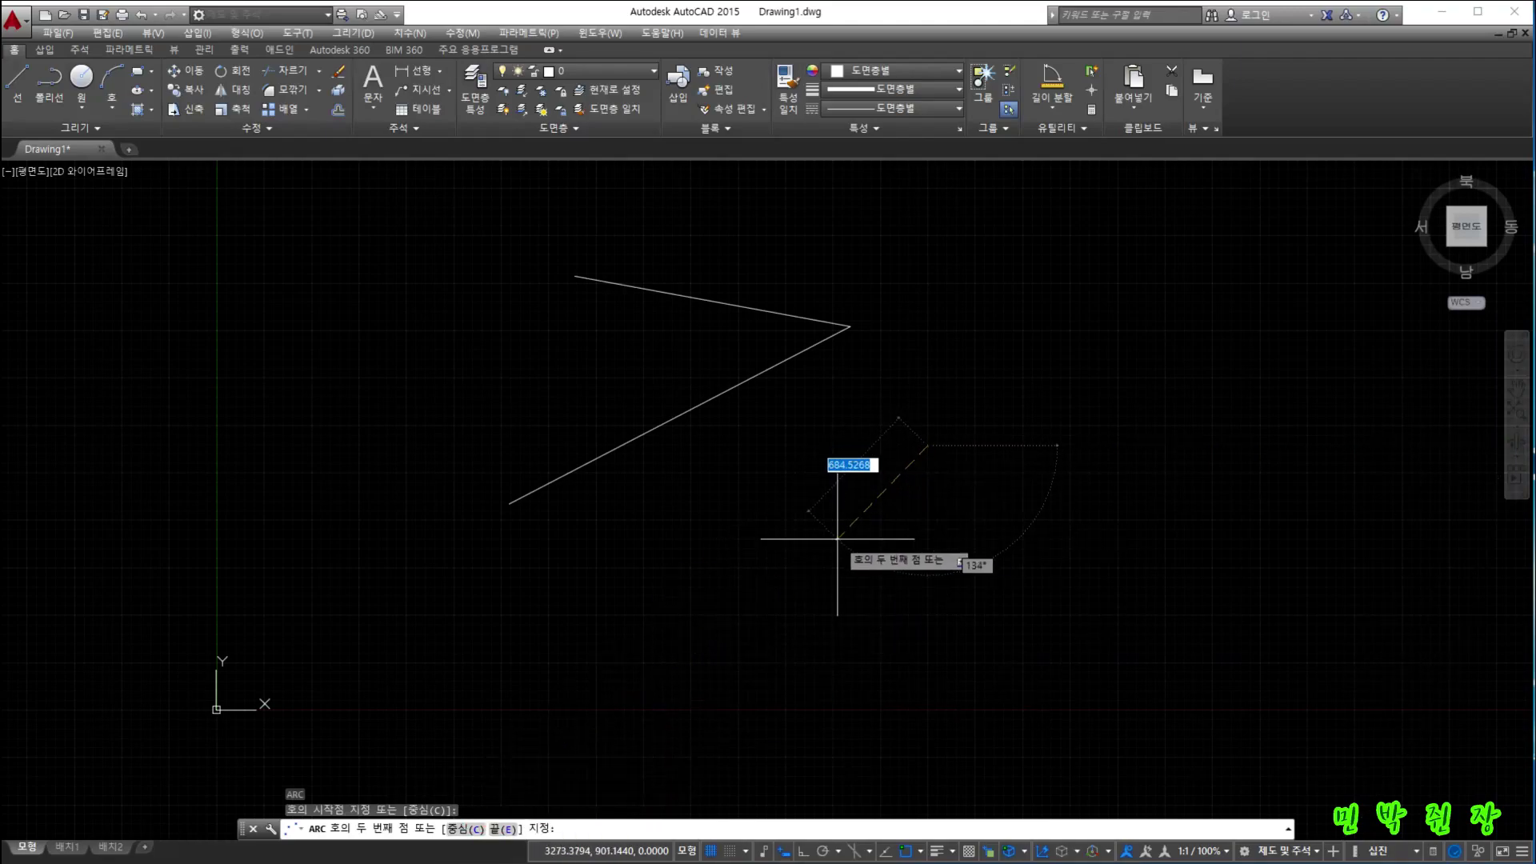
pyautogui.press('Return')
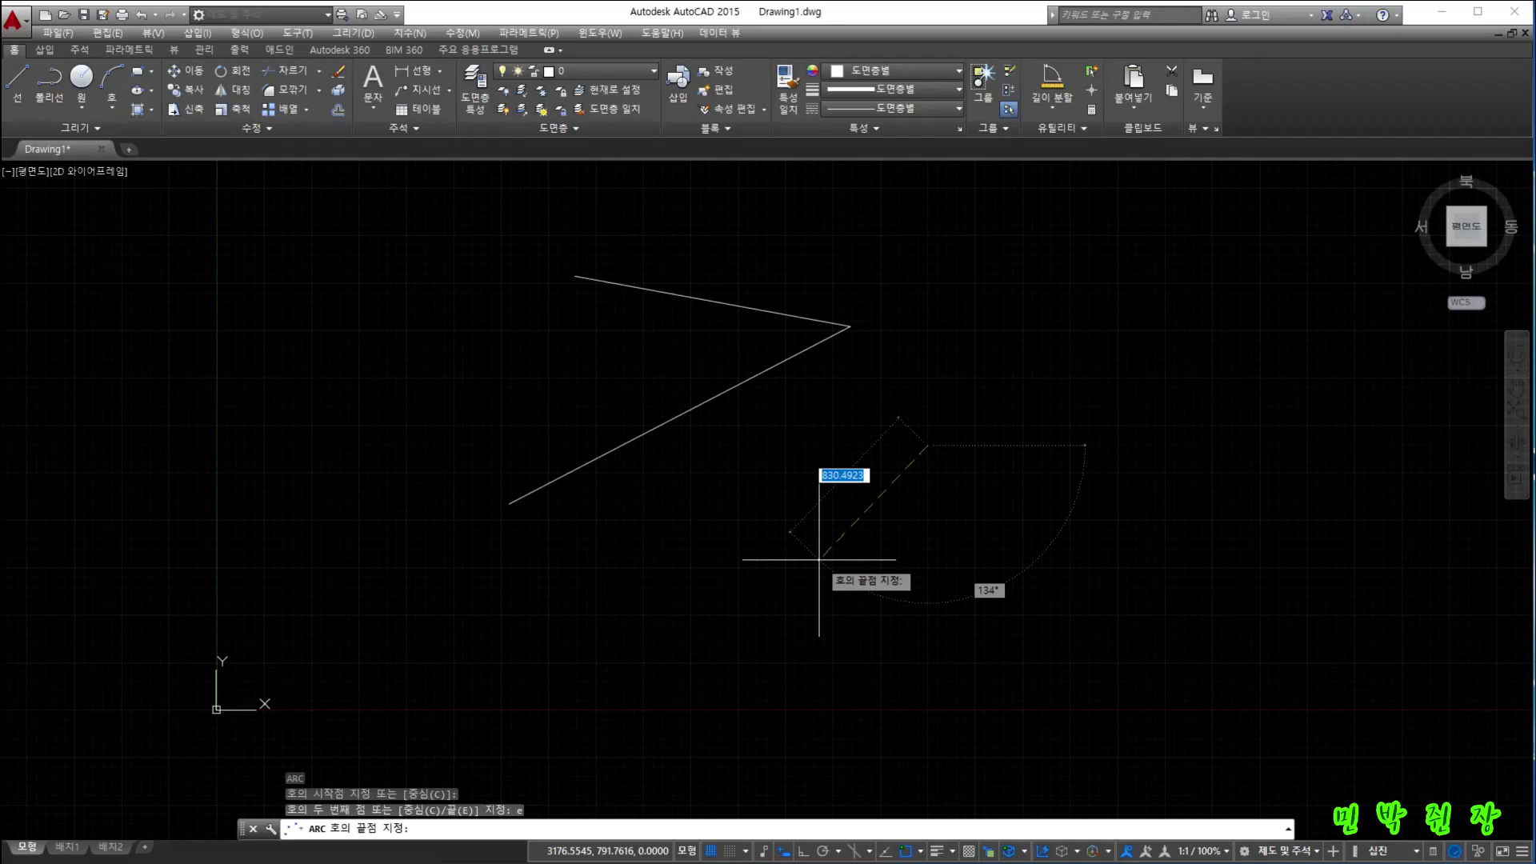
pyautogui.click(818, 559)
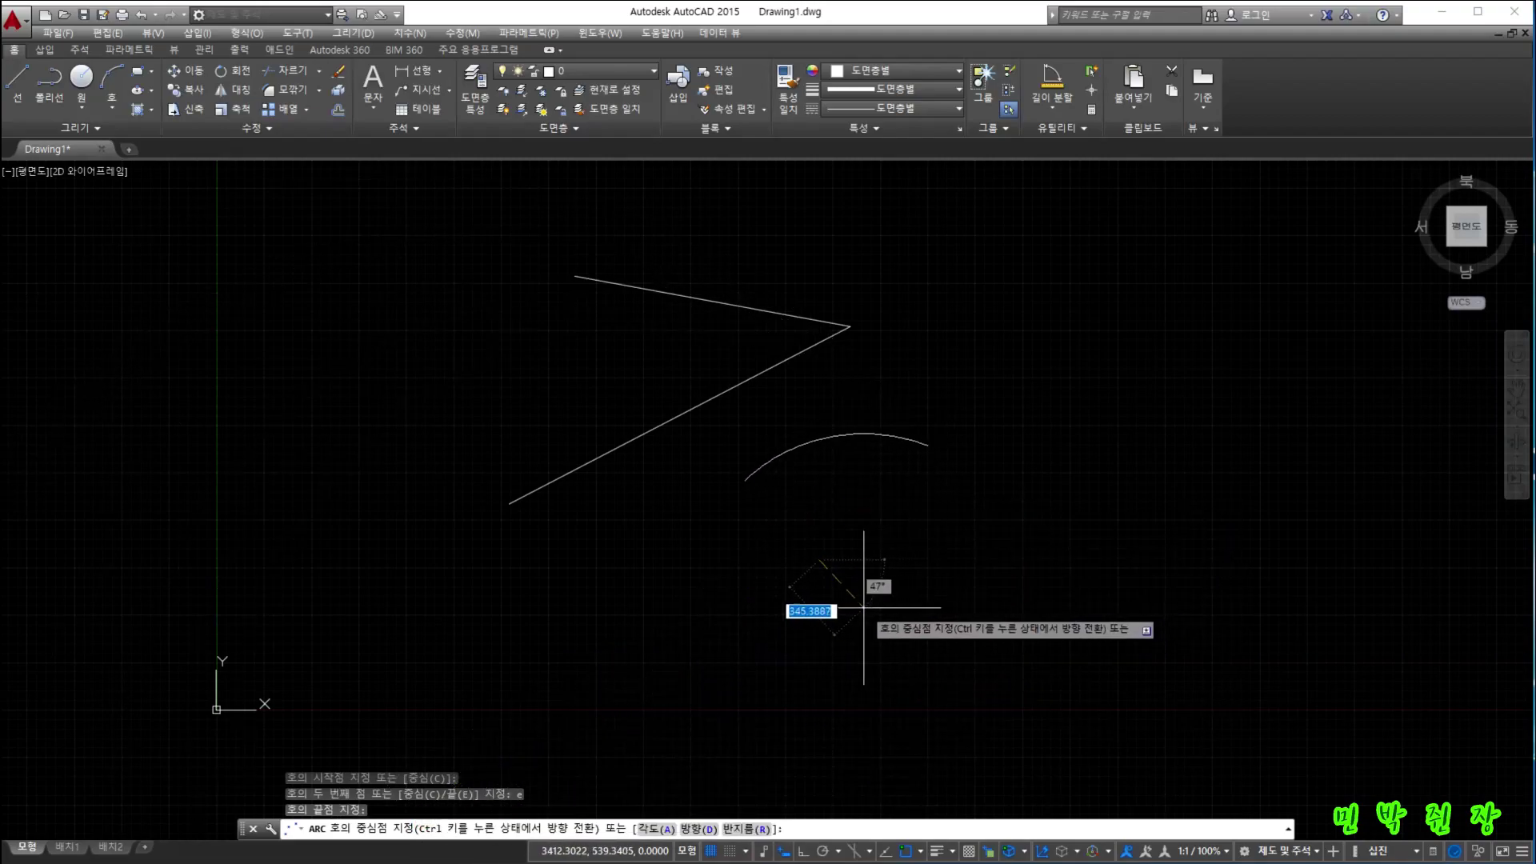
pyautogui.press('Escape')
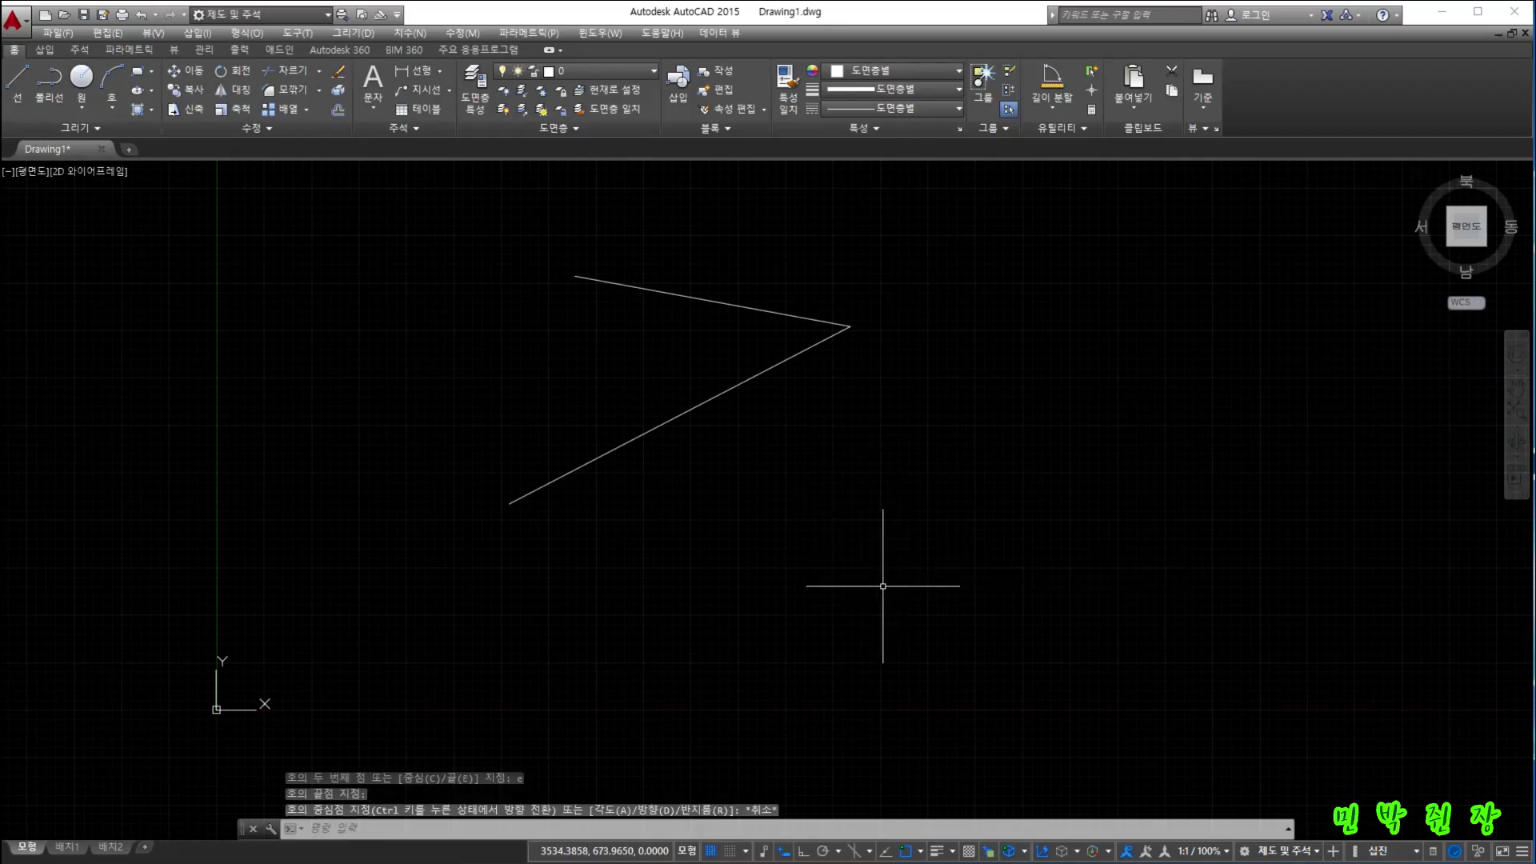
# - Draw an arc in the empty area below the lines' shared corner using start point, end point and center
pyautogui.write('a')
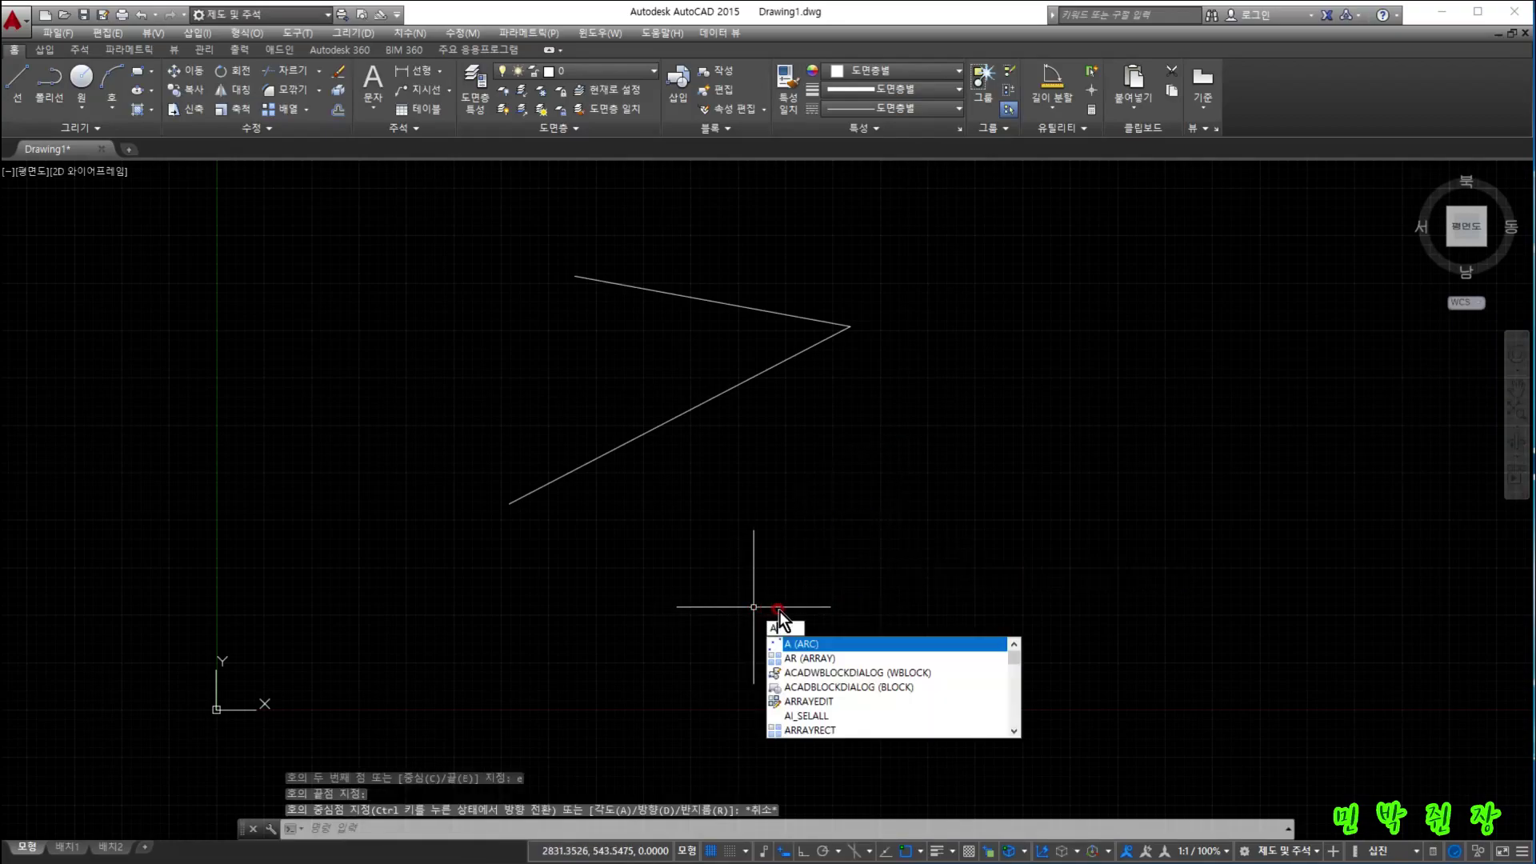
pyautogui.press('Return')
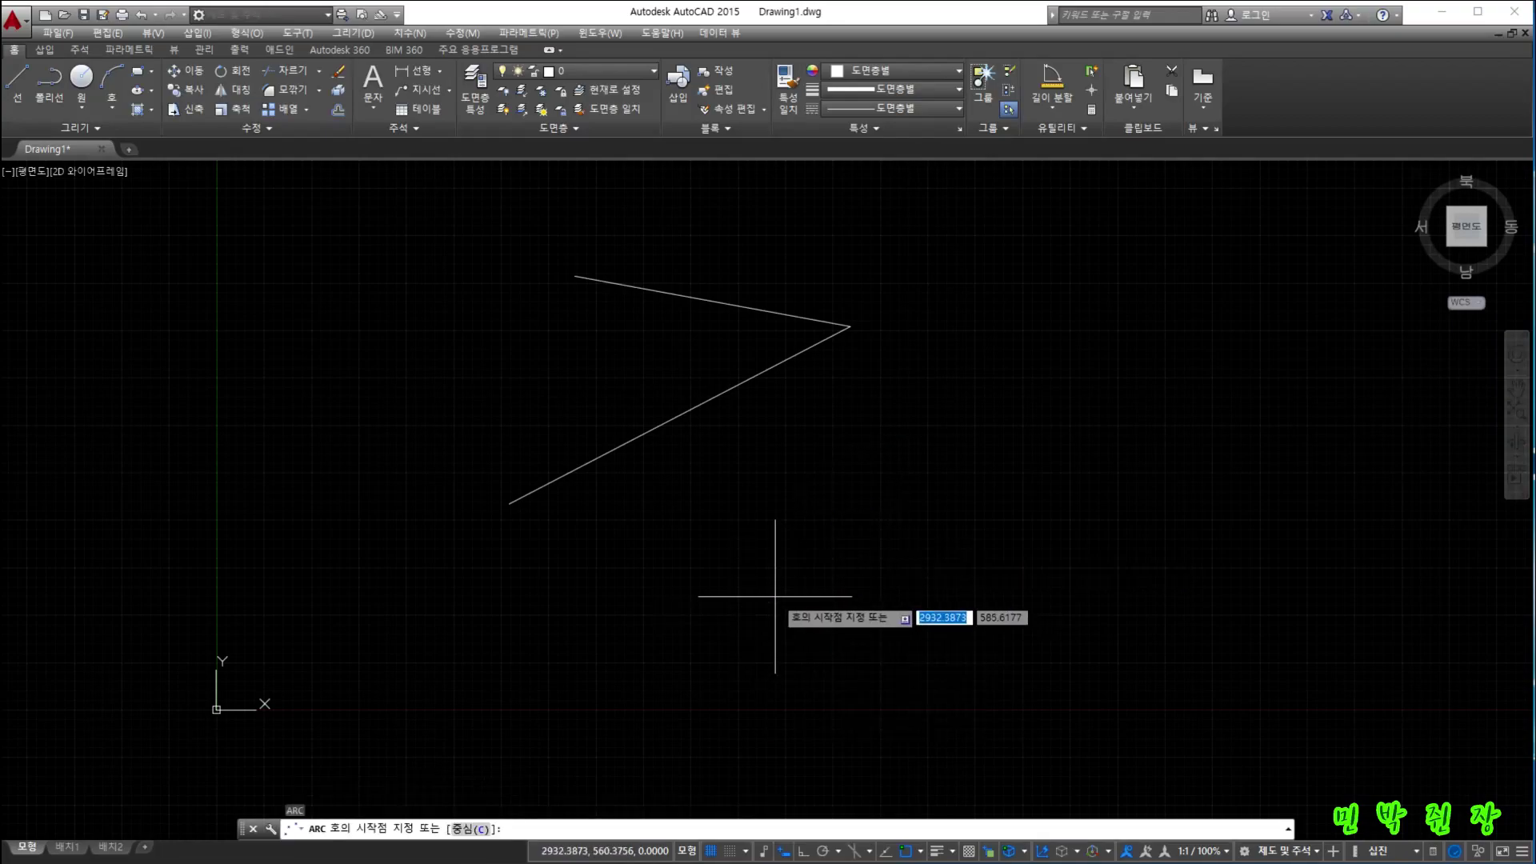
pyautogui.click(894, 463)
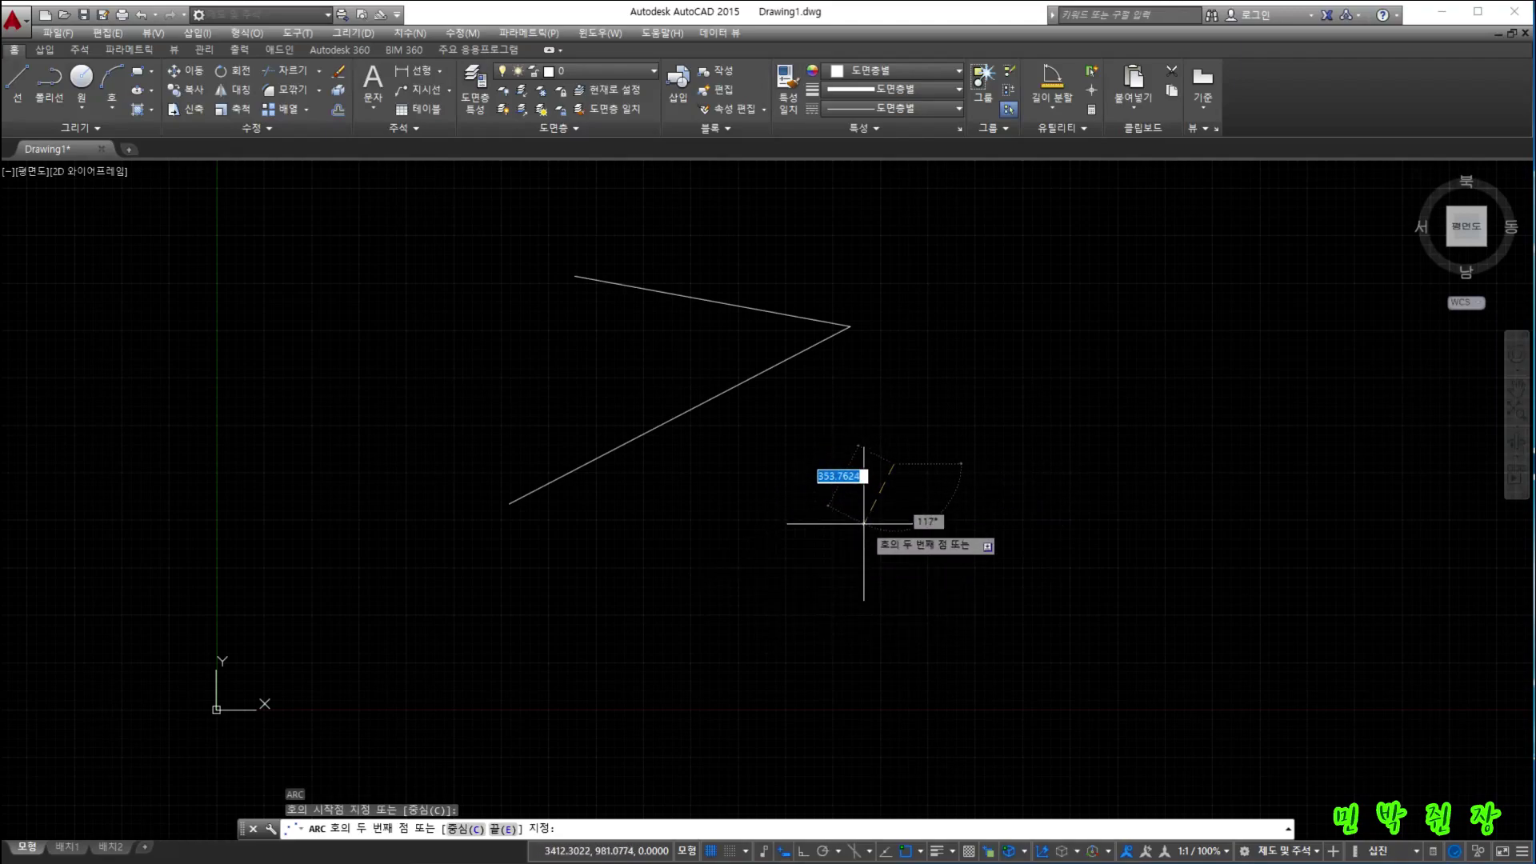
pyautogui.write('e')
pyautogui.press('Return')
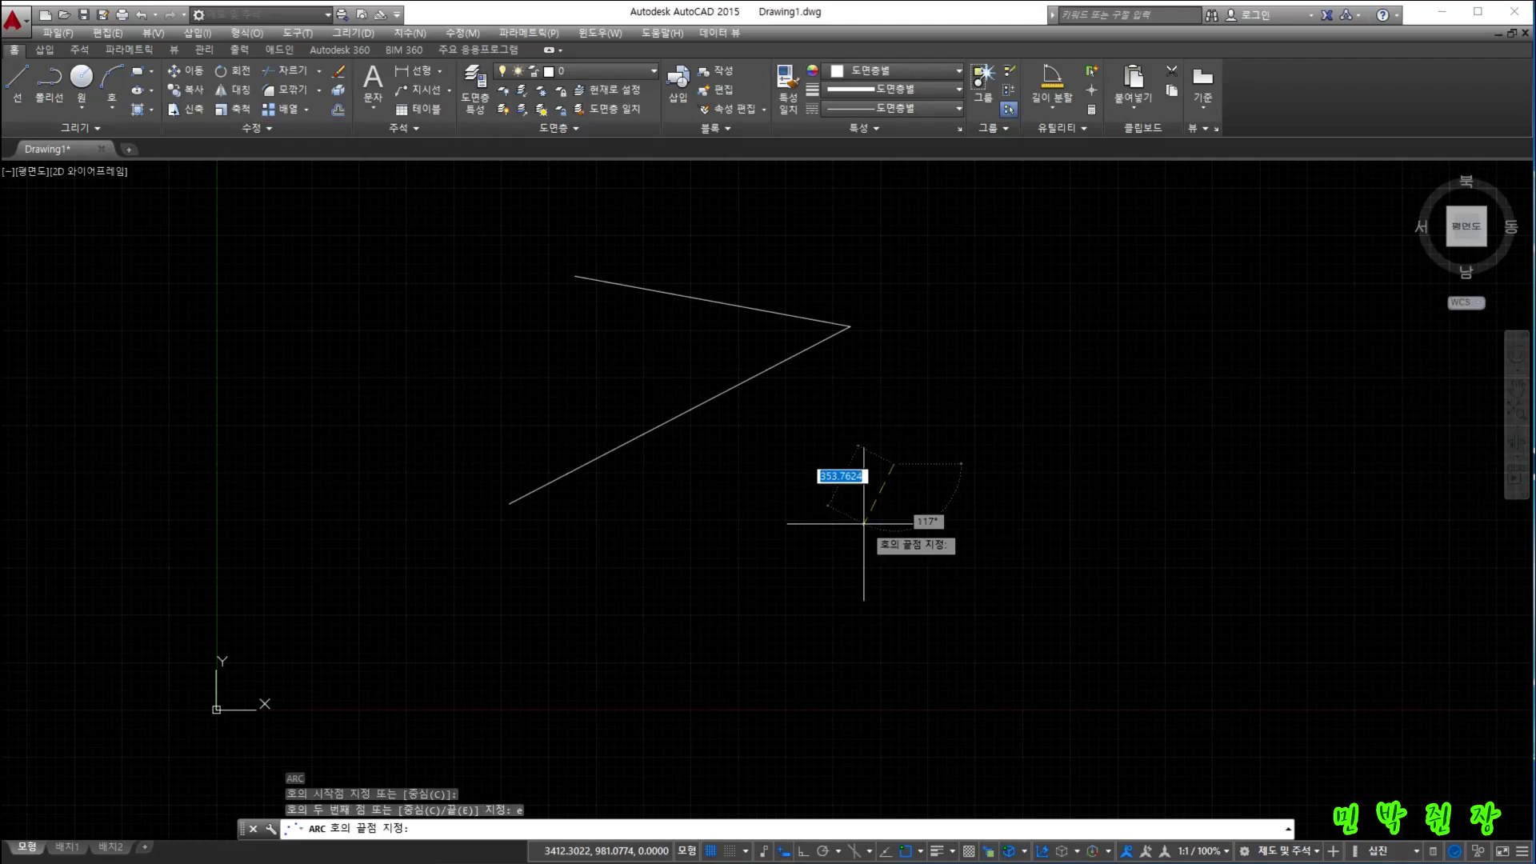
pyautogui.click(792, 570)
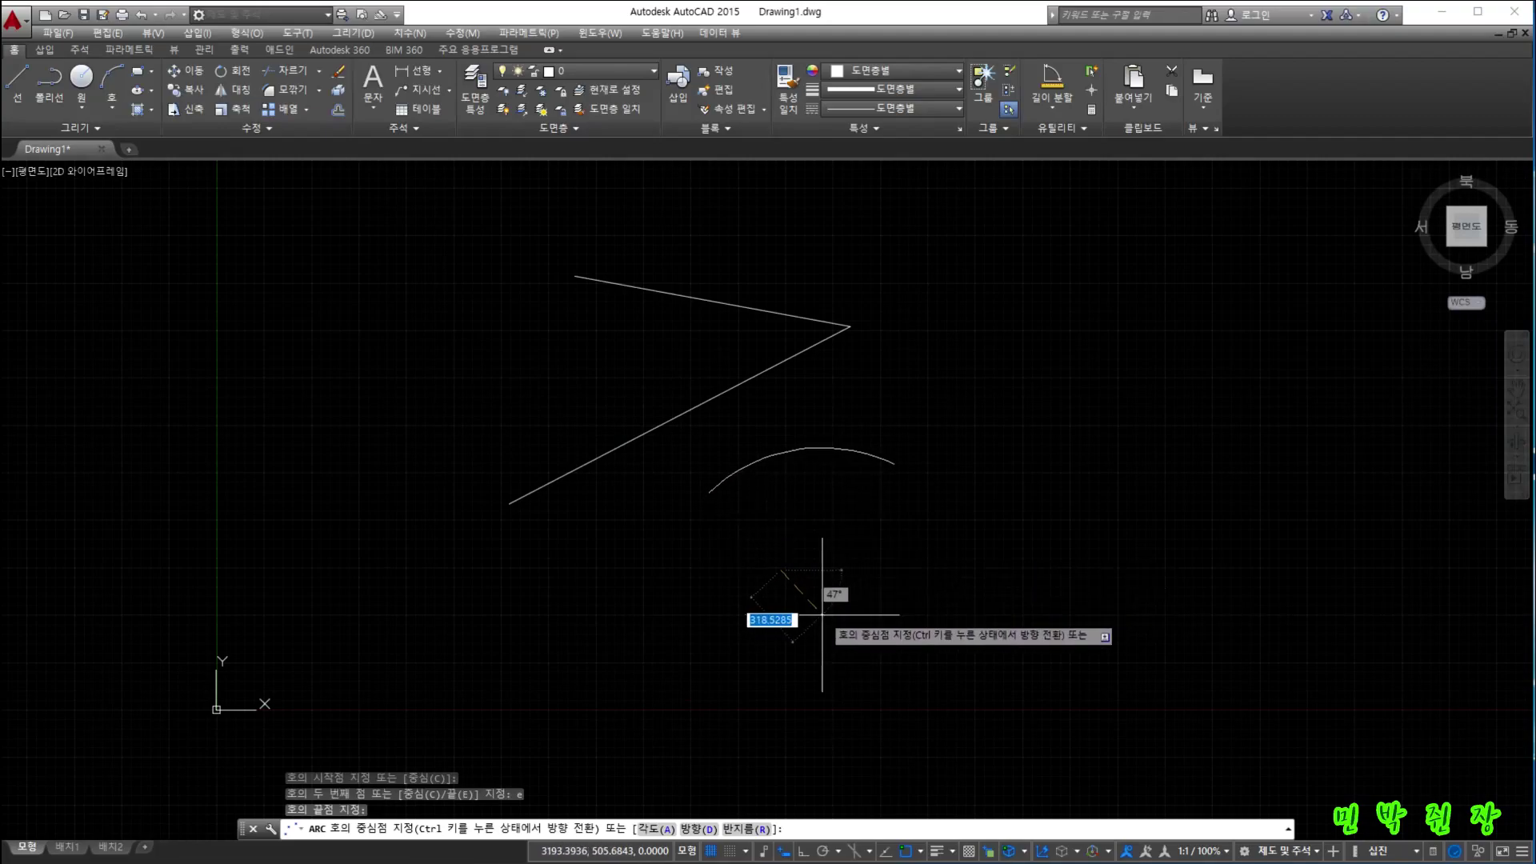
pyautogui.click(873, 578)
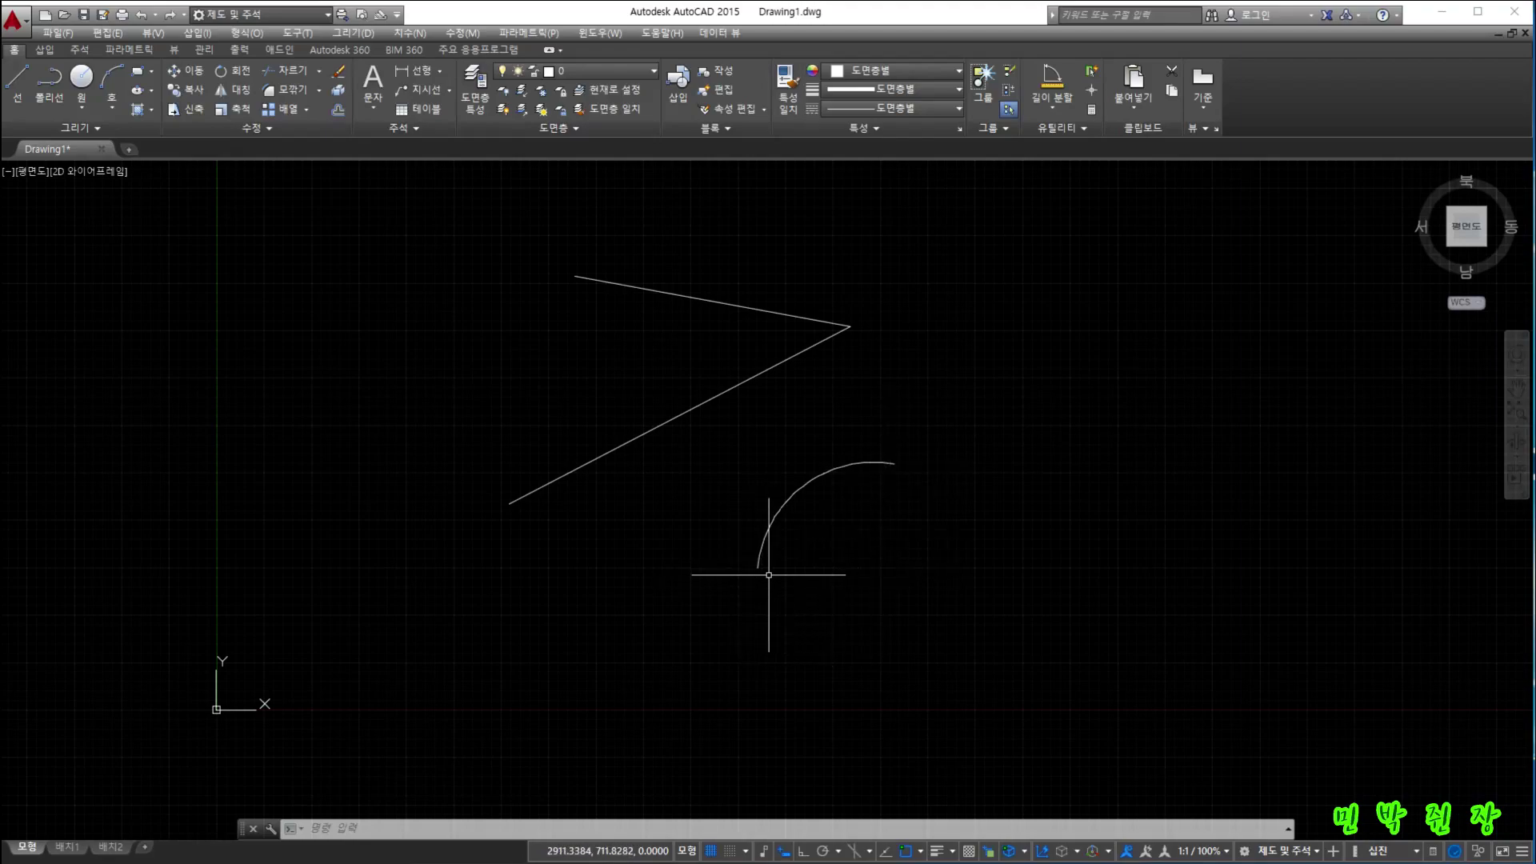
# - Draw a half-circle arc beside the first arc using start point, end point below it and an included angle of about 180 degrees
pyautogui.click(334, 828)
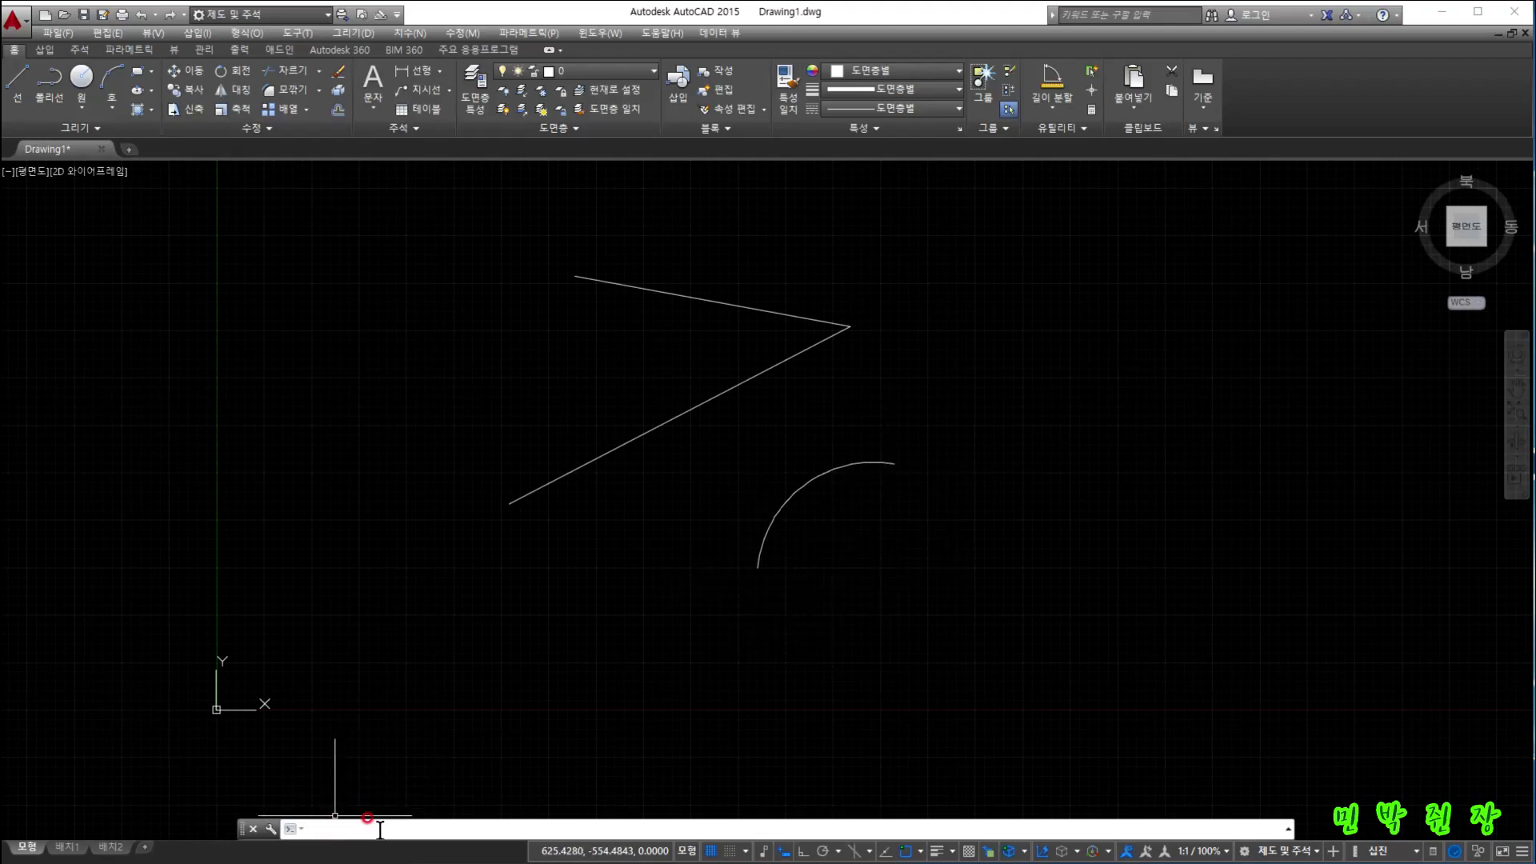
pyautogui.write('a')
pyautogui.press('Return')
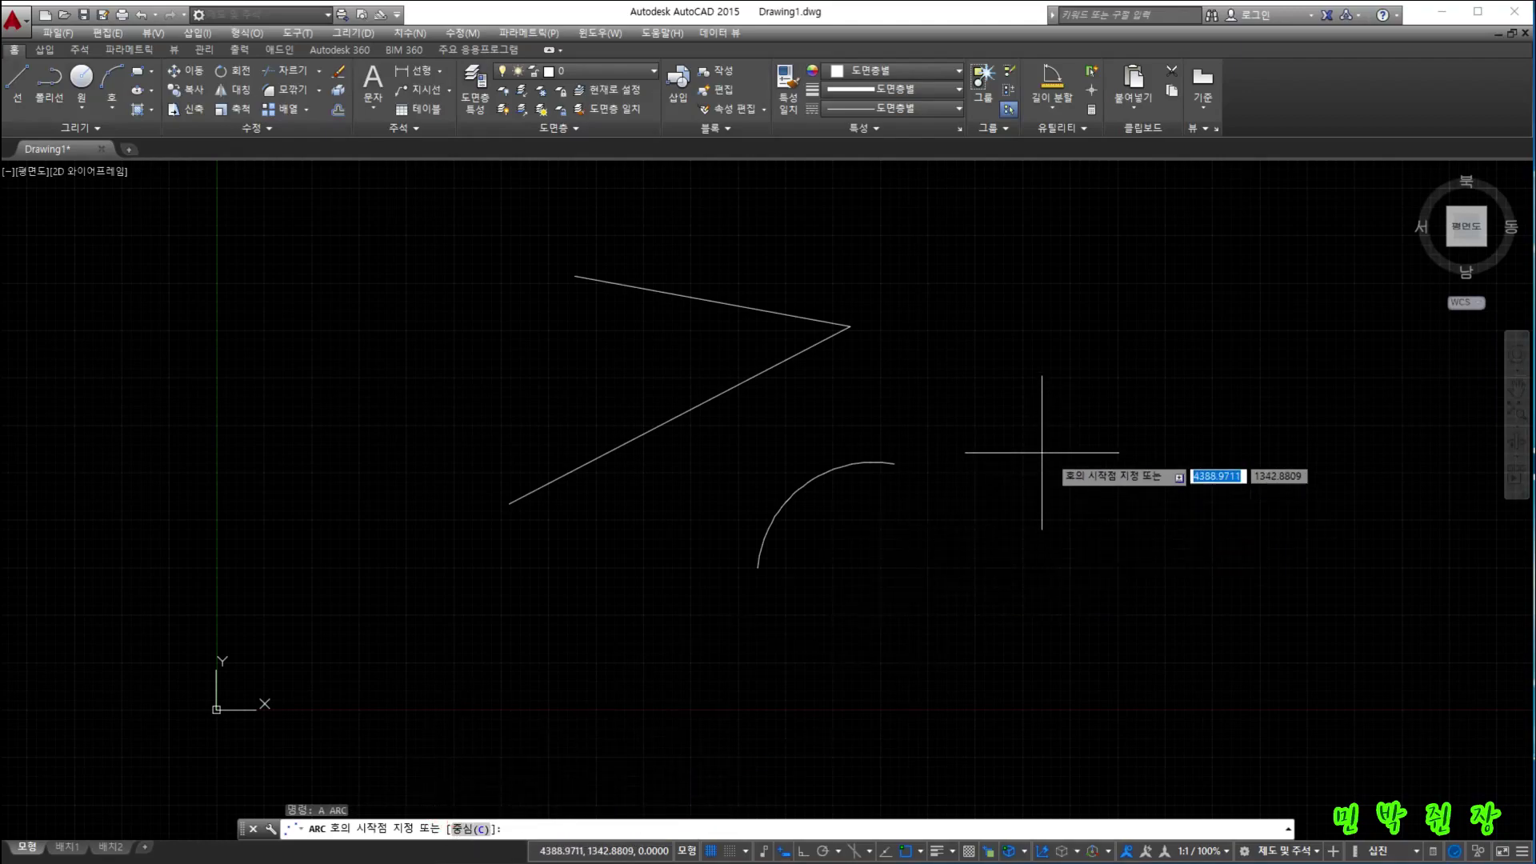
pyautogui.click(1017, 459)
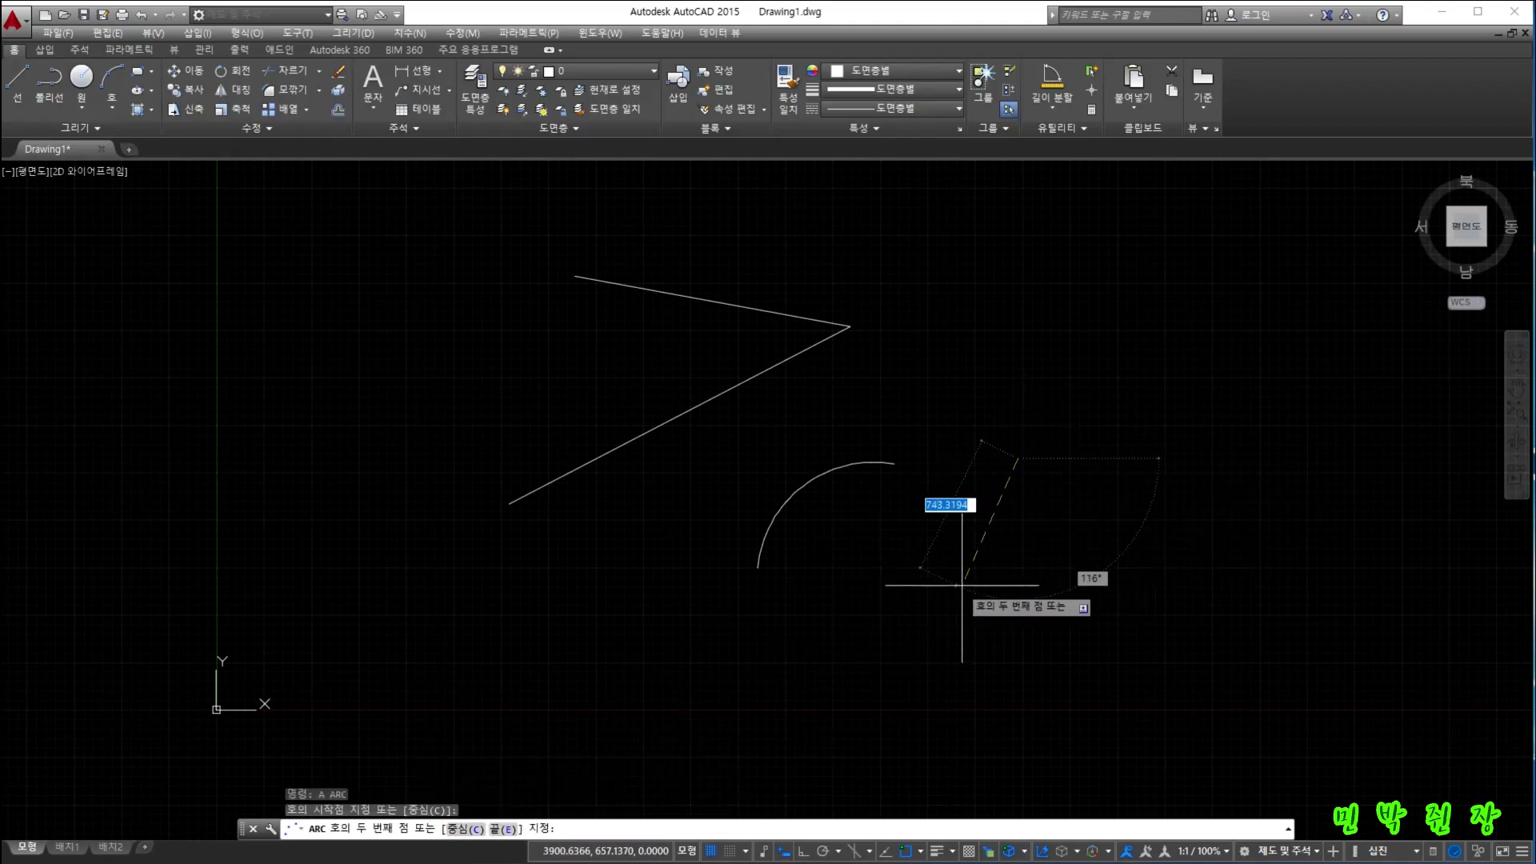
pyautogui.write('e')
pyautogui.press('Return')
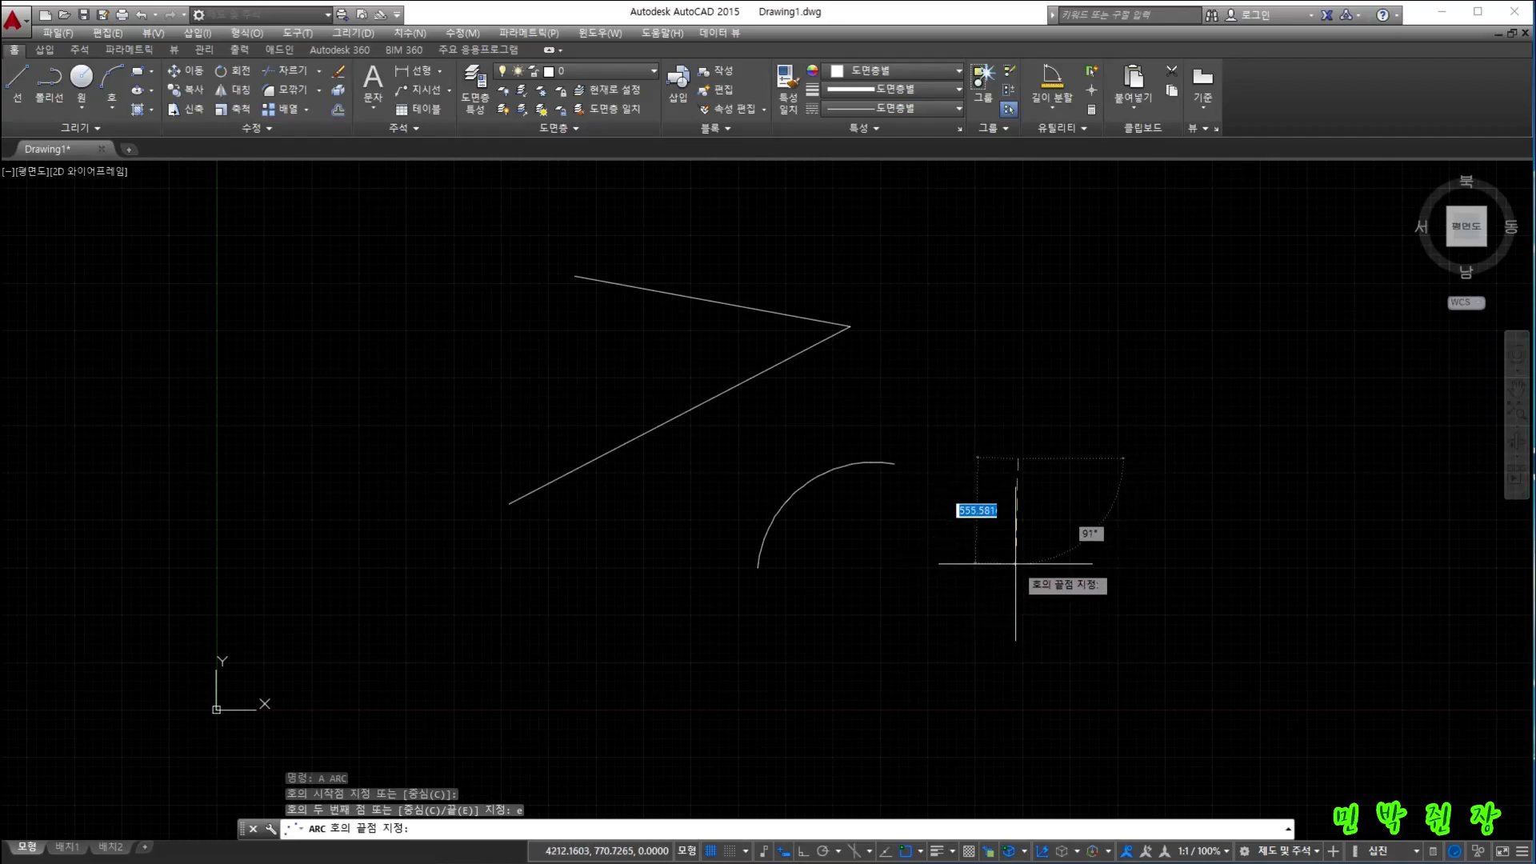
pyautogui.click(1016, 568)
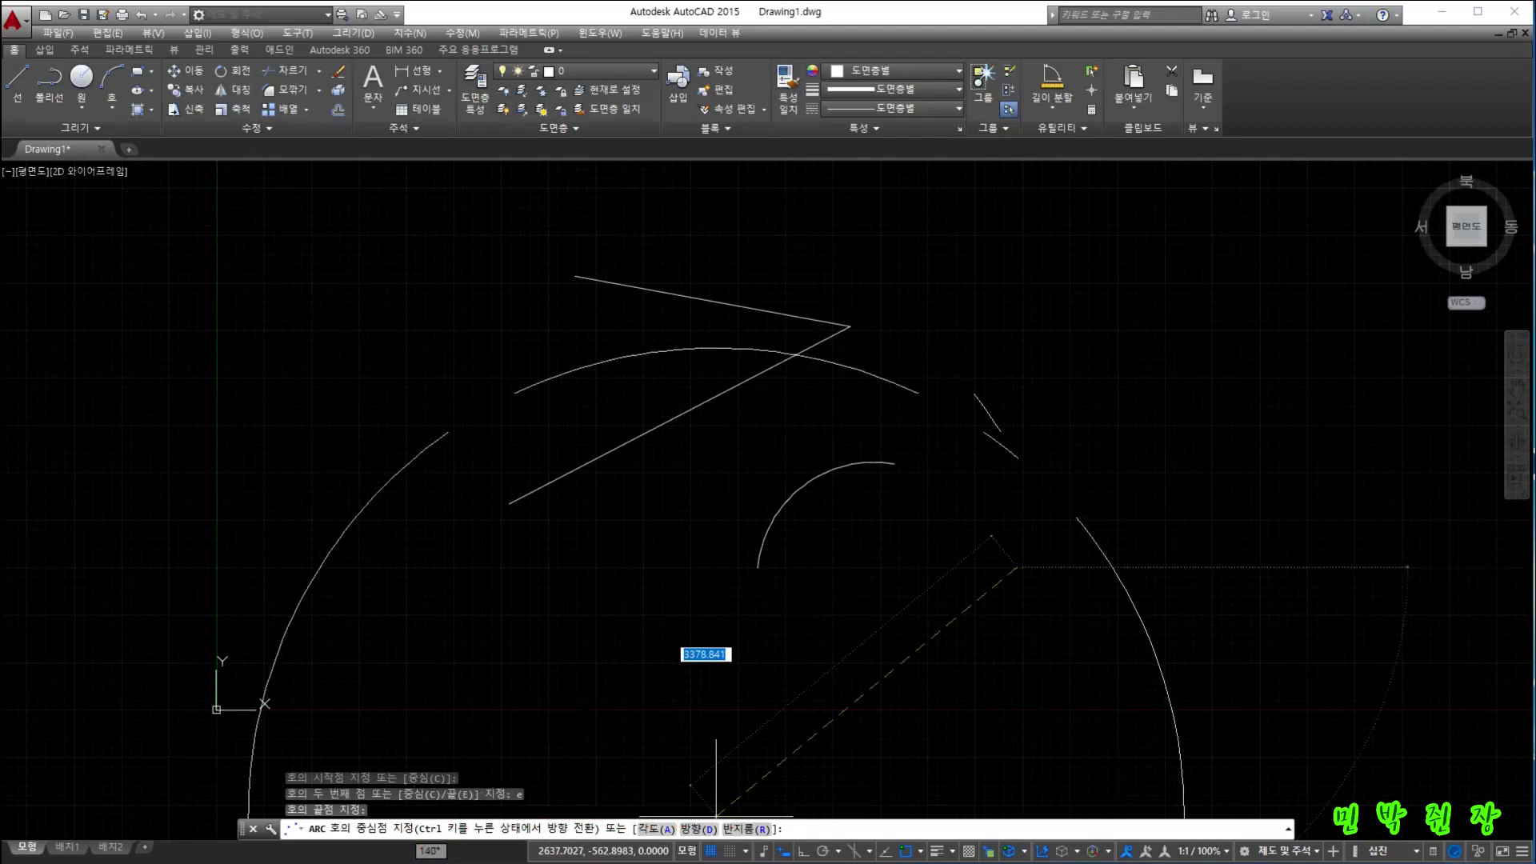
pyautogui.write('a')
pyautogui.press('Return')
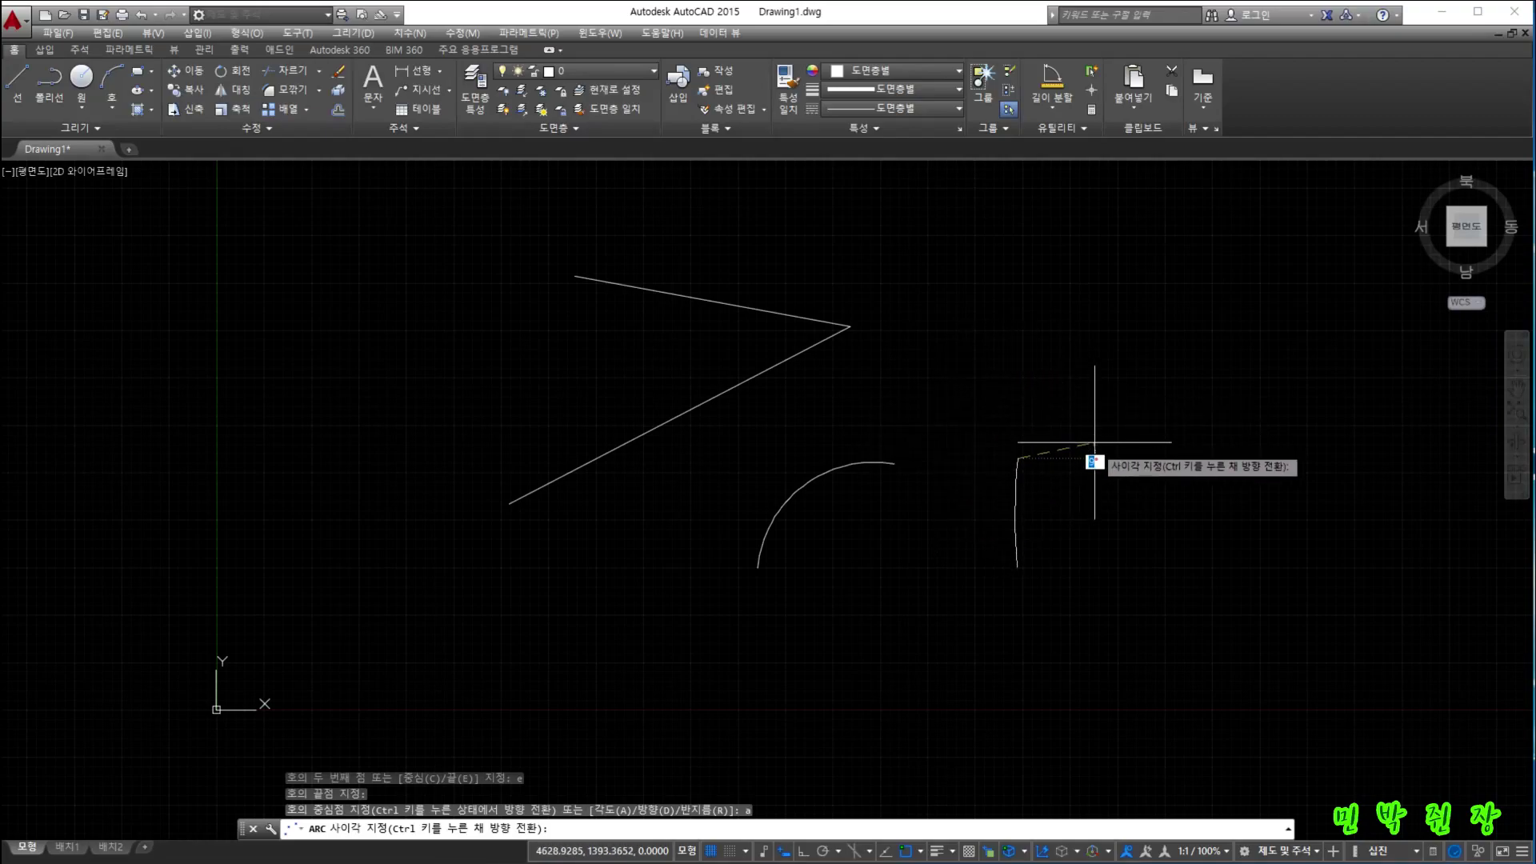
pyautogui.click(944, 458)
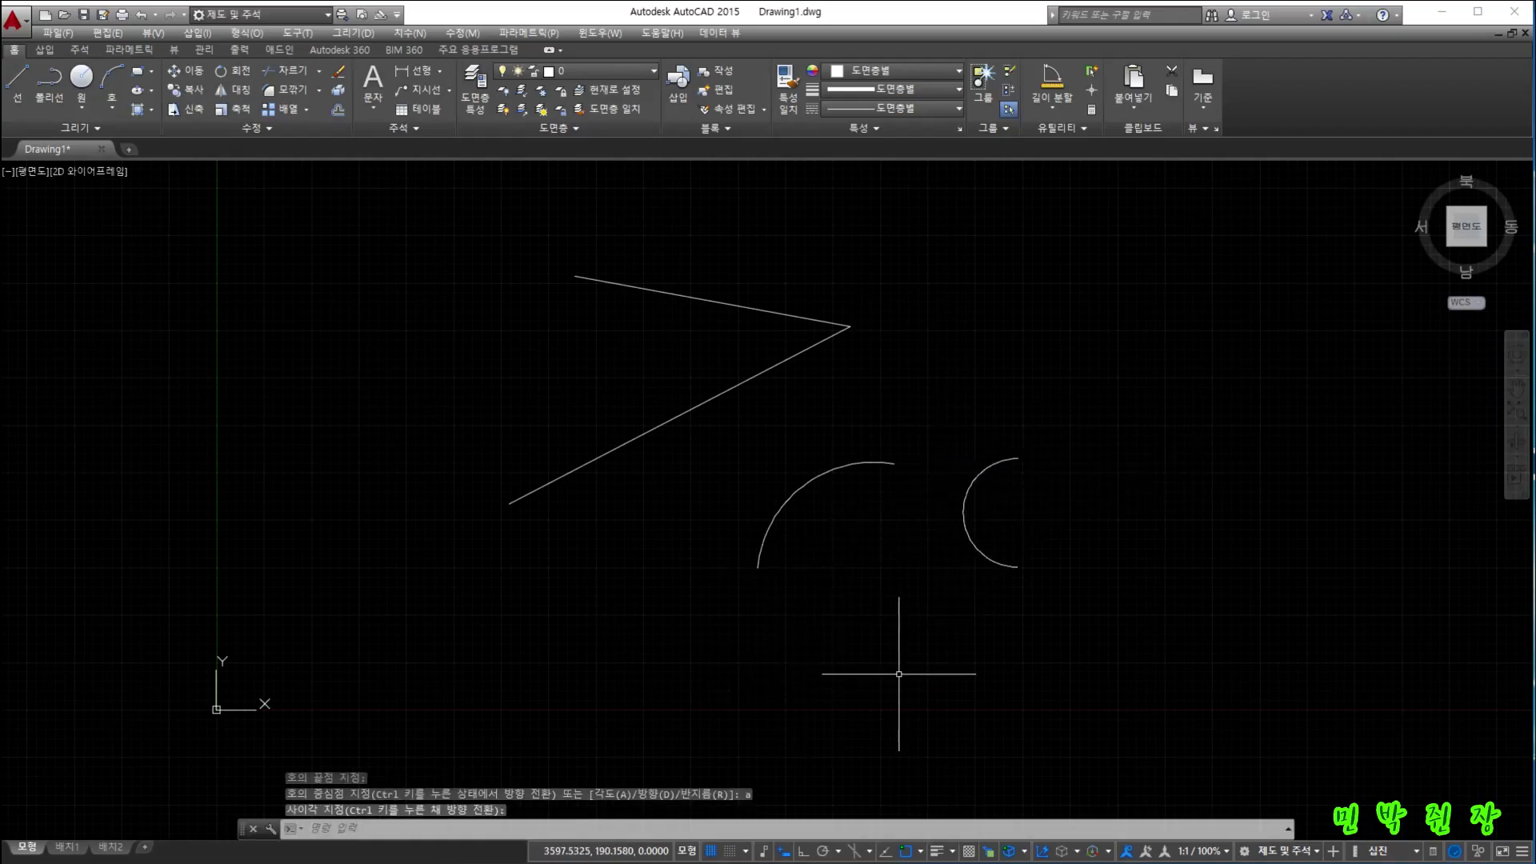
# - Draw an arc above the half-circle using start point, end point and a tangent direction pointing roughly upward from the start
pyautogui.write('a')
pyautogui.press('Return')
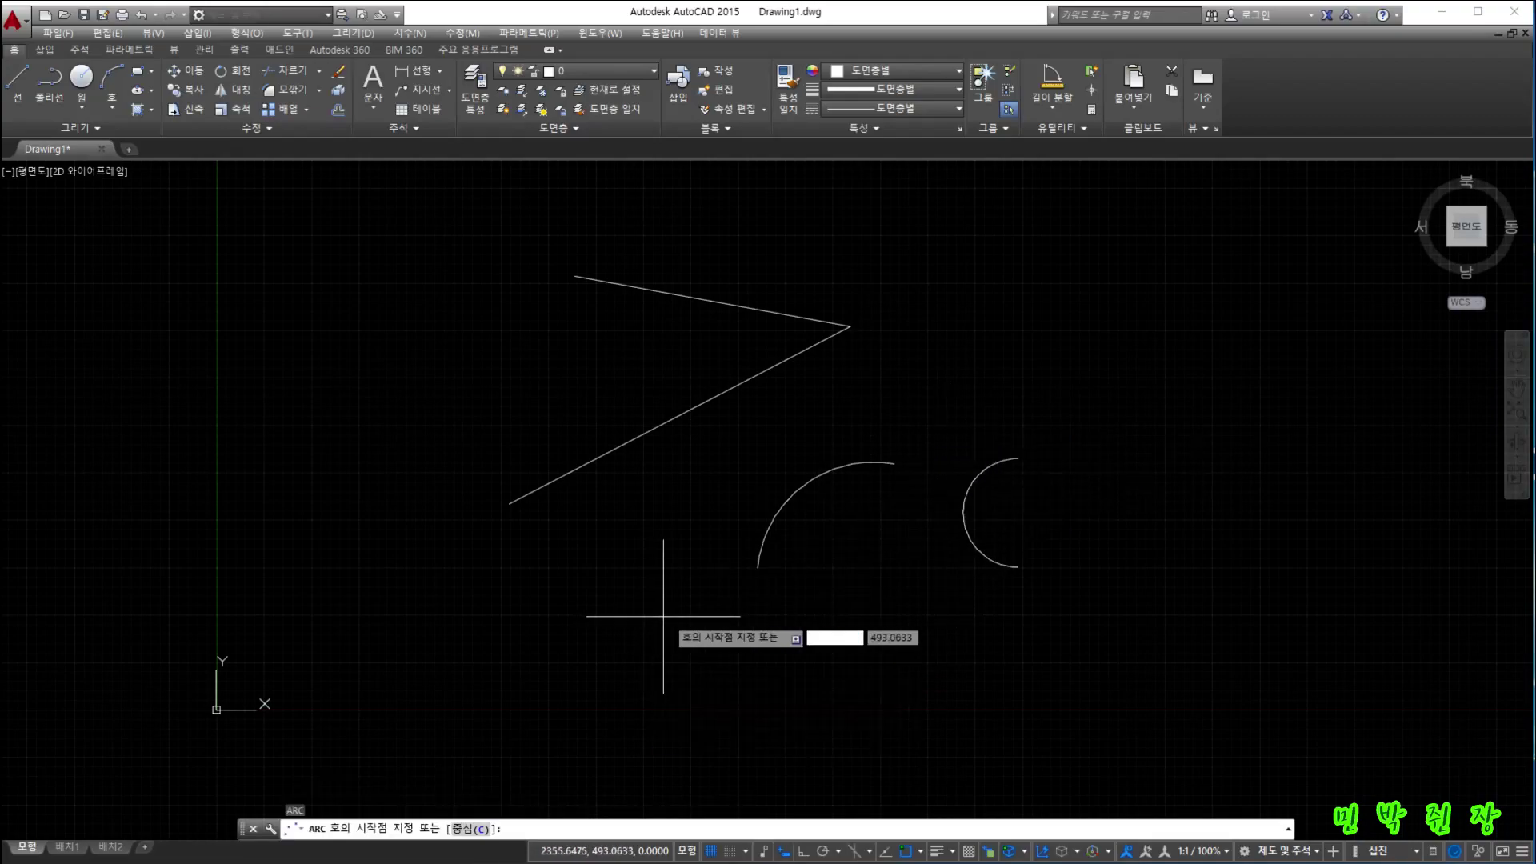
pyautogui.click(976, 429)
pyautogui.press('Return')
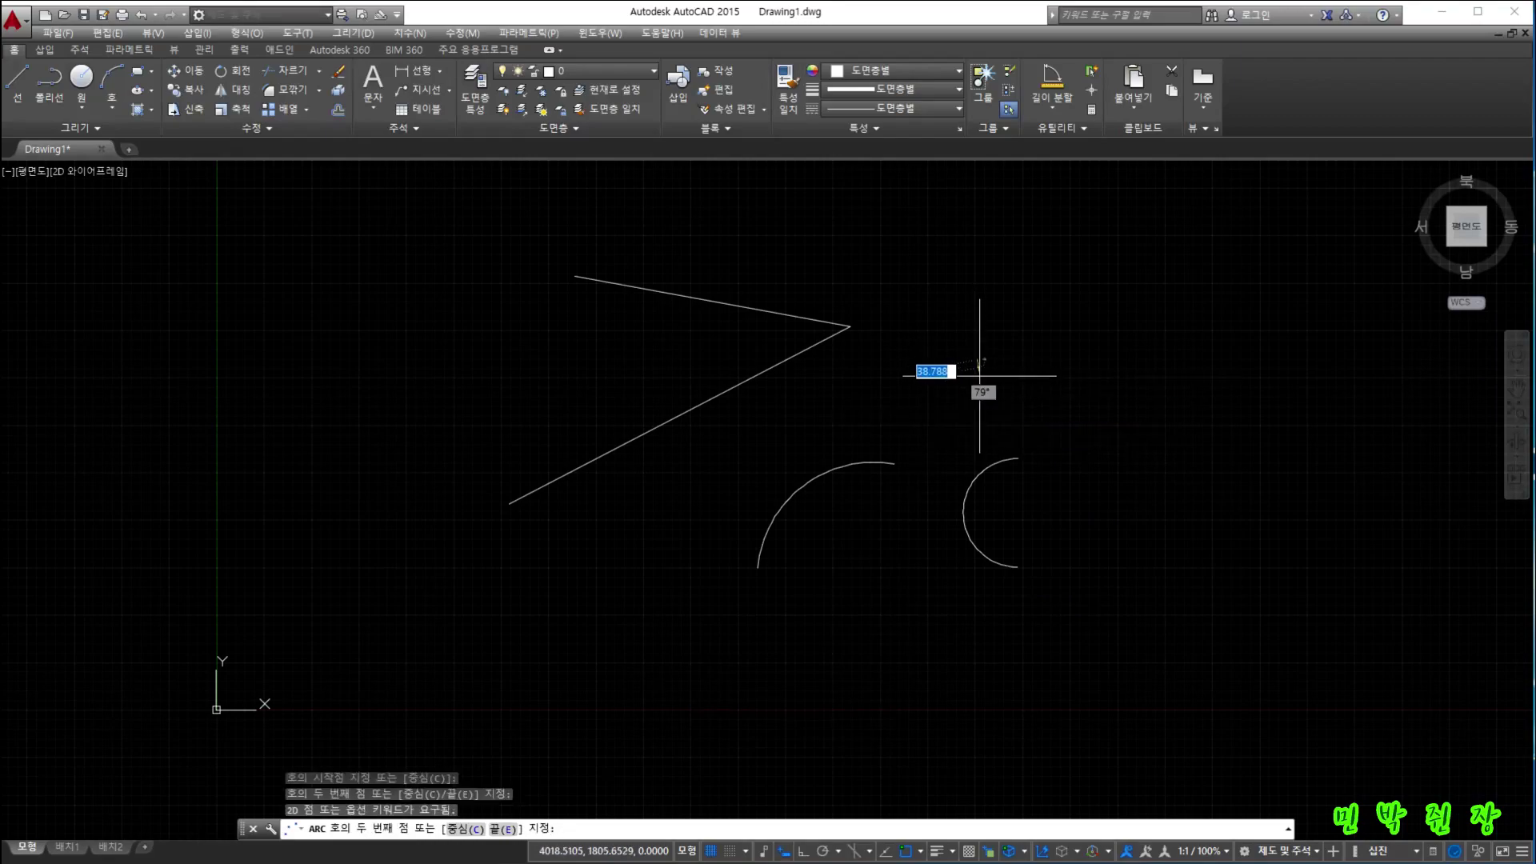
pyautogui.write('e')
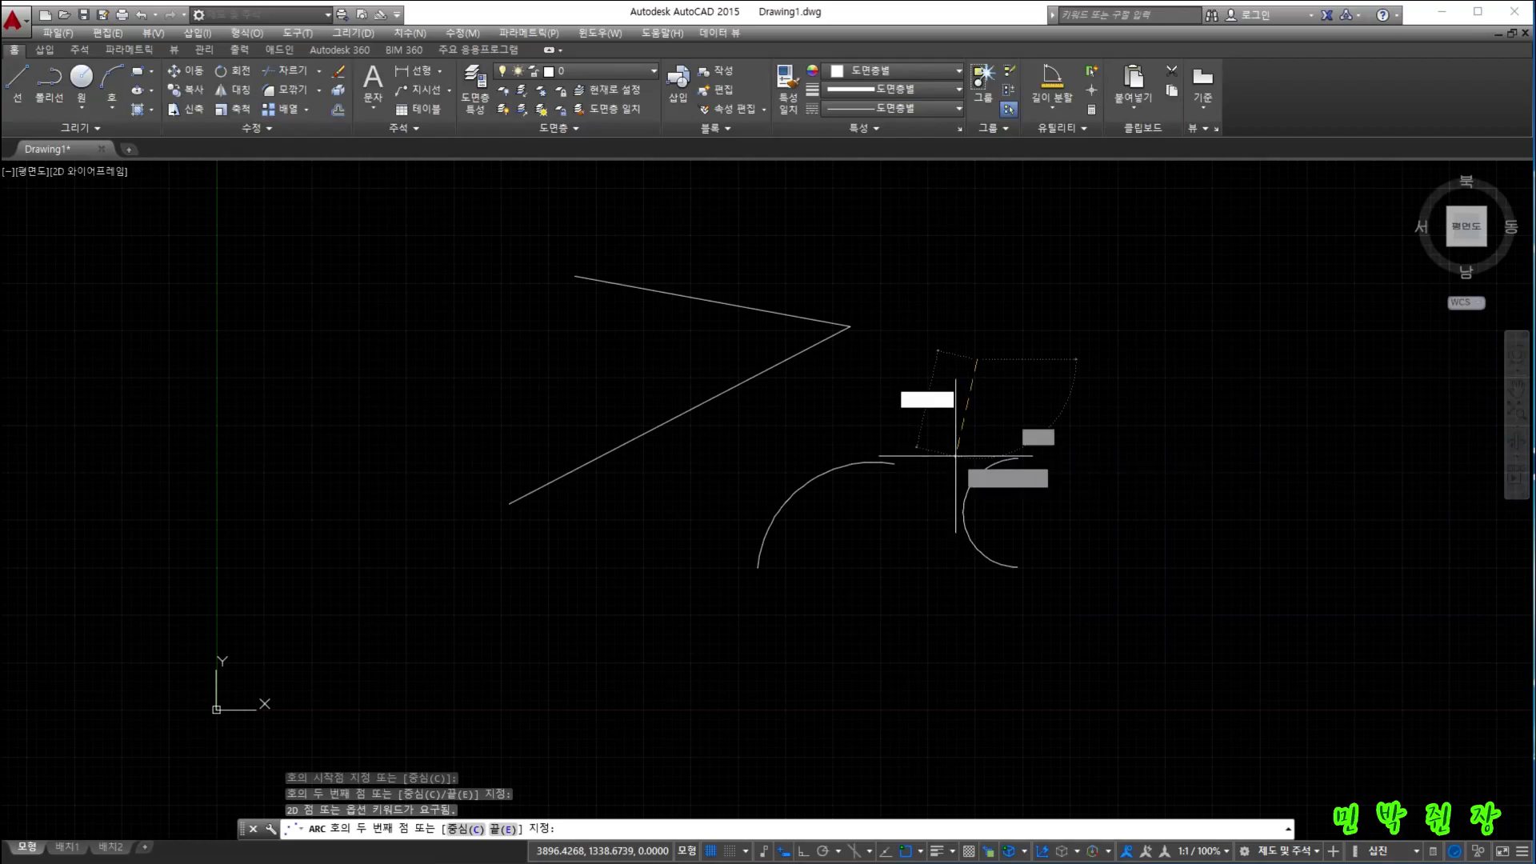
pyautogui.press('Return')
pyautogui.click(1117, 369)
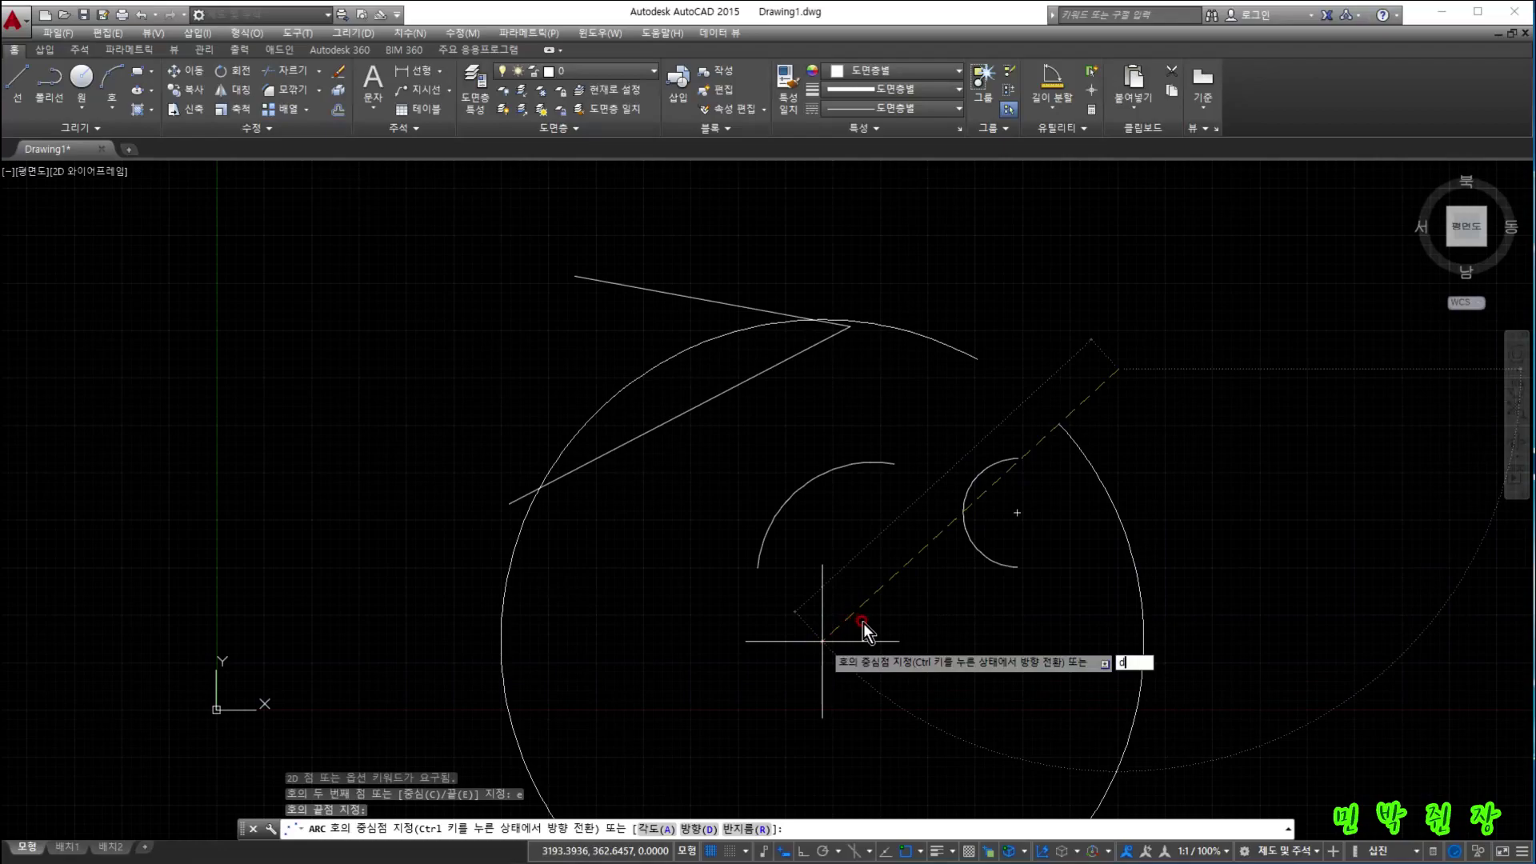
pyautogui.press('Return')
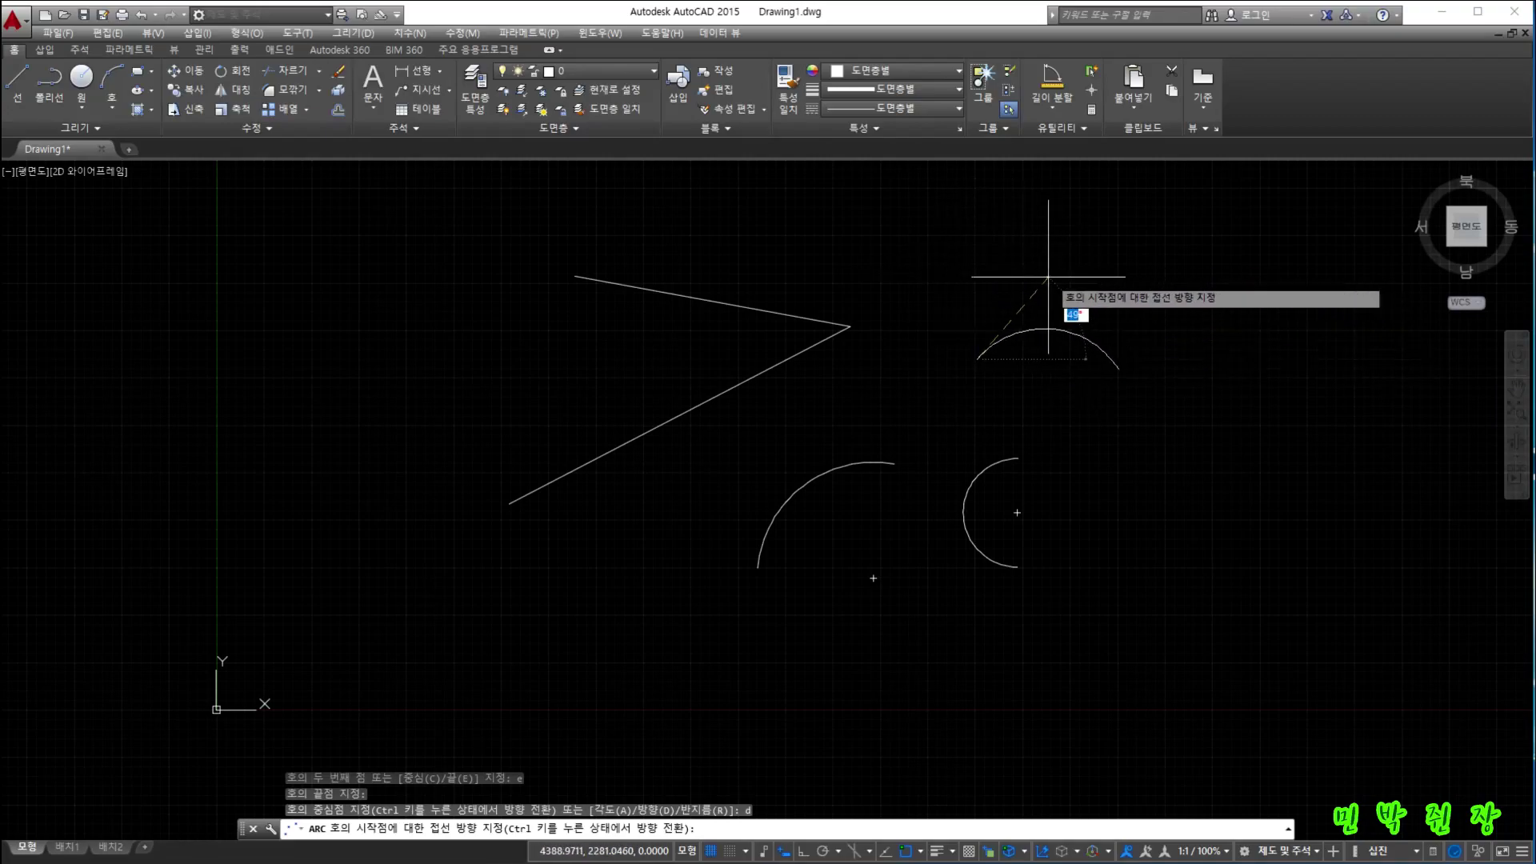
pyautogui.click(968, 283)
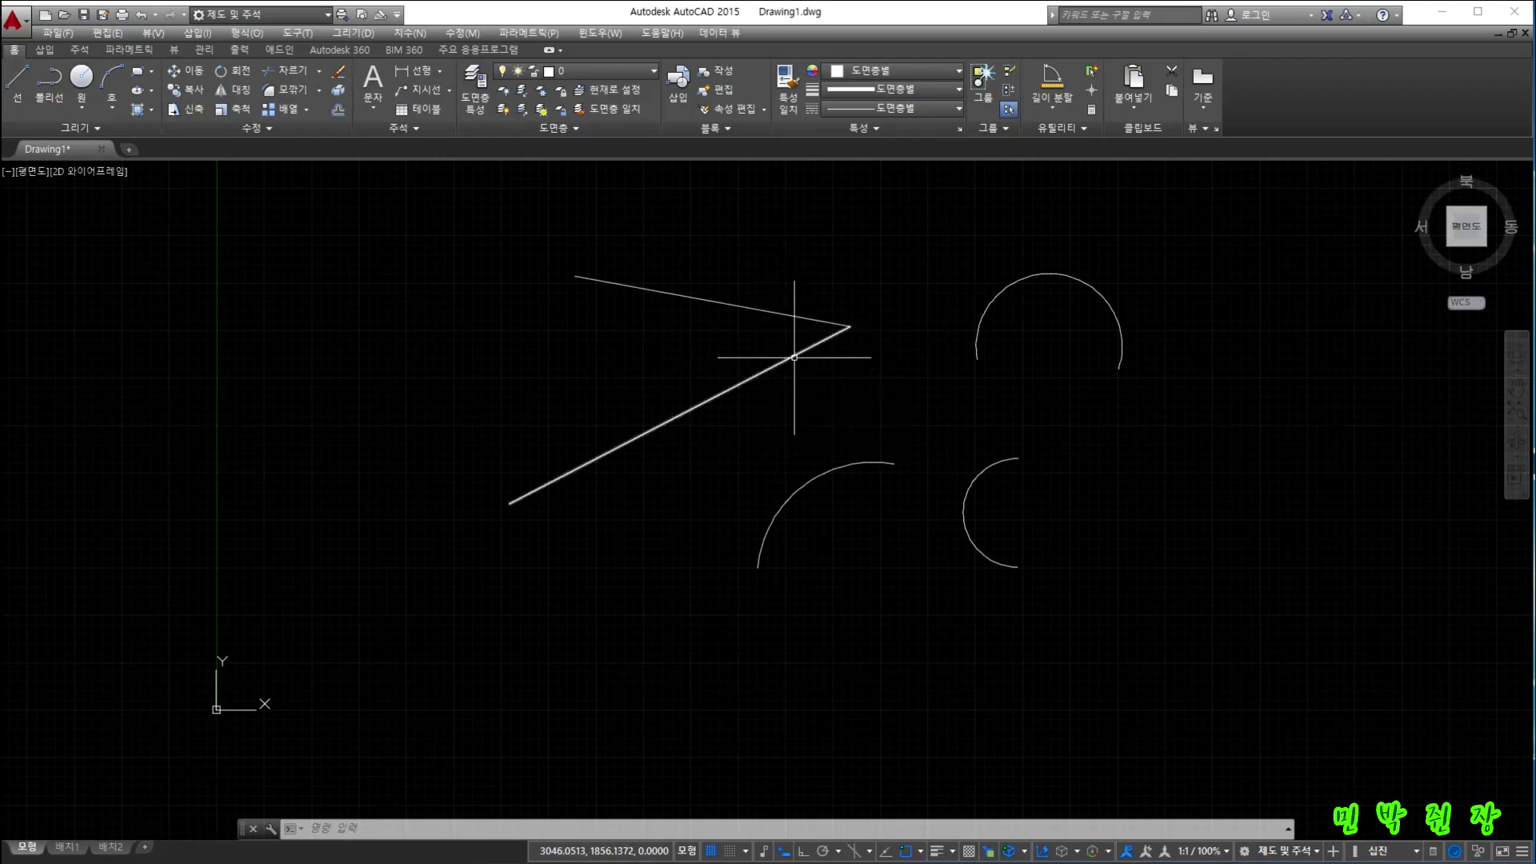
# - Try to draw an arc from the upper line's midpoint to a point on the lower line using the end point option
pyautogui.press('space')
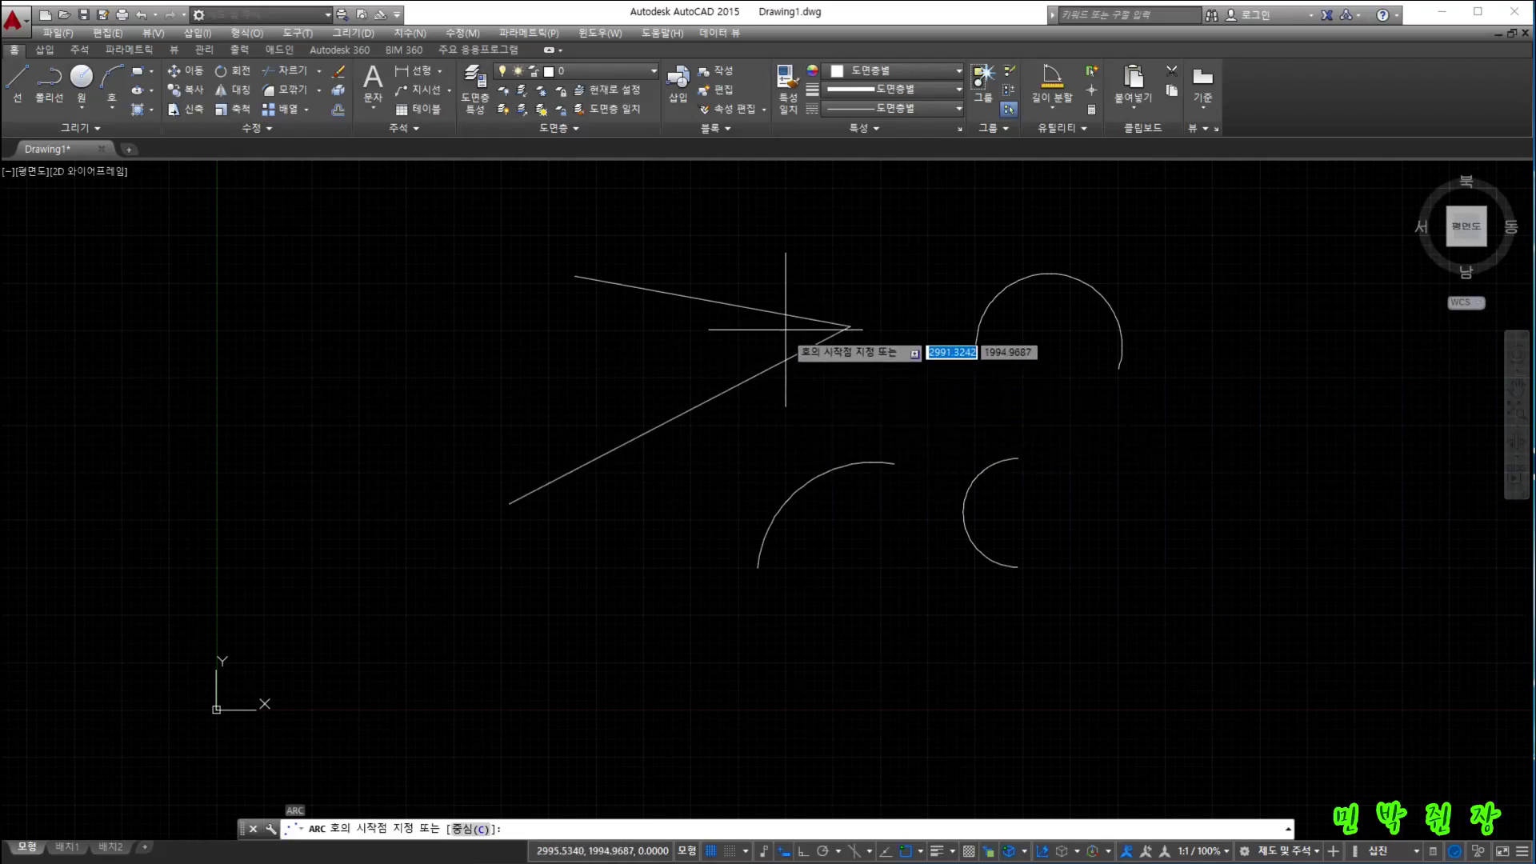
pyautogui.click(713, 301)
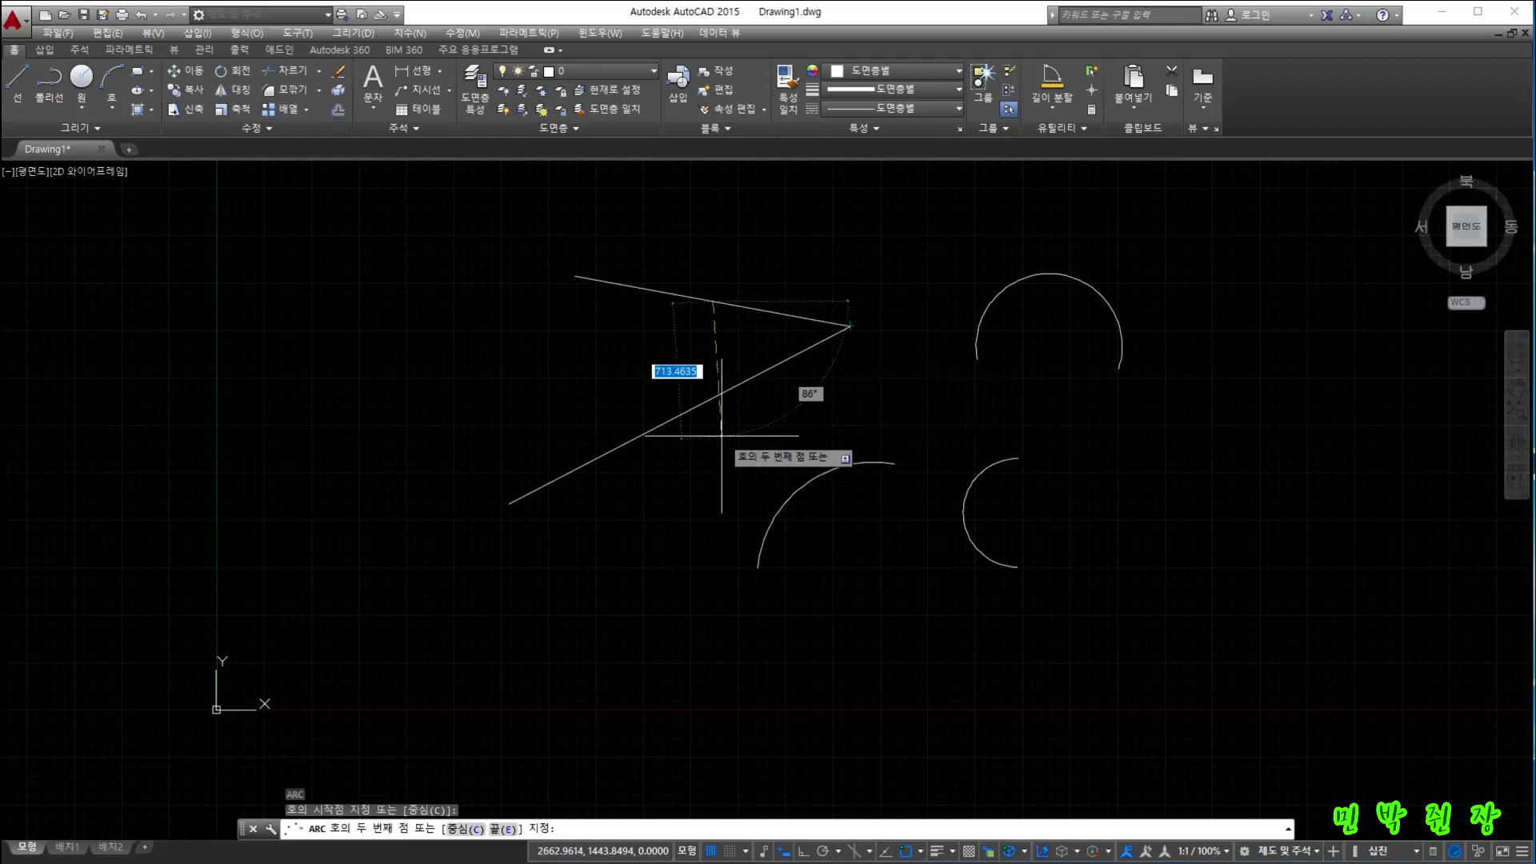
pyautogui.press('Return')
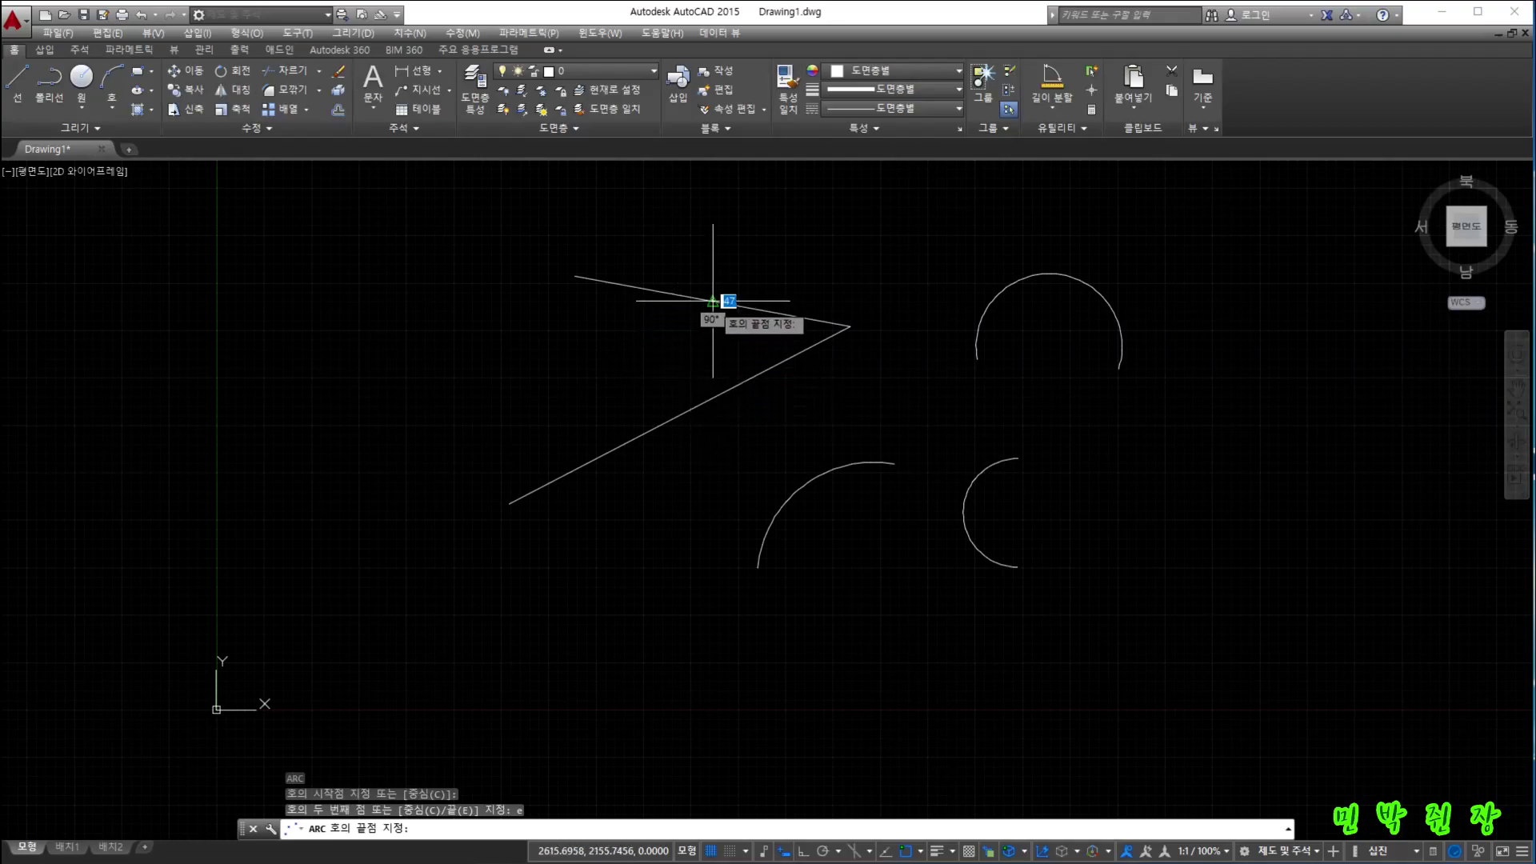
pyautogui.click(748, 379)
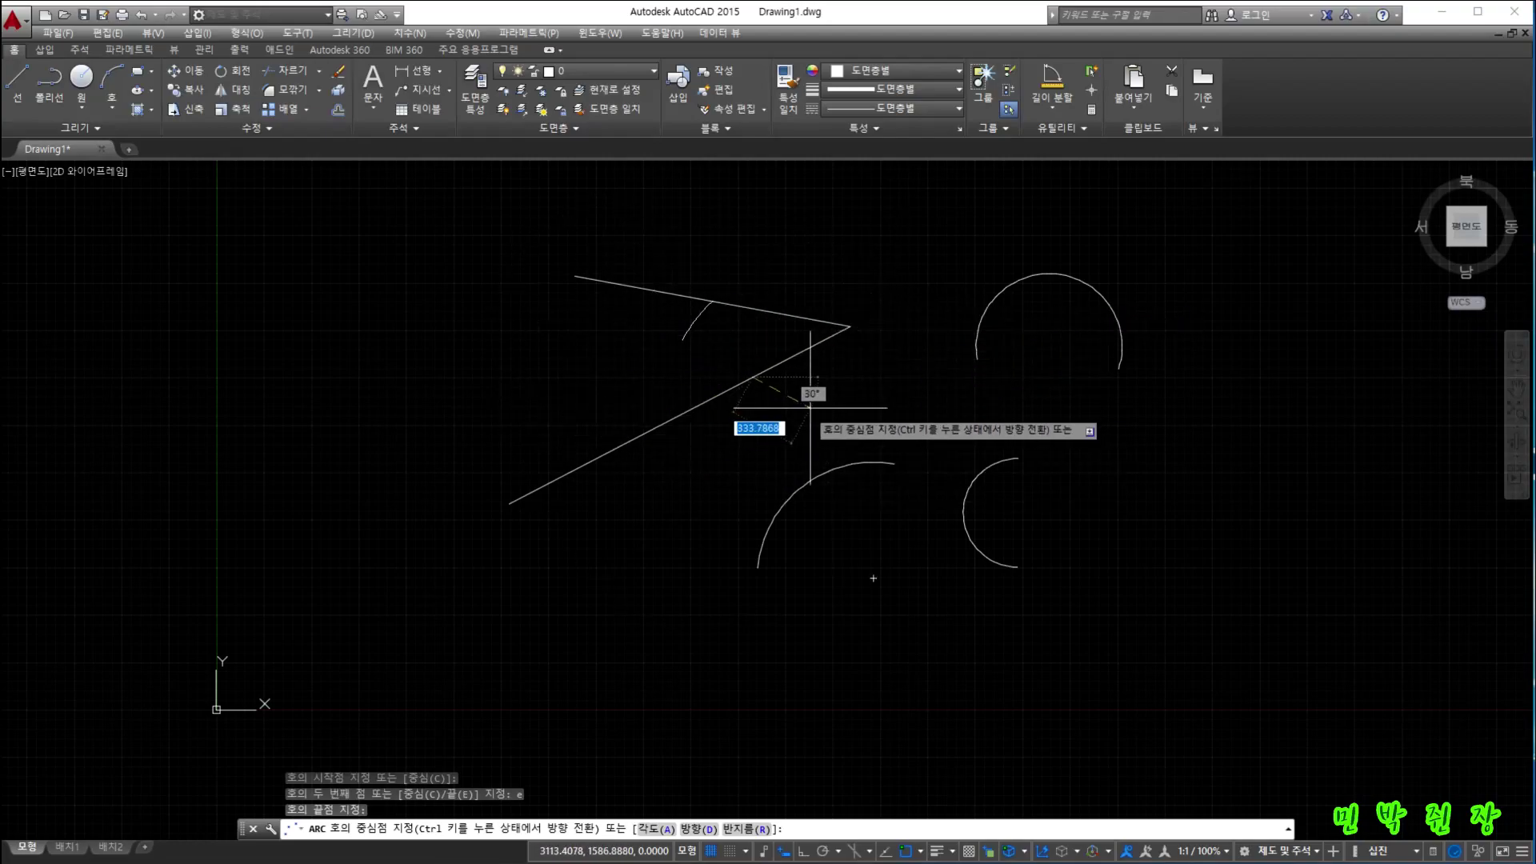
pyautogui.press('Escape')
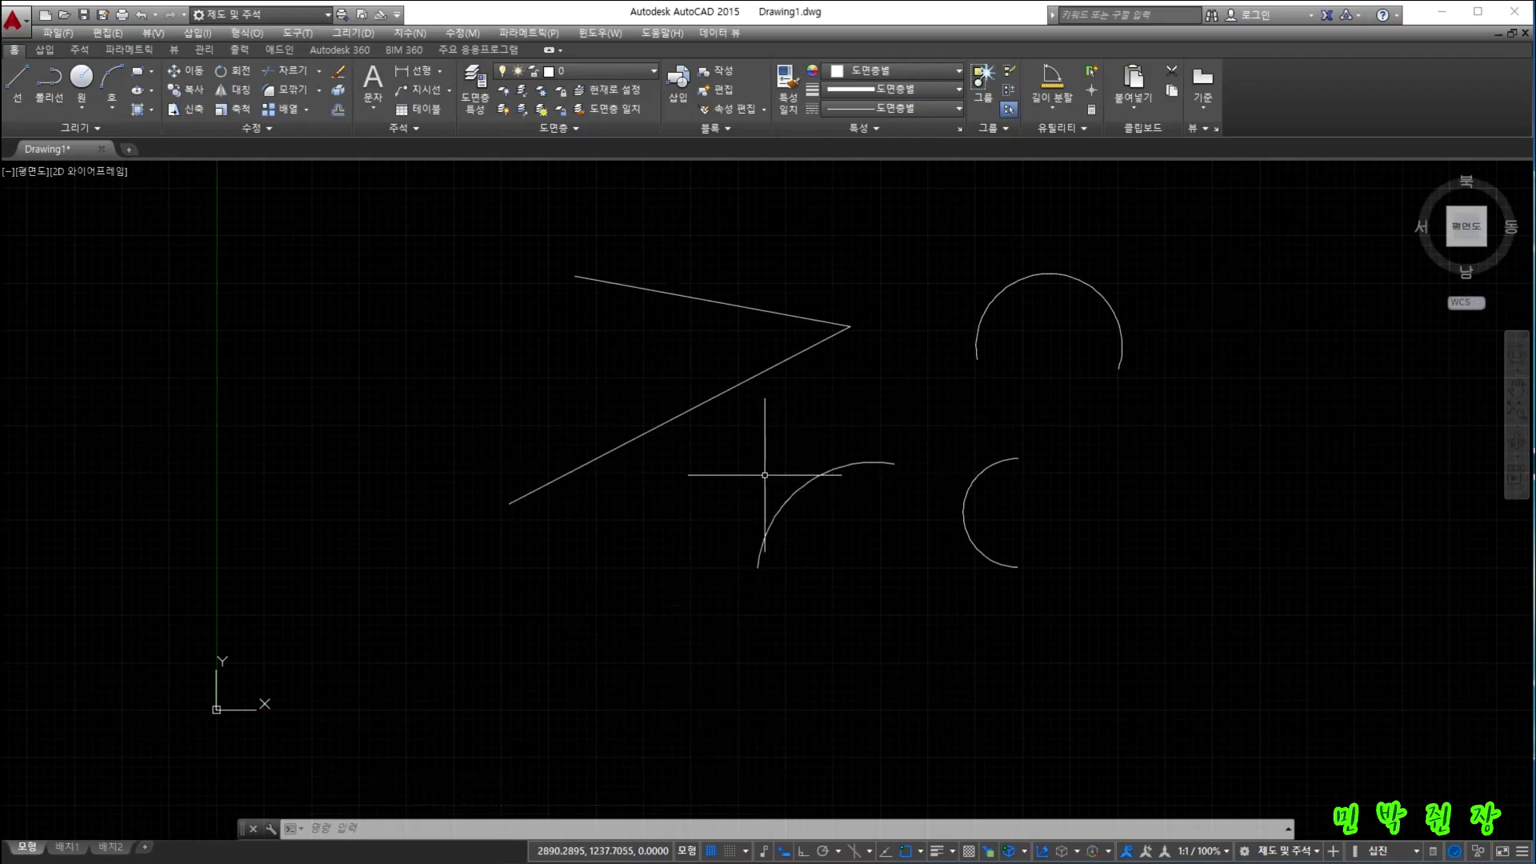
# - Try to draw an arc between the lines and the upper arc using start point, end point below it and the radius option
pyautogui.write('a')
pyautogui.press('Return')
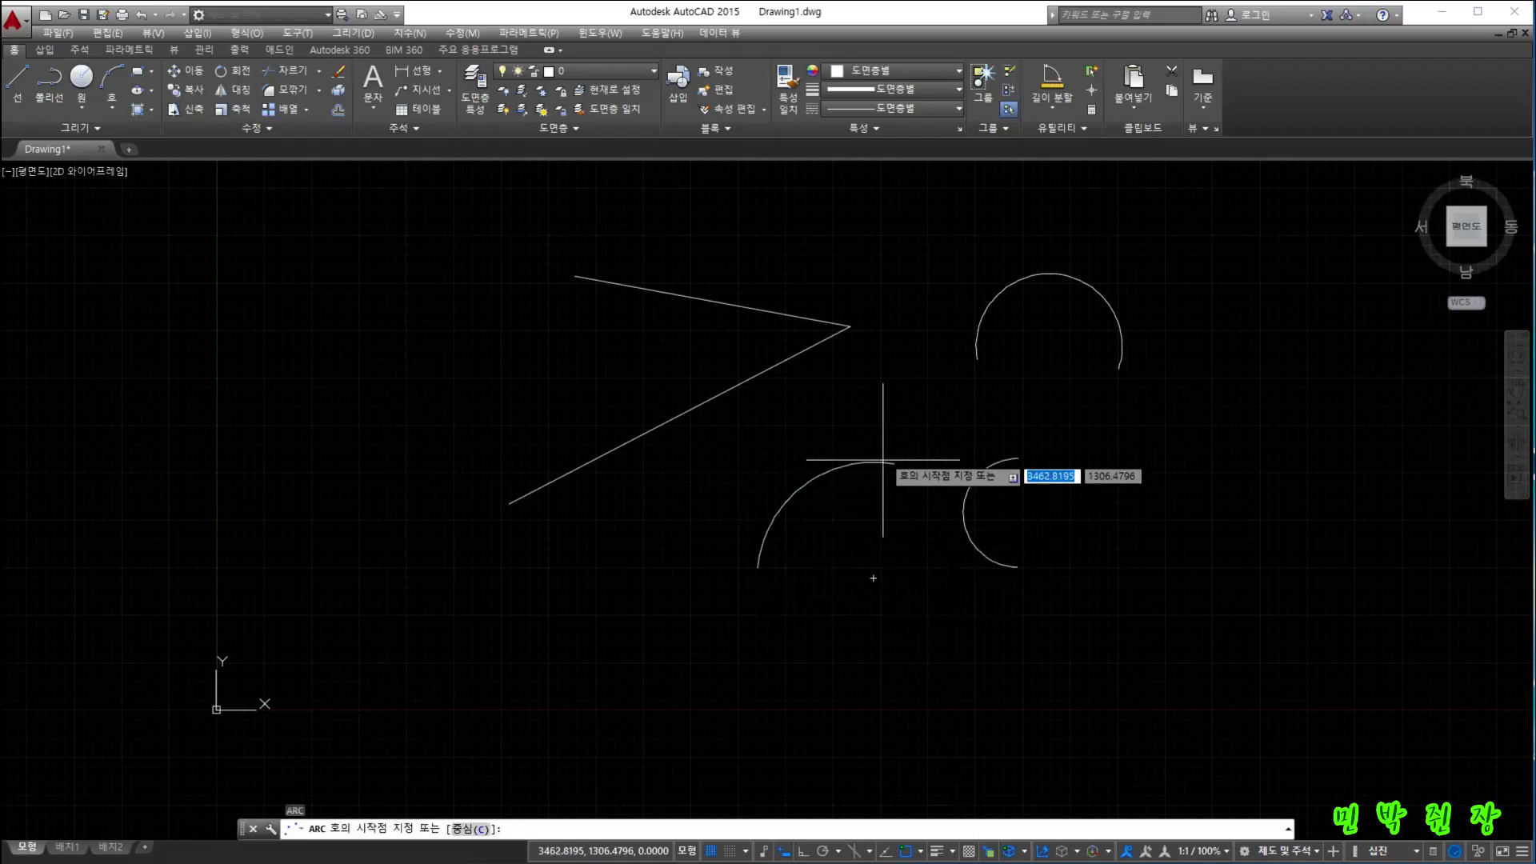
pyautogui.click(891, 372)
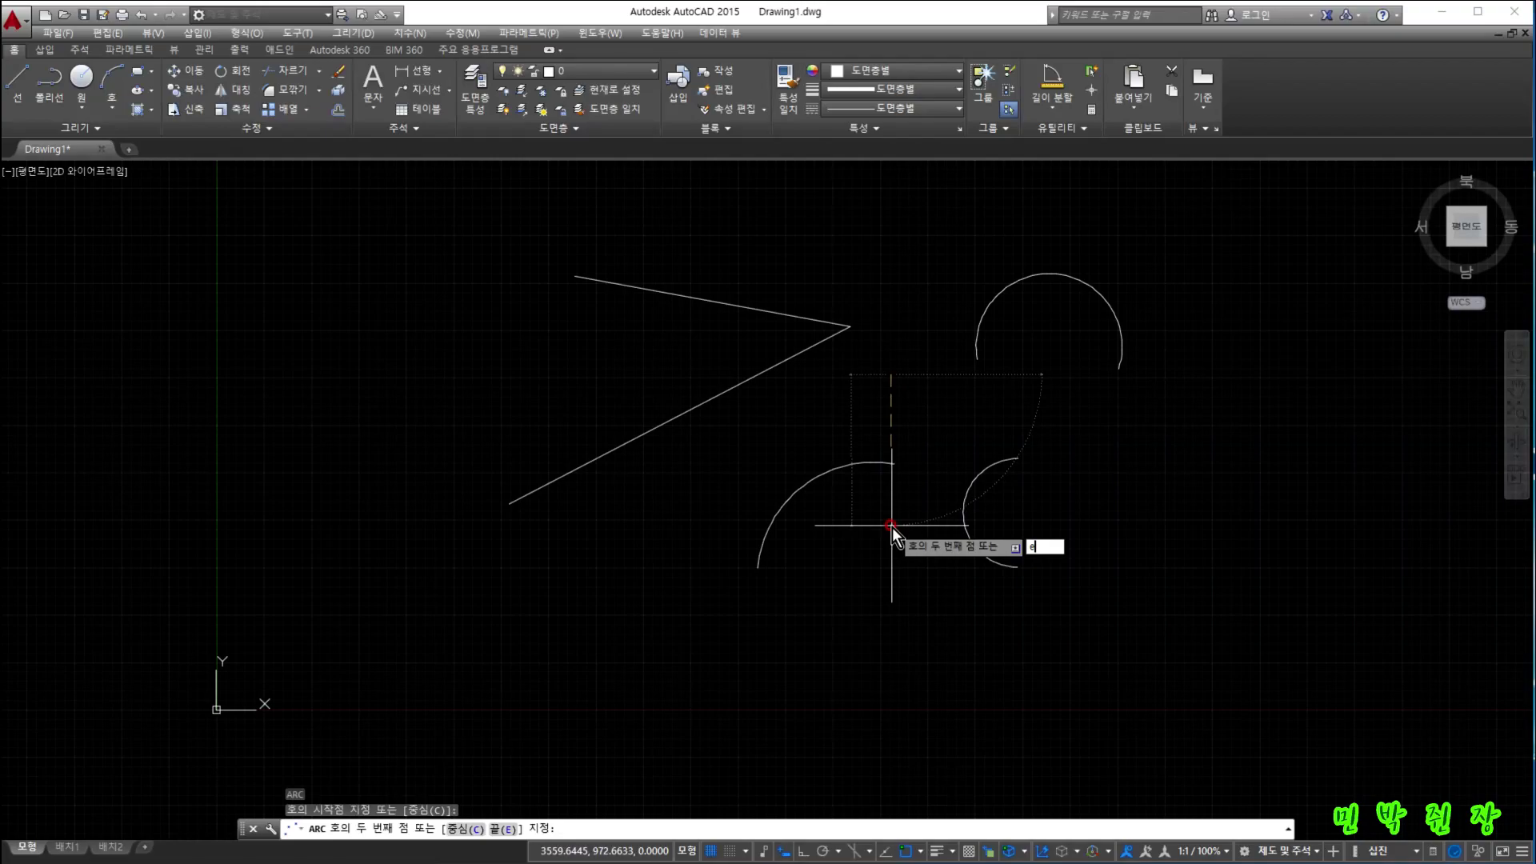
pyautogui.write('e')
pyautogui.press('Return')
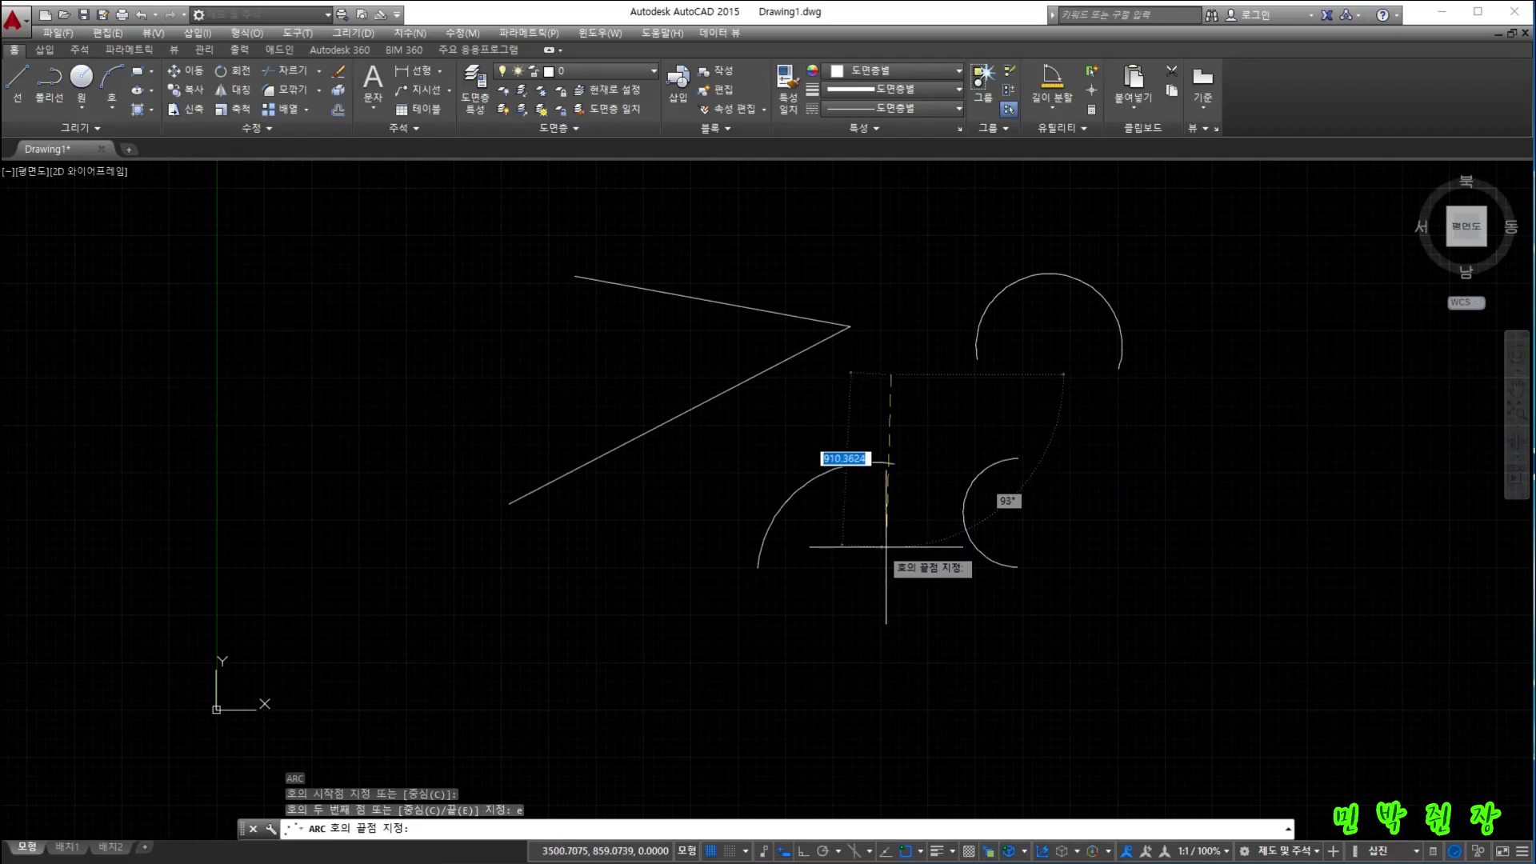
pyautogui.click(912, 496)
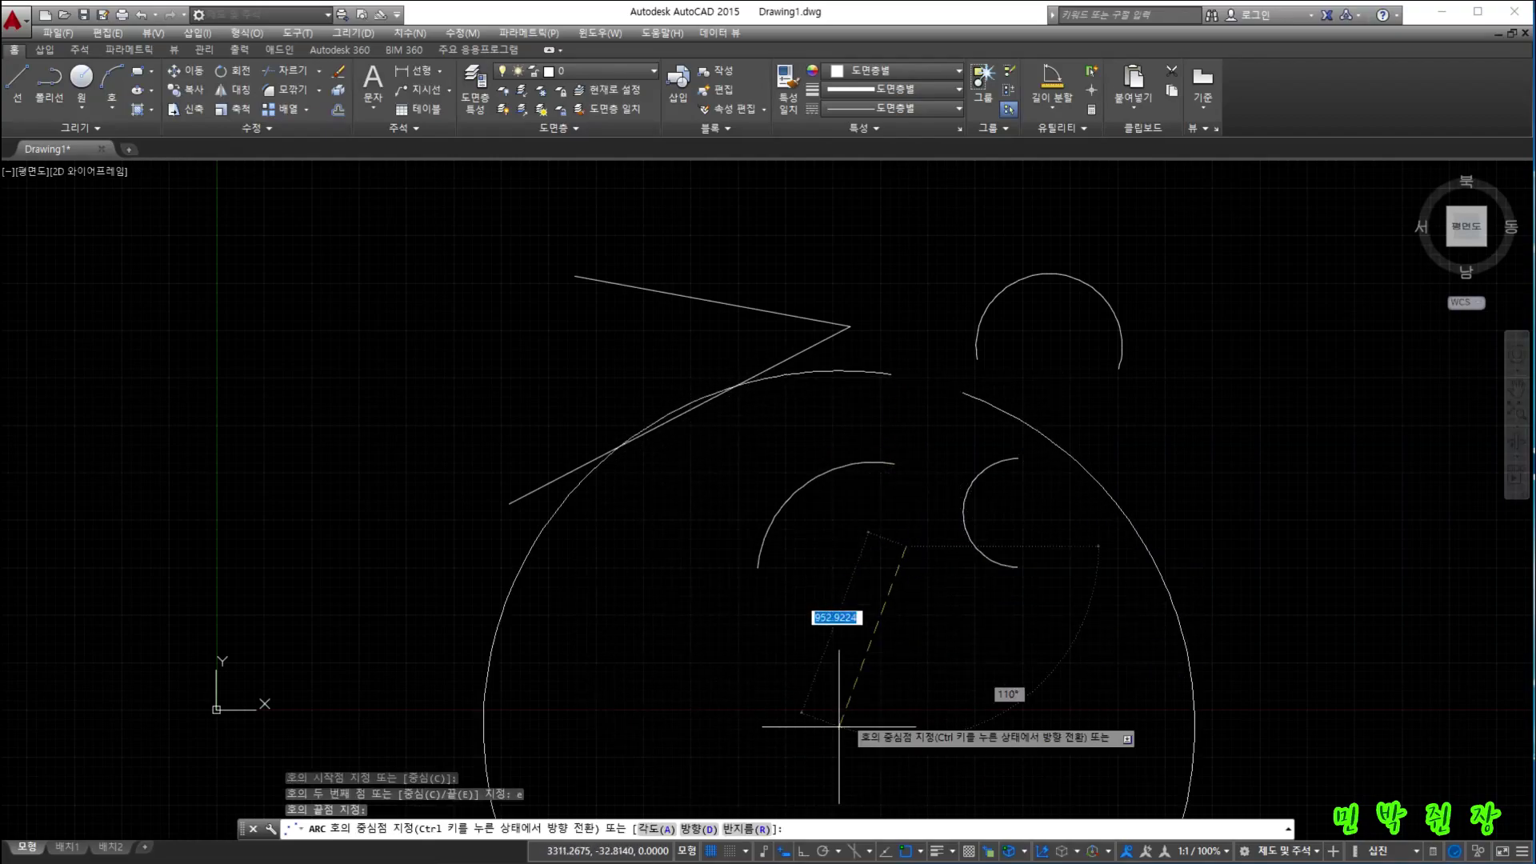
pyautogui.click(743, 850)
pyautogui.click(743, 830)
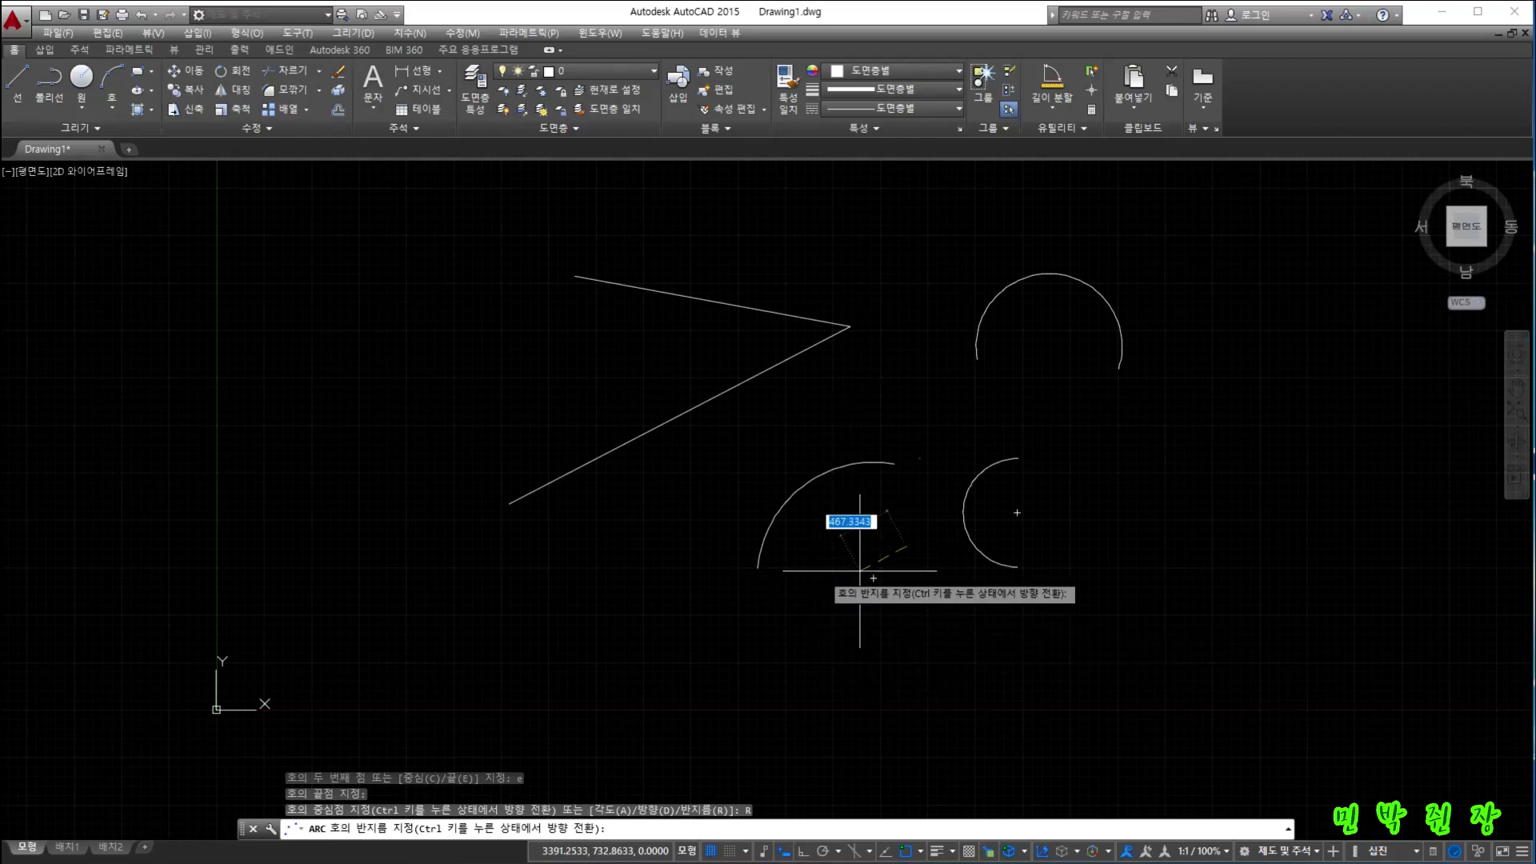
pyautogui.press('Escape')
pyautogui.press('Return')
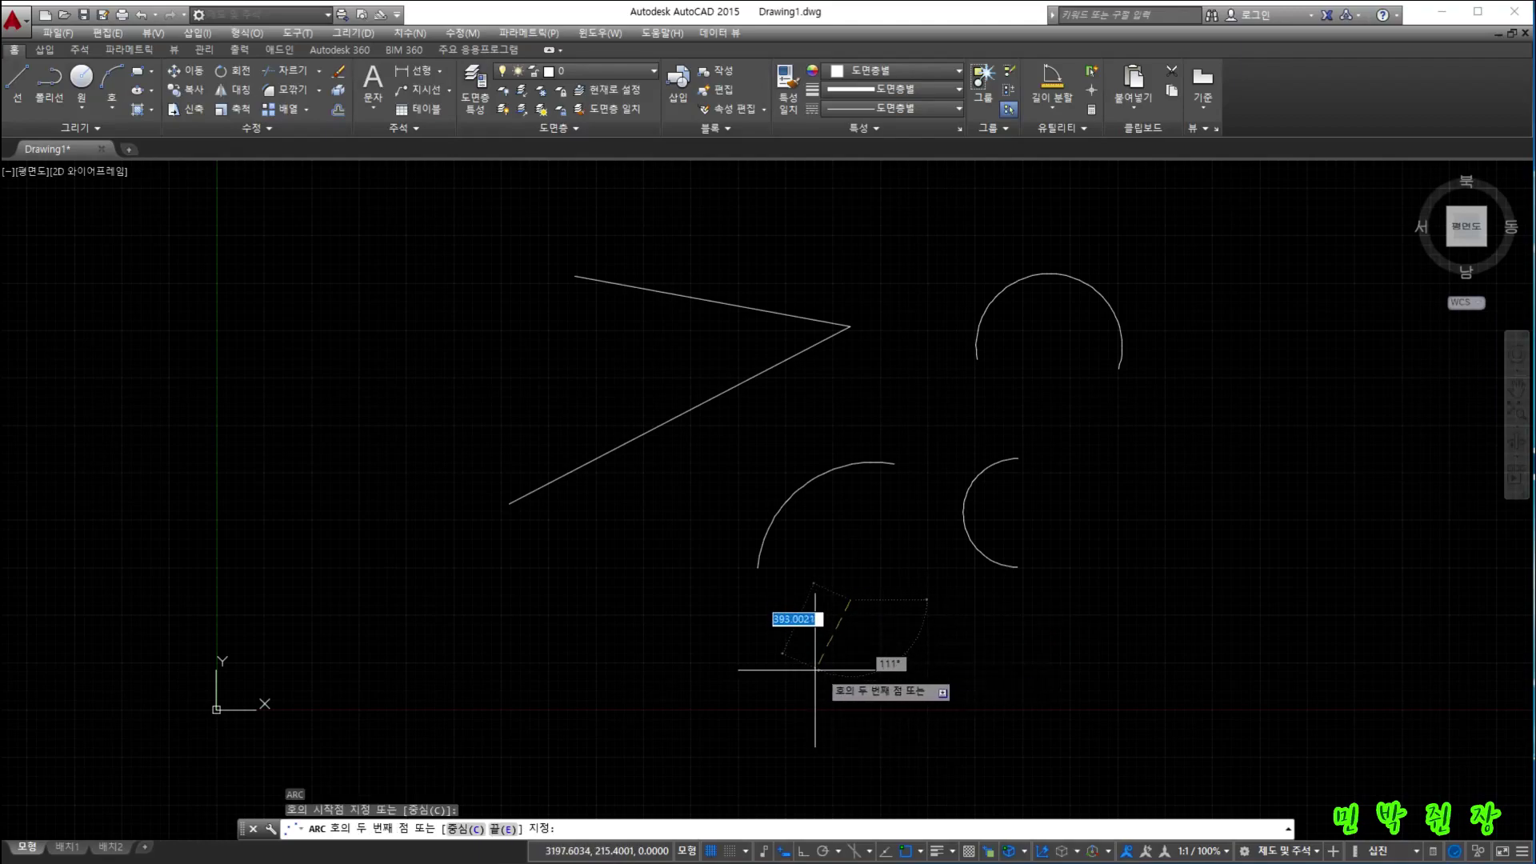
pyautogui.press('Return')
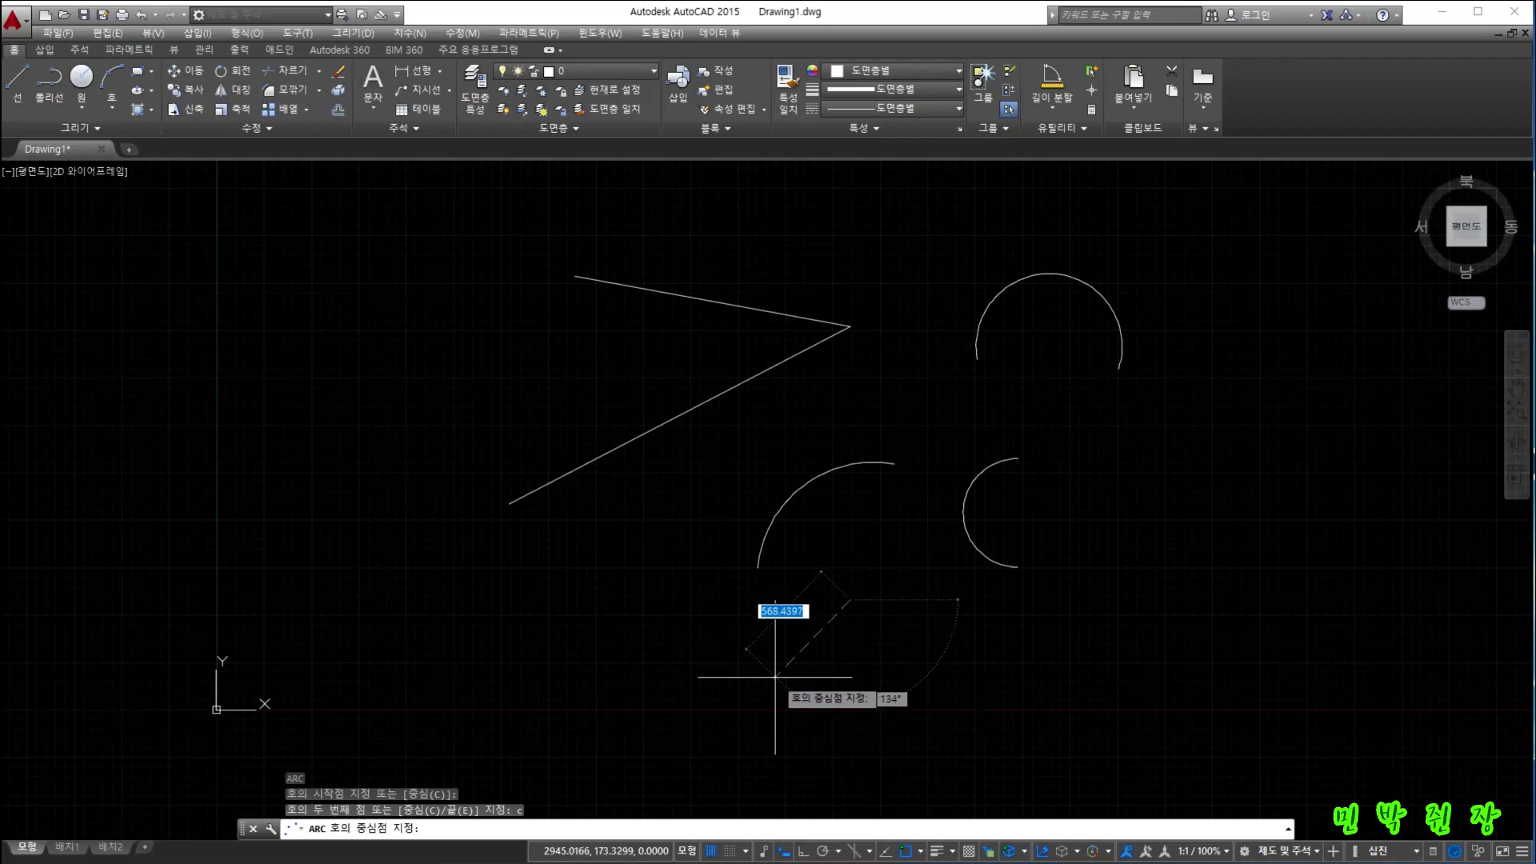
pyautogui.click(775, 676)
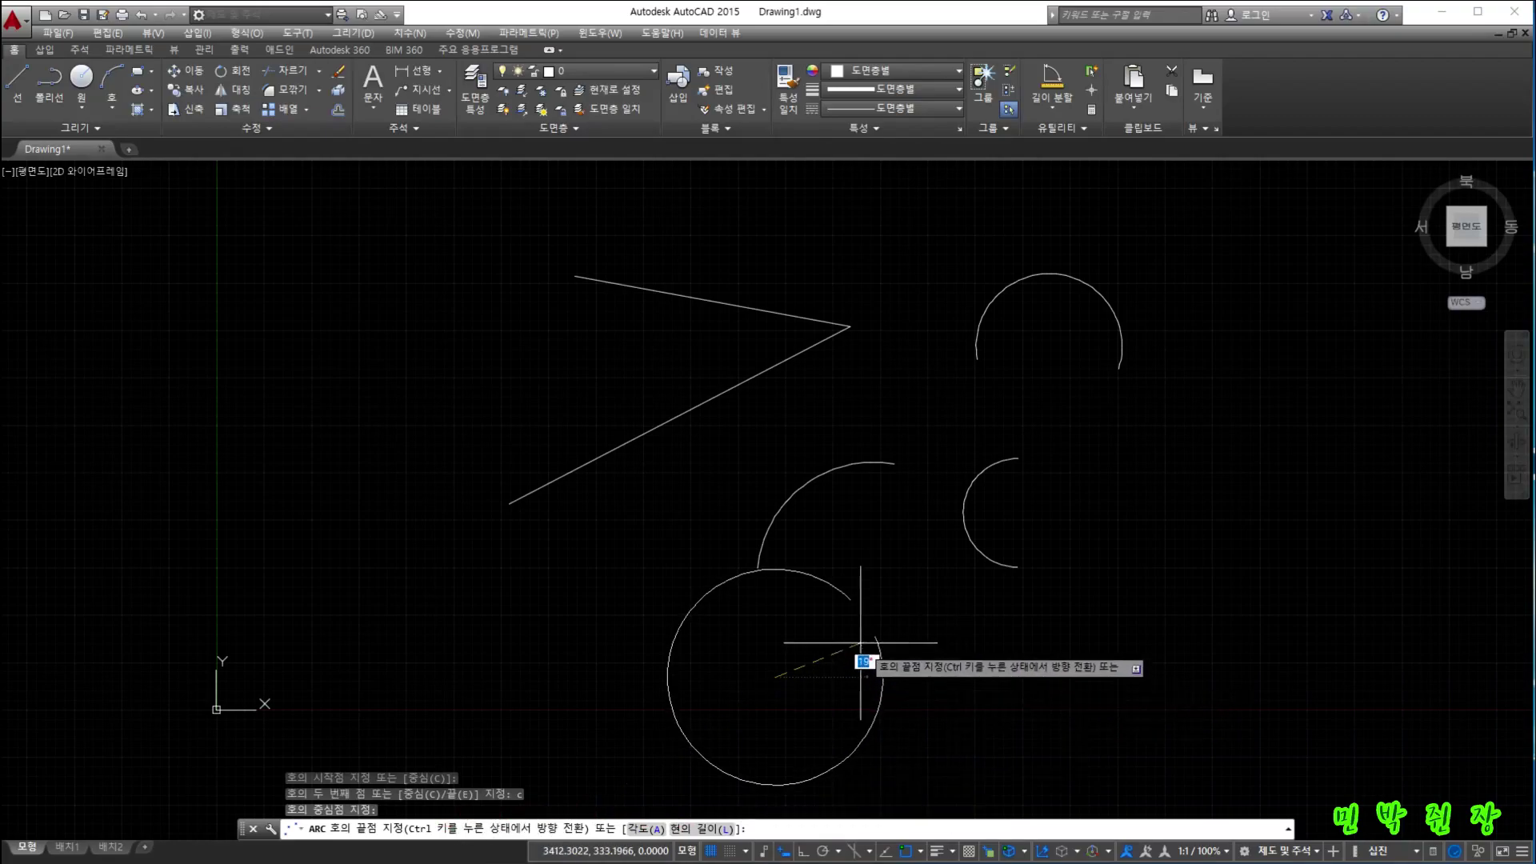
pyautogui.press('Escape')
# - Try to draw a start-end-radius arc in the empty area beside the half-circle, with the end point below the start
pyautogui.write('arc')
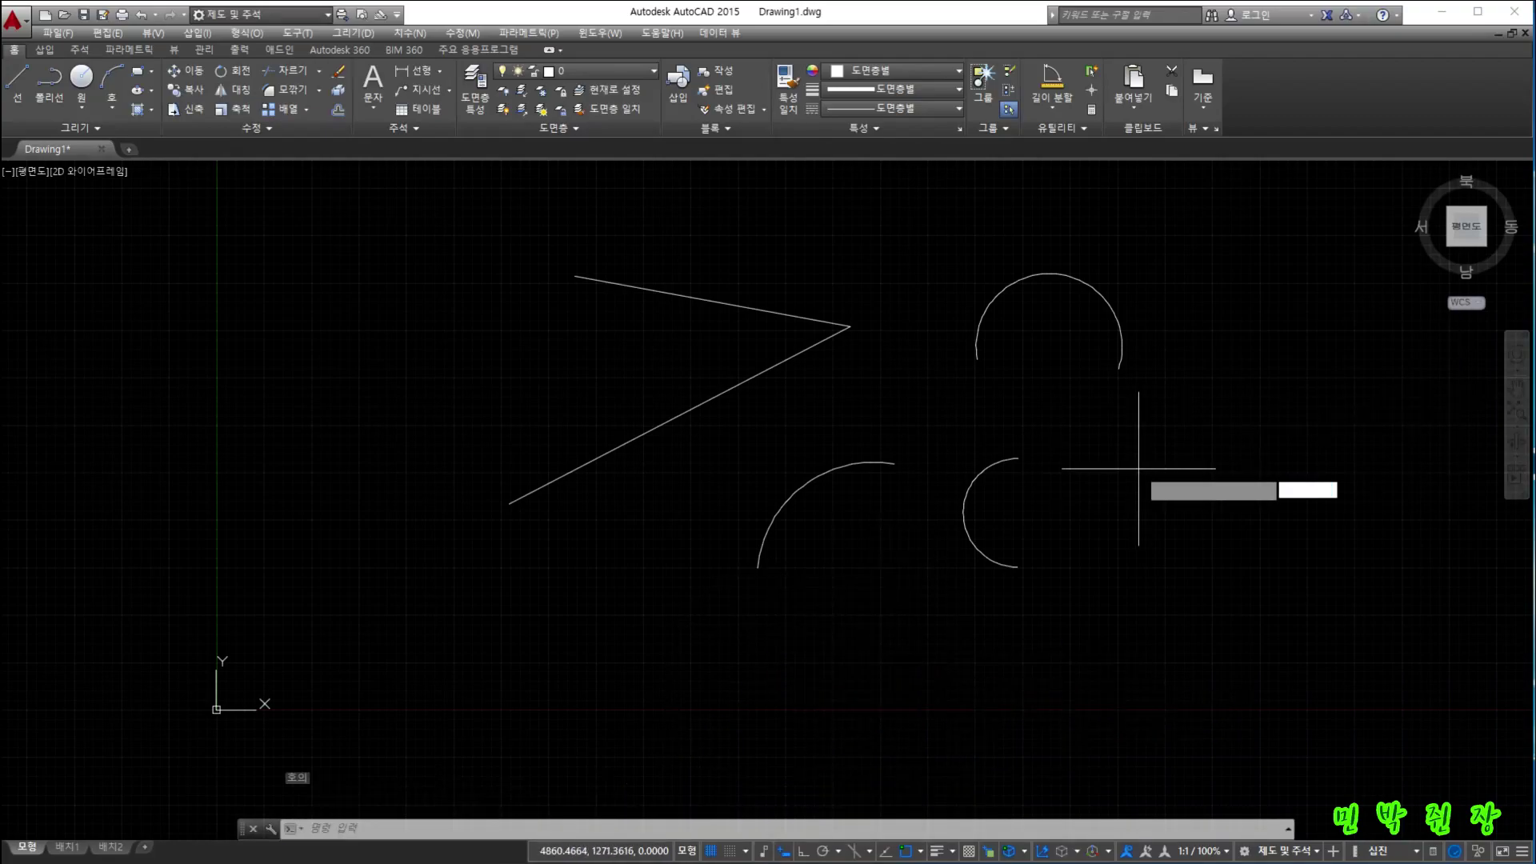
pyautogui.press('Return')
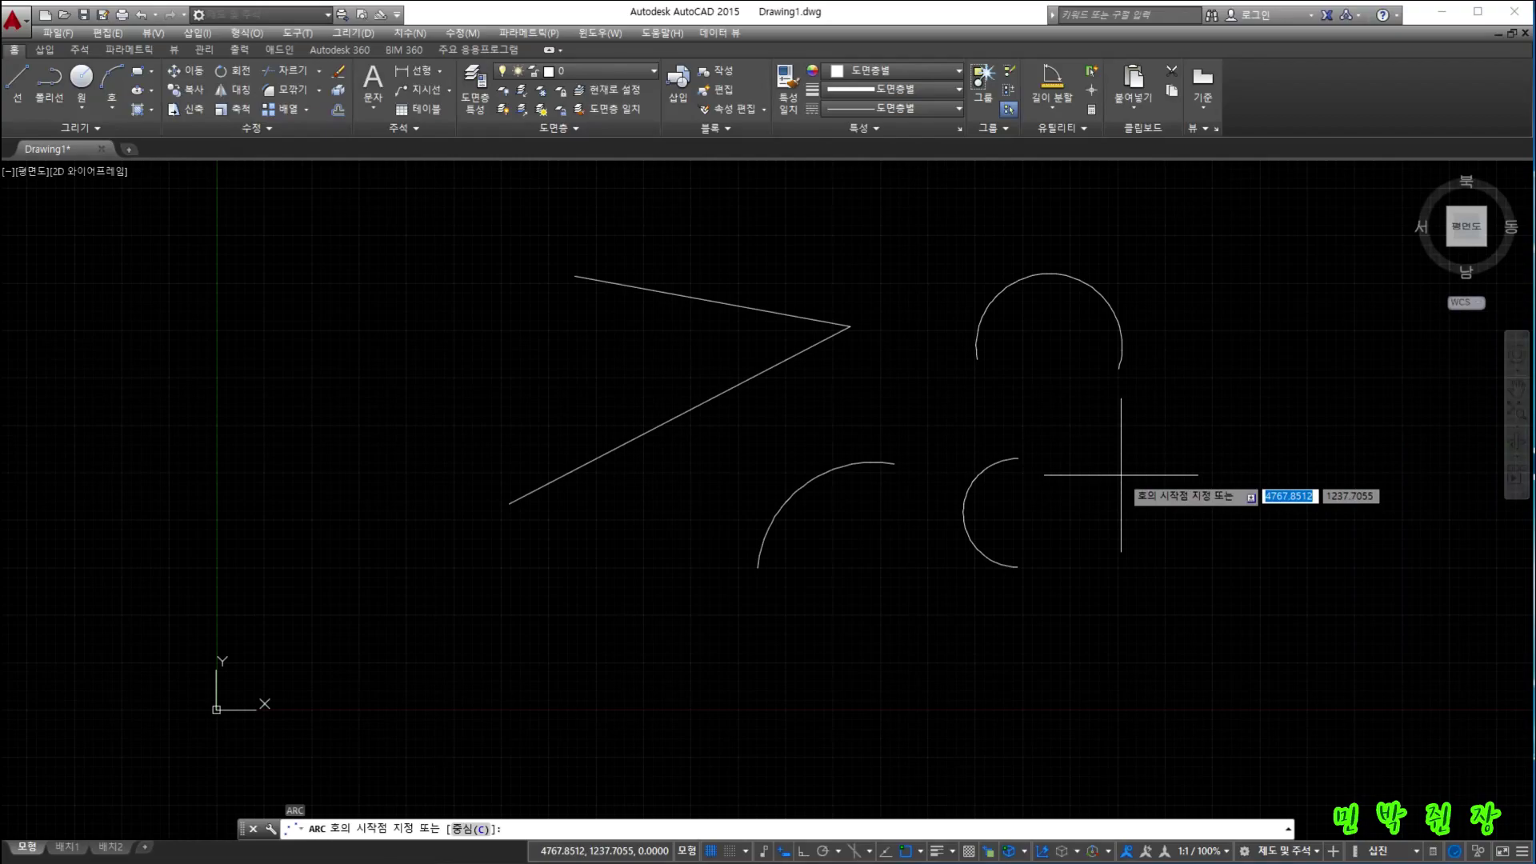
pyautogui.click(1102, 456)
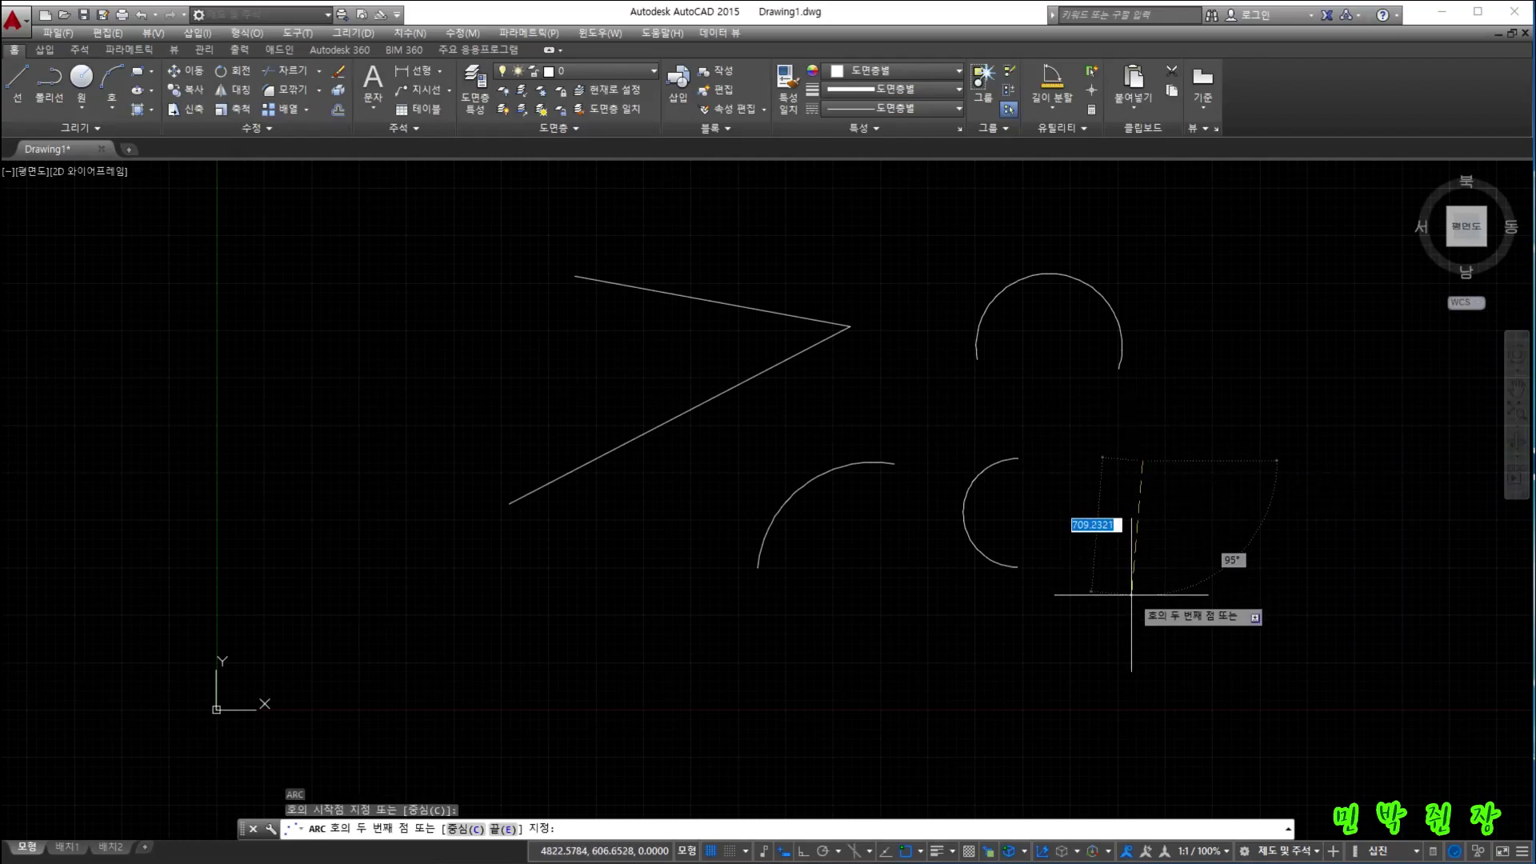
pyautogui.write('e')
pyautogui.press('Return')
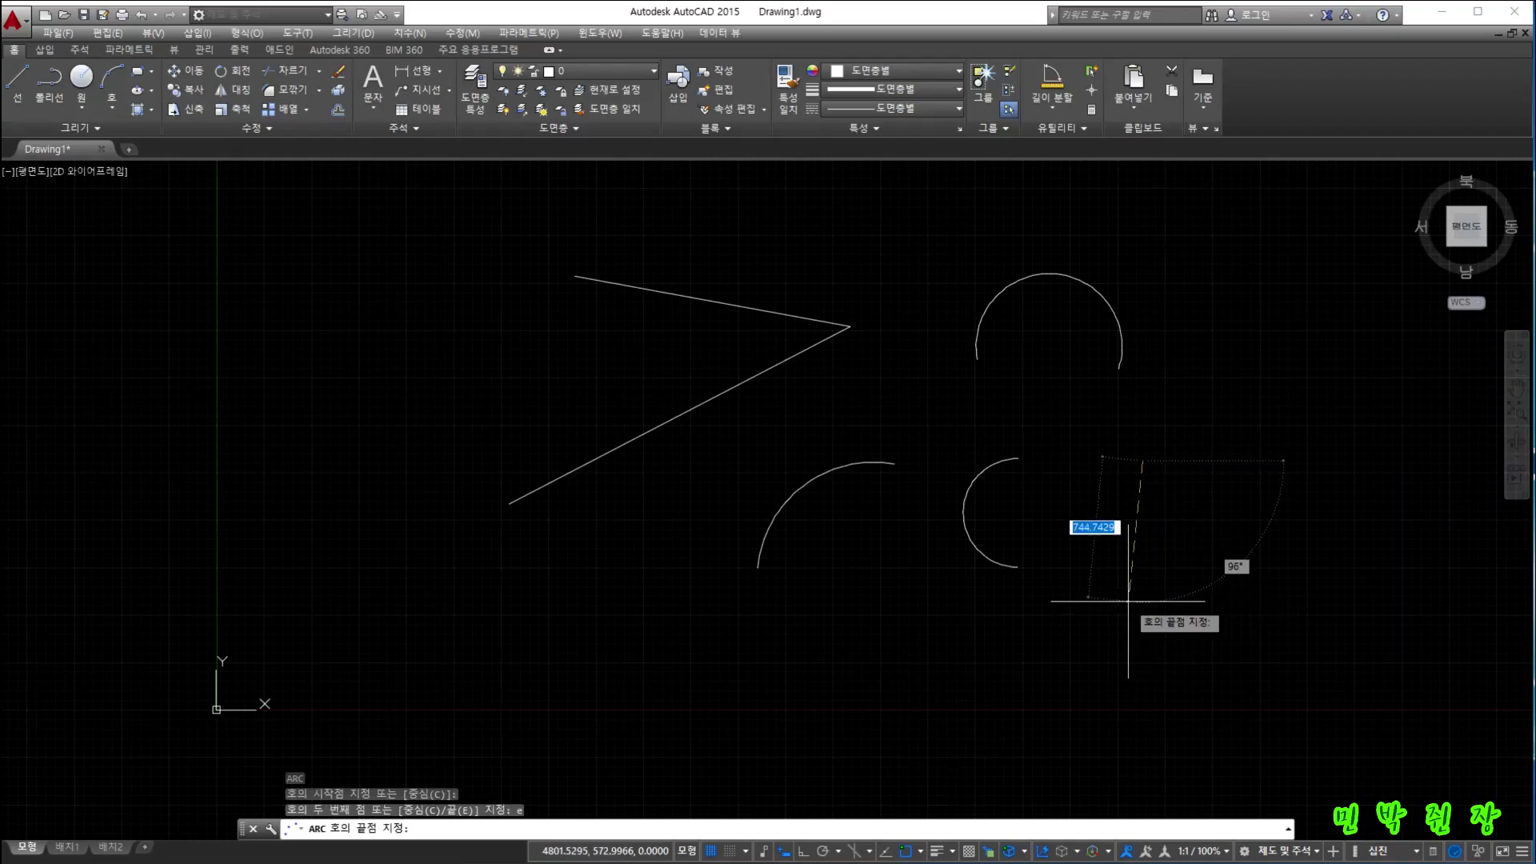
pyautogui.click(1267, 656)
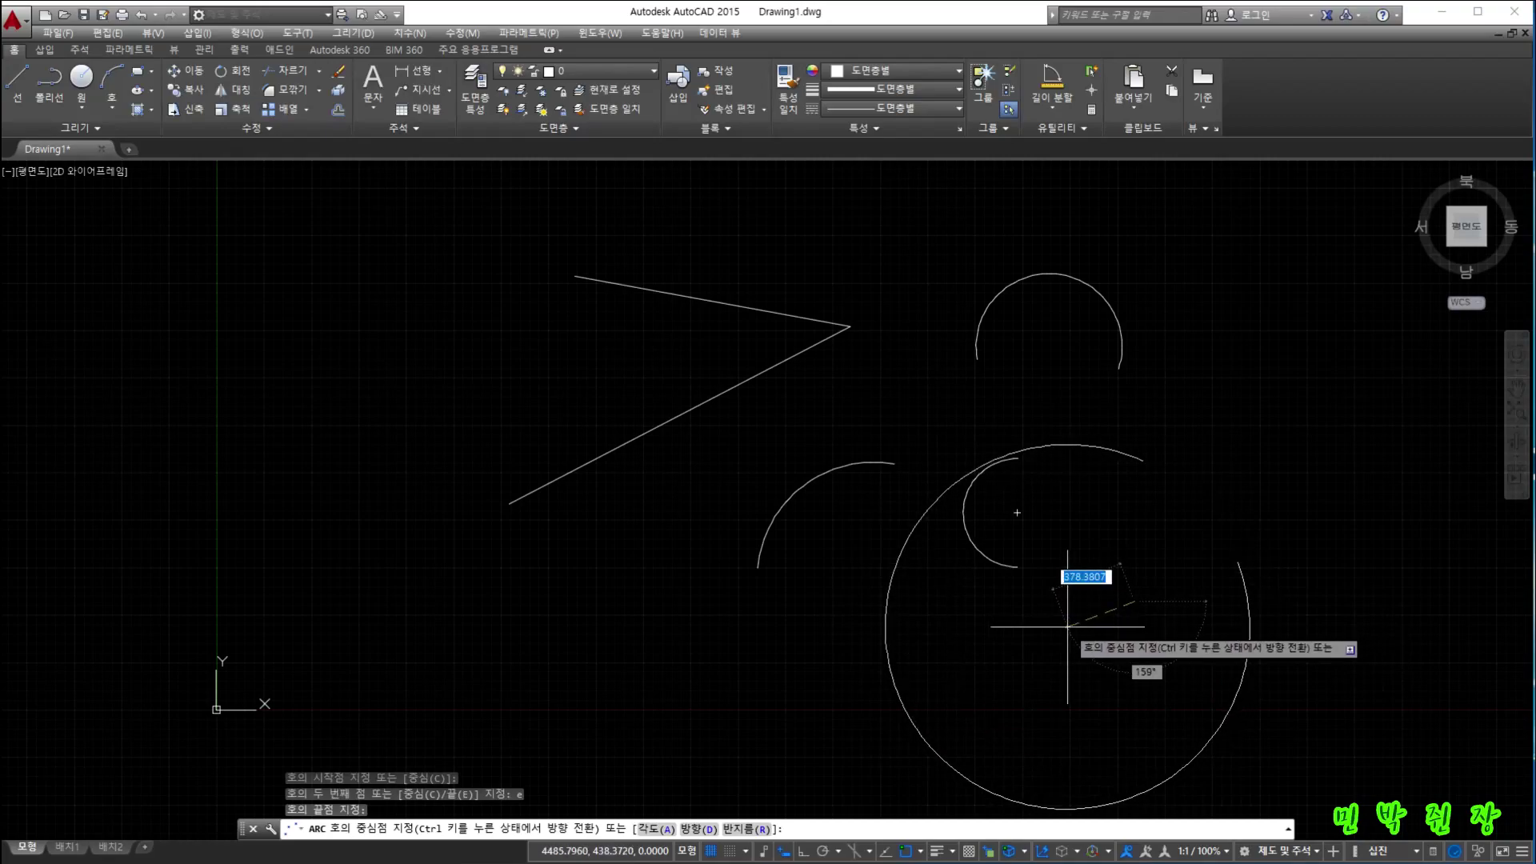
pyautogui.click(741, 829)
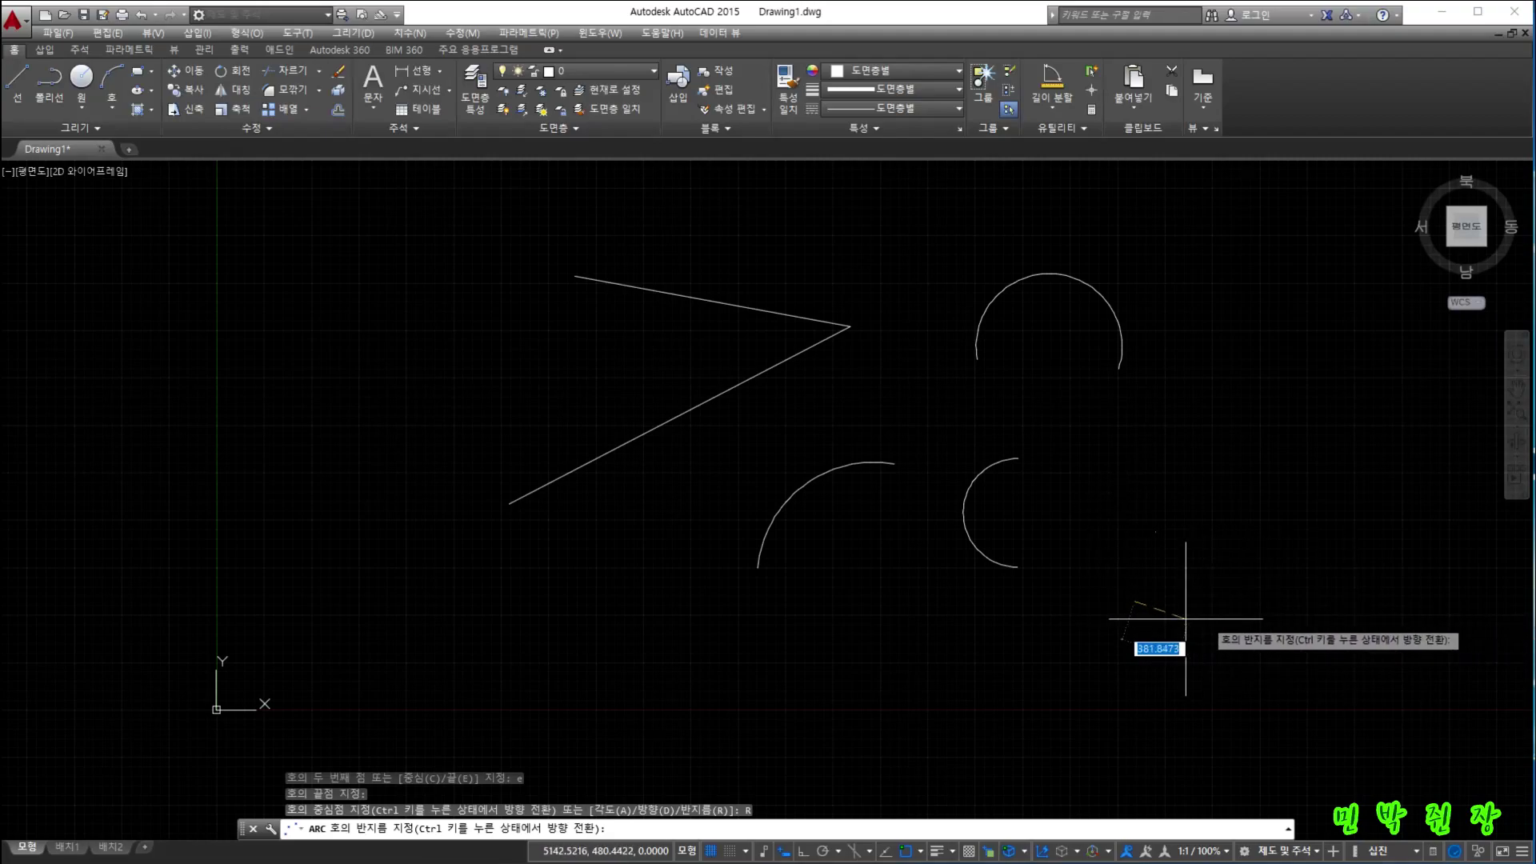
pyautogui.press('Escape')
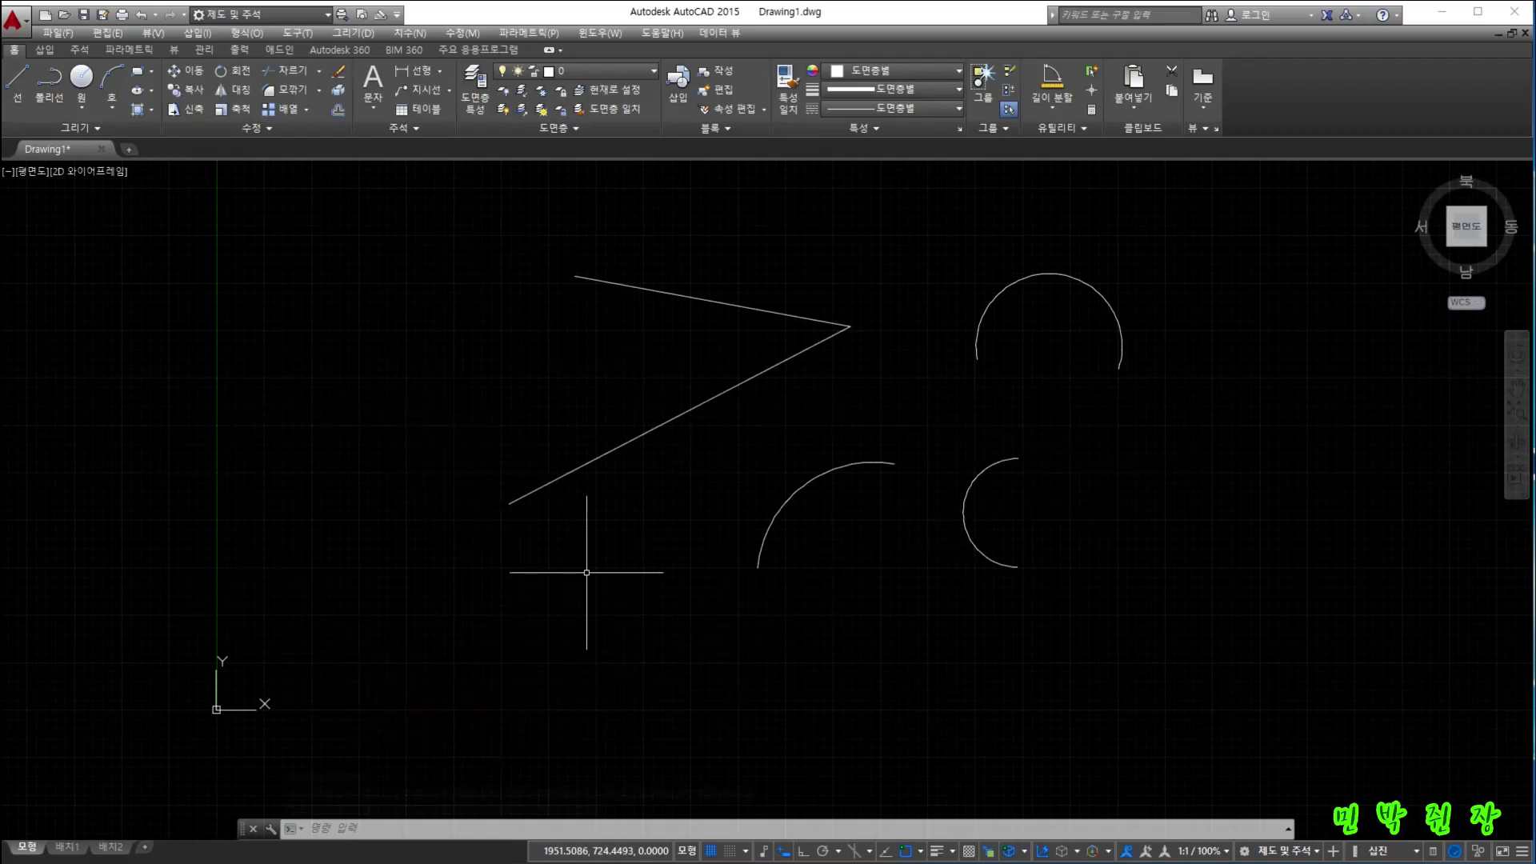
# - Draw a center-start-end arc centred on the lines' shared corner, from the upper line's midpoint to the lower line, with the direction reversed
pyautogui.click(112, 107)
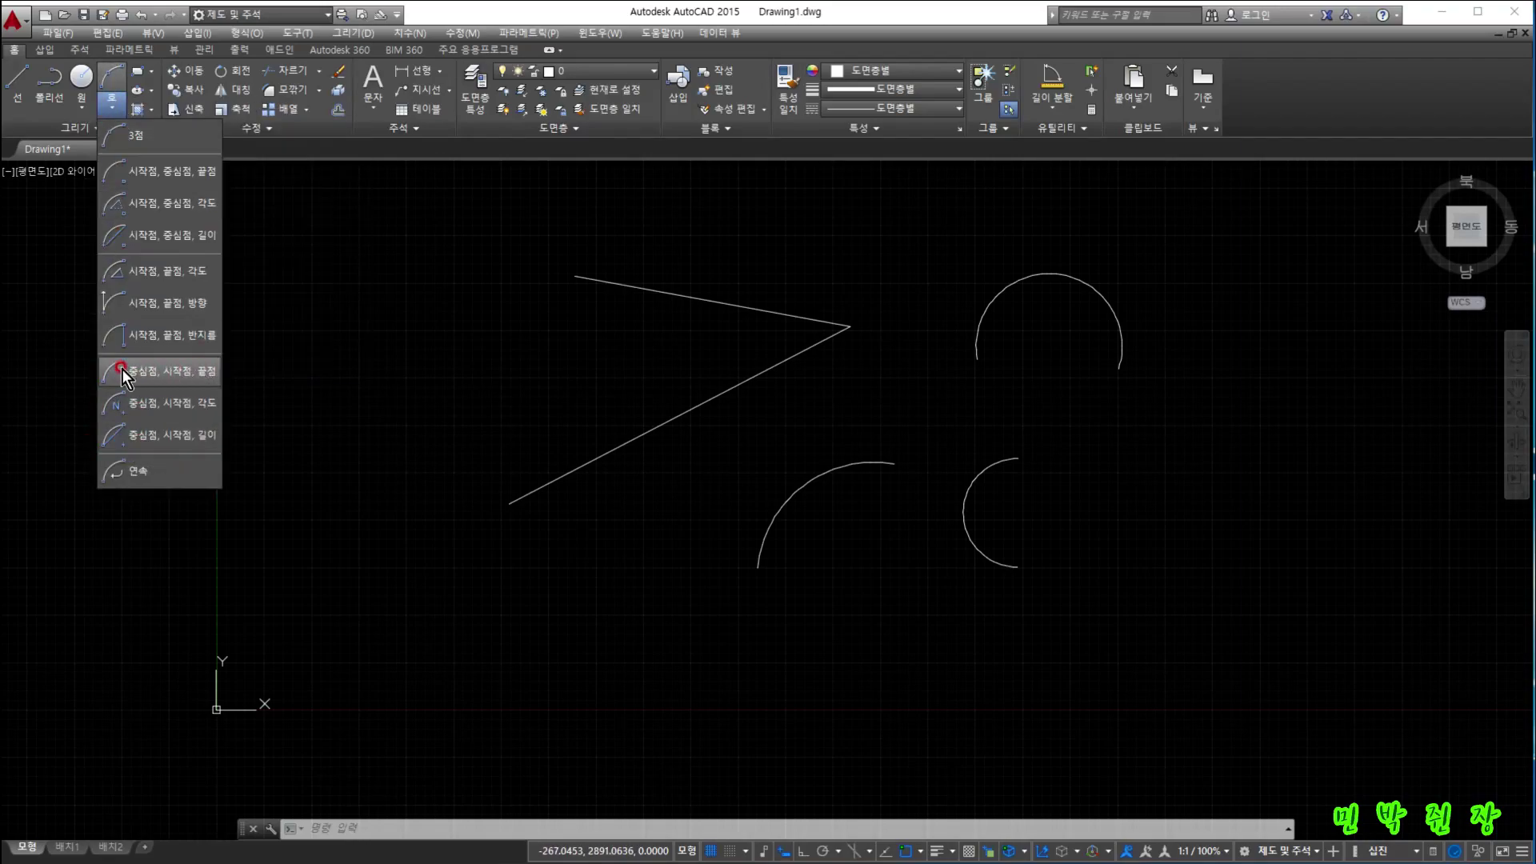
pyautogui.click(649, 679)
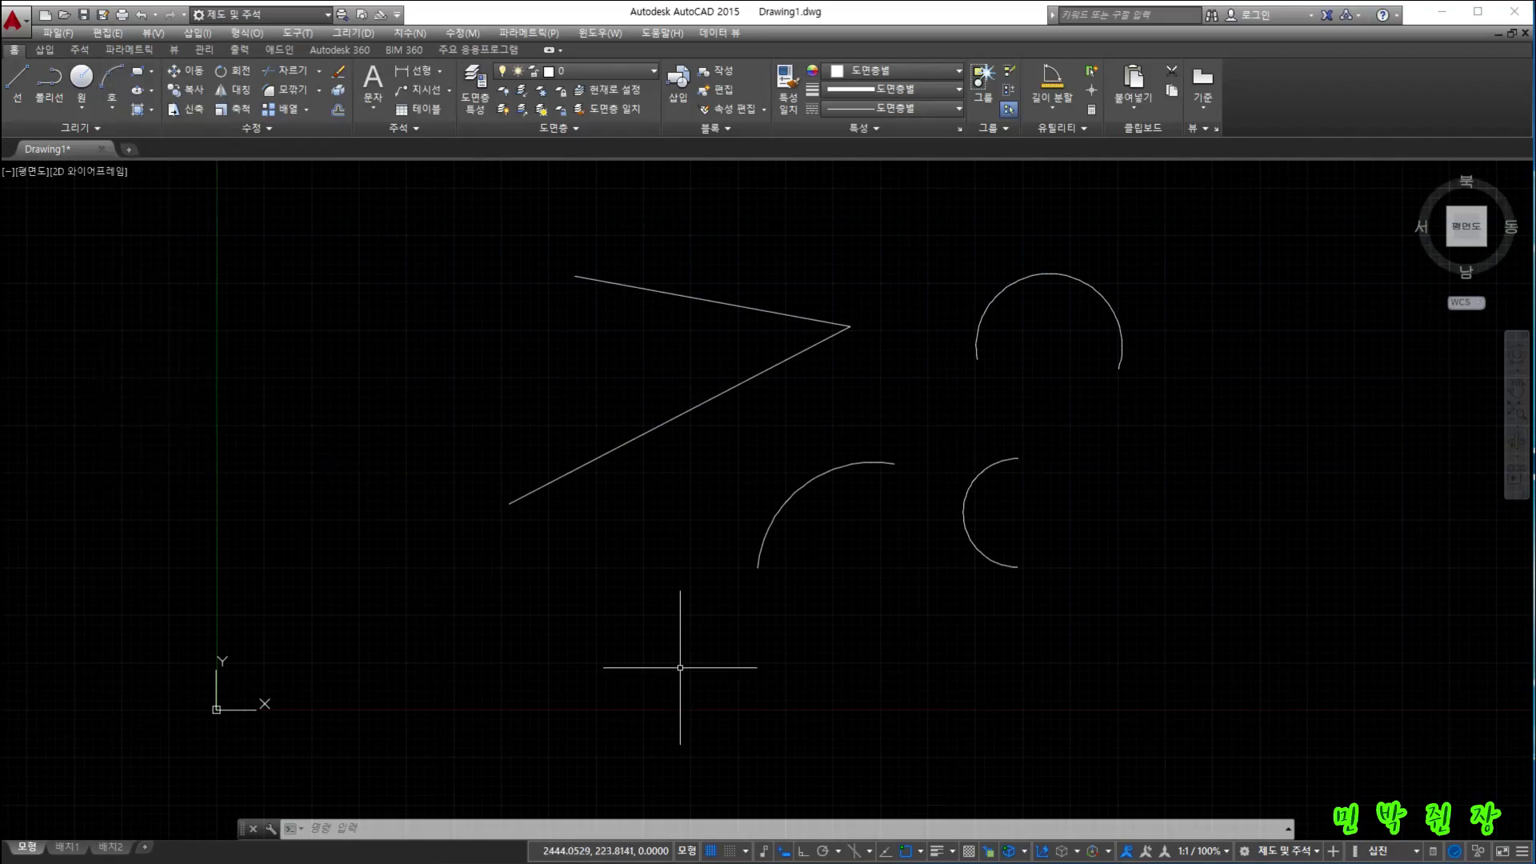
pyautogui.press('Return')
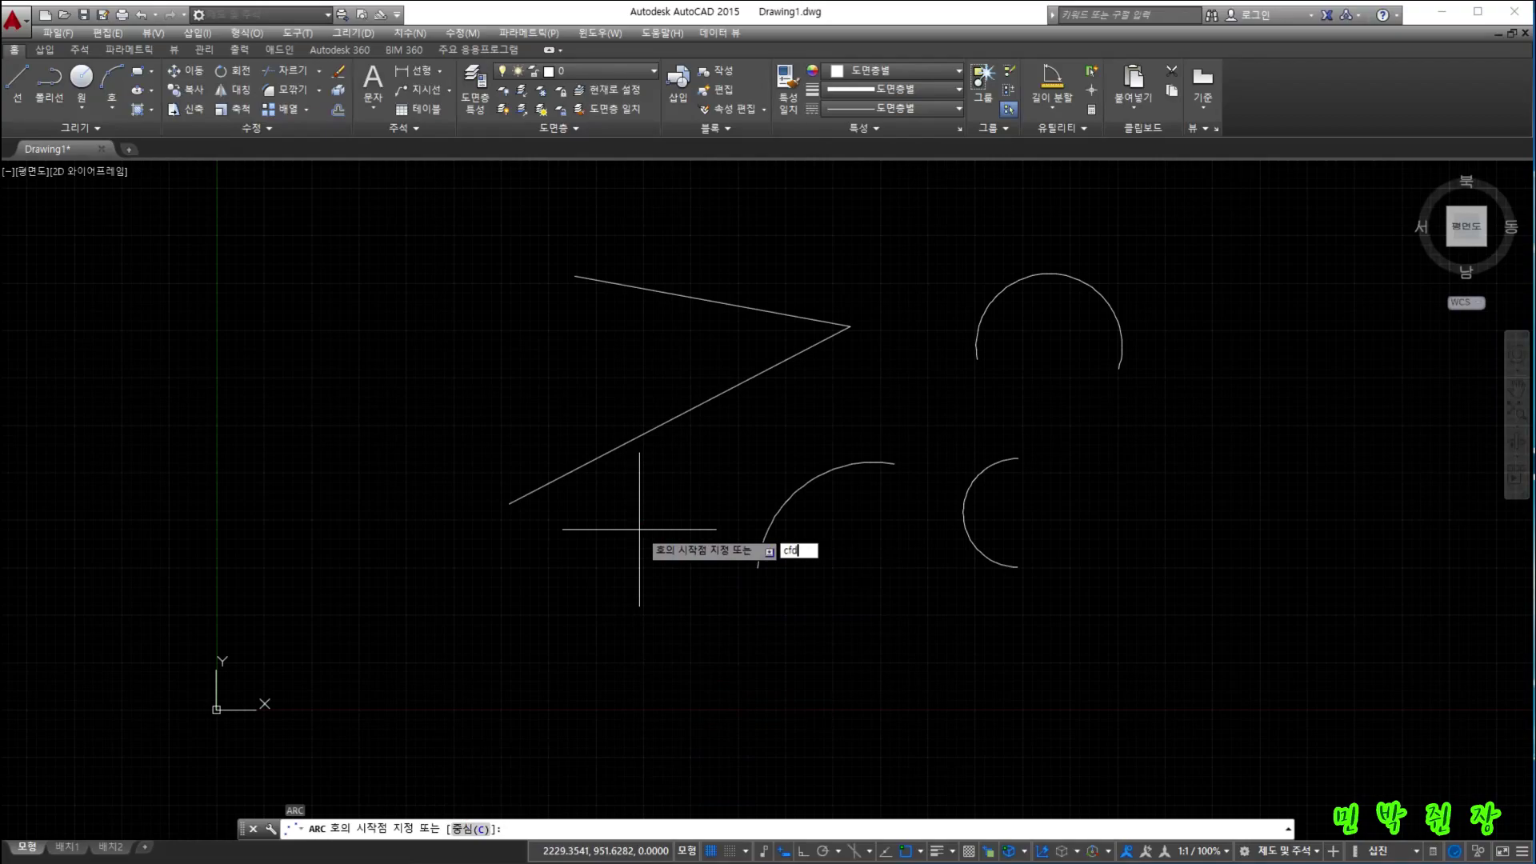
pyautogui.press('Return')
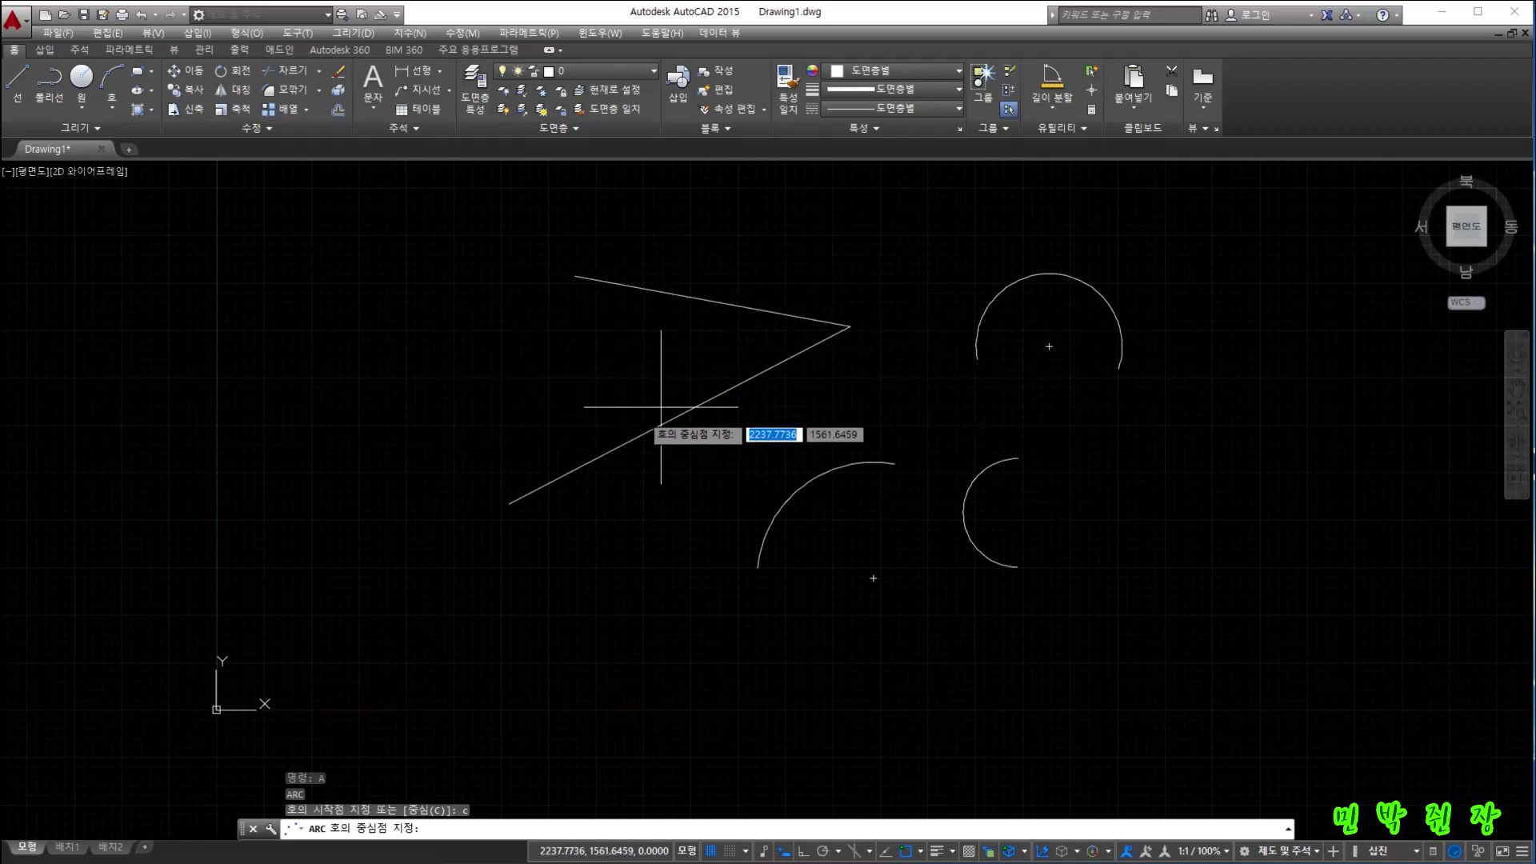
pyautogui.click(850, 326)
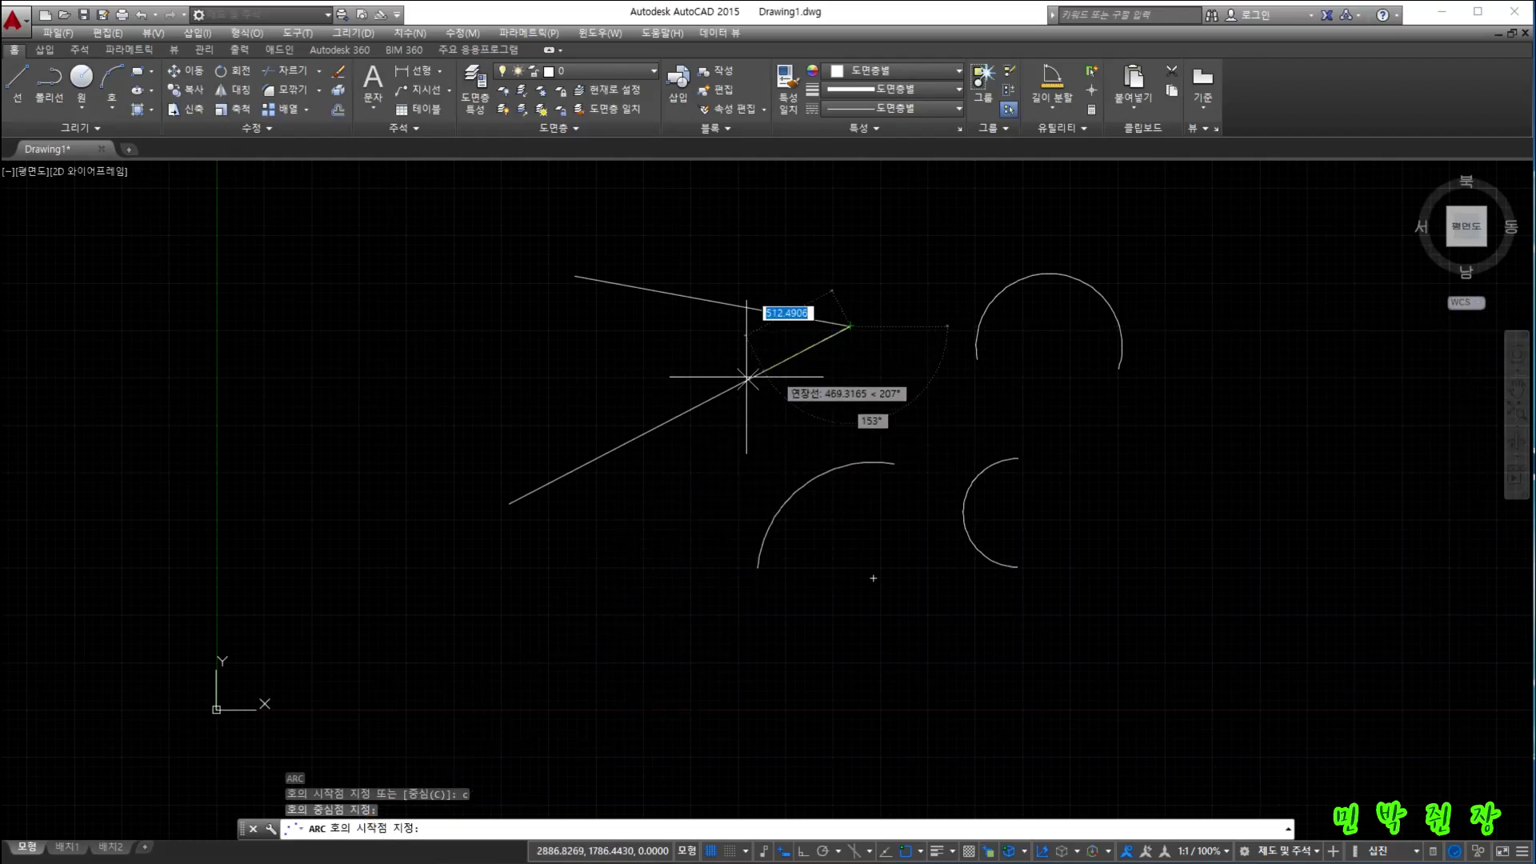
pyautogui.click(111, 106)
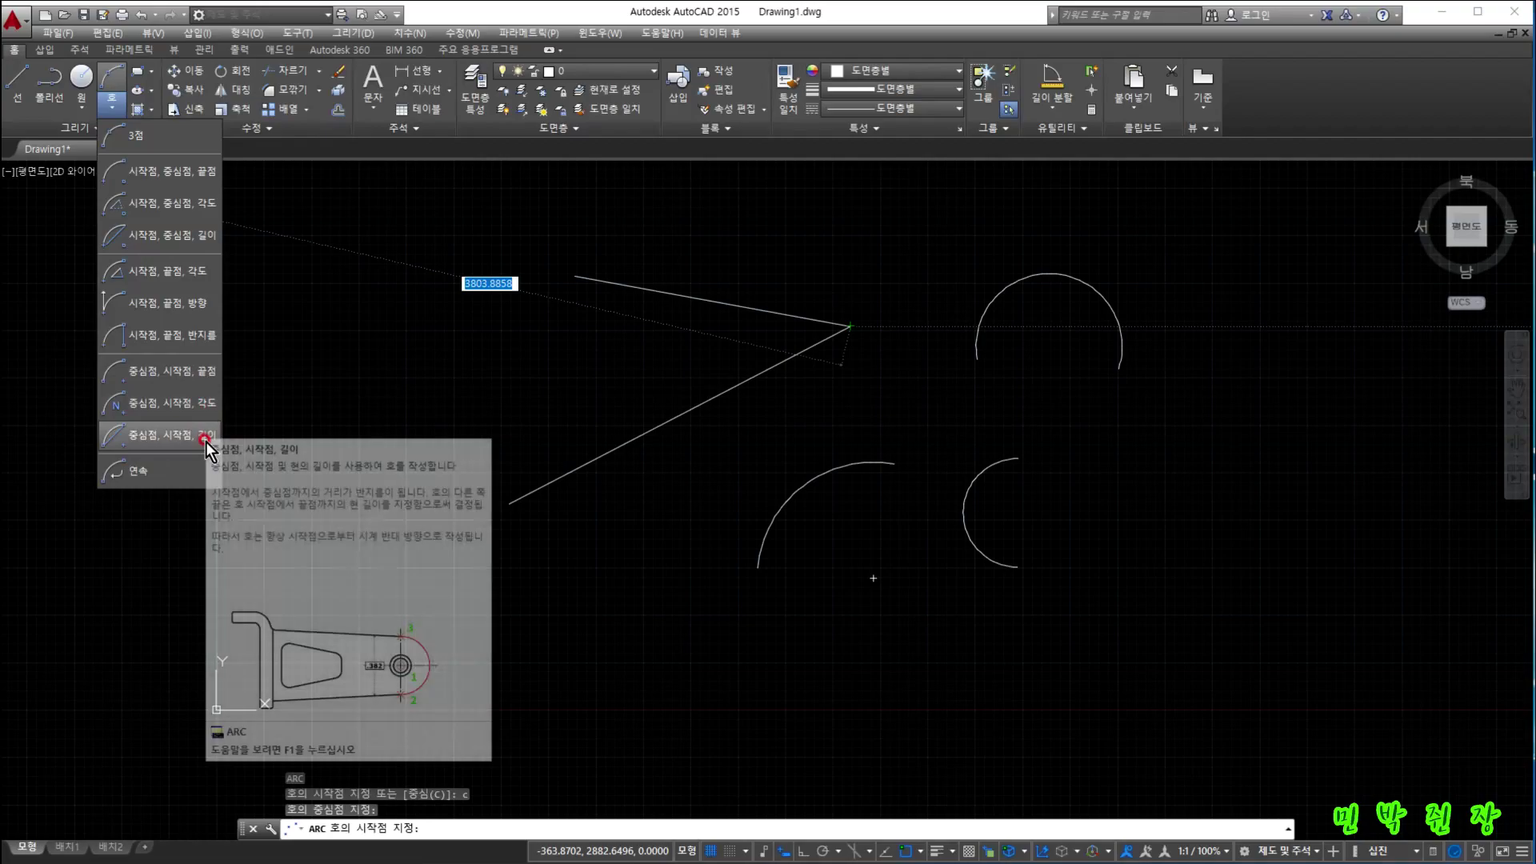
pyautogui.click(713, 326)
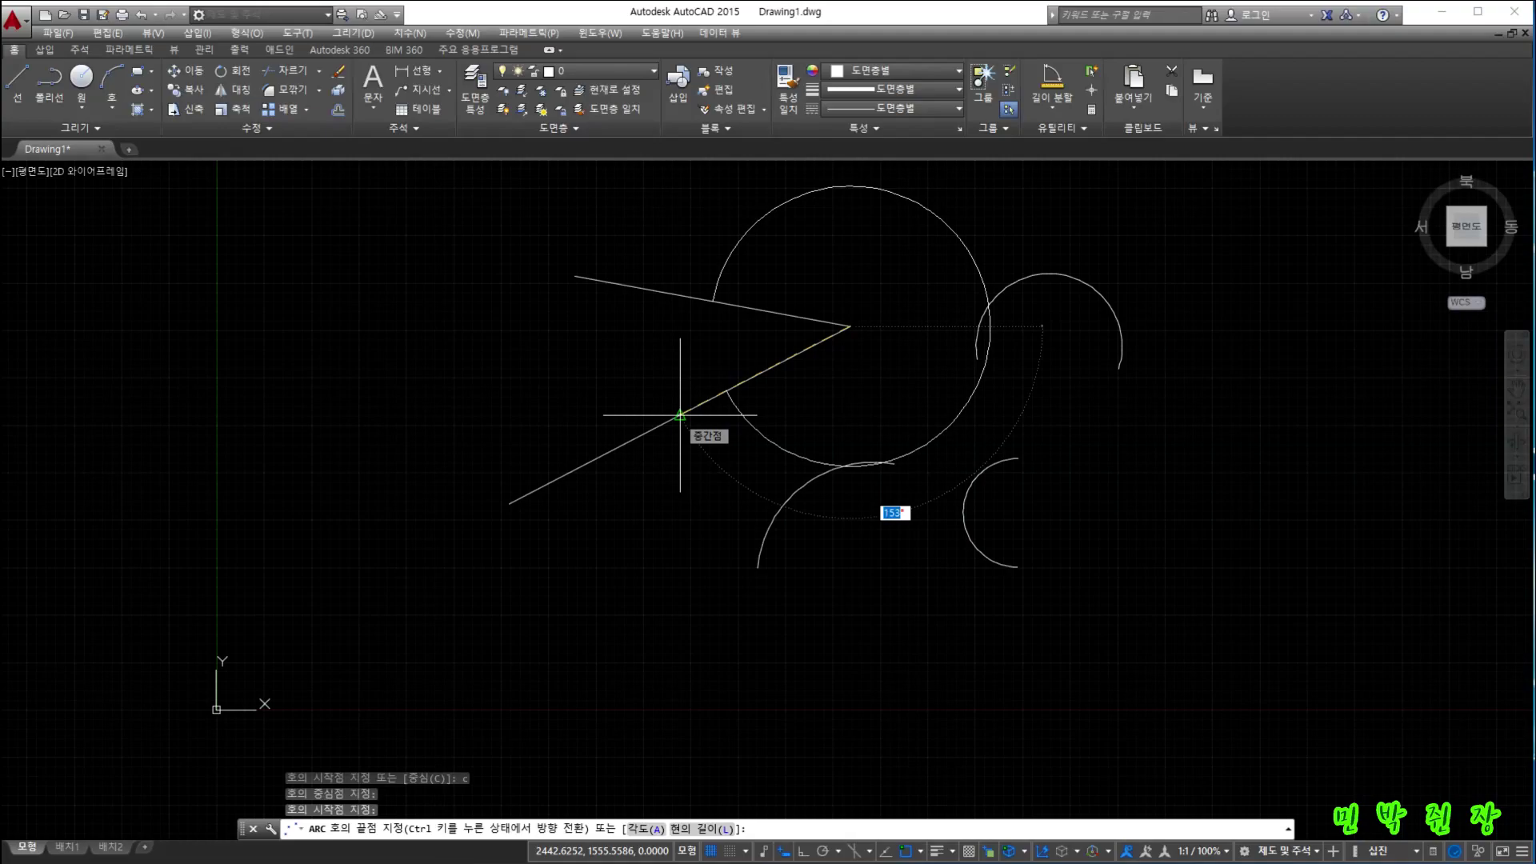
pyautogui.press('ctrl')
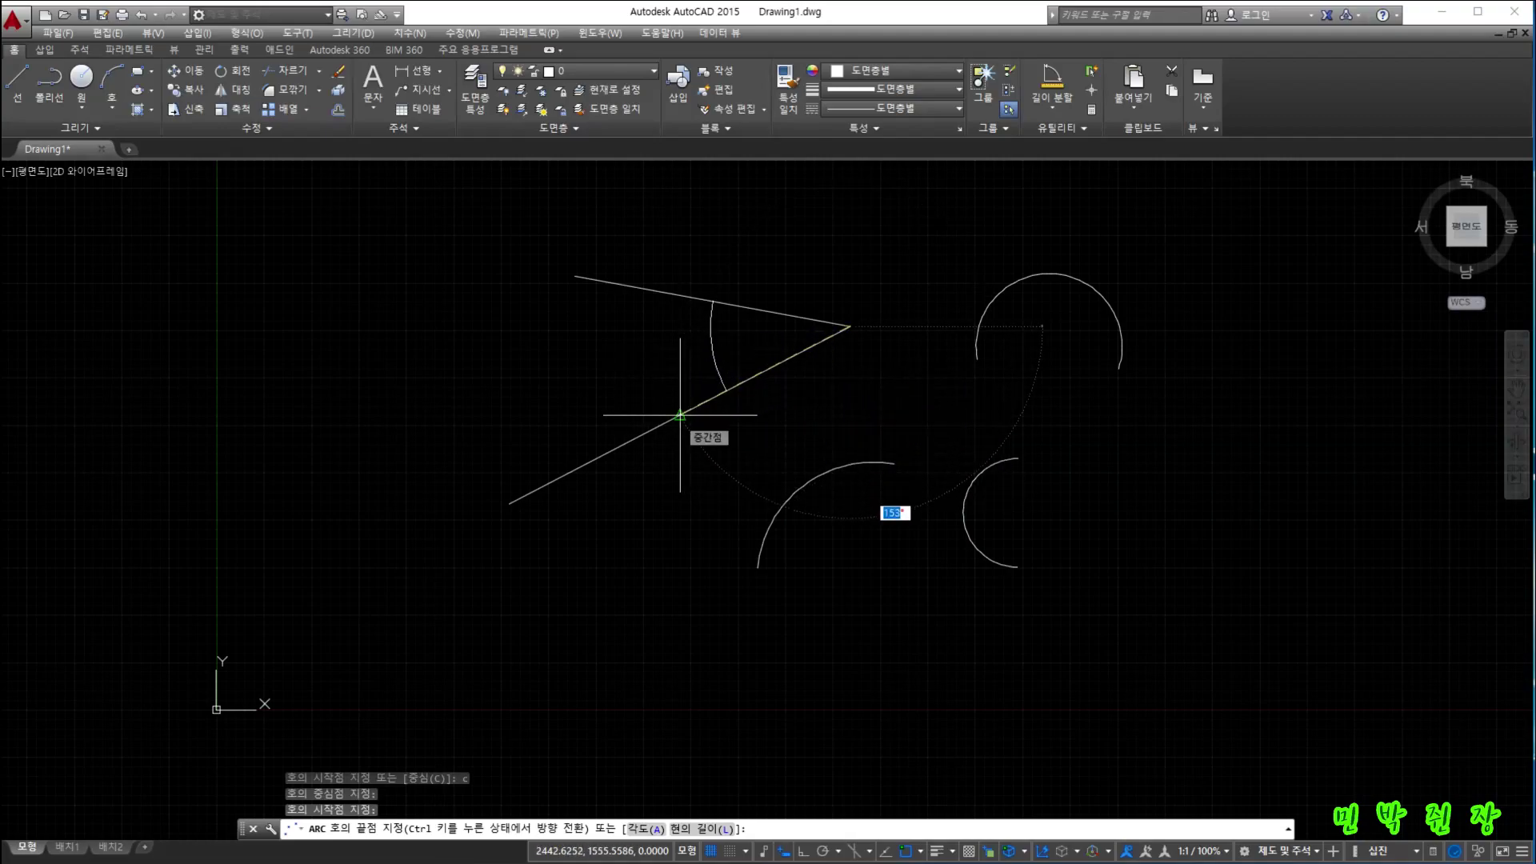
pyautogui.press('Escape')
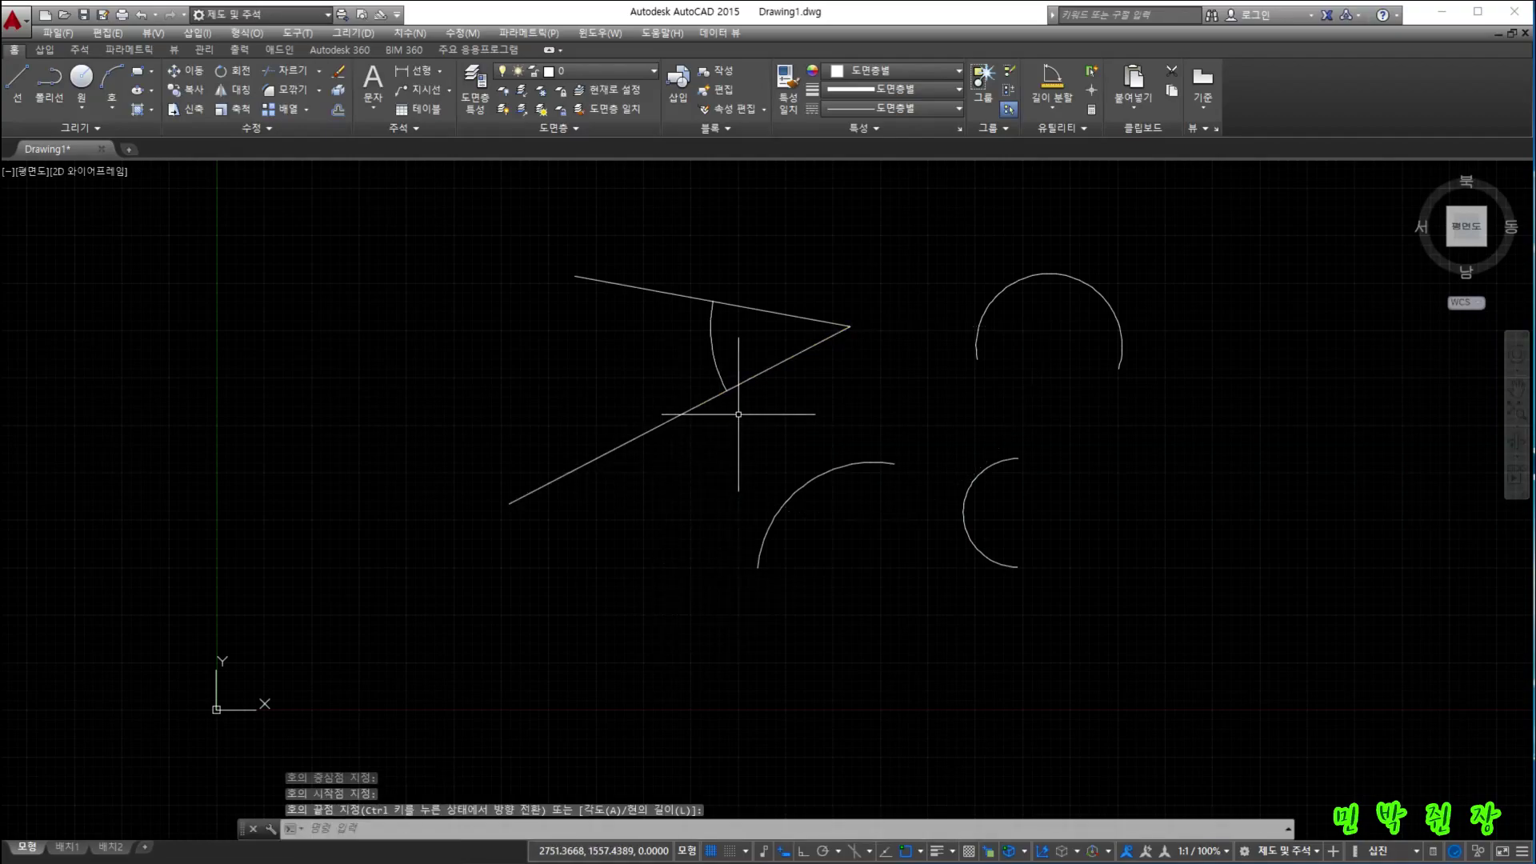
# - Inspect where the new arc meets the lower line and erase that arc
pyautogui.scroll(5, 728, 396)
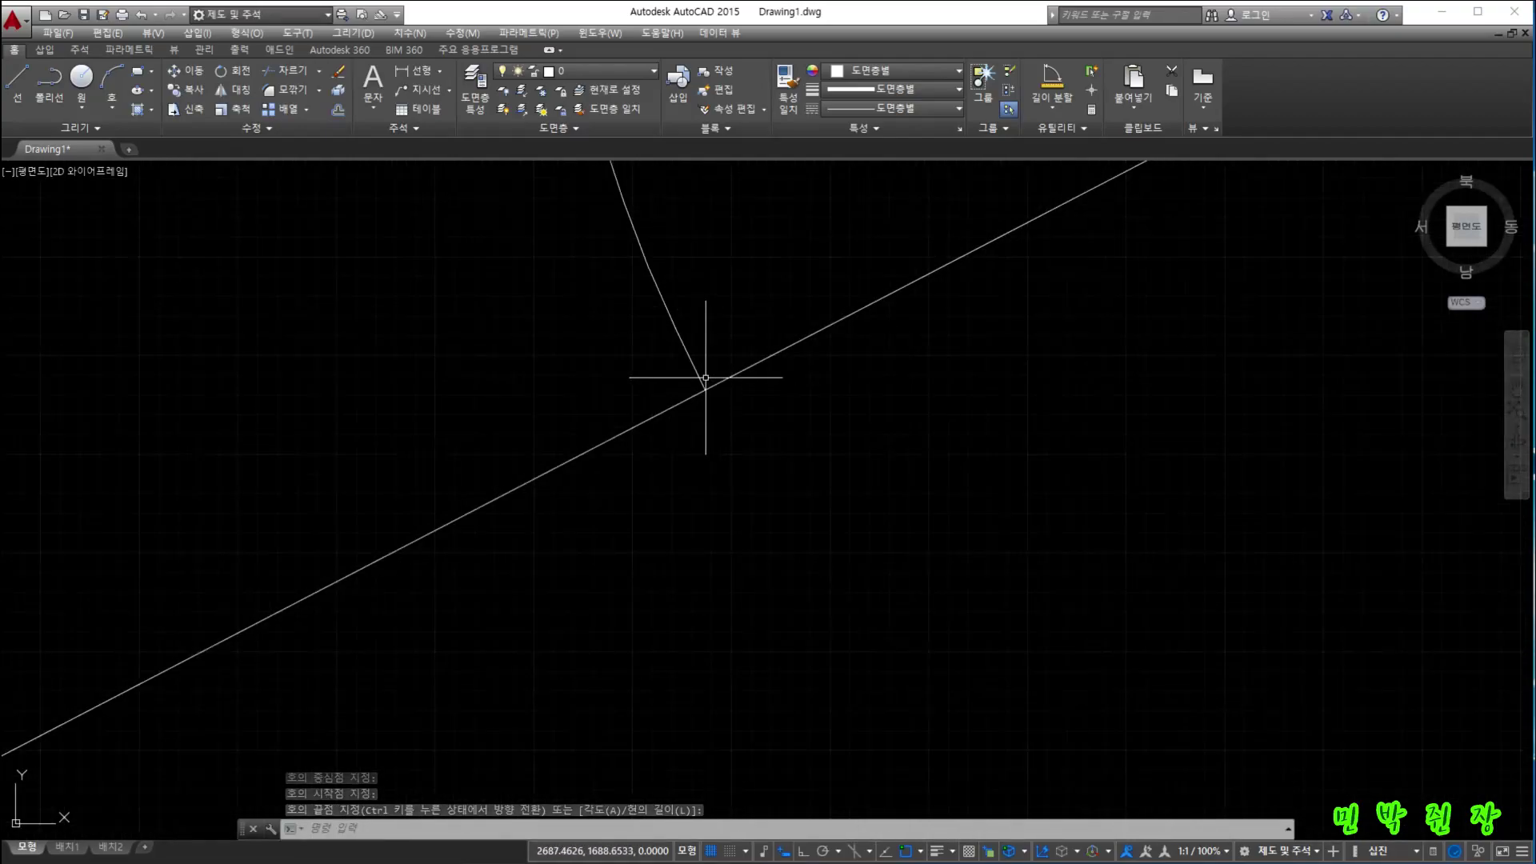
pyautogui.scroll(3, 706, 378)
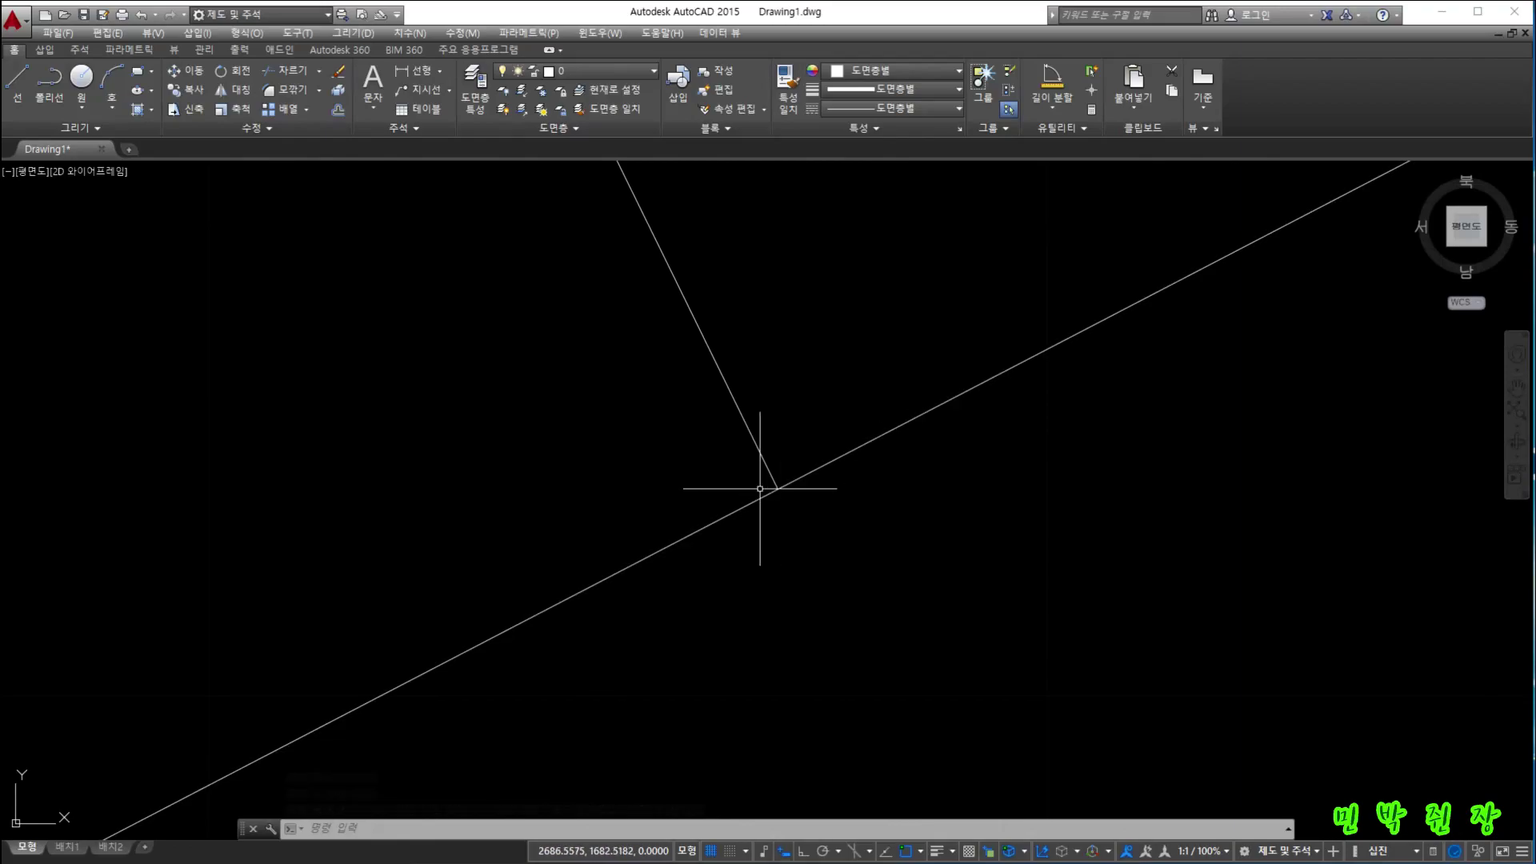
pyautogui.scroll(-5, 812, 464)
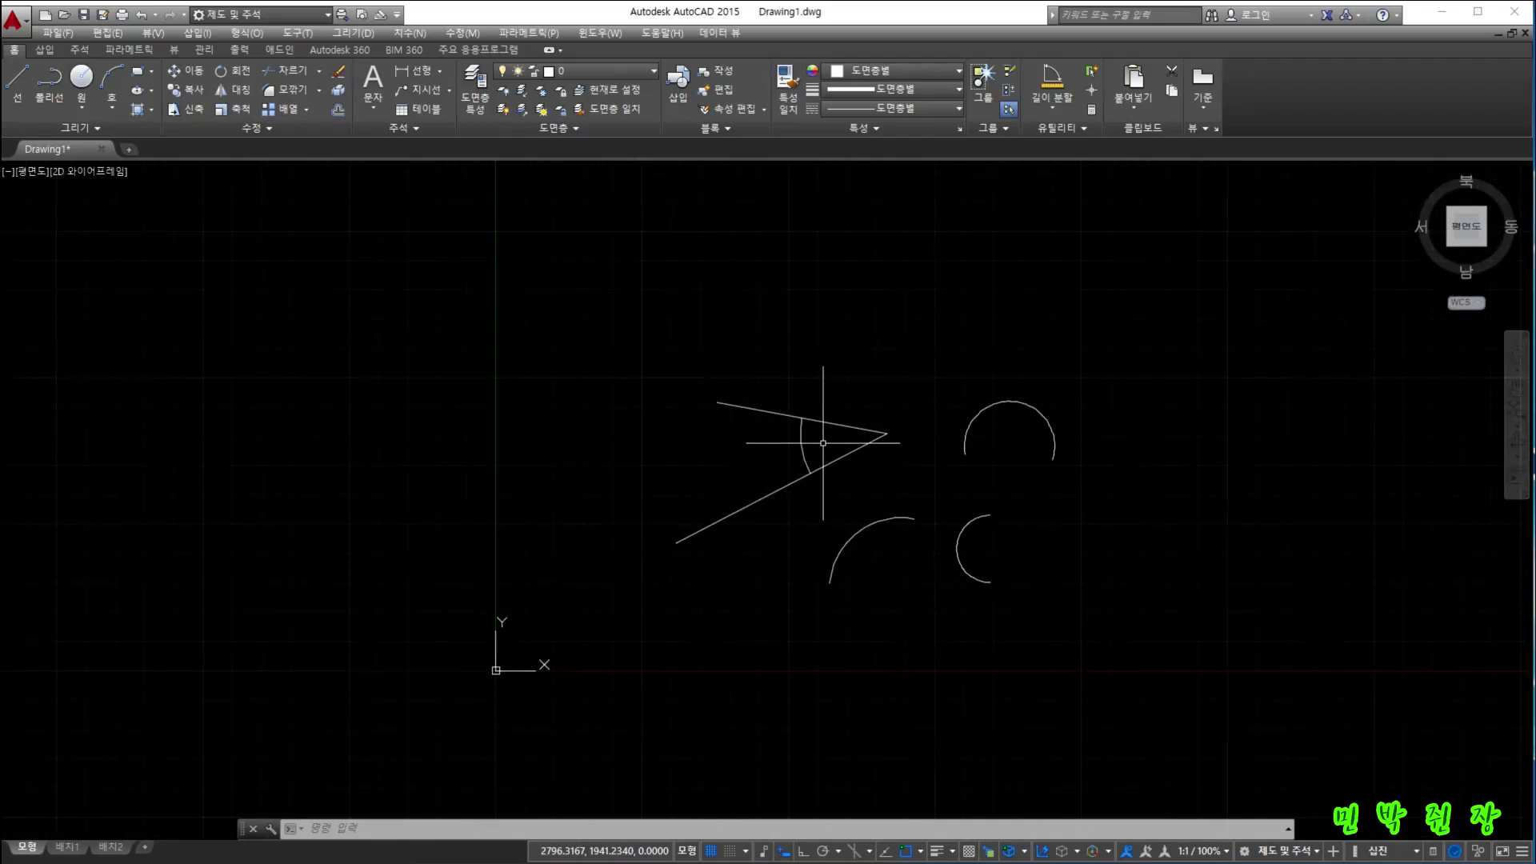
pyautogui.moveTo(823, 443); pyautogui.dragTo(666, 479, button='middle')
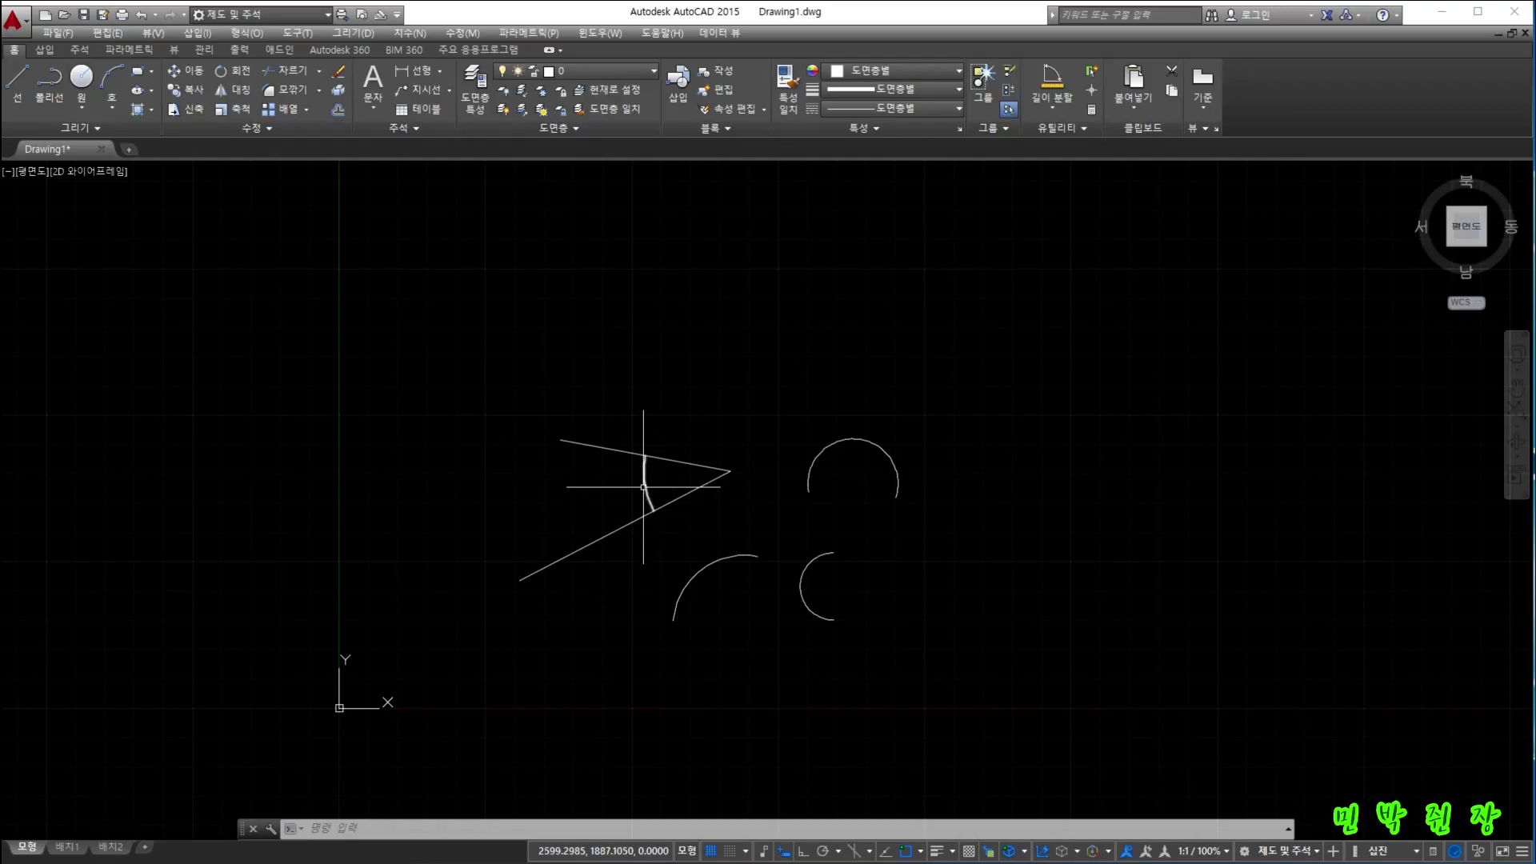
pyautogui.moveTo(646, 488)
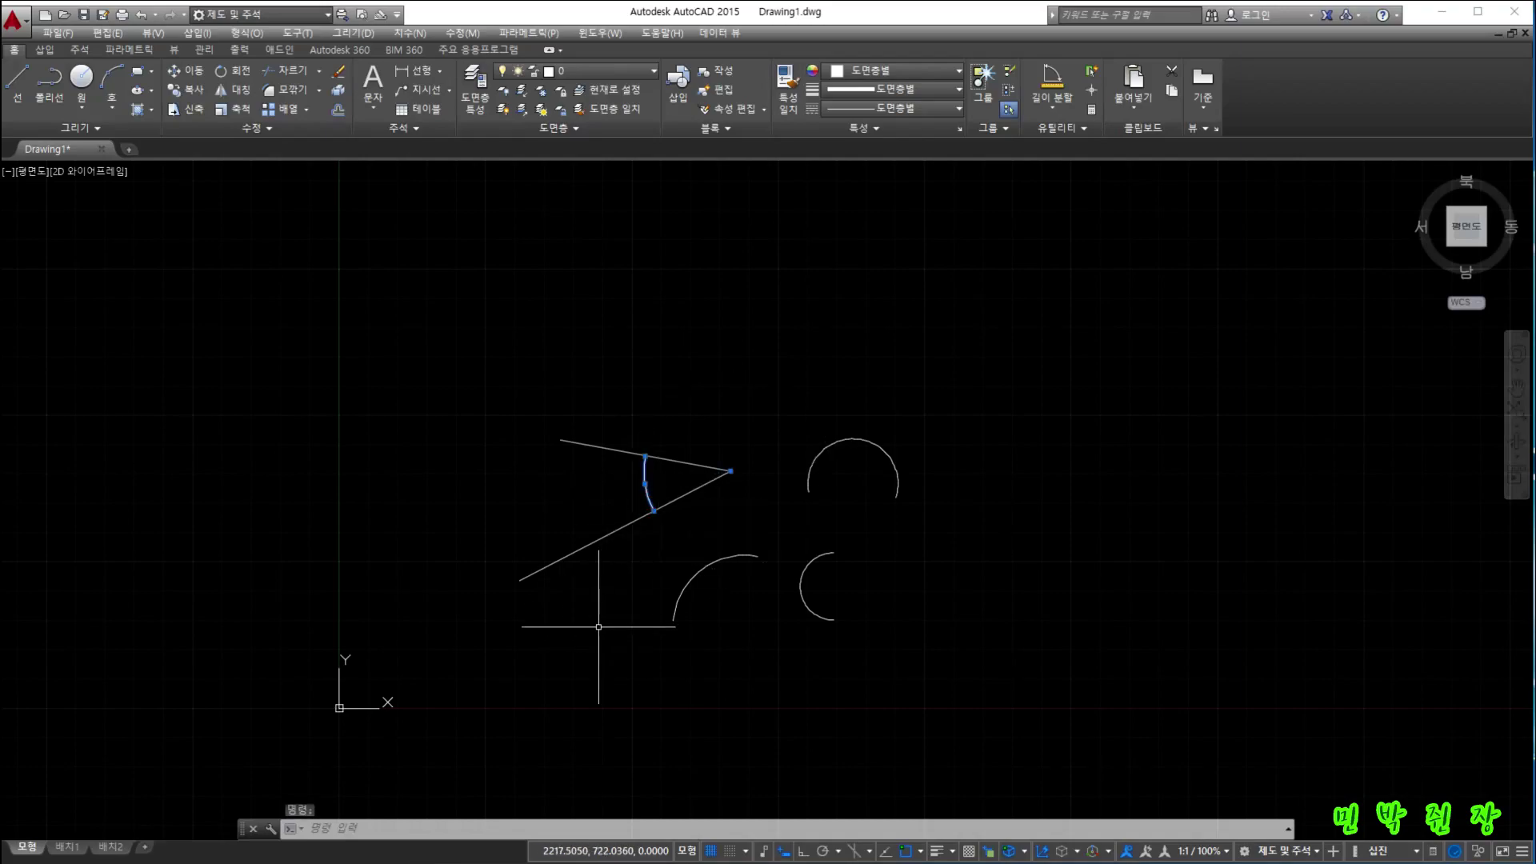
pyautogui.press('Delete')
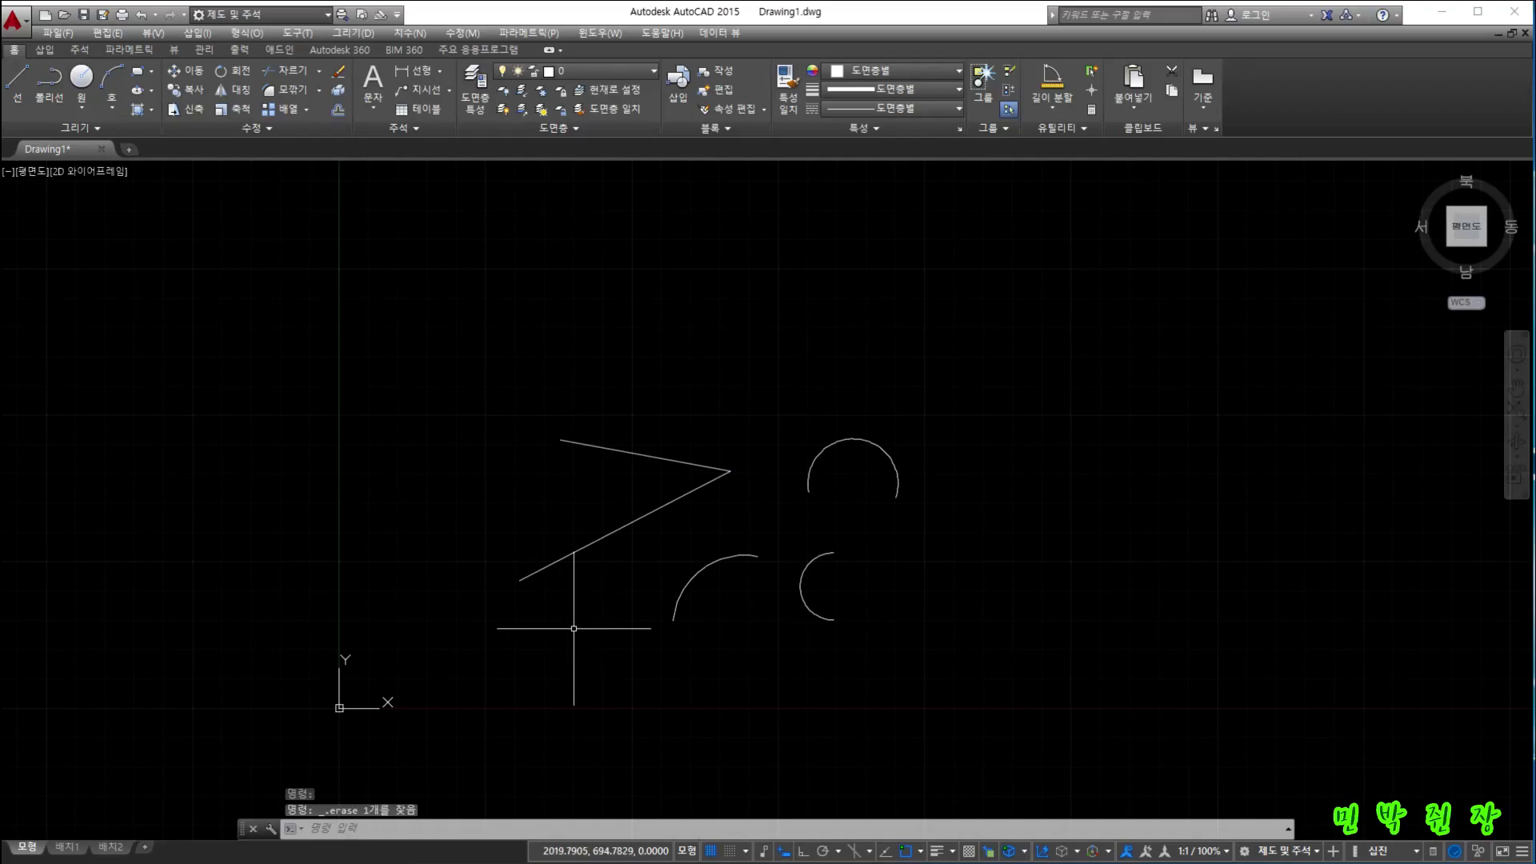
# - Draw a center-start-angle arc centred on the lines' shared corner, from the lower line's midpoint round to the upper line, and inspect its end
pyautogui.write('A')
pyautogui.press('Return')
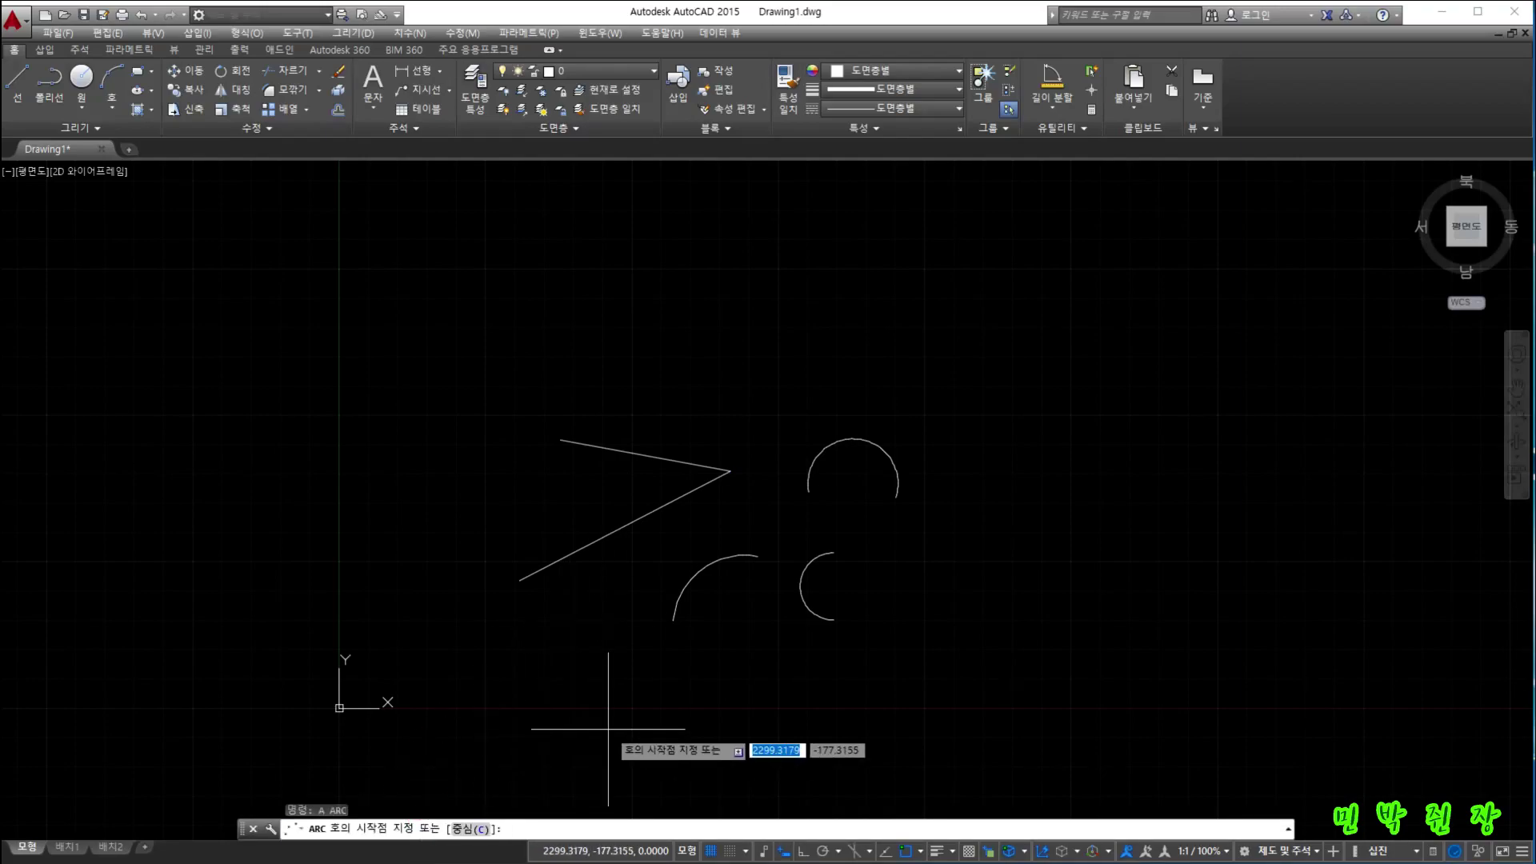
pyautogui.press('Return')
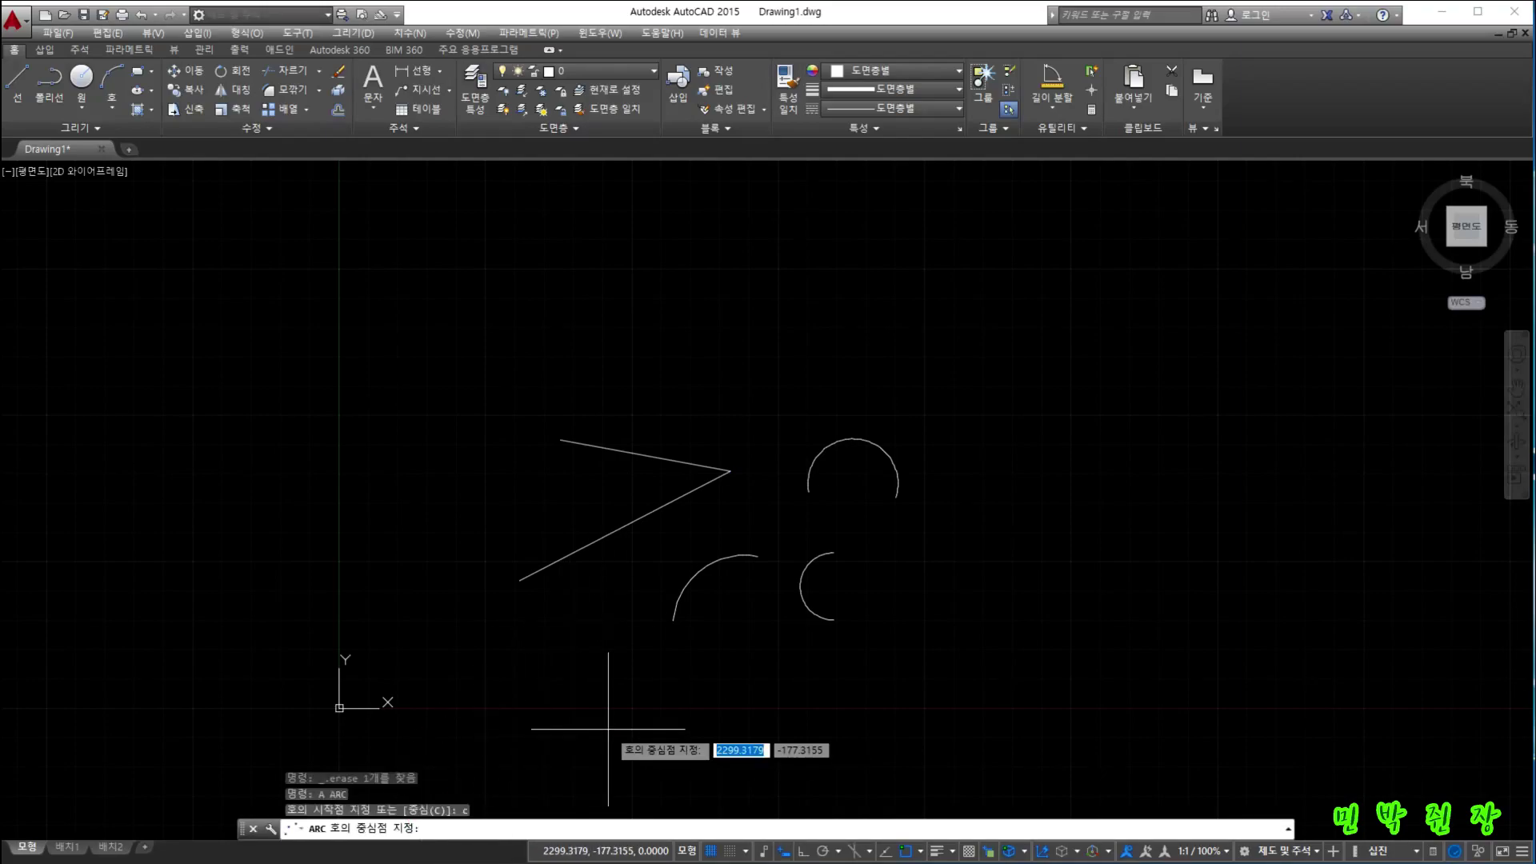
pyautogui.click(730, 472)
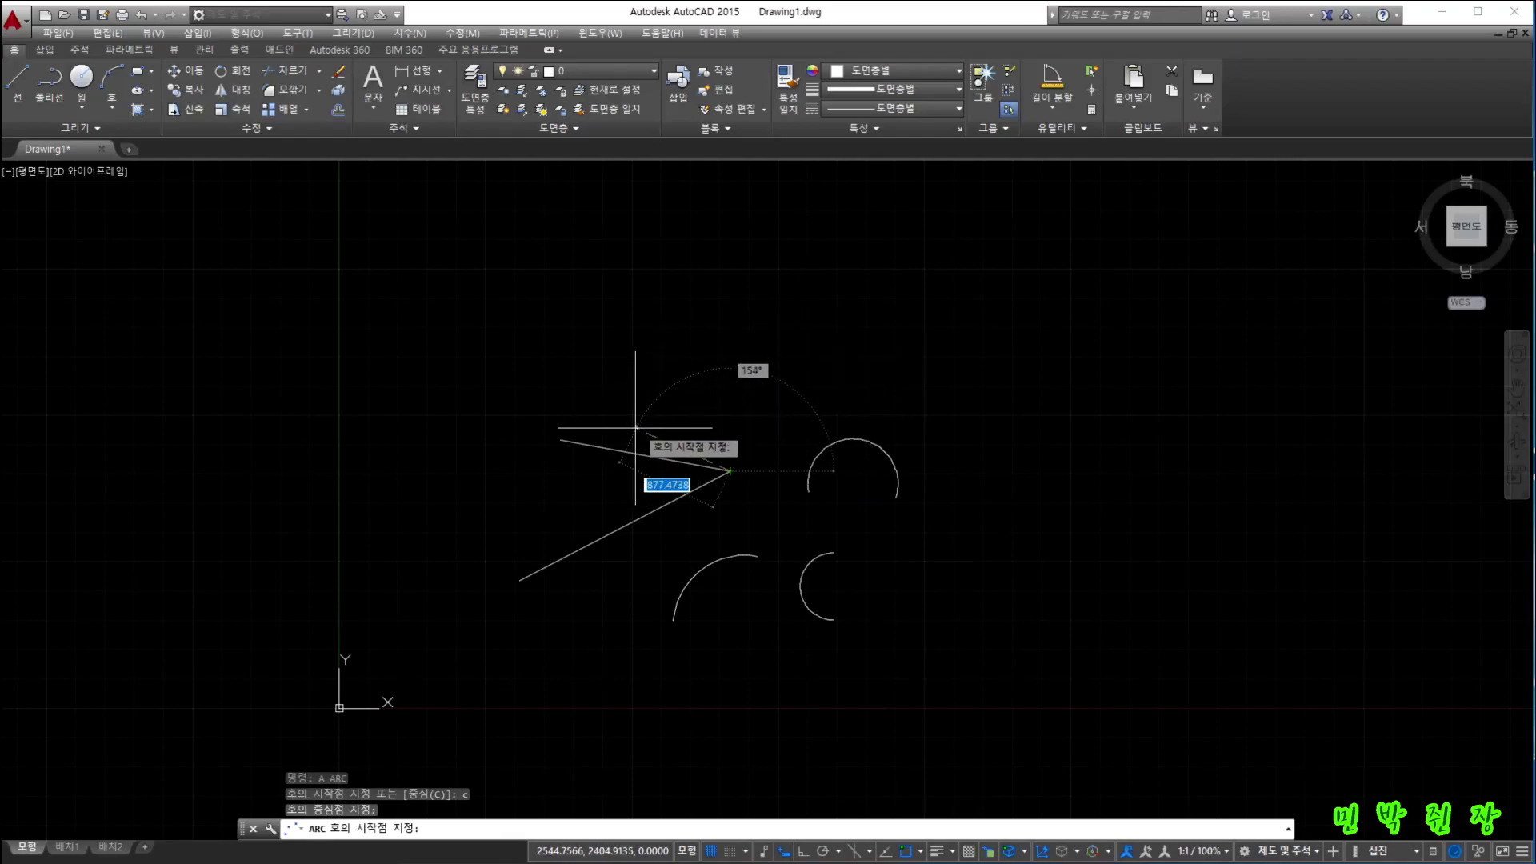
pyautogui.click(625, 526)
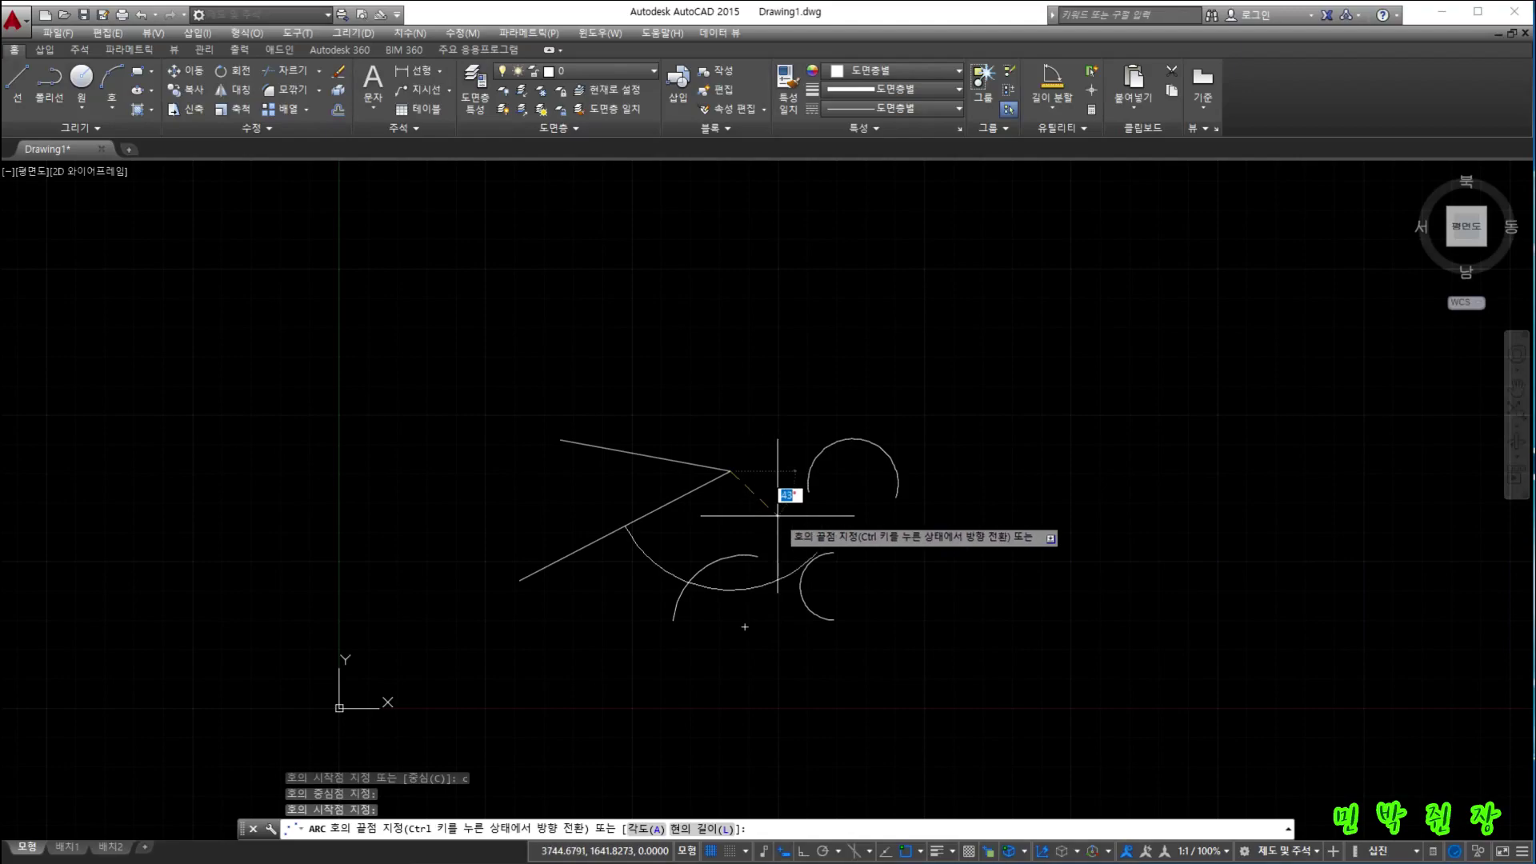
pyautogui.write('a')
pyautogui.press('Return')
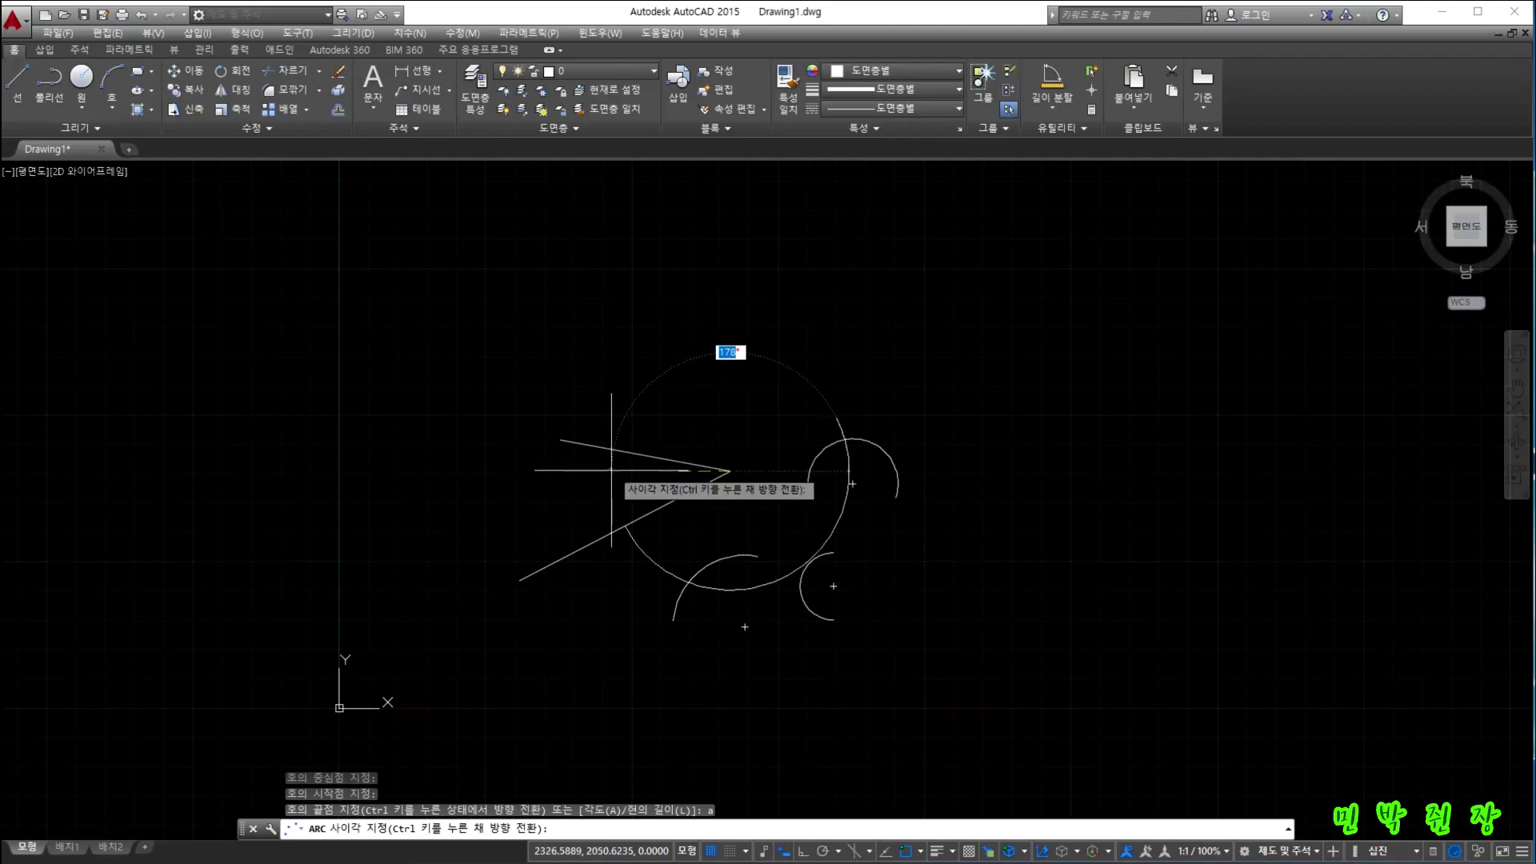
pyautogui.click(824, 544)
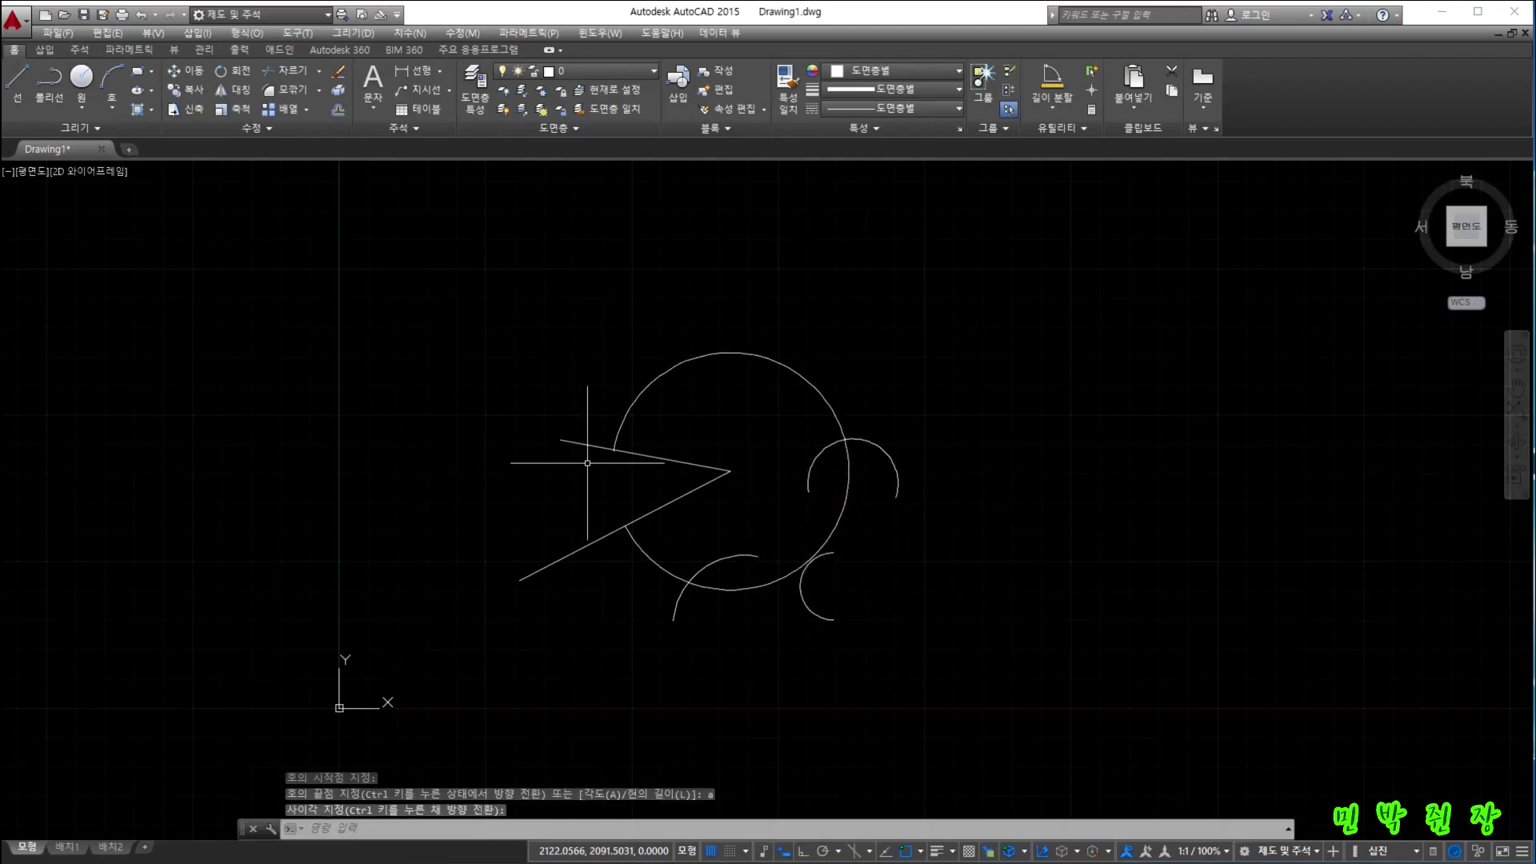
pyautogui.scroll(5, 621, 451)
pyautogui.scroll(2, 618, 450)
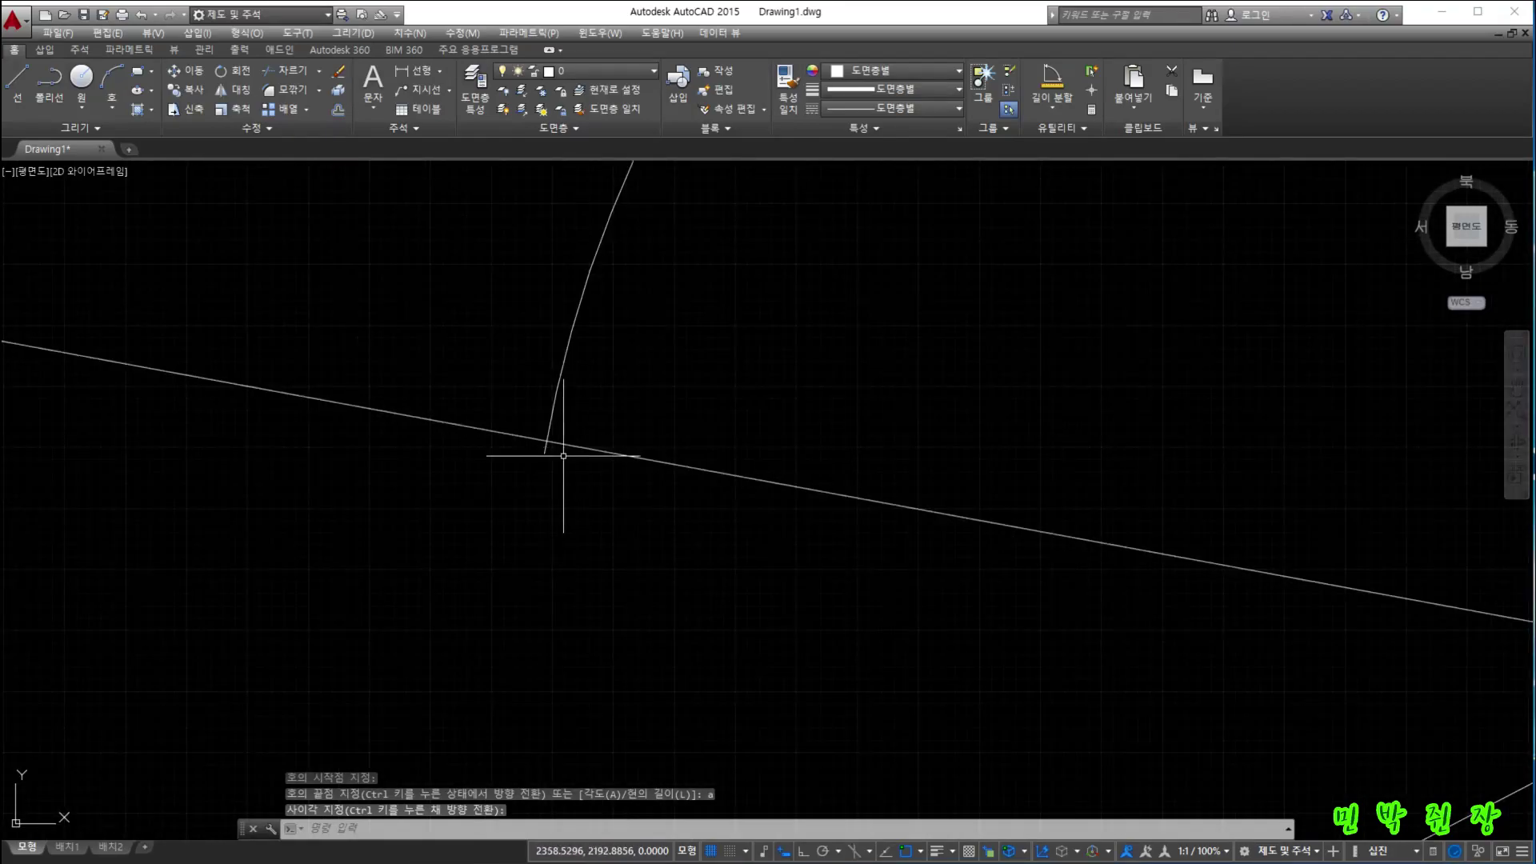
pyautogui.scroll(-8, 566, 467)
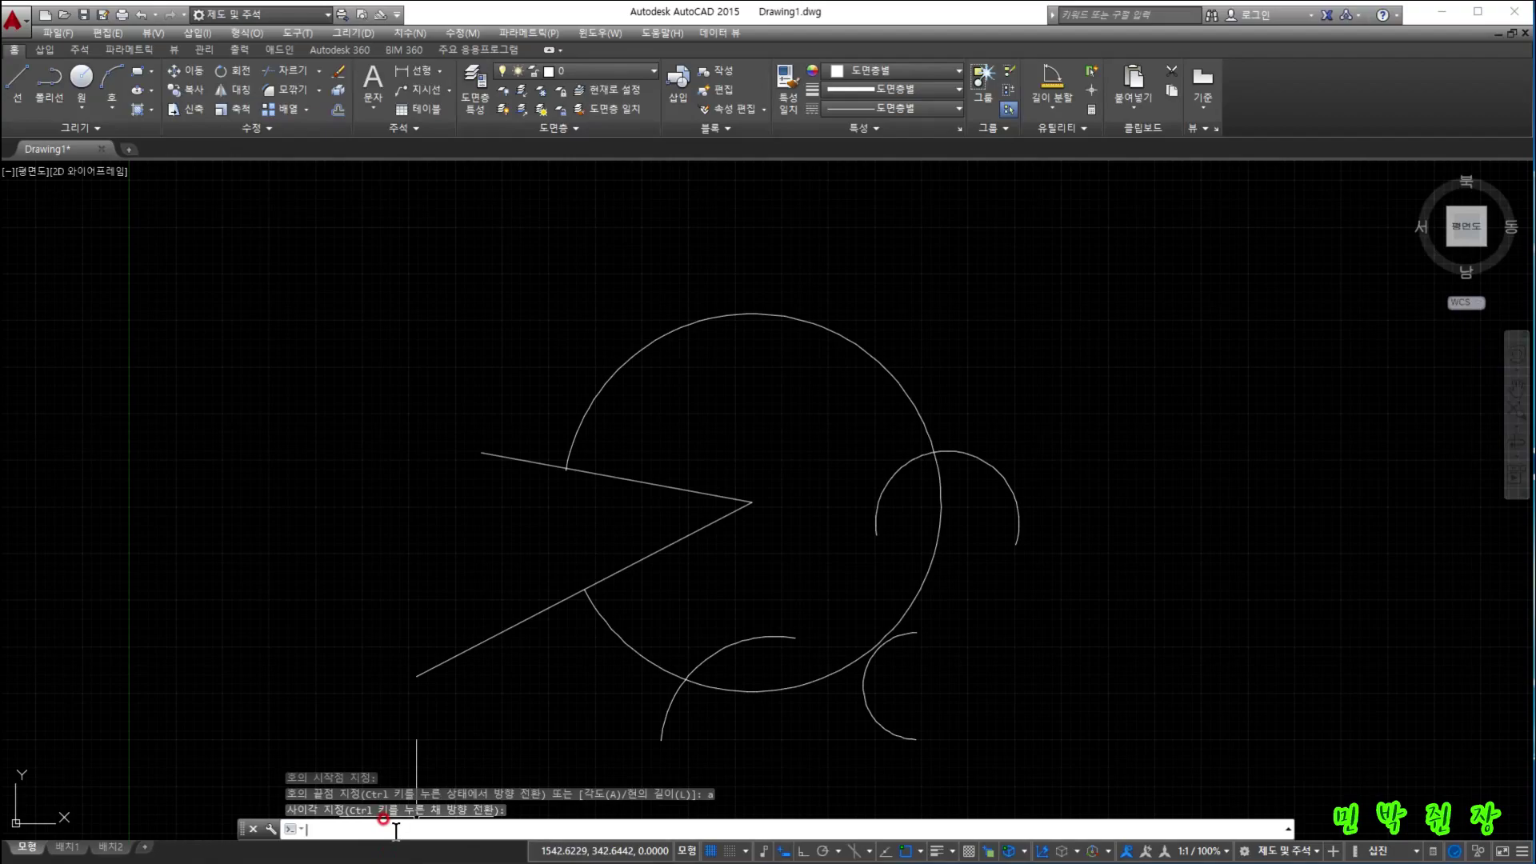
# - Try to draw a center-start arc by chord length in the empty area above the small upper arc
pyautogui.press('Return')
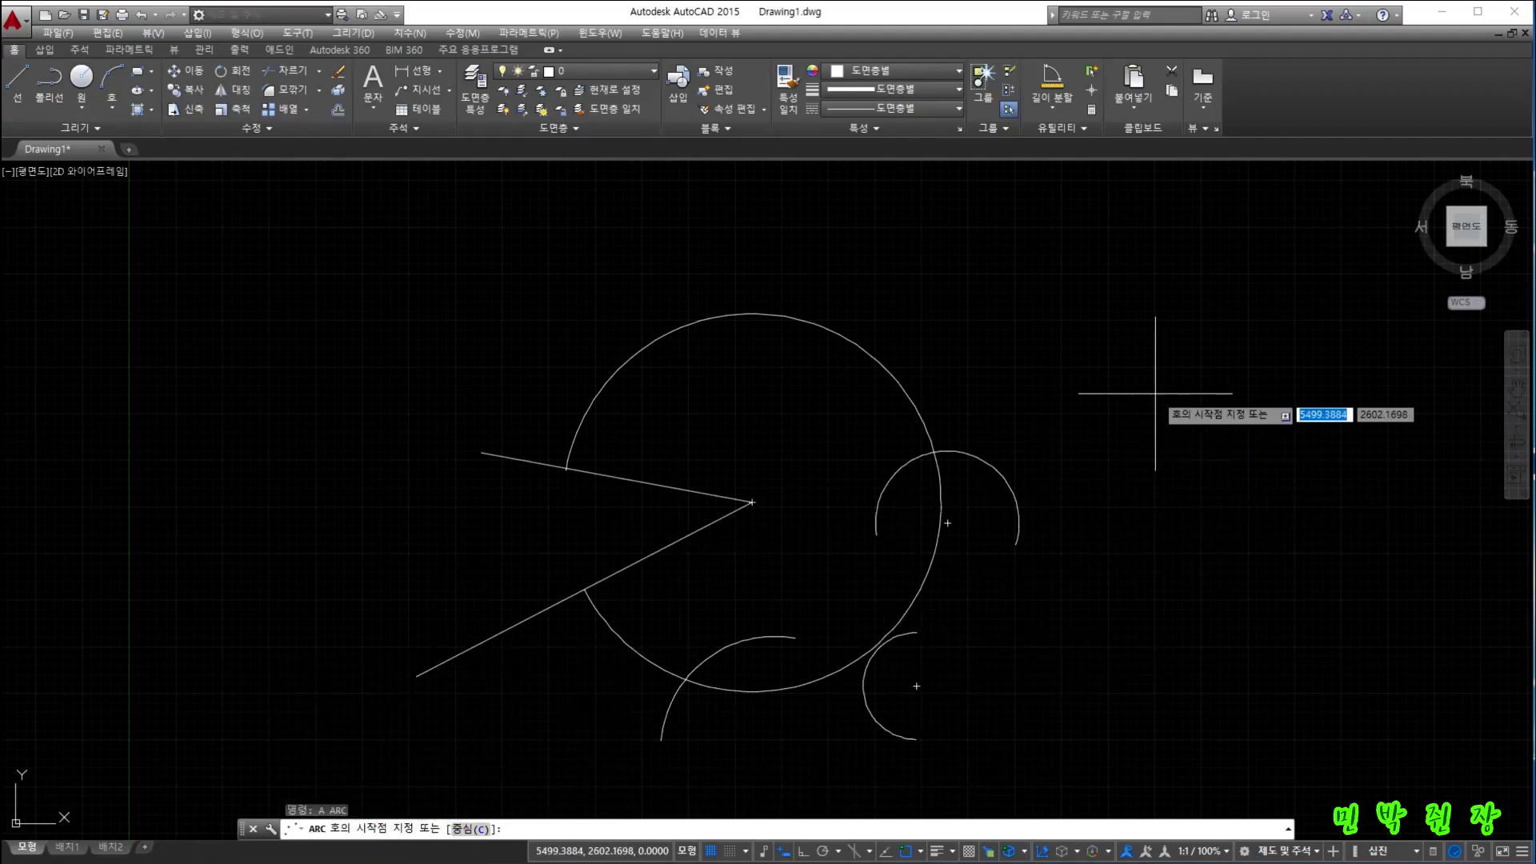
pyautogui.write('c')
pyautogui.press('Return')
pyautogui.click(1059, 385)
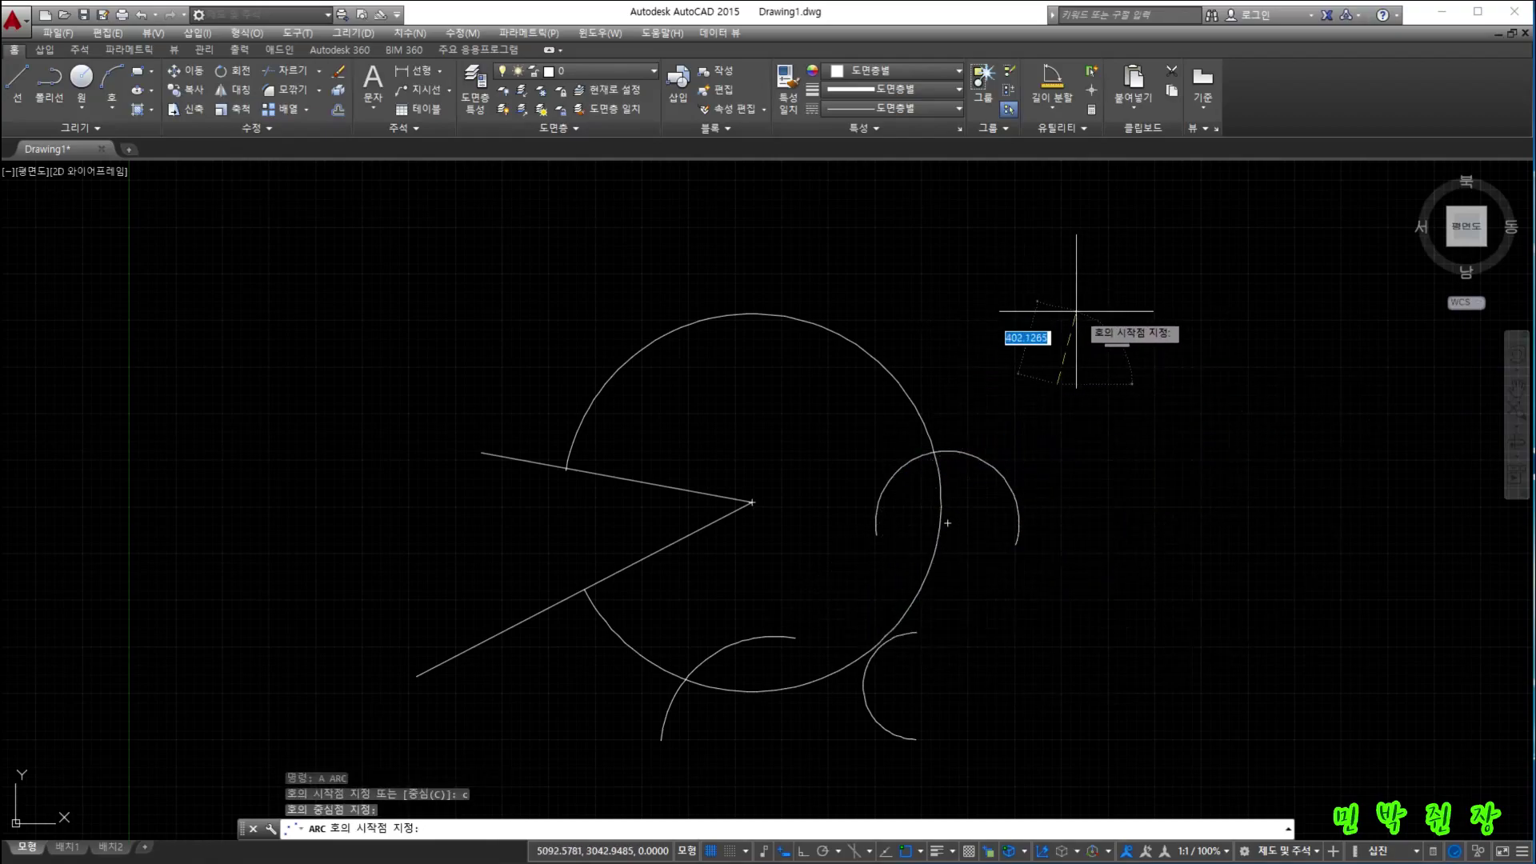
pyautogui.click(1005, 283)
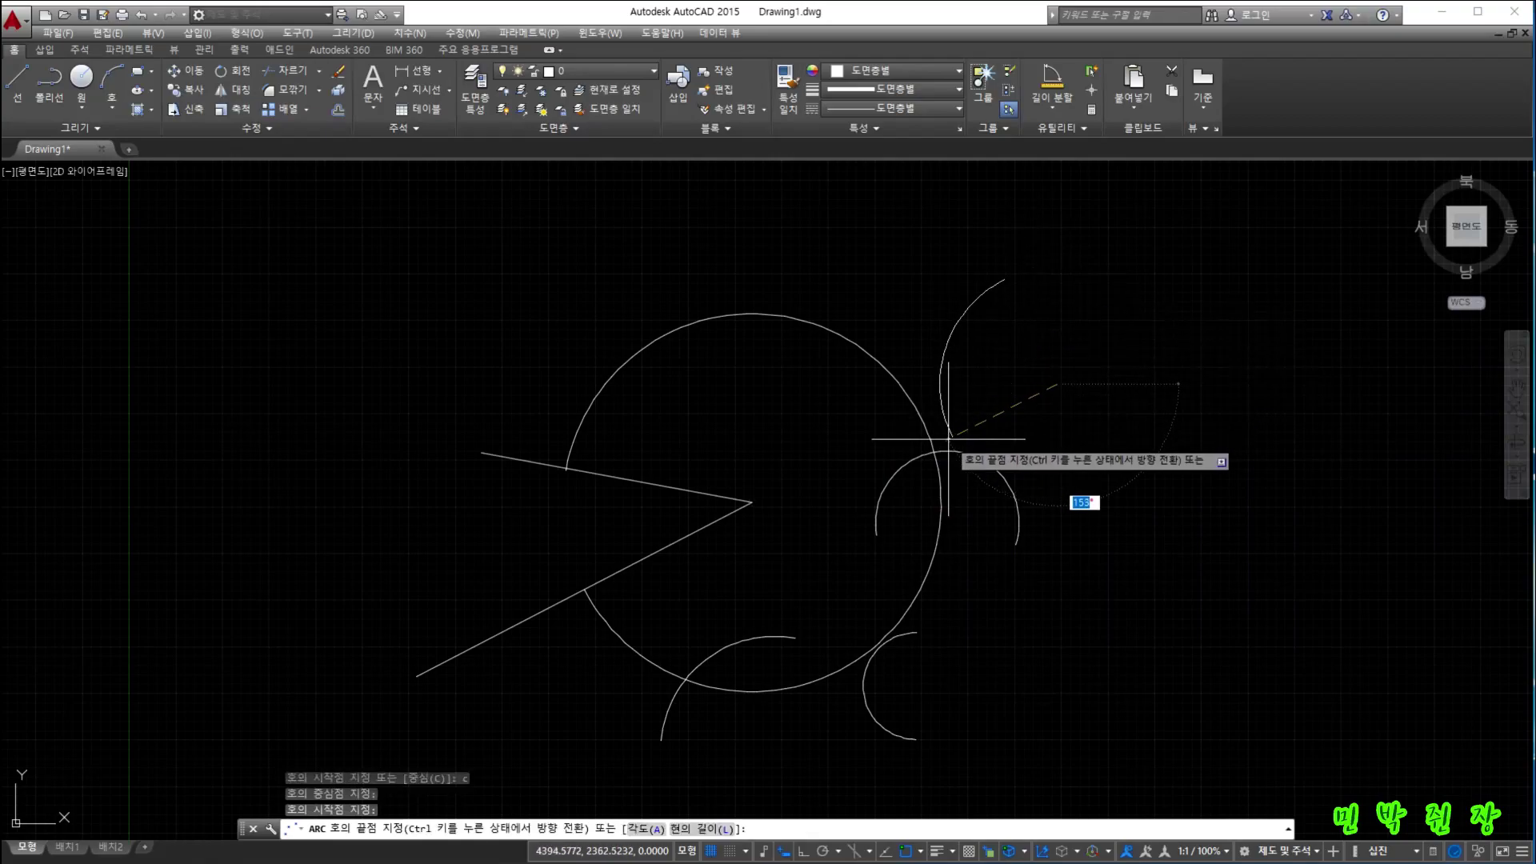
pyautogui.click(698, 830)
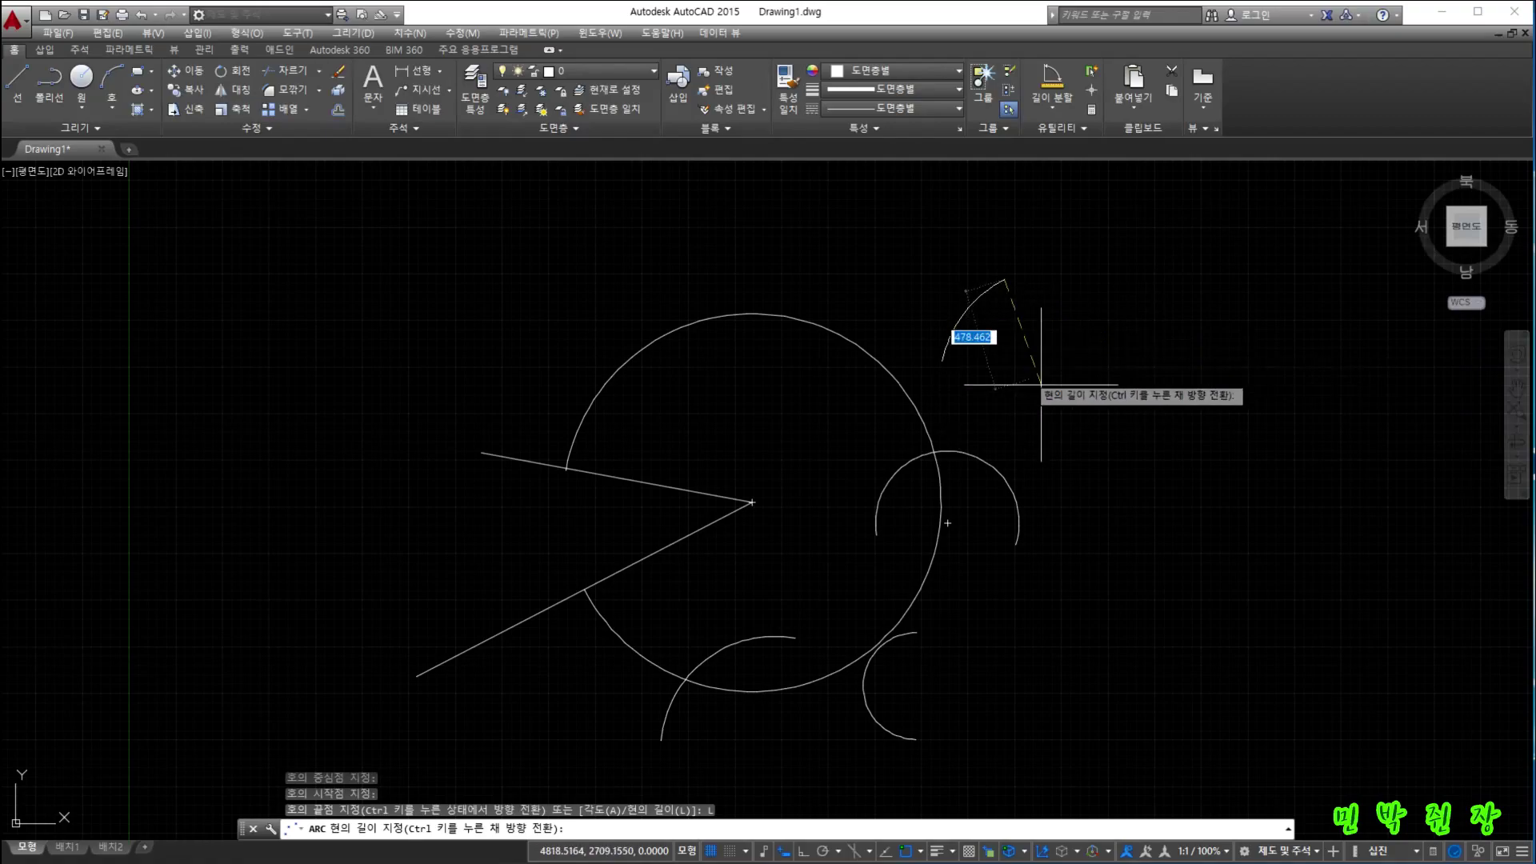
pyautogui.press('Escape')
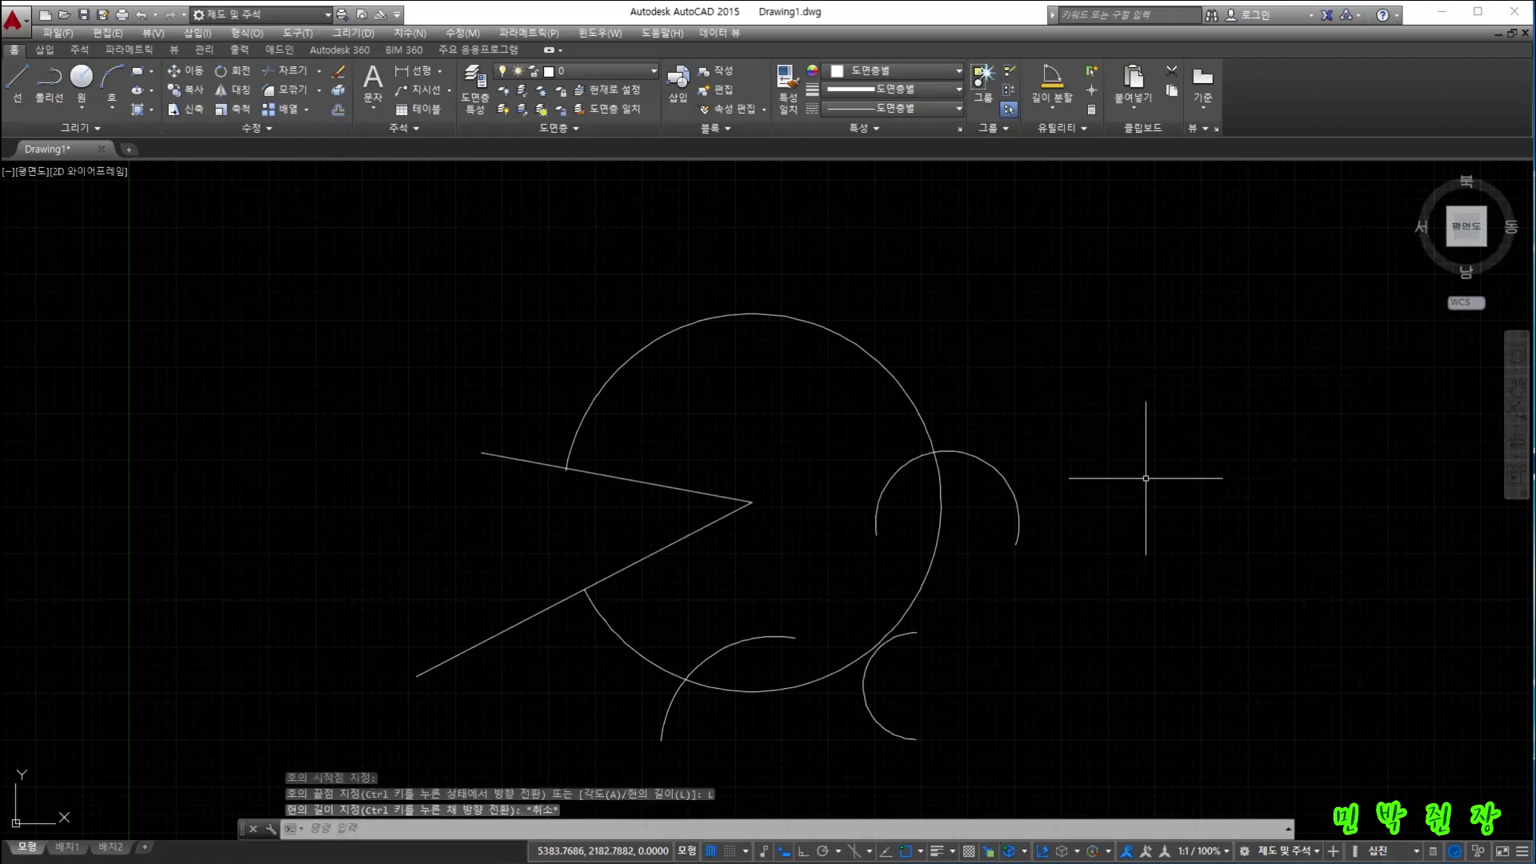
# - Try to continue a tangent arc from the end of the large arc at the upper line using the Continue method
pyautogui.click(120, 107)
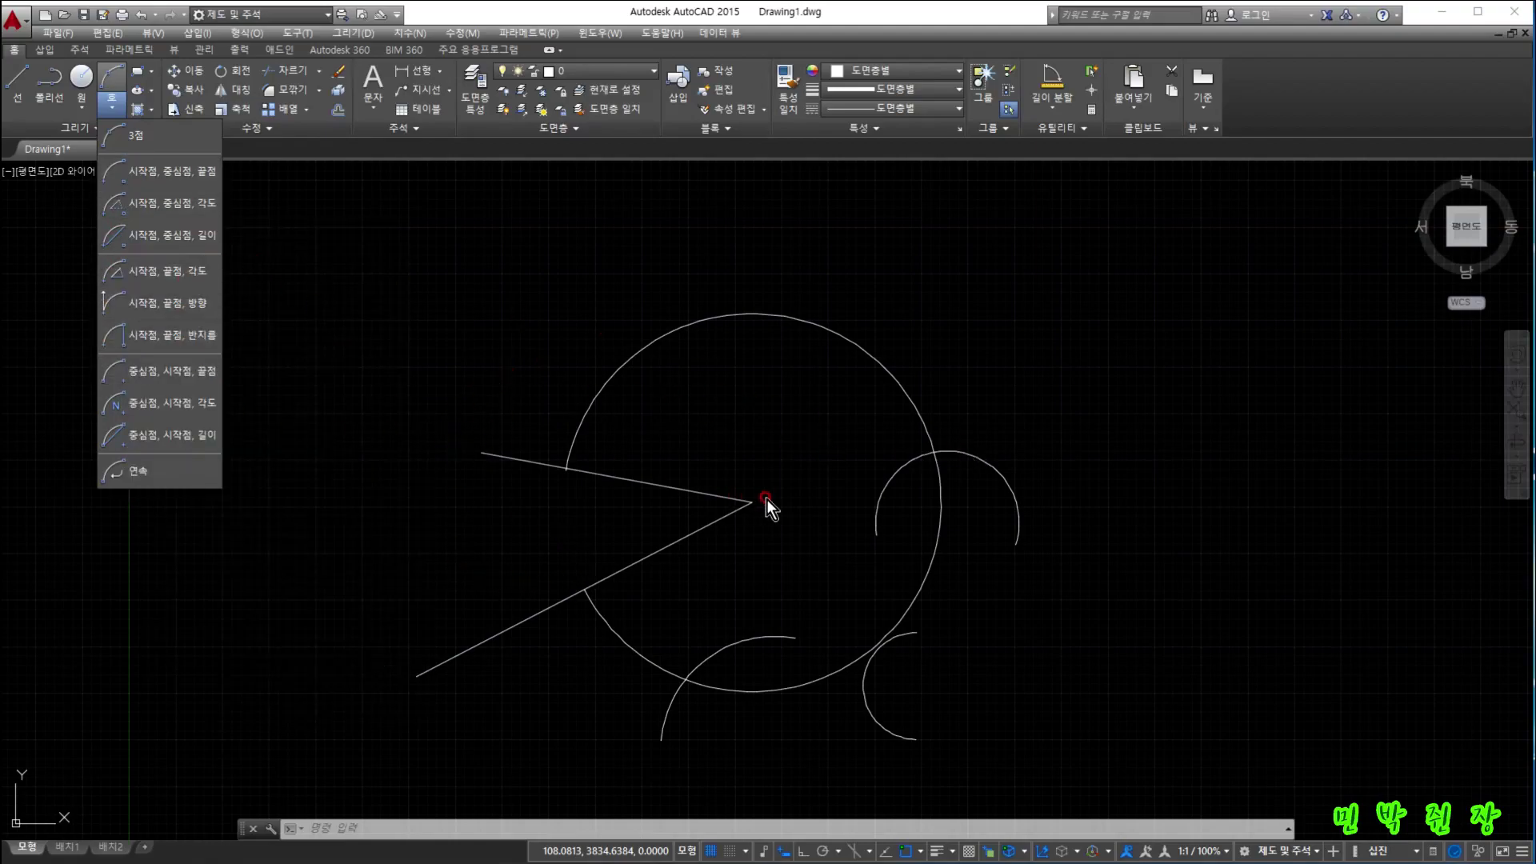
pyautogui.click(138, 474)
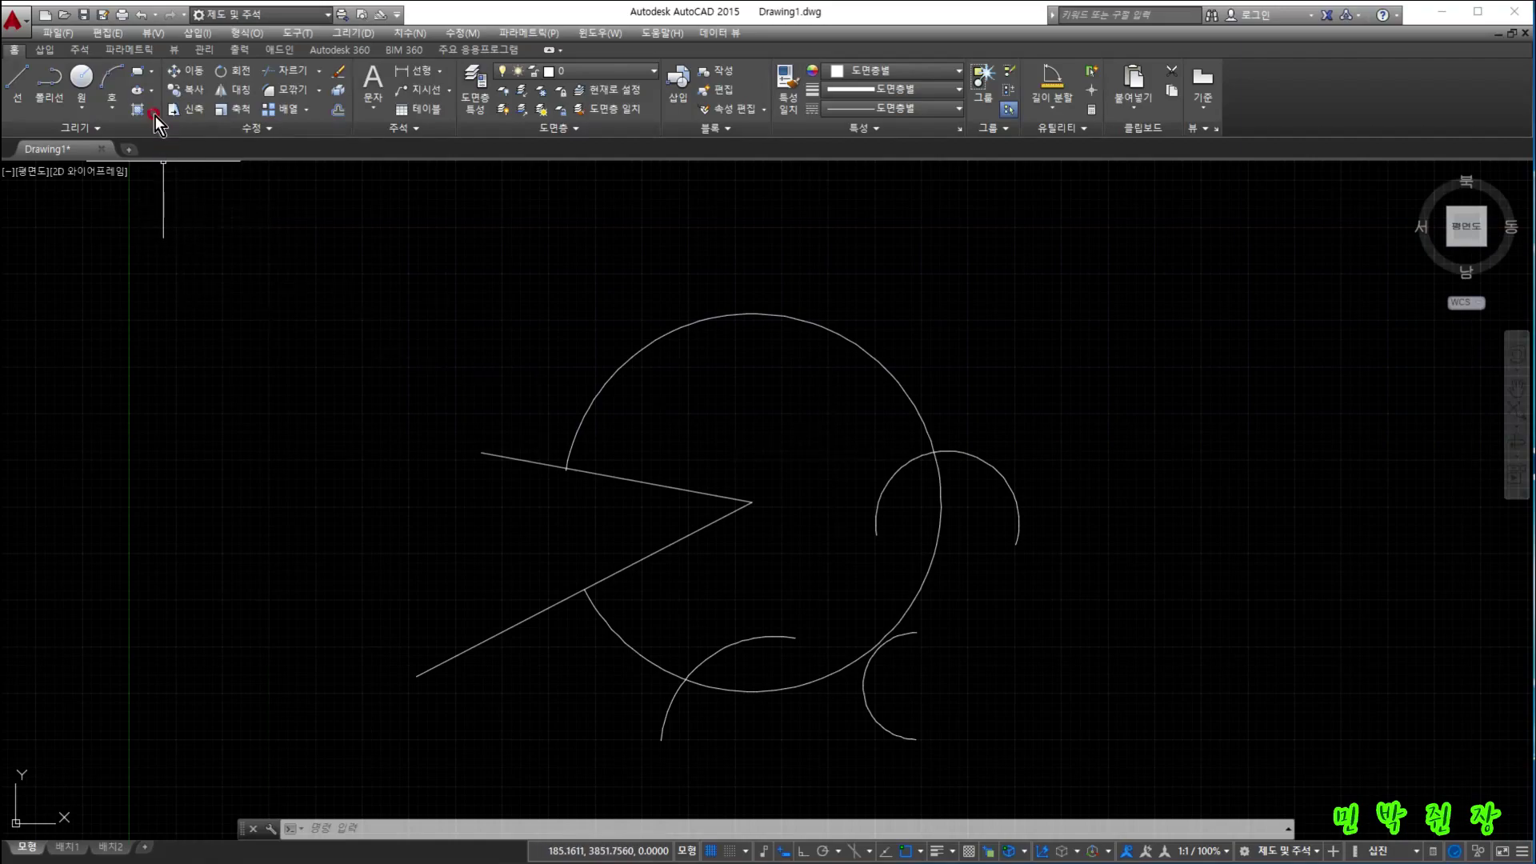
pyautogui.click(115, 118)
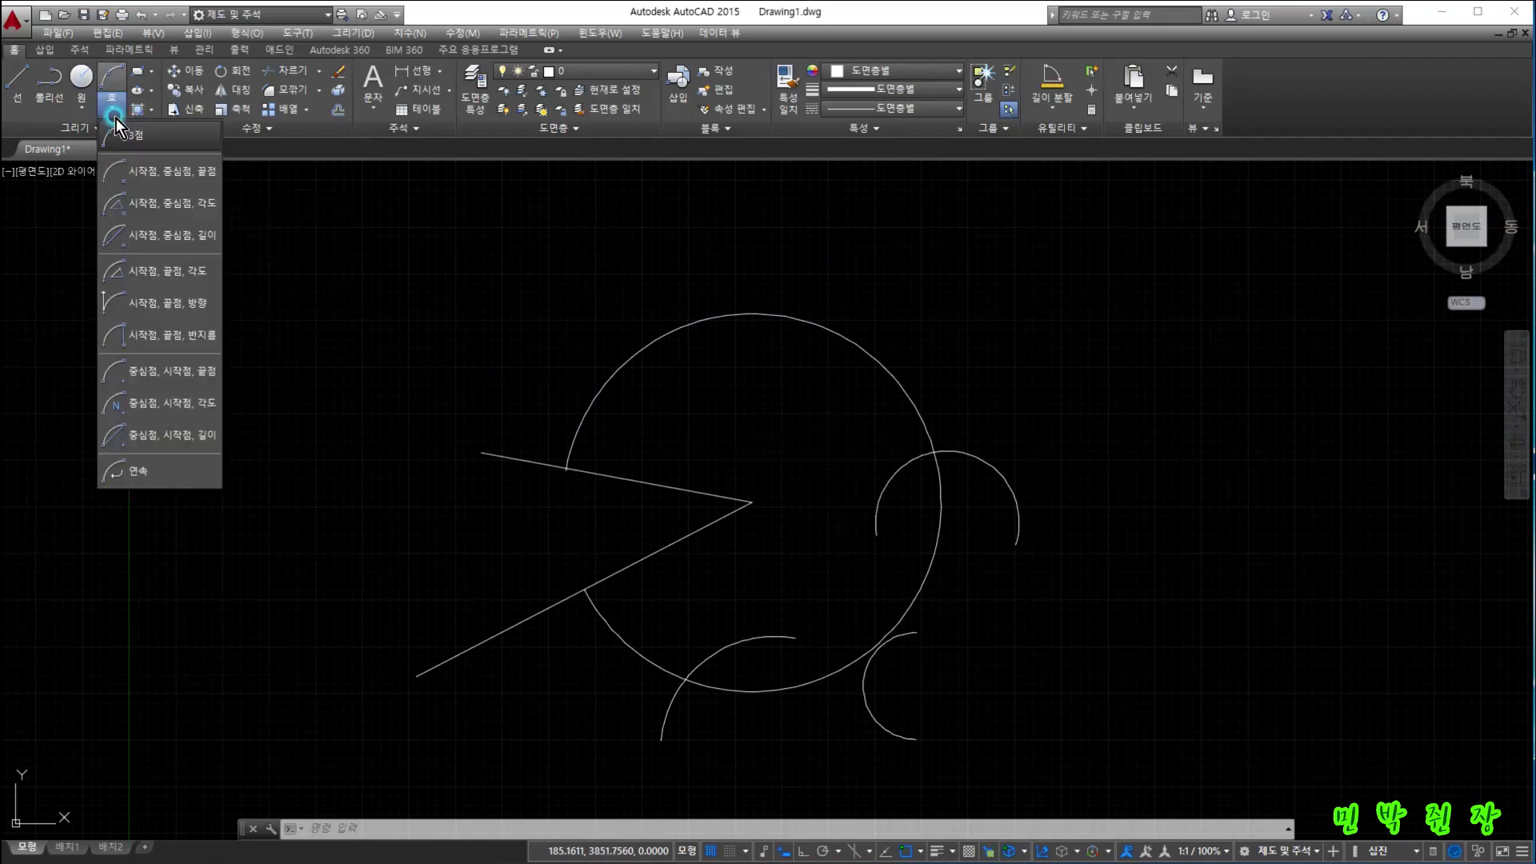
pyautogui.click(119, 474)
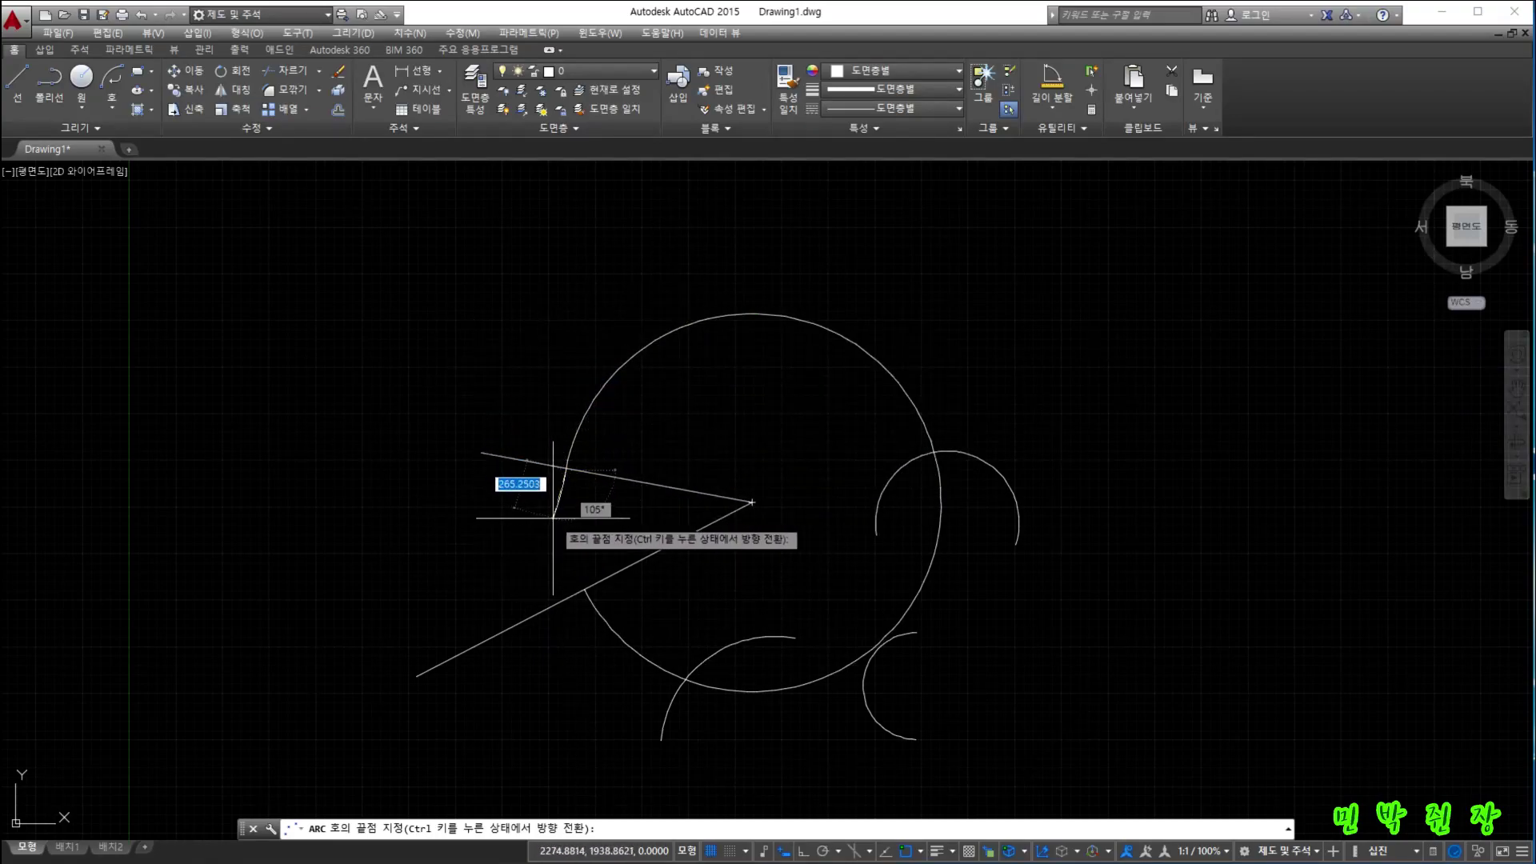
pyautogui.press('Escape')
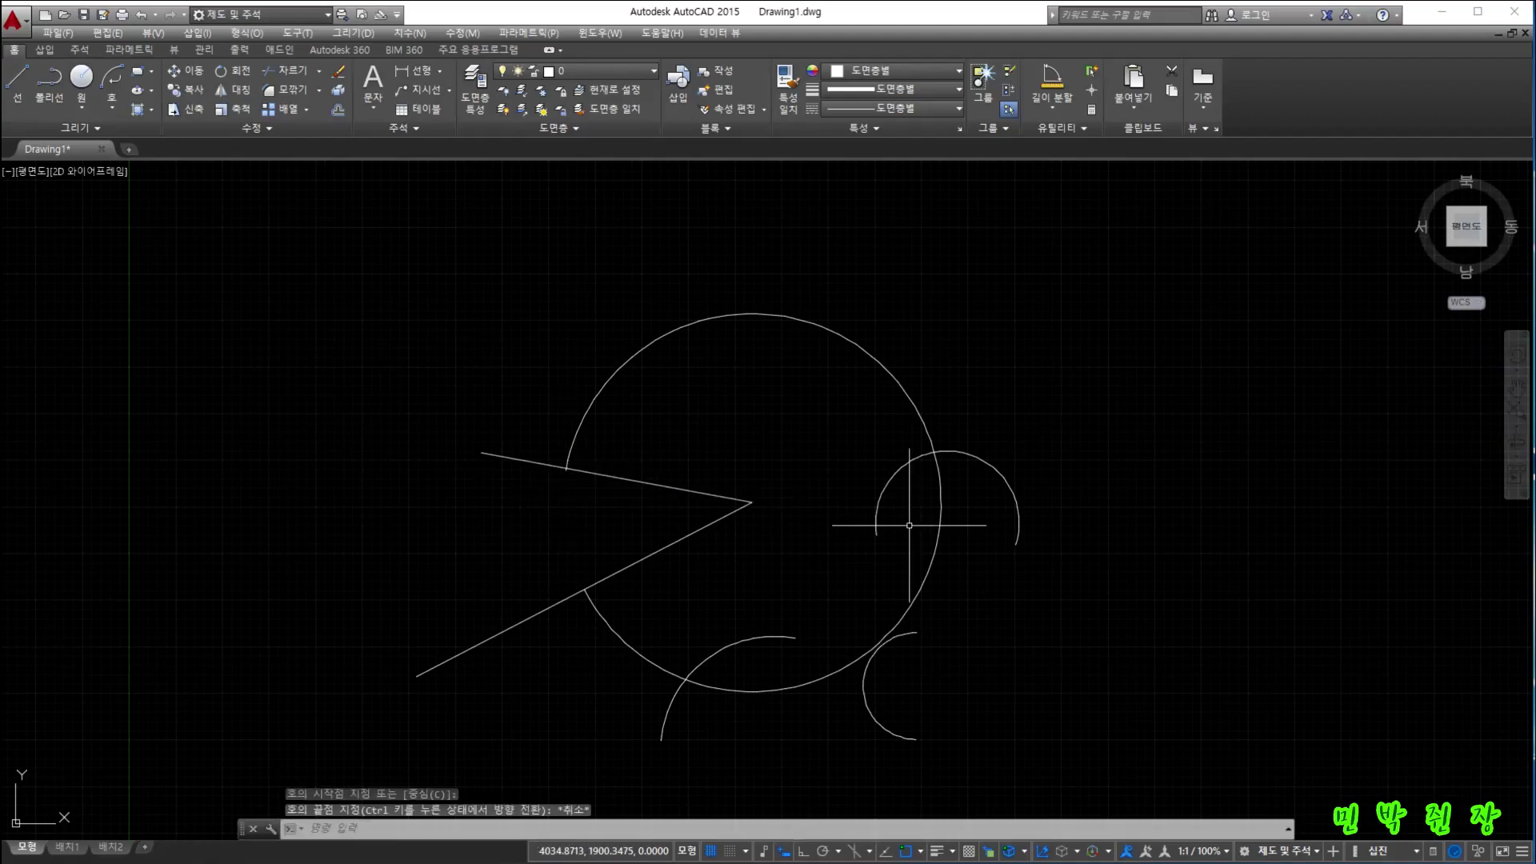
# - Draw a short, nearly horizontal line in the empty area above the large arc
pyautogui.click(1016, 496)
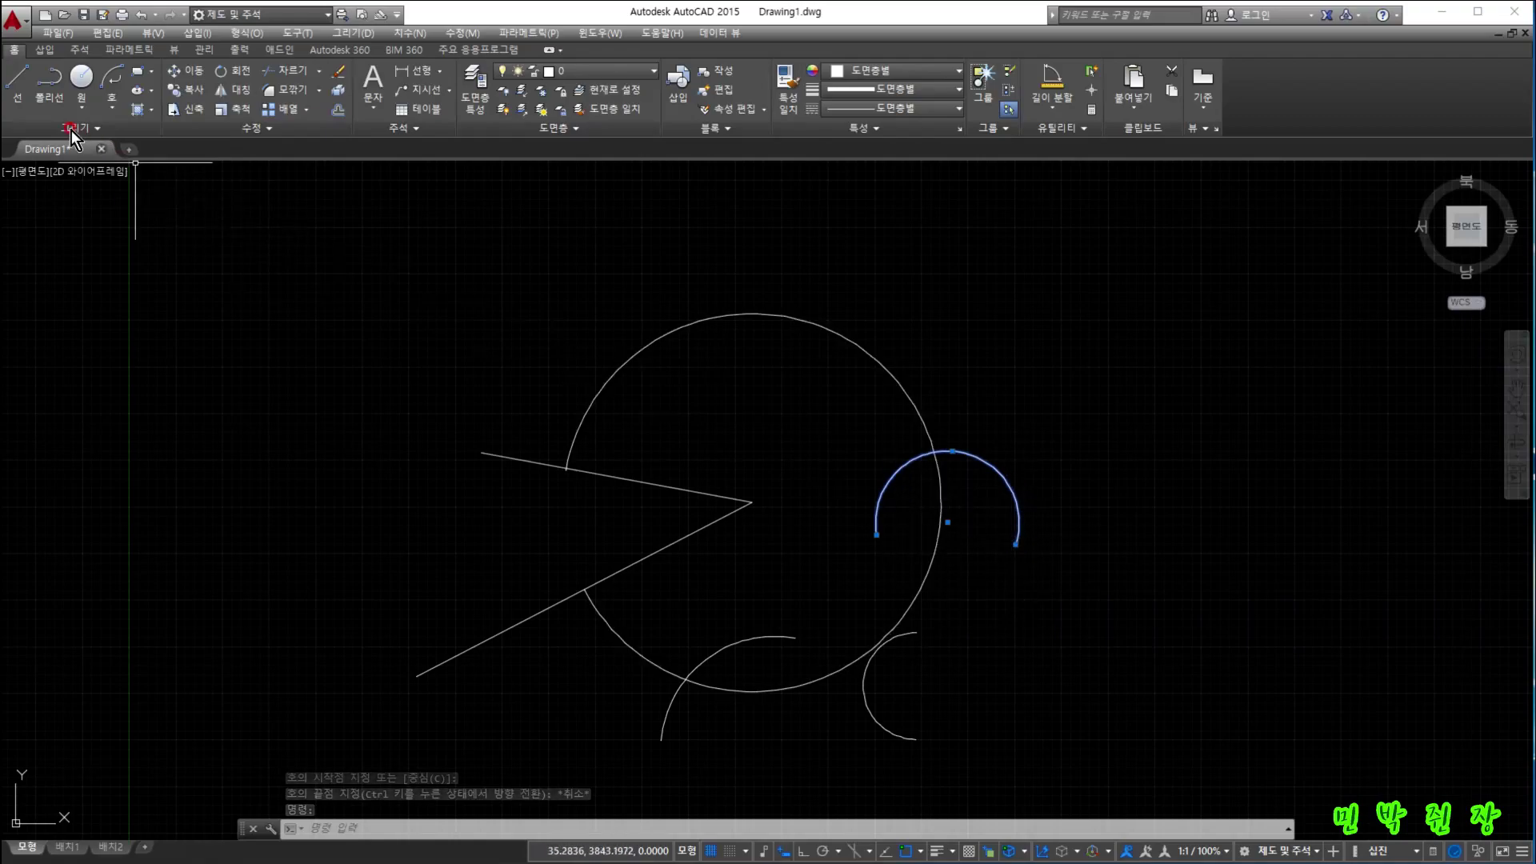
pyautogui.click(16, 90)
pyautogui.click(819, 261)
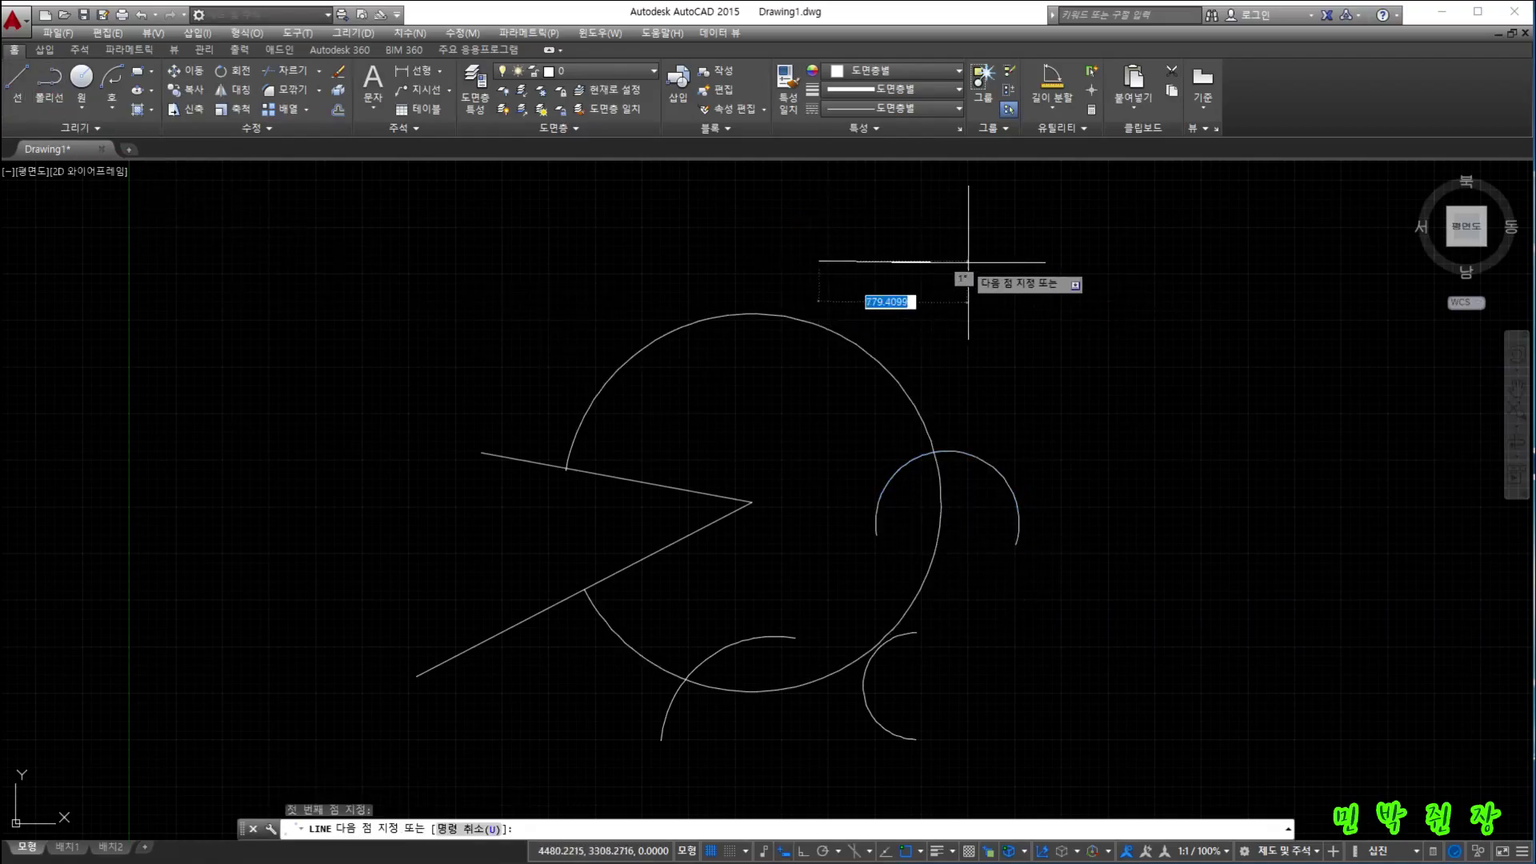
pyautogui.click(978, 261)
pyautogui.press('Escape')
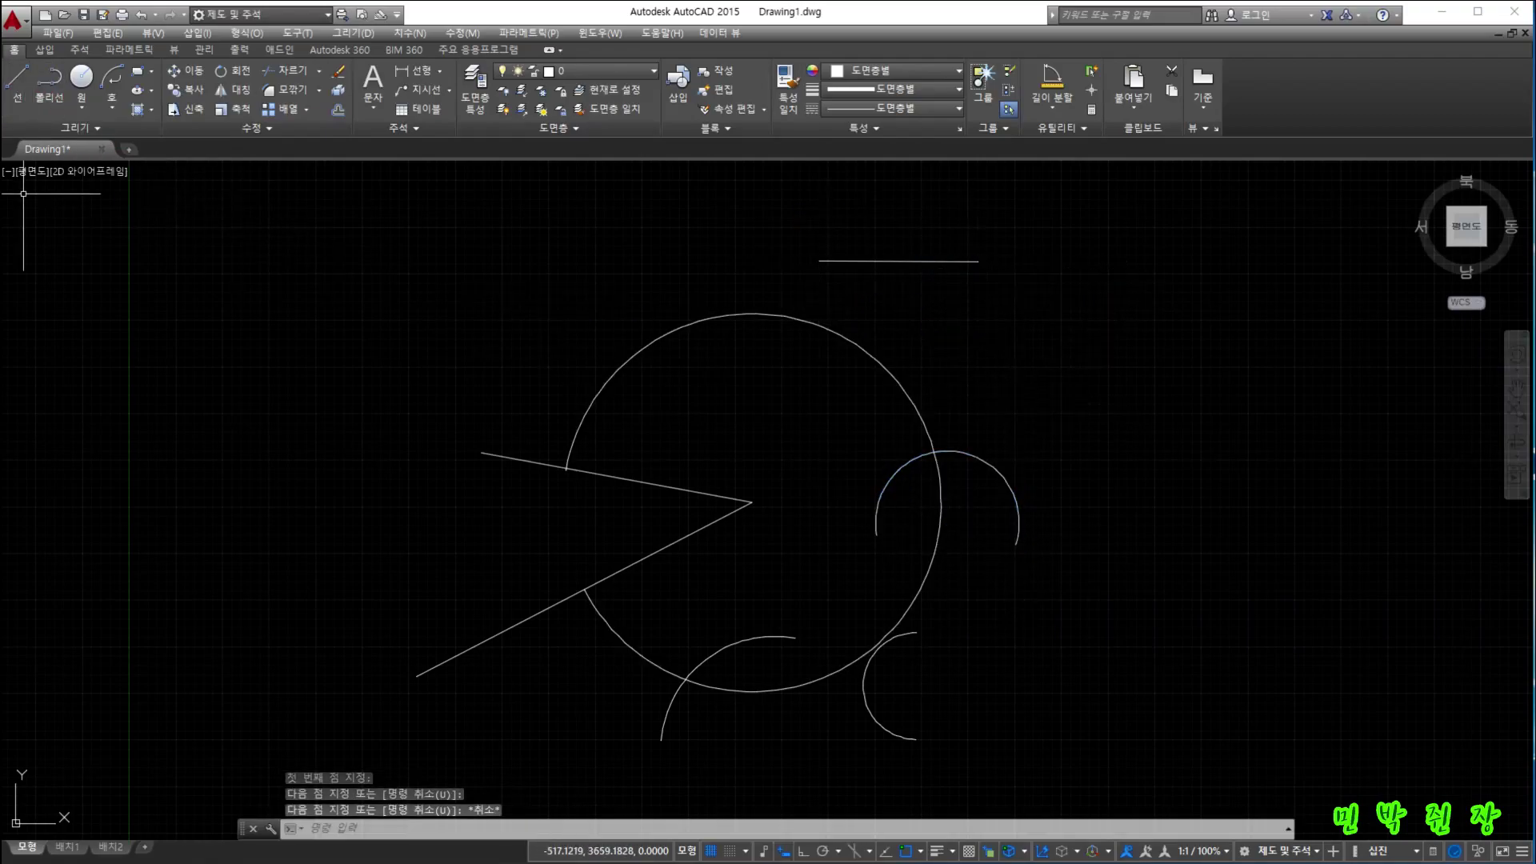
# - Try to continue a tangent arc from the right end of the short line above the large arc using the Continue method
pyautogui.click(118, 114)
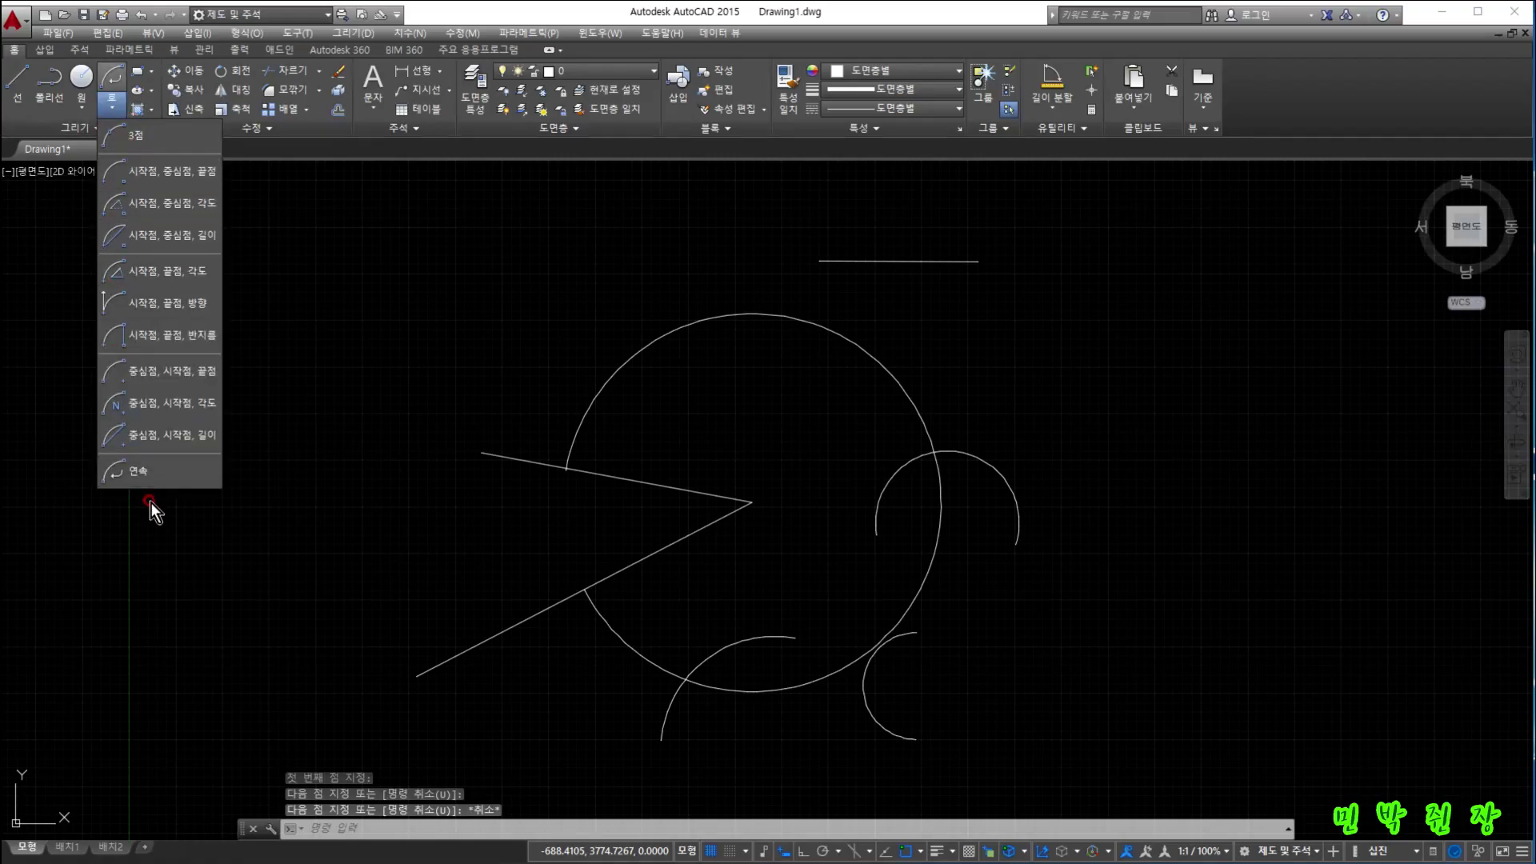
pyautogui.click(124, 472)
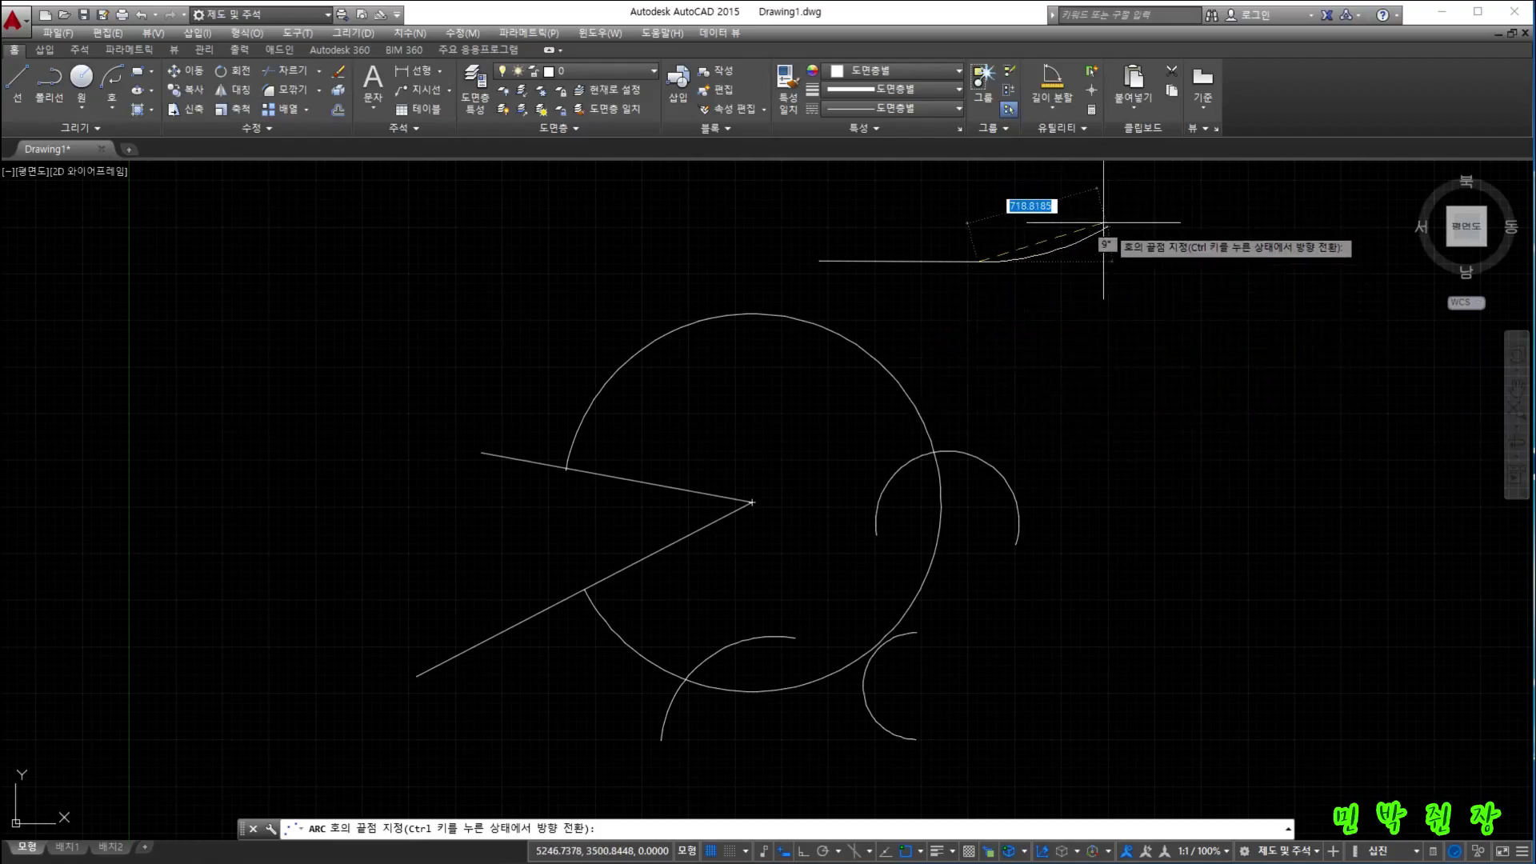
pyautogui.press('Escape')
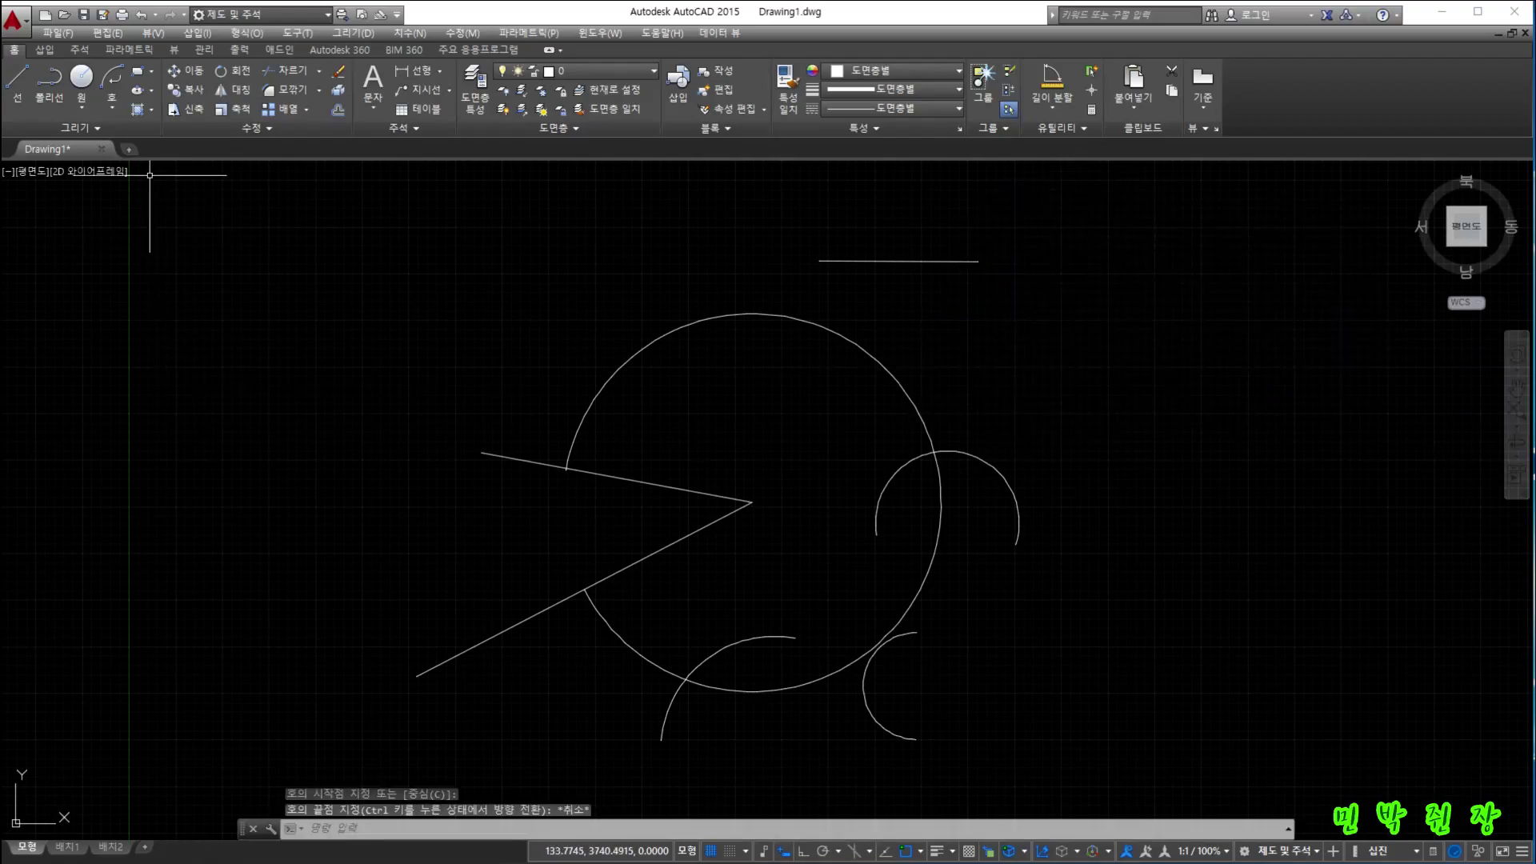
pyautogui.click(109, 112)
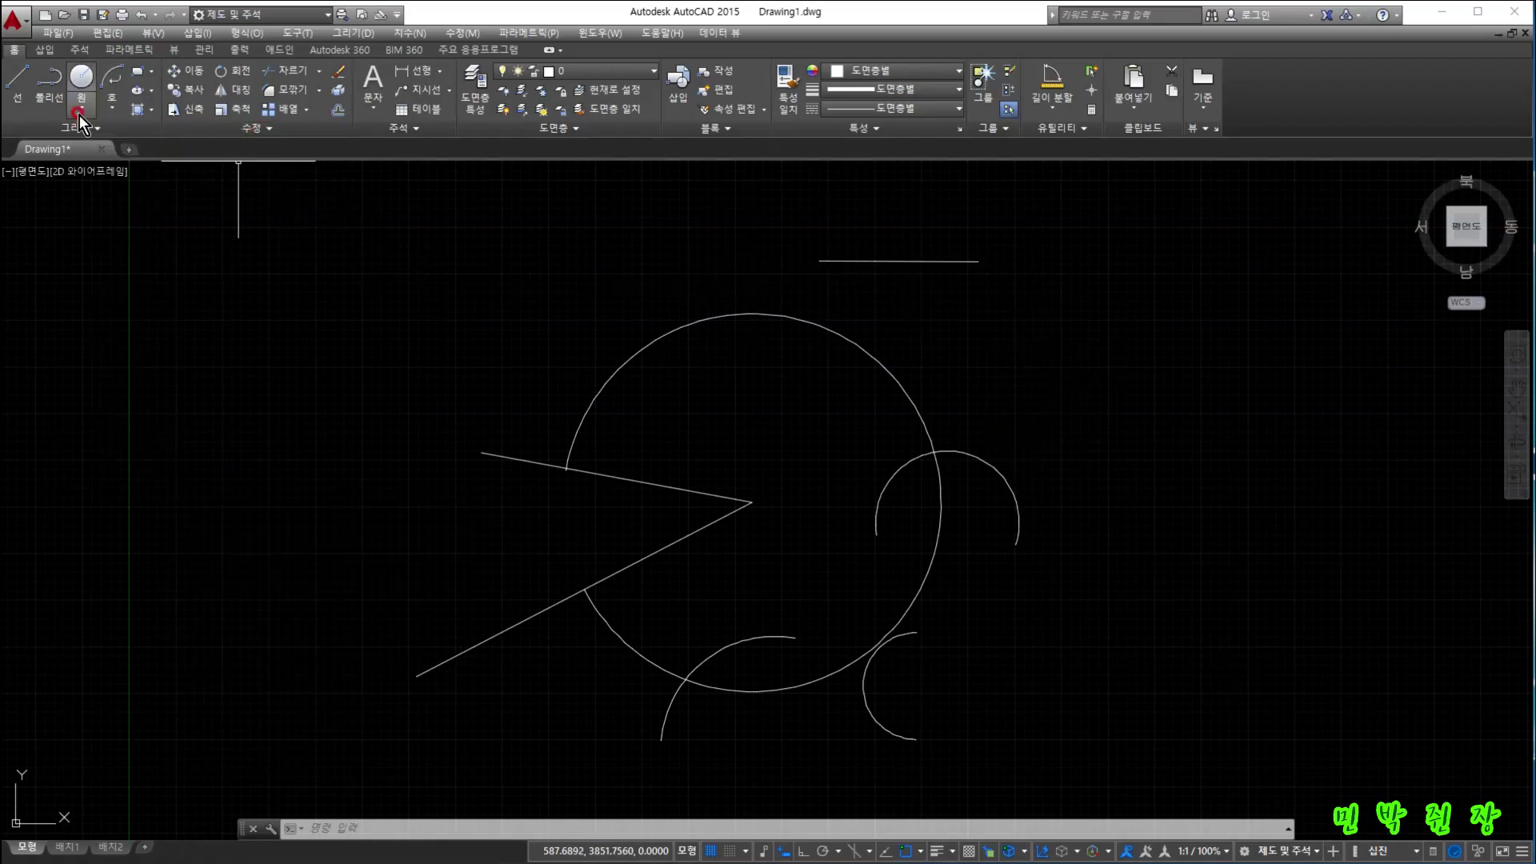
pyautogui.click(116, 115)
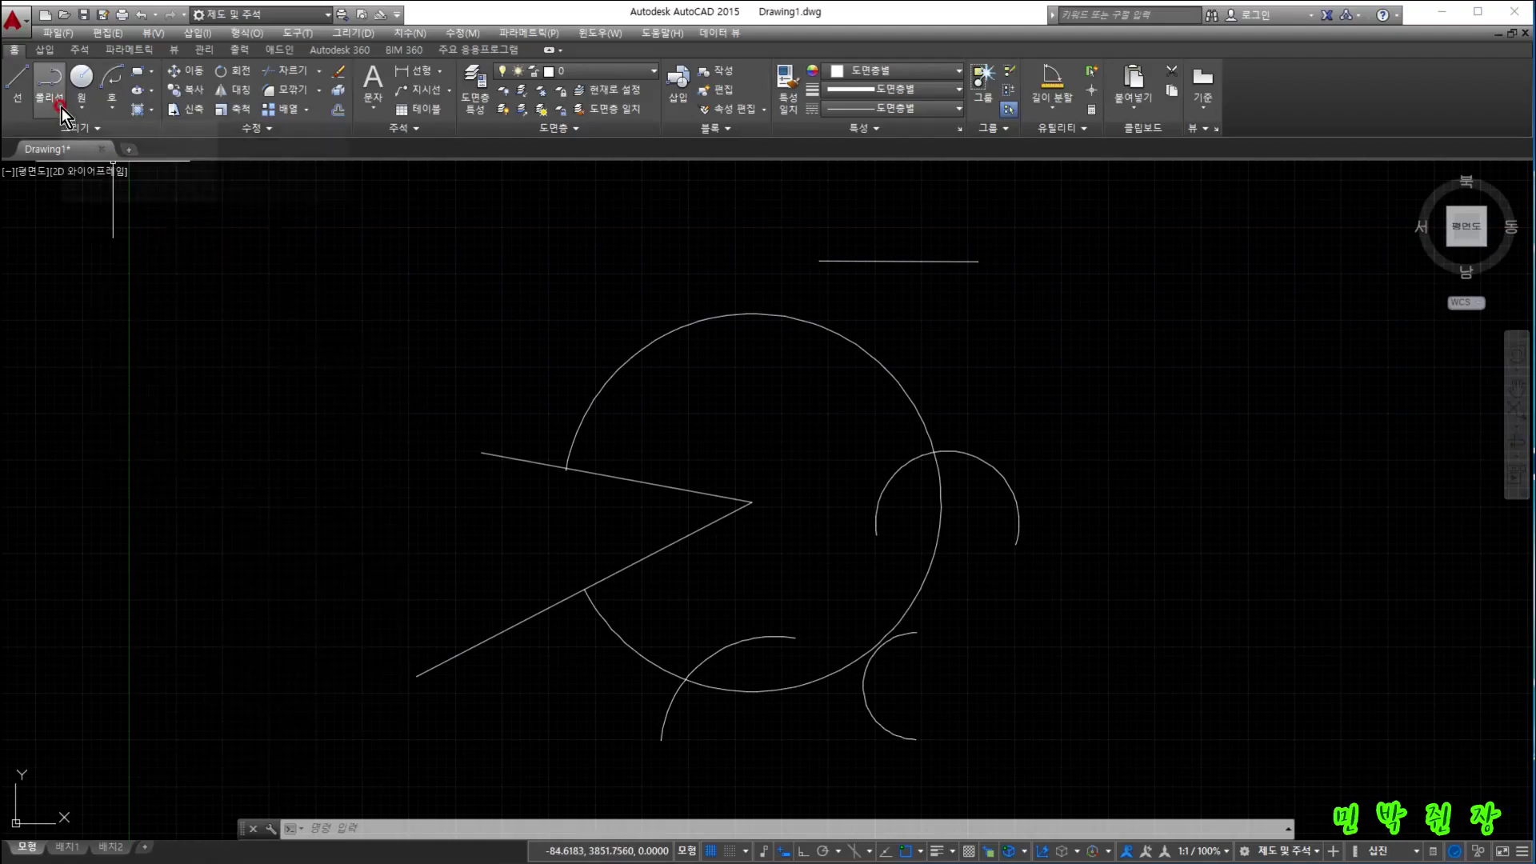
pyautogui.press('Escape')
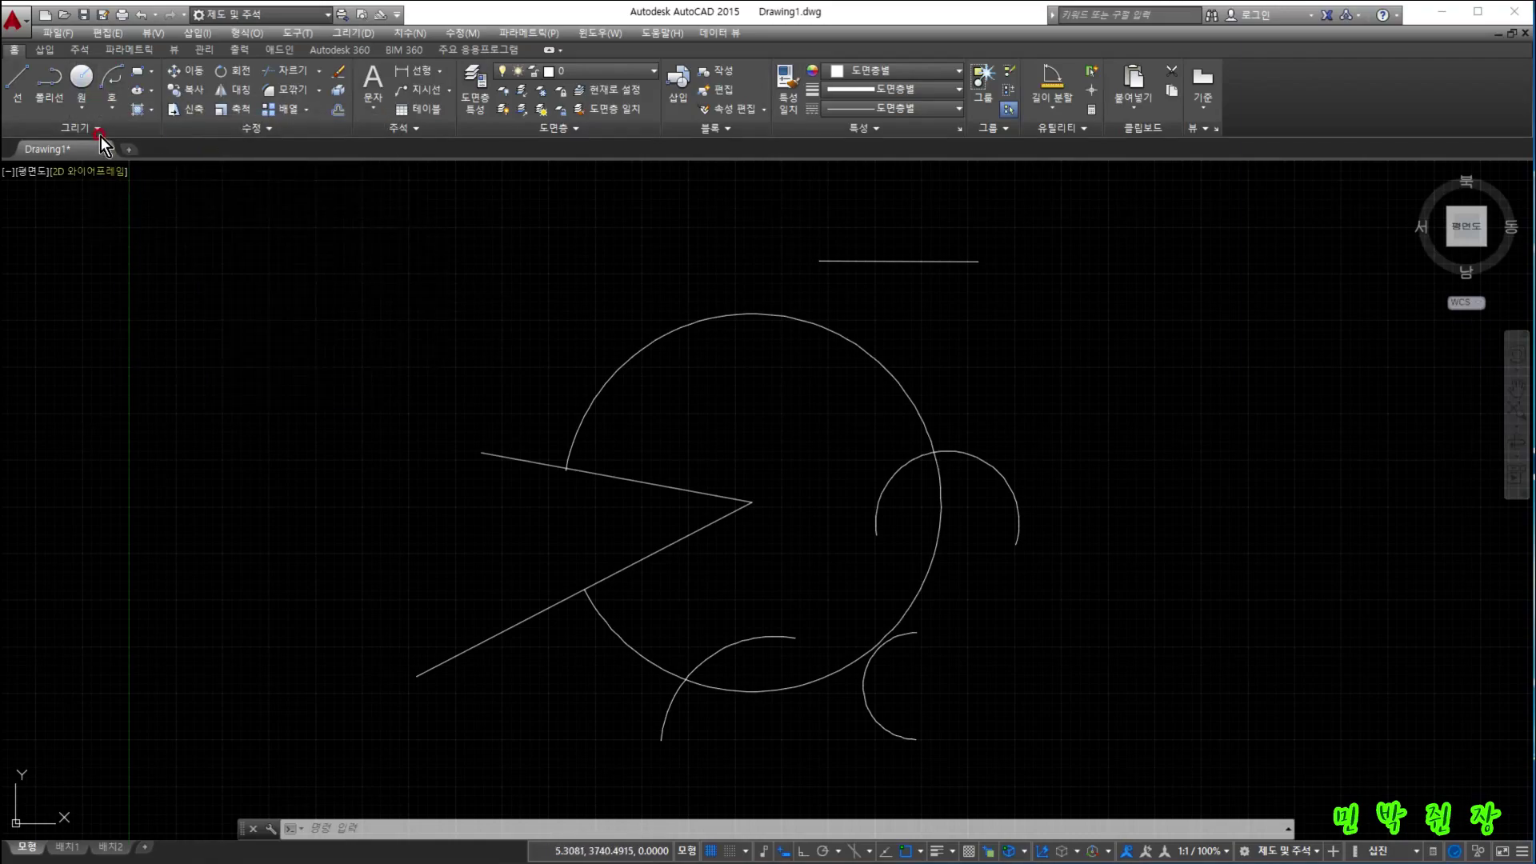
pyautogui.click(114, 104)
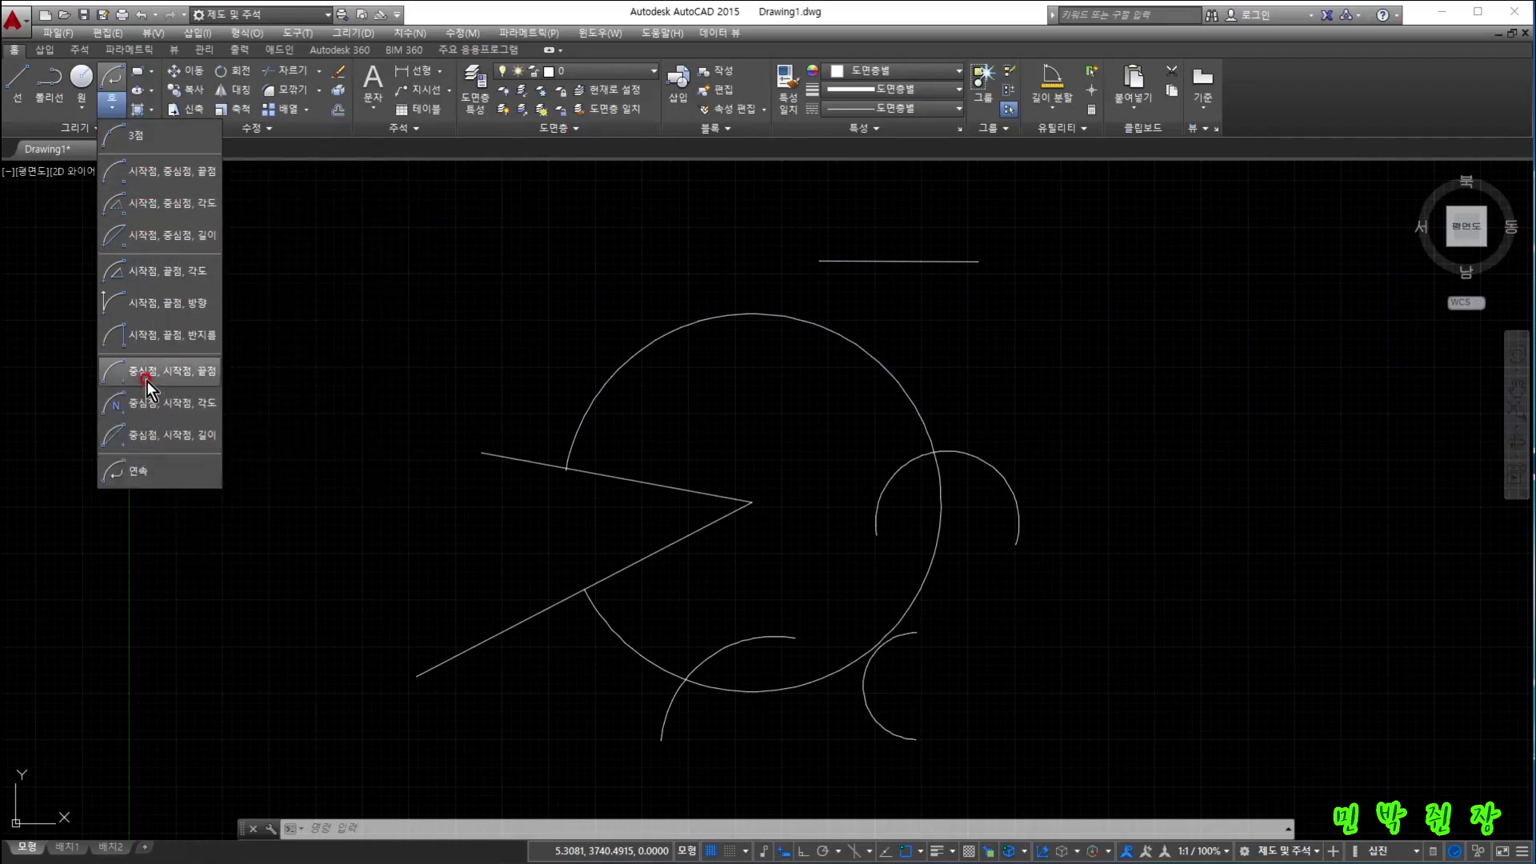
pyautogui.click(1150, 535)
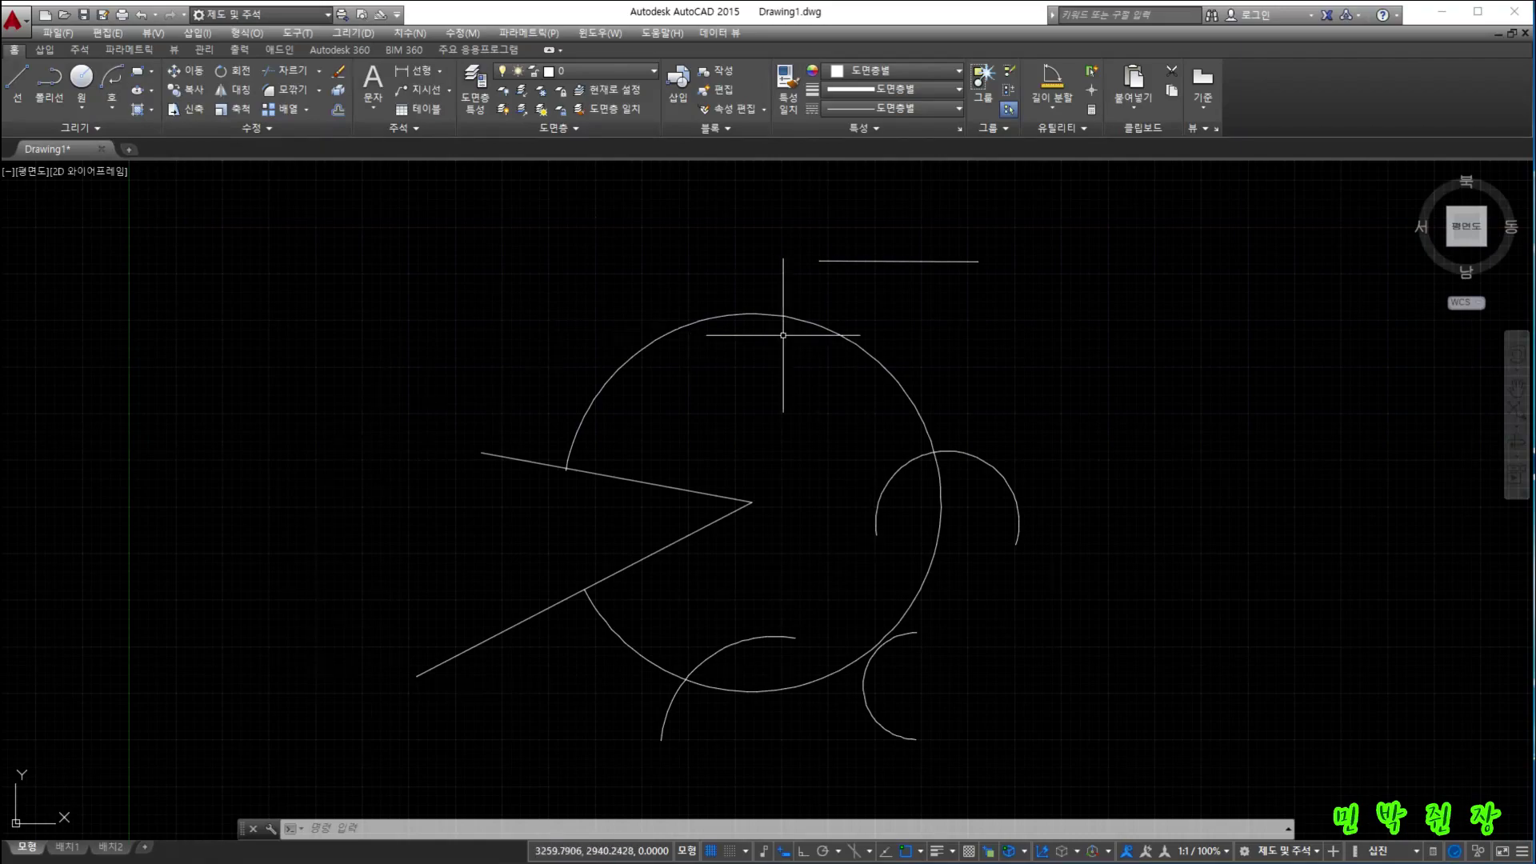